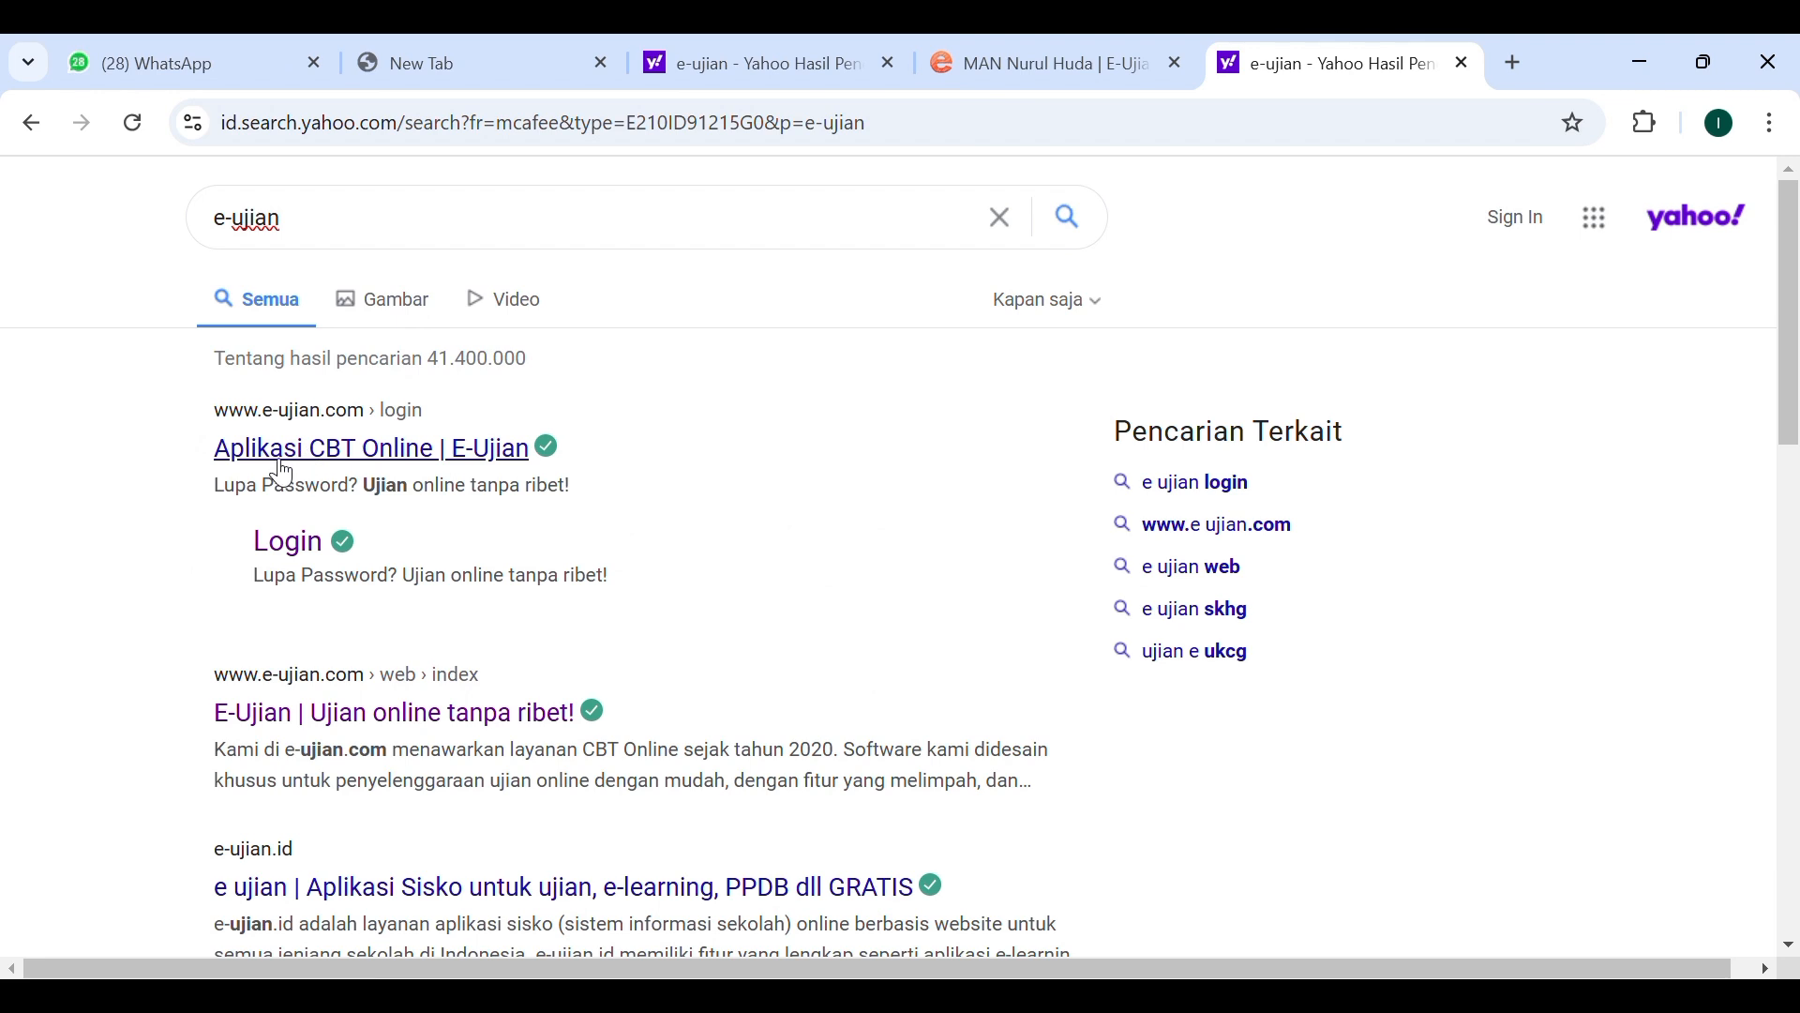
Open the E-Ujian CBT Online site from the search results and log in to the school account.
{"action": "left_click", "coordinate": [438, 464]}
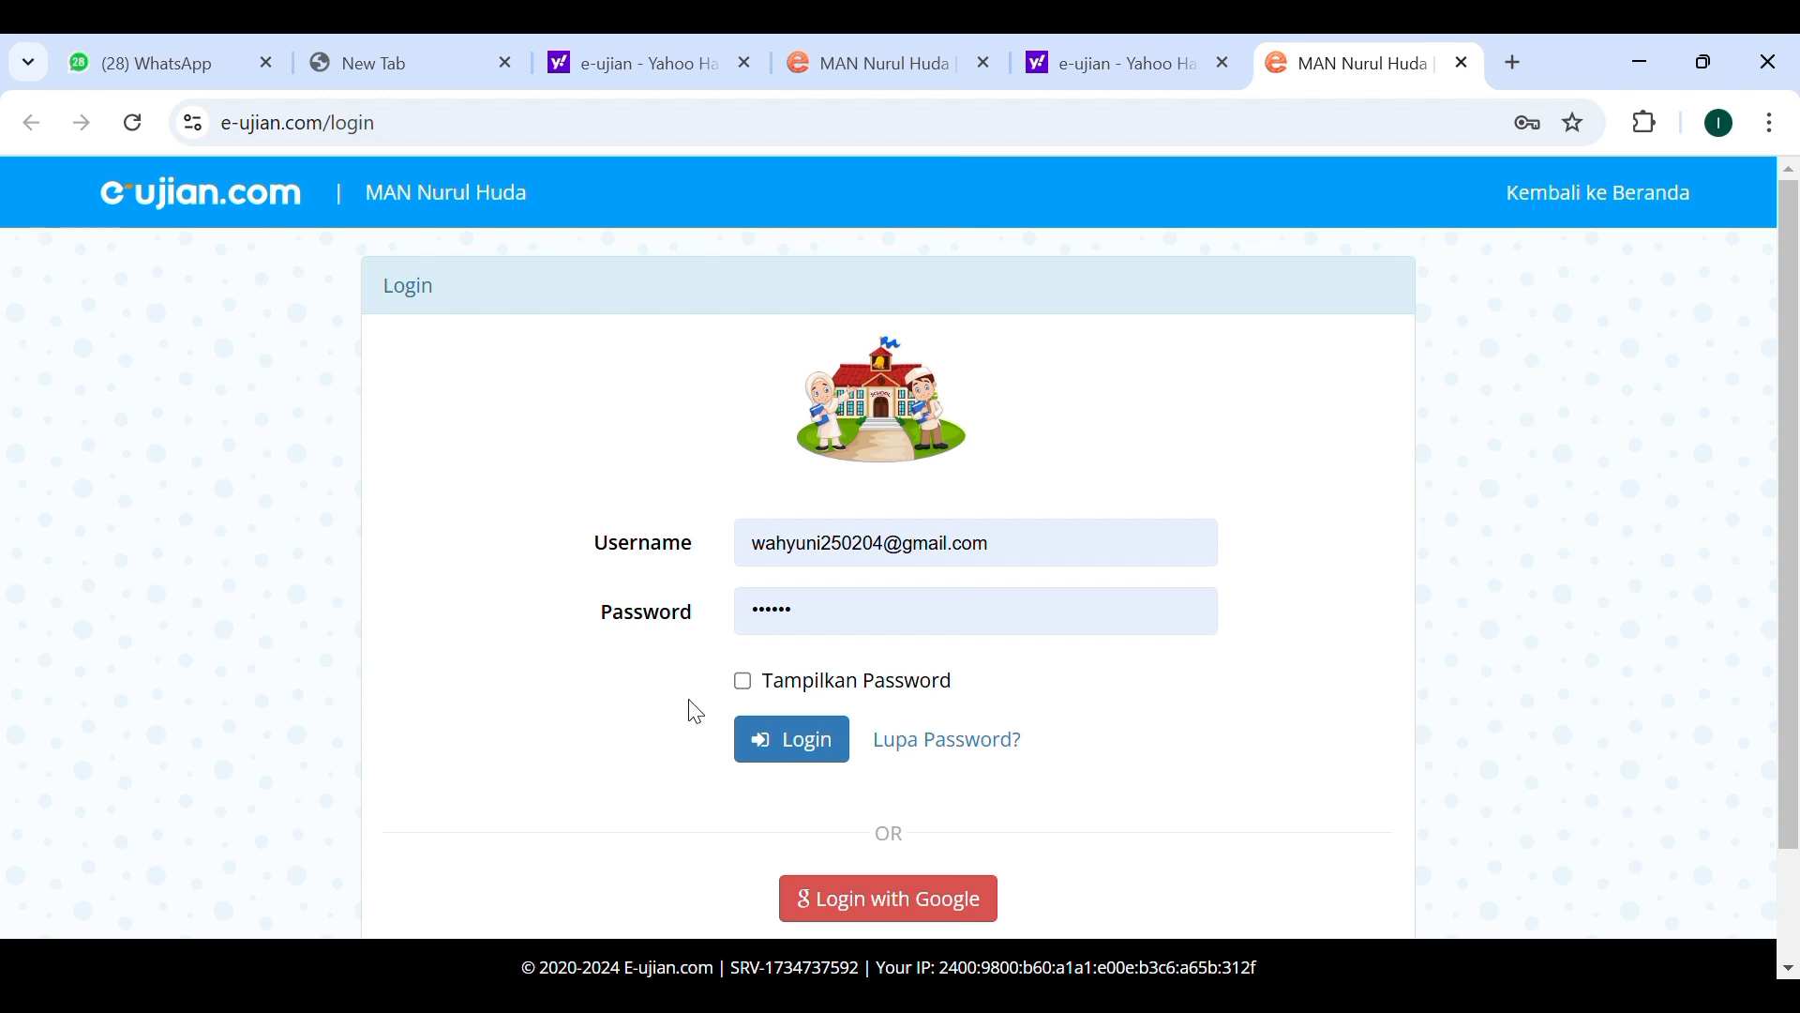
{"action": "left_click", "coordinate": [815, 756]}
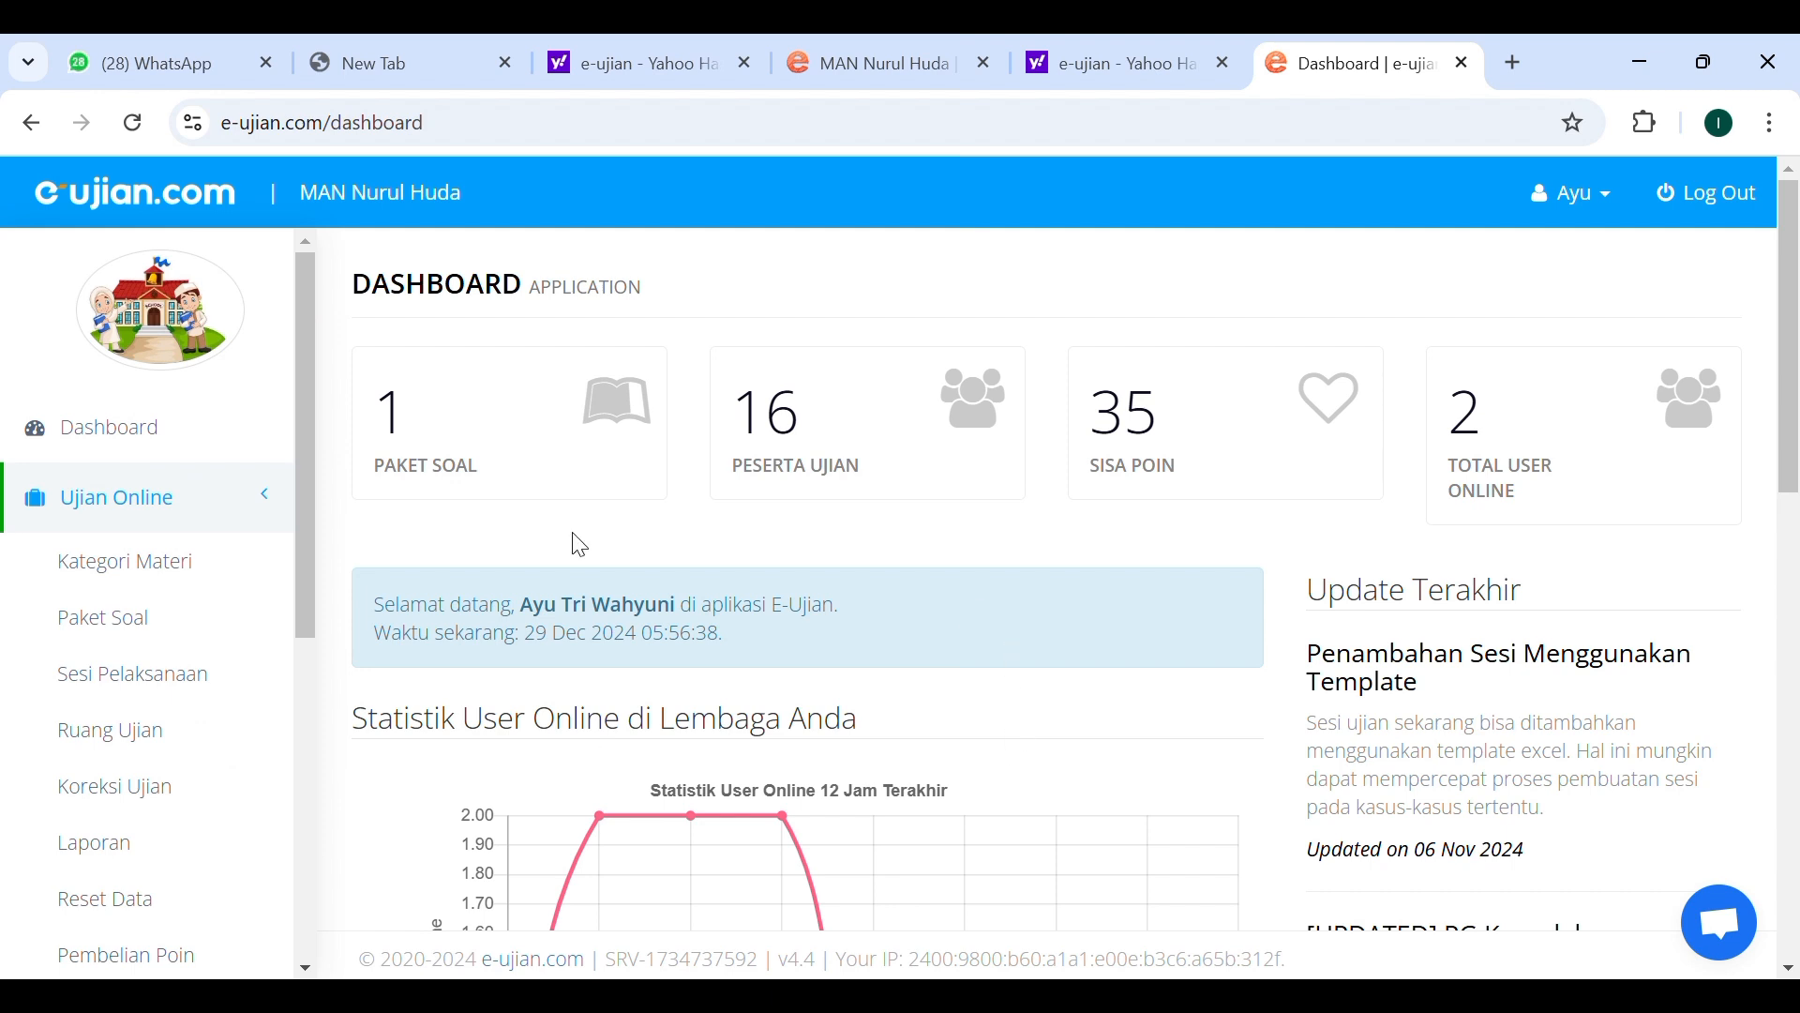
Open the Data Lembaga page from the Manajemen section of the sidebar.
{"action": "left_click", "coordinate": [207, 446]}
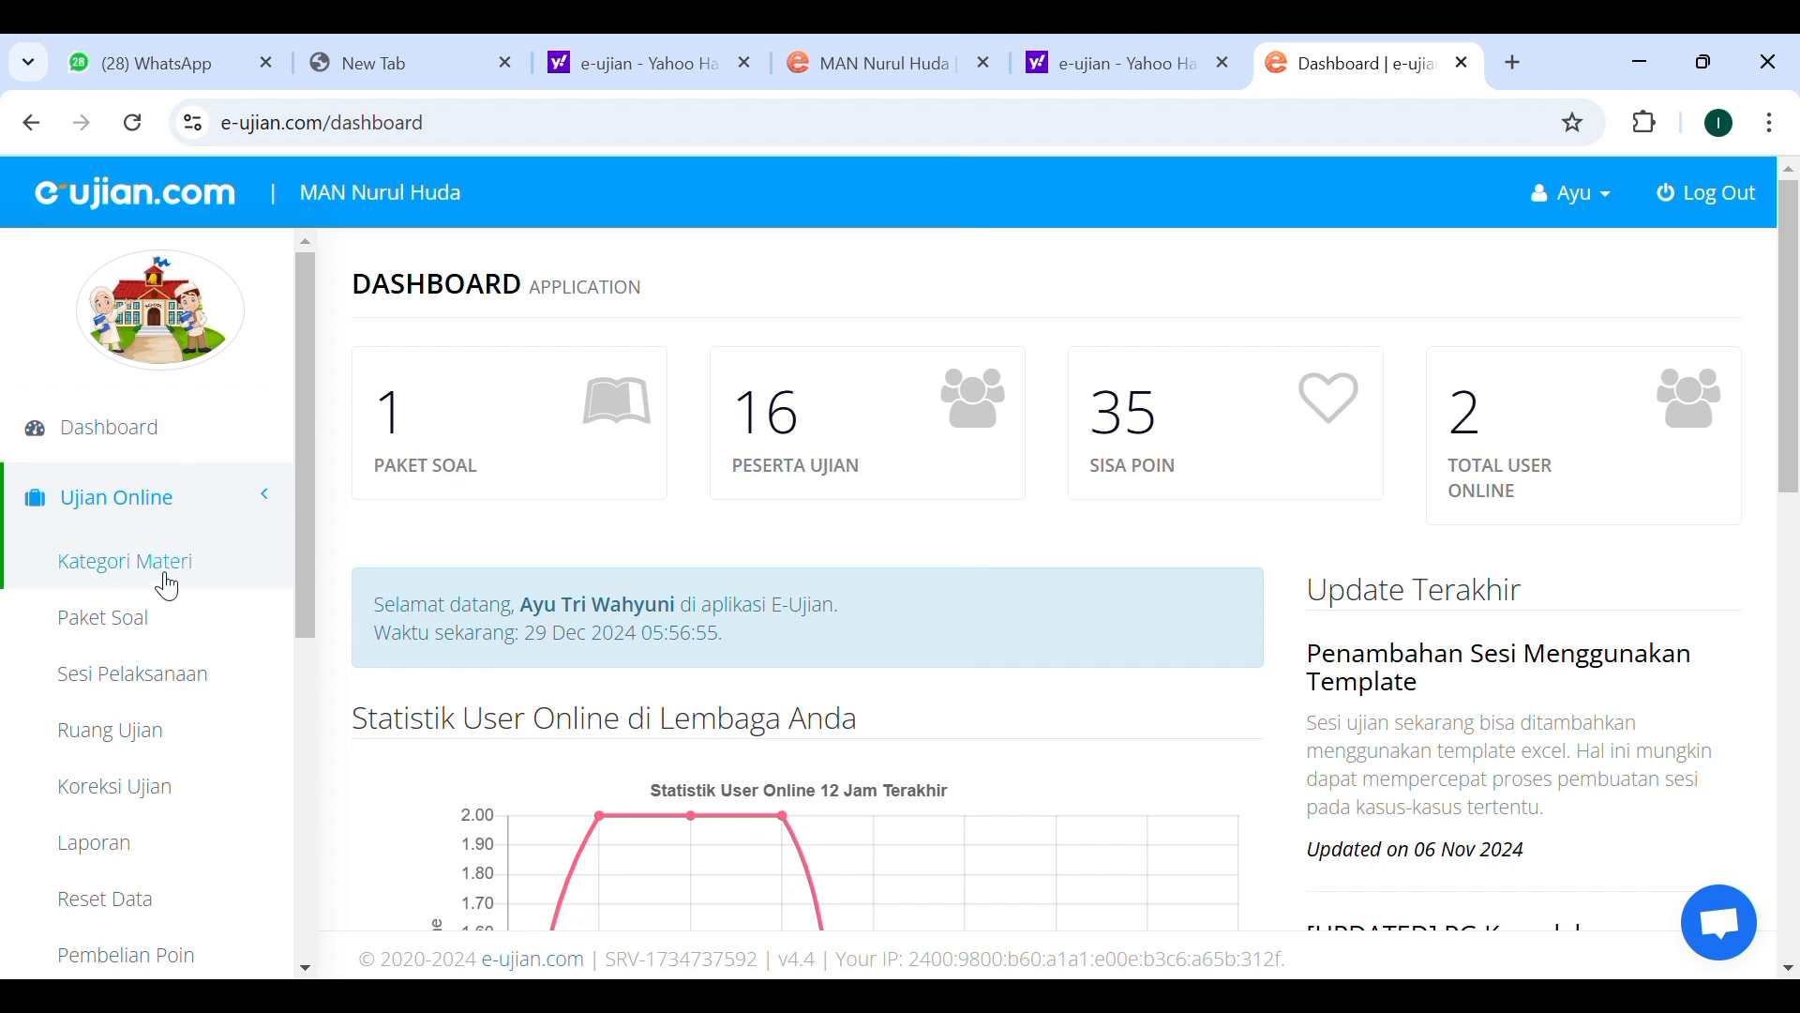
{"action": "scroll", "coordinate": [177, 677], "scroll_direction": "down", "scroll_amount": 2}
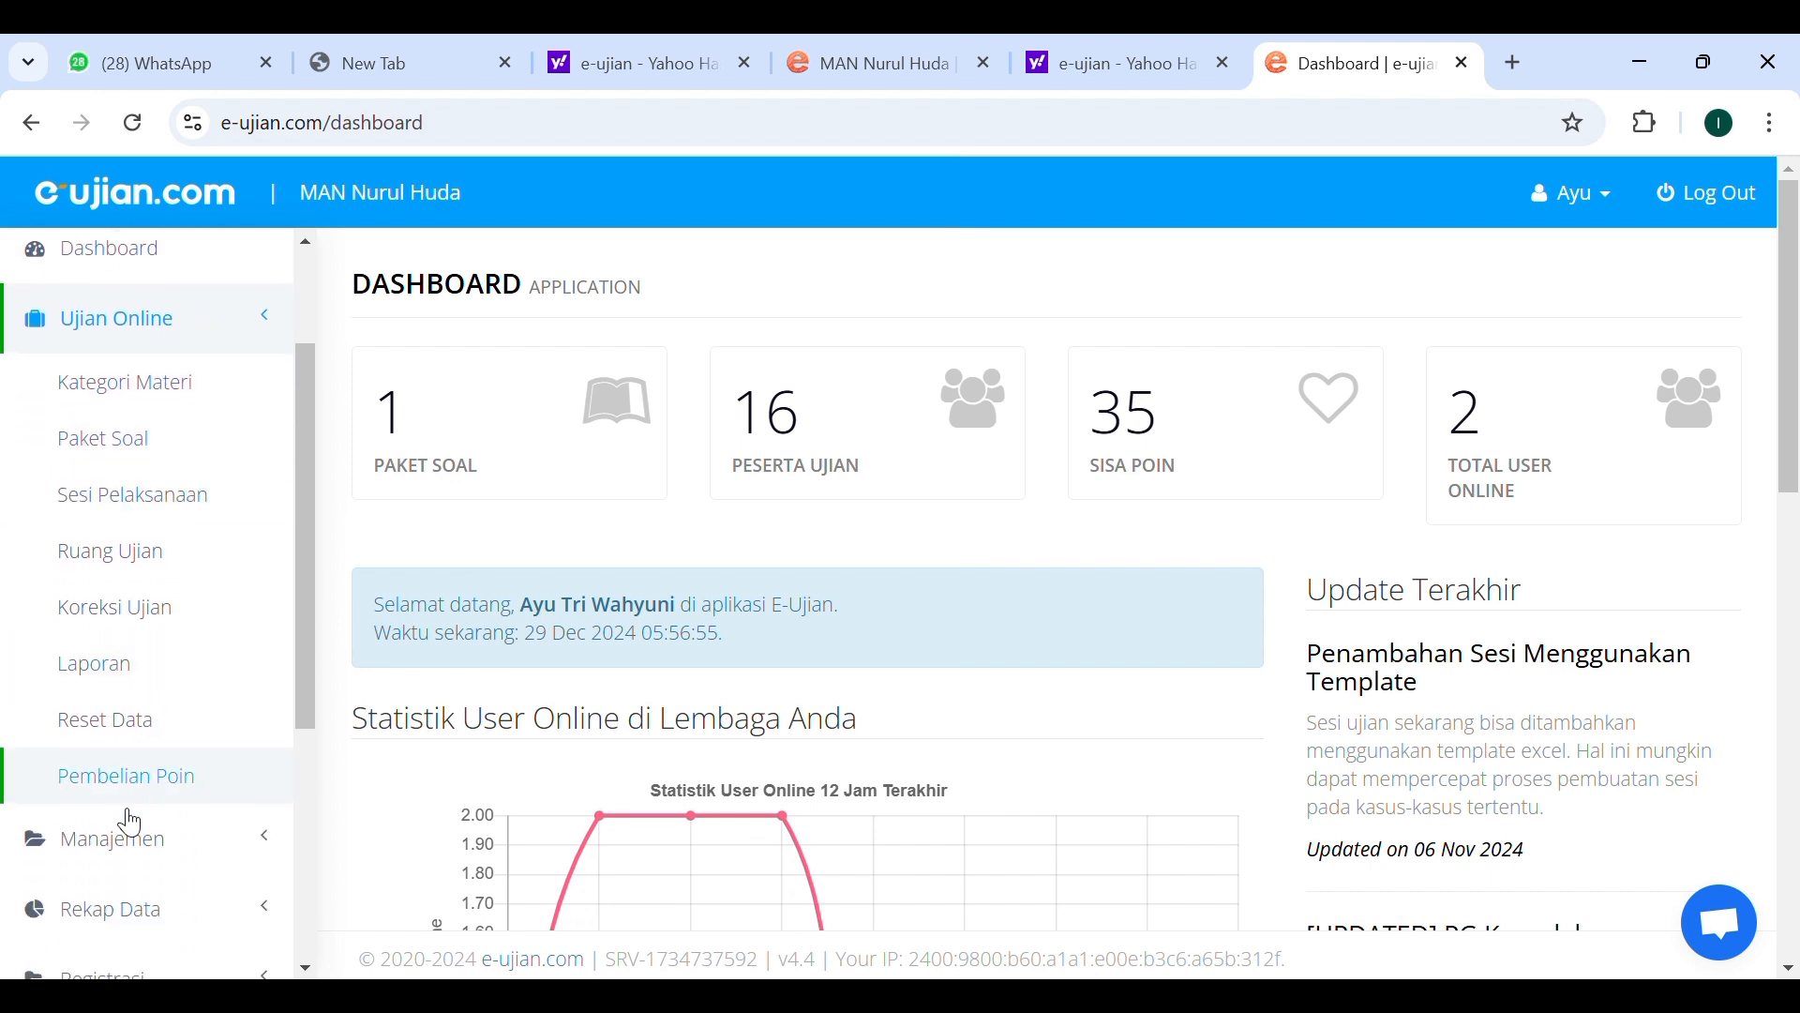
{"action": "left_click", "coordinate": [113, 849]}
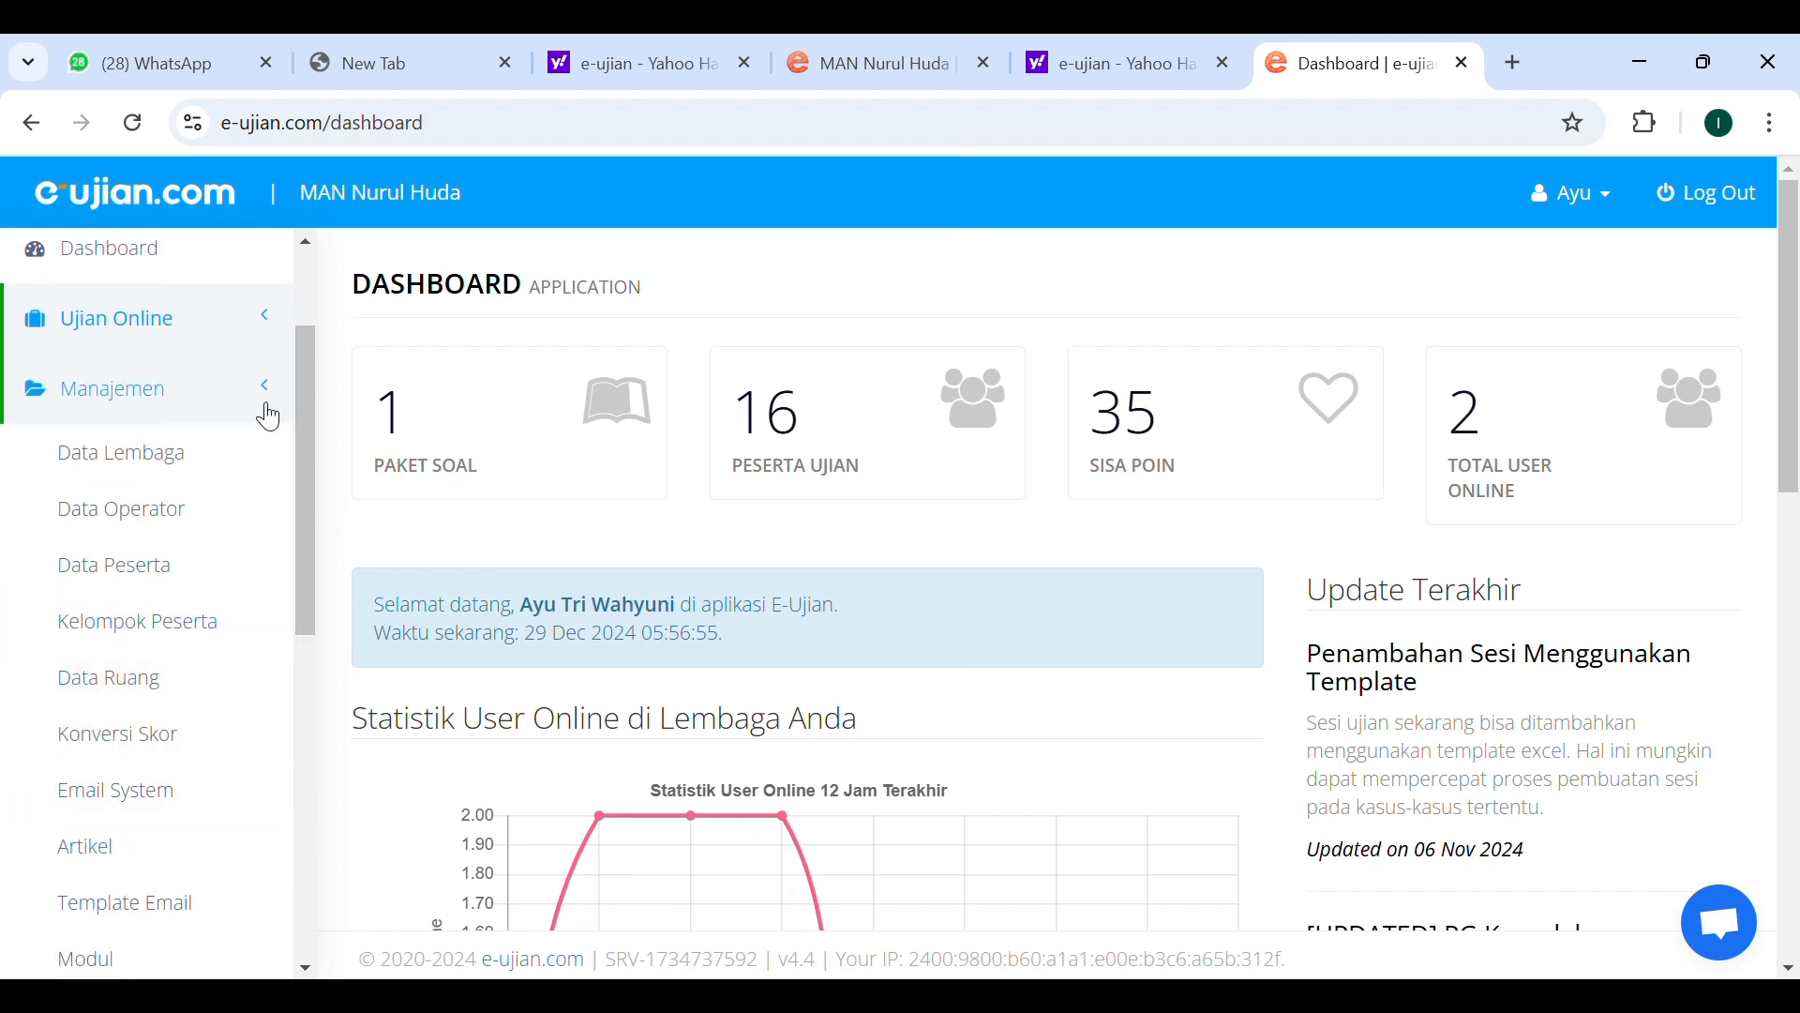
{"action": "left_click", "coordinate": [171, 457]}
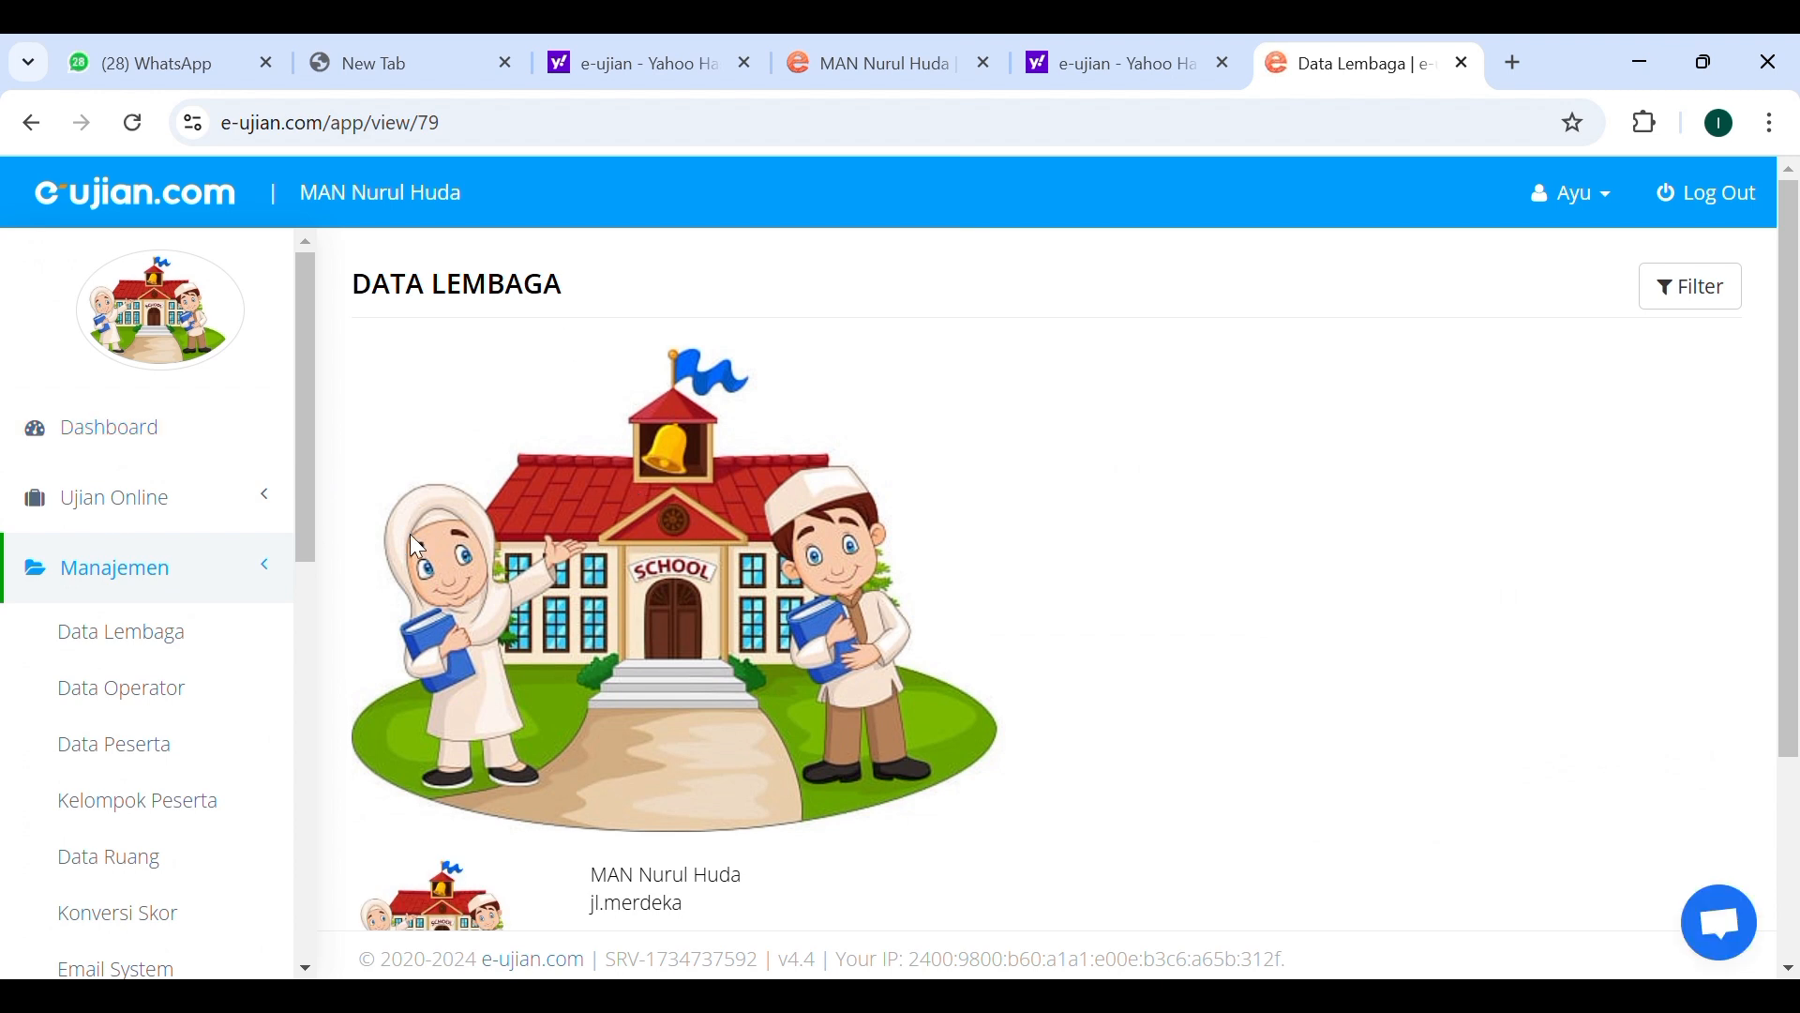
Open the Edit Data Lembaga form for MAN Nurul Huda.
{"action": "scroll", "coordinate": [645, 503], "scroll_direction": "down", "scroll_amount": 1}
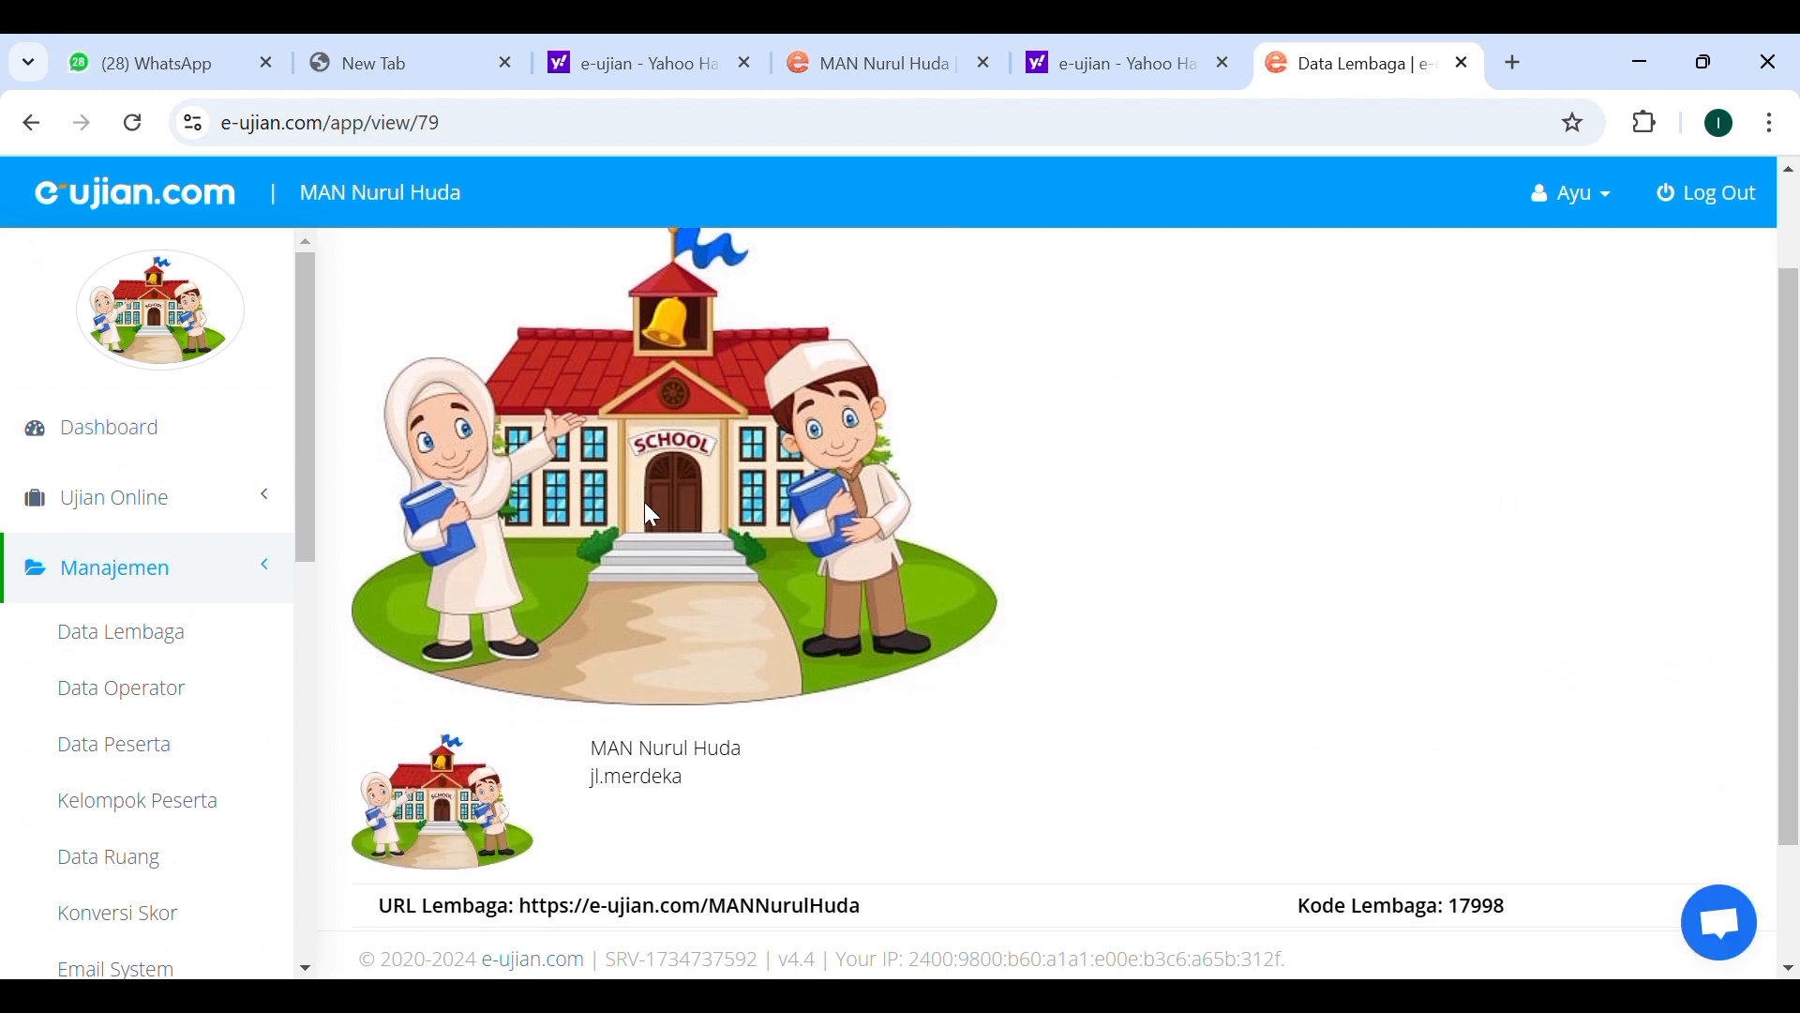
{"action": "scroll", "coordinate": [645, 504], "scroll_direction": "down", "scroll_amount": 2}
{"action": "scroll", "coordinate": [652, 515], "scroll_direction": "down", "scroll_amount": 1}
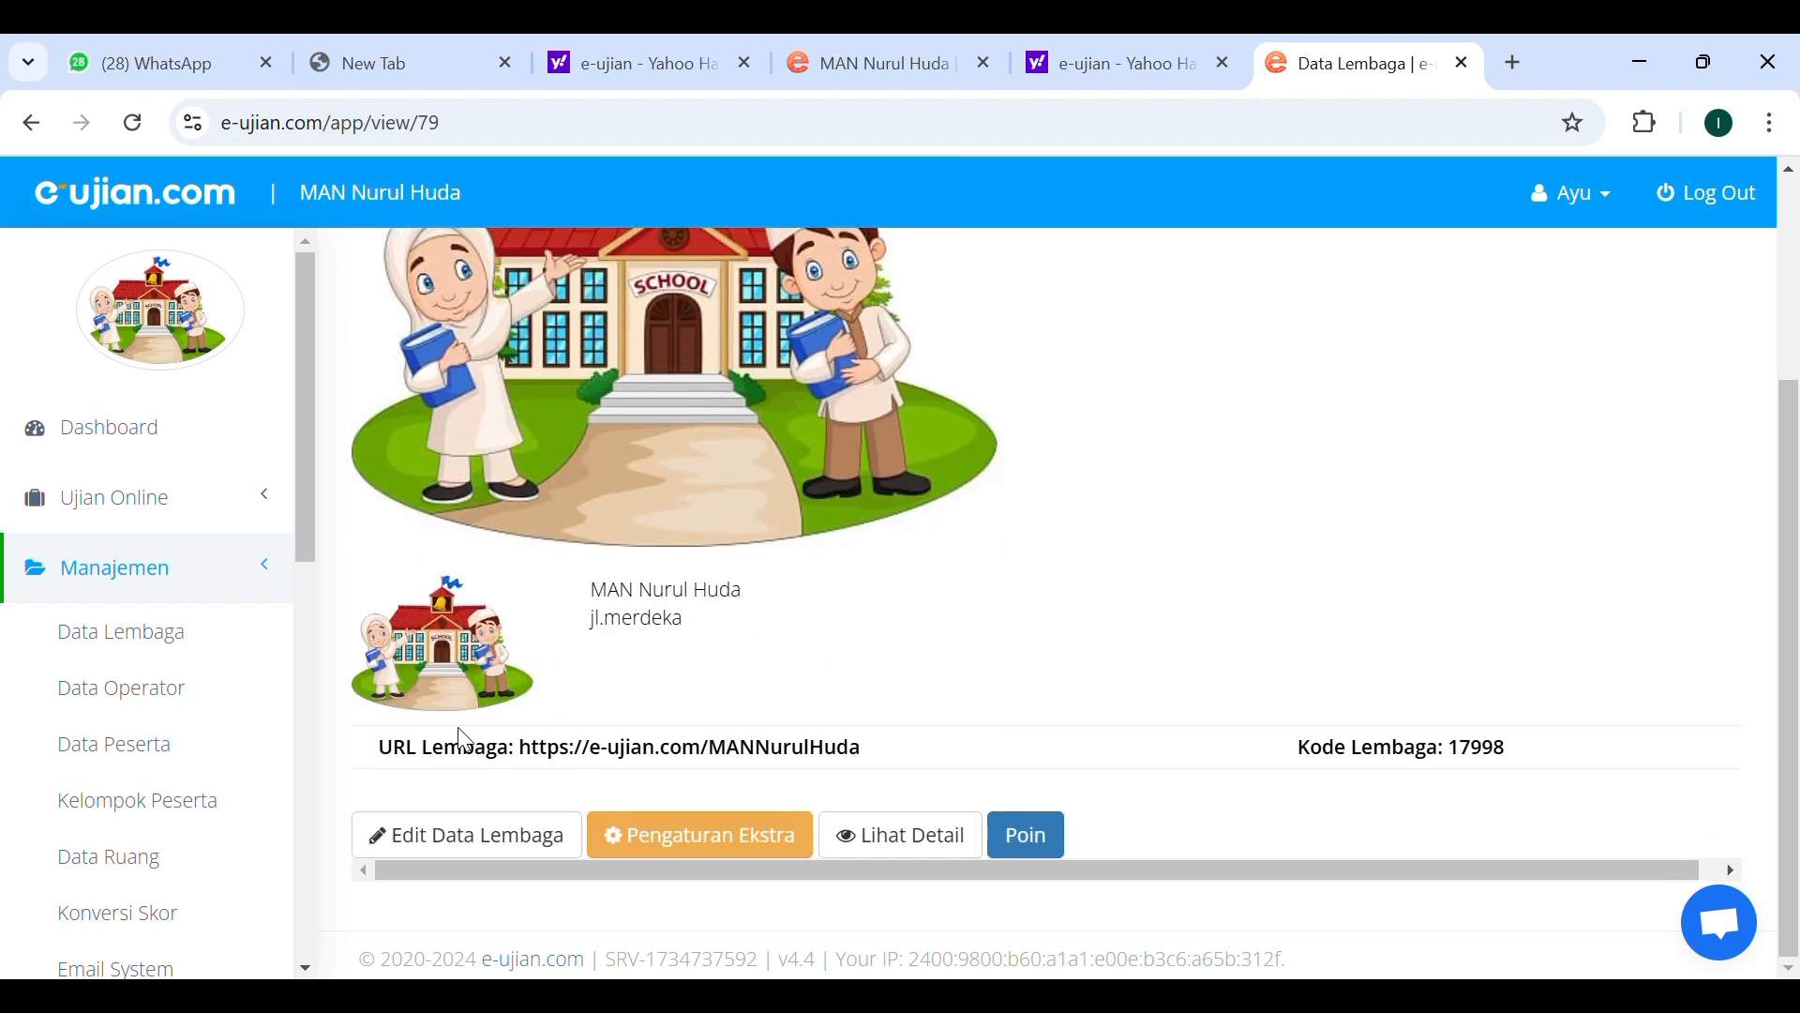
{"action": "left_click", "coordinate": [442, 834]}
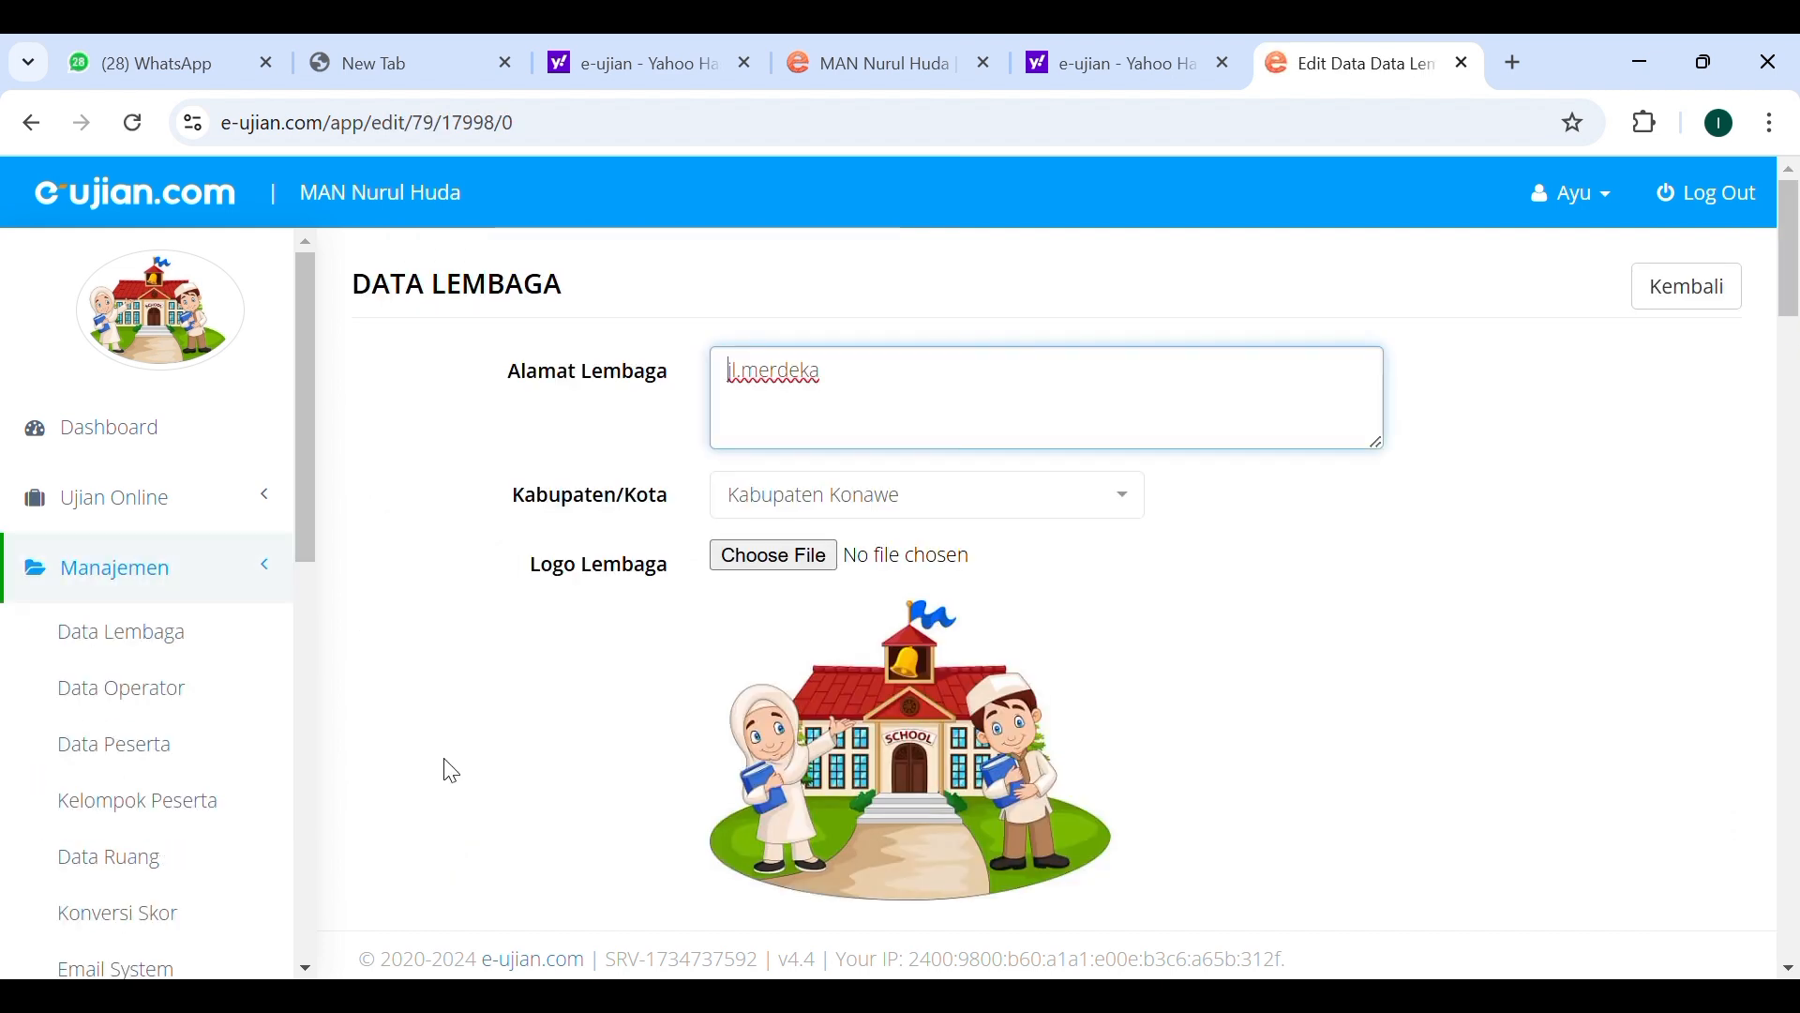
Scroll through the institution edit form to examine its fields, including the Pernyataan Ujian editor.
{"action": "scroll", "coordinate": [736, 464], "scroll_direction": "down", "scroll_amount": 5}
{"action": "scroll", "coordinate": [731, 459], "scroll_direction": "down", "scroll_amount": 6}
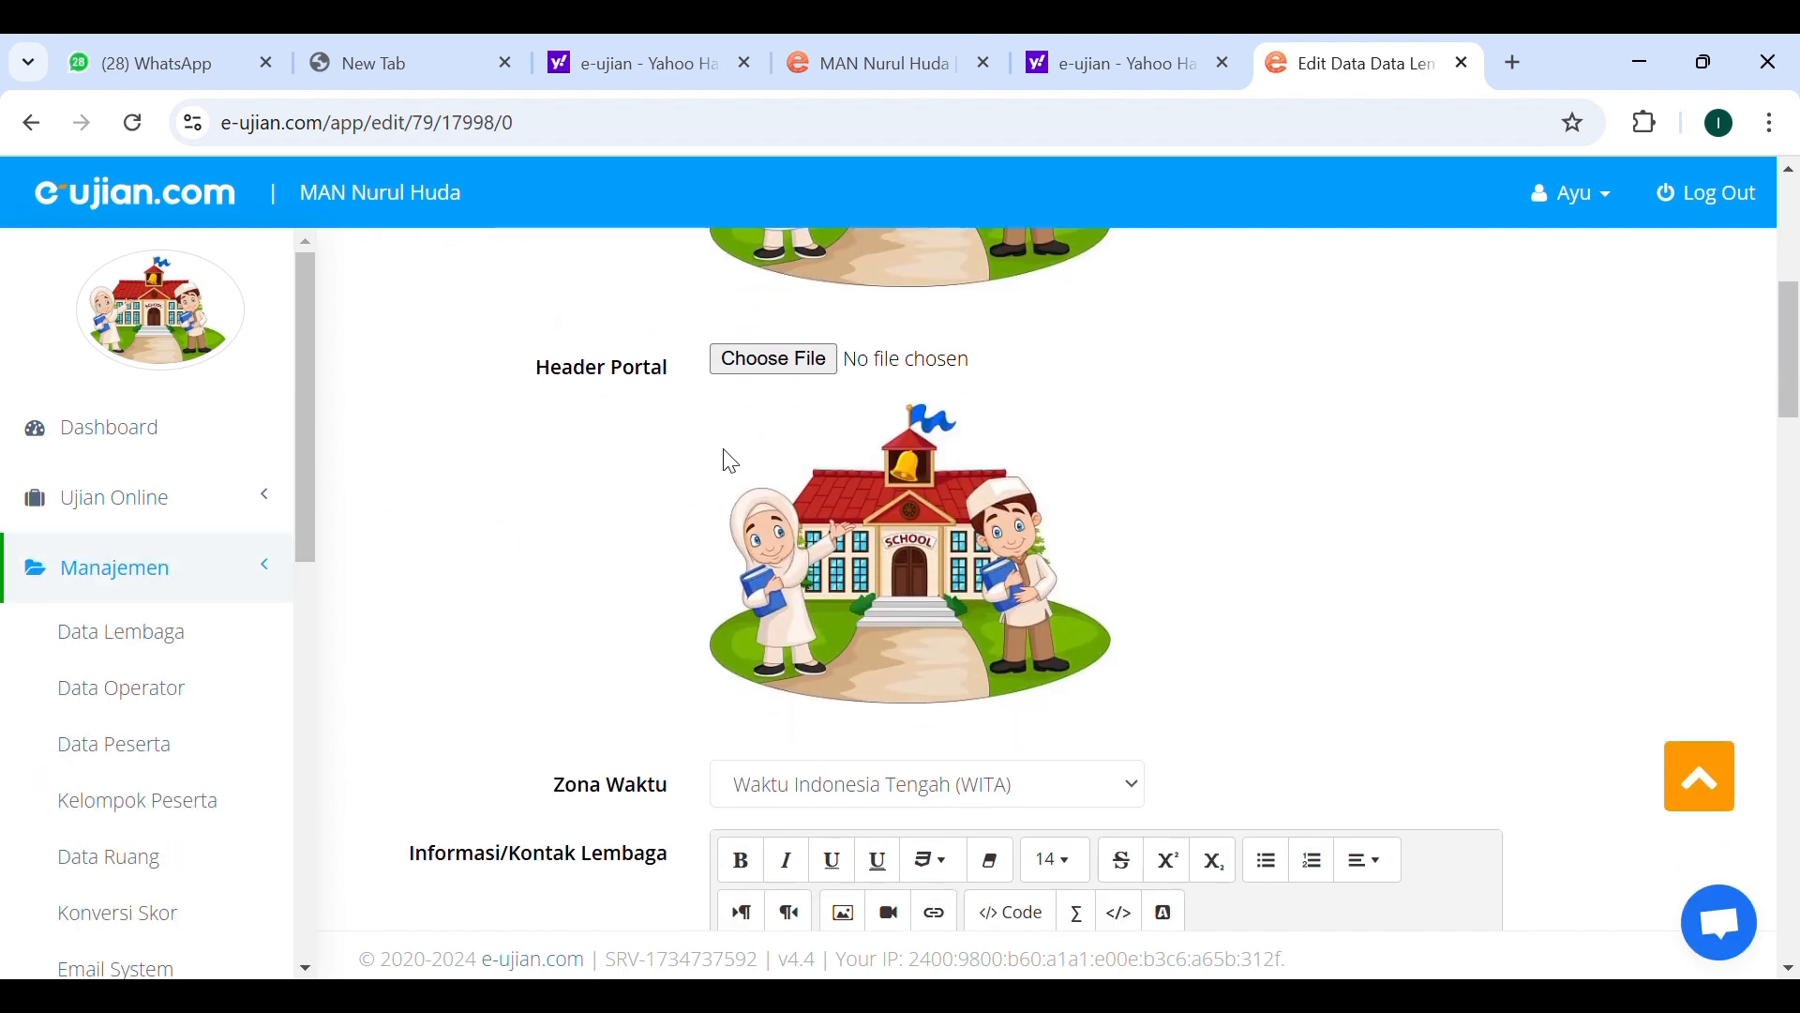
{"action": "scroll", "coordinate": [736, 463], "scroll_direction": "down", "scroll_amount": 4}
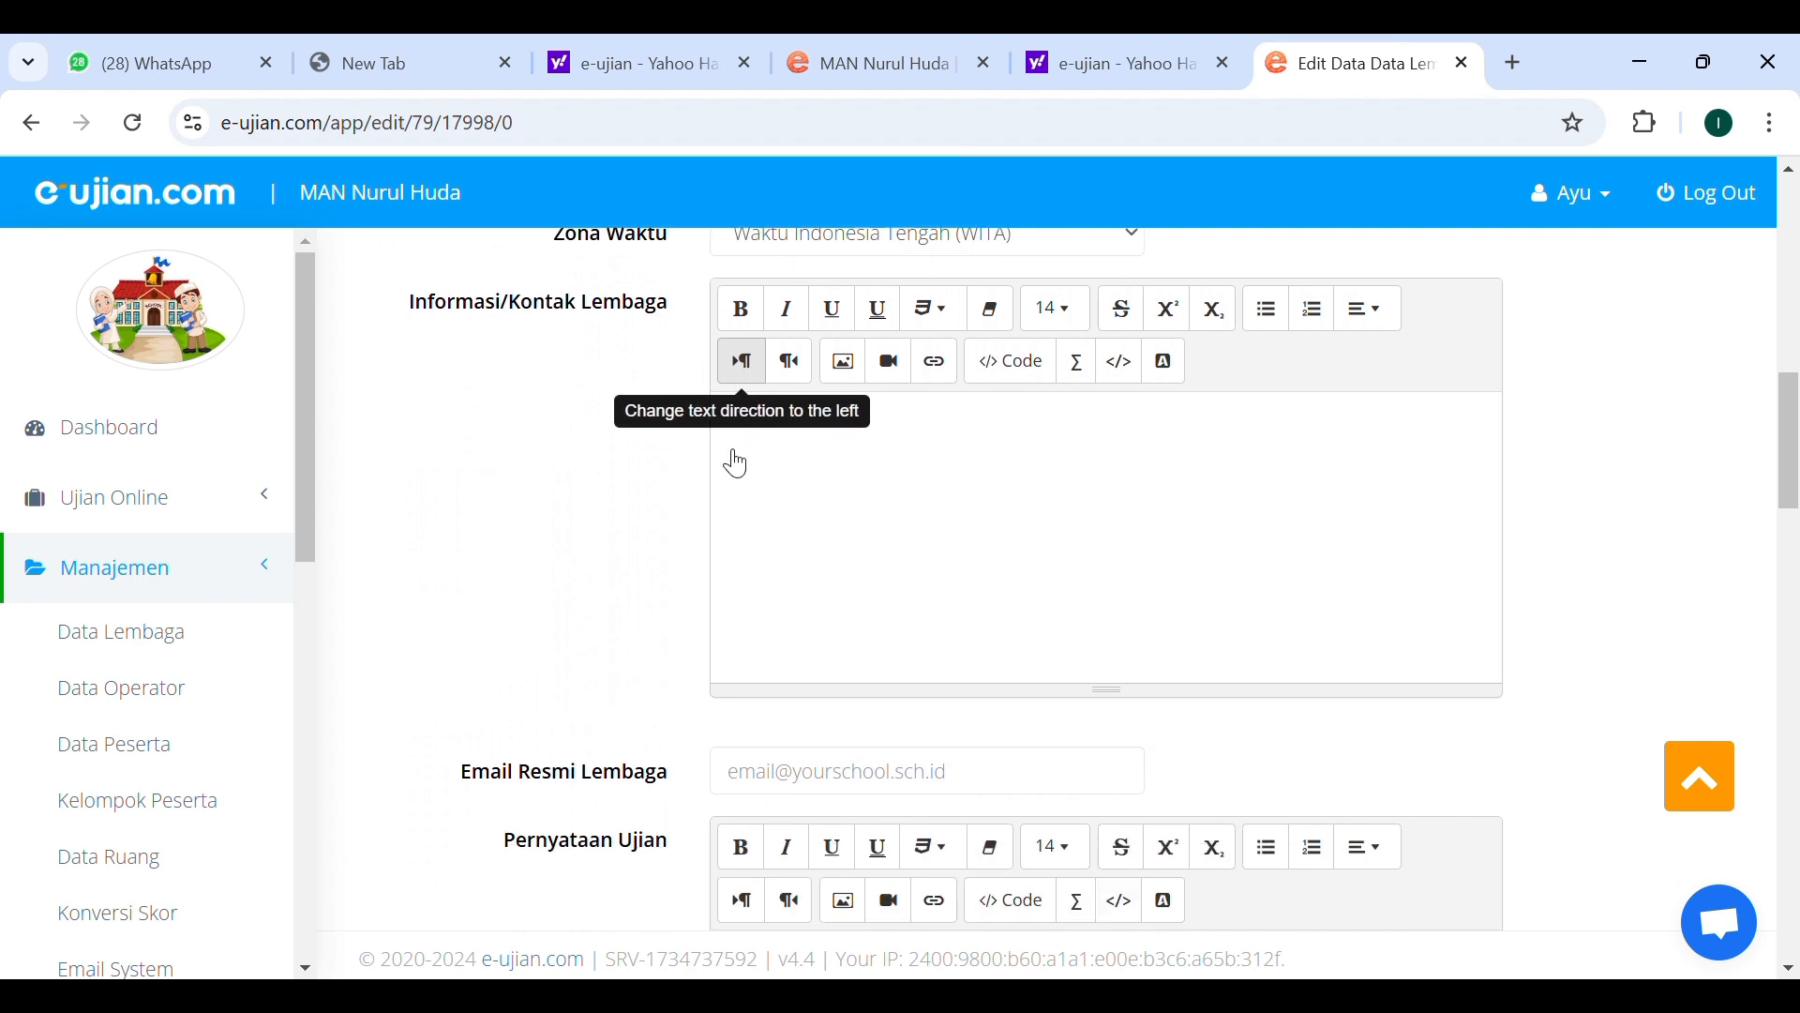
{"action": "scroll", "coordinate": [861, 504], "scroll_direction": "down", "scroll_amount": 2}
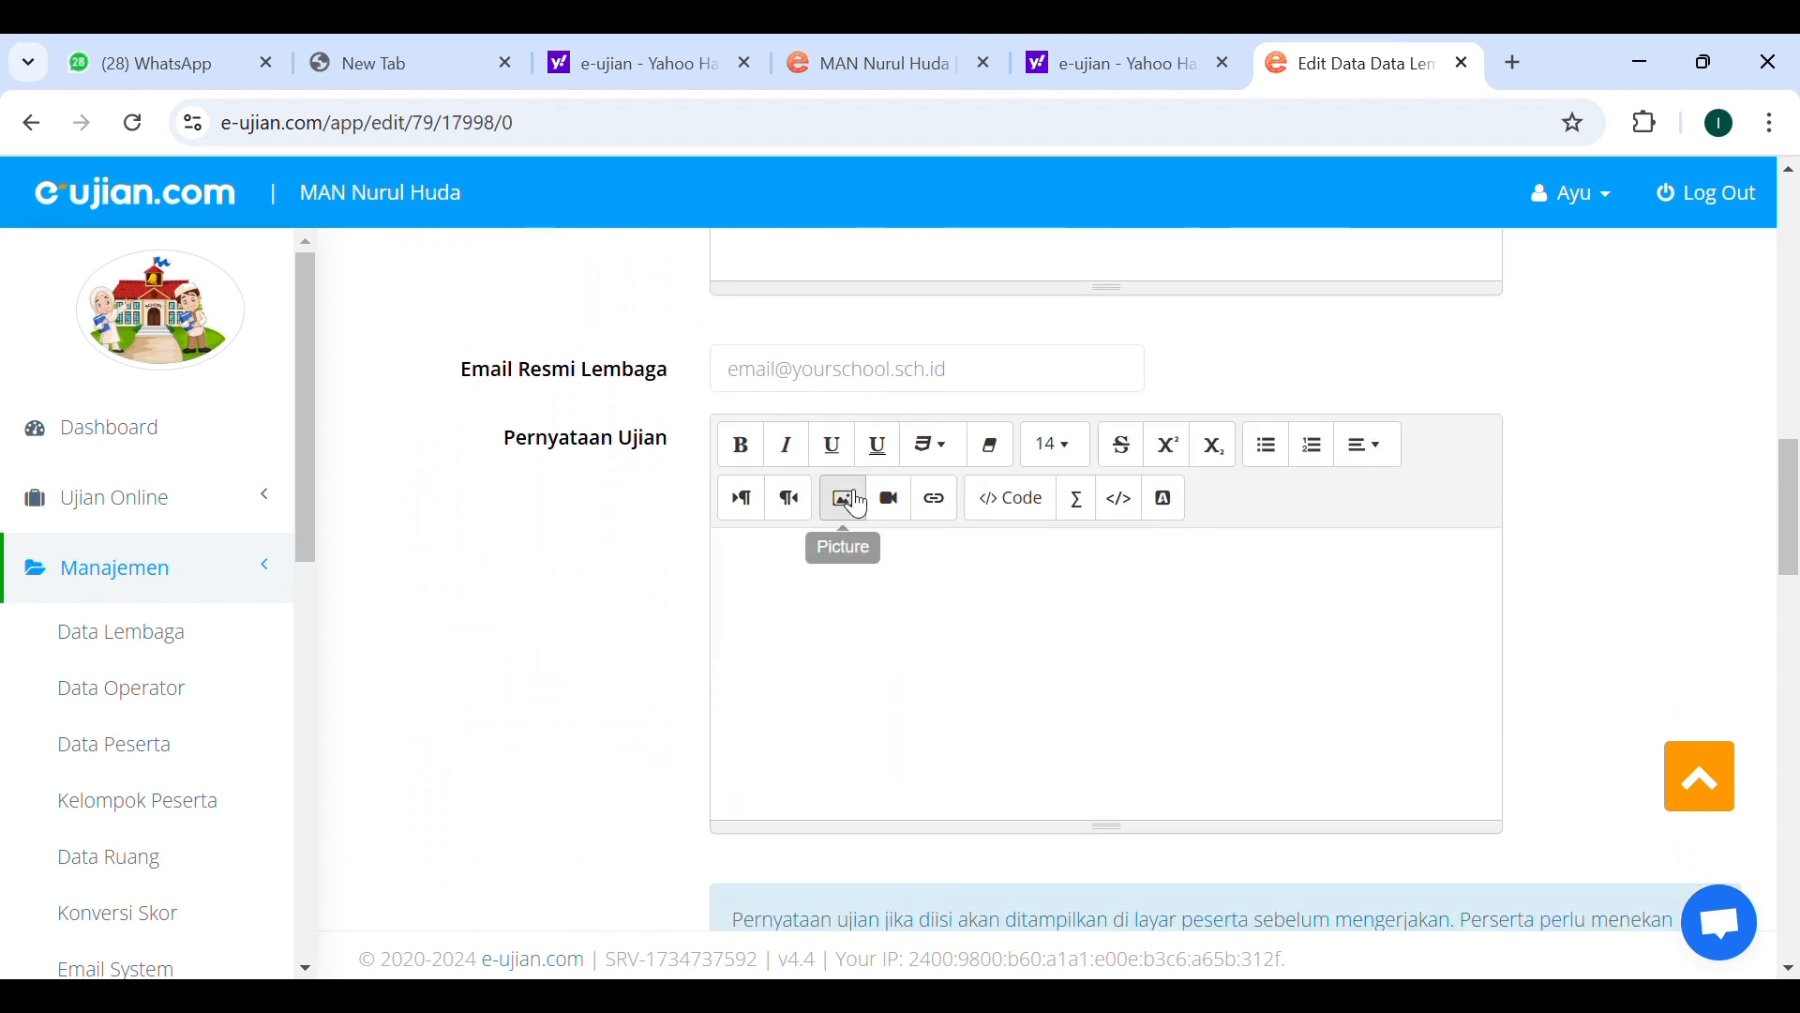
{"action": "left_click", "coordinate": [861, 503]}
{"action": "left_click", "coordinate": [1280, 236]}
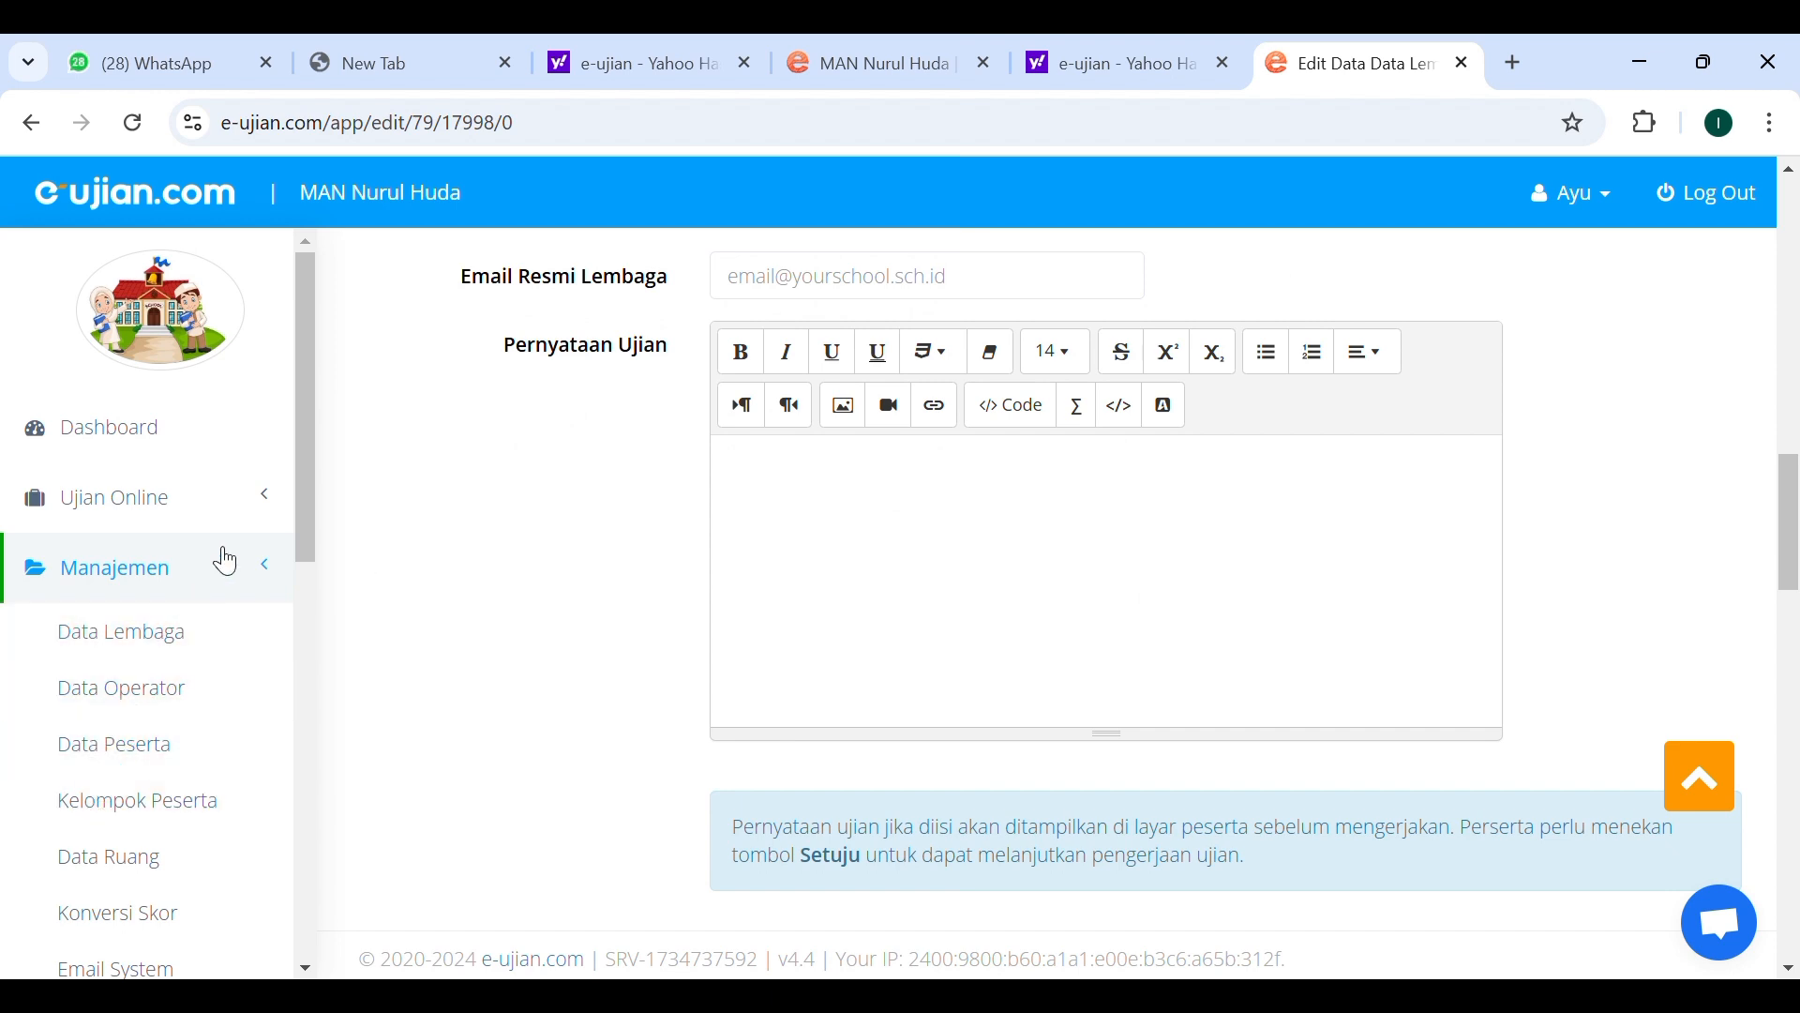
Open the Data Peserta page from the Manajemen menu.
{"action": "left_click", "coordinate": [174, 586]}
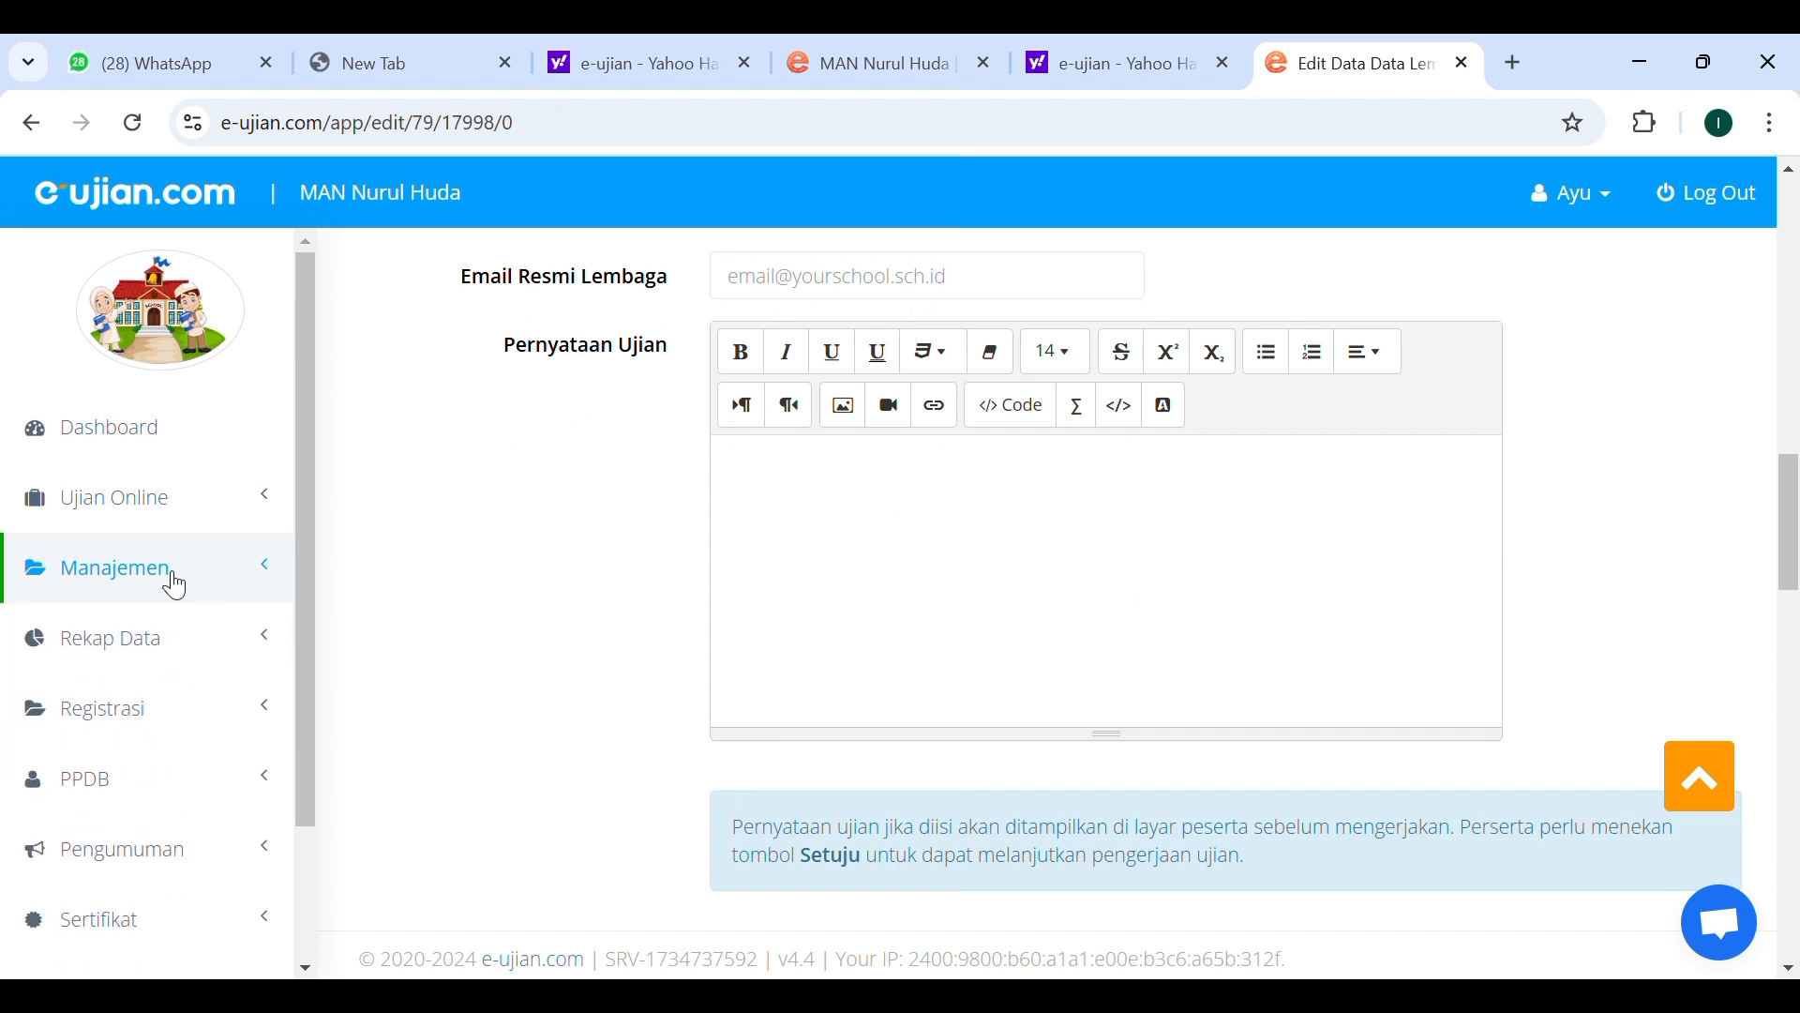
{"action": "left_click", "coordinate": [174, 586]}
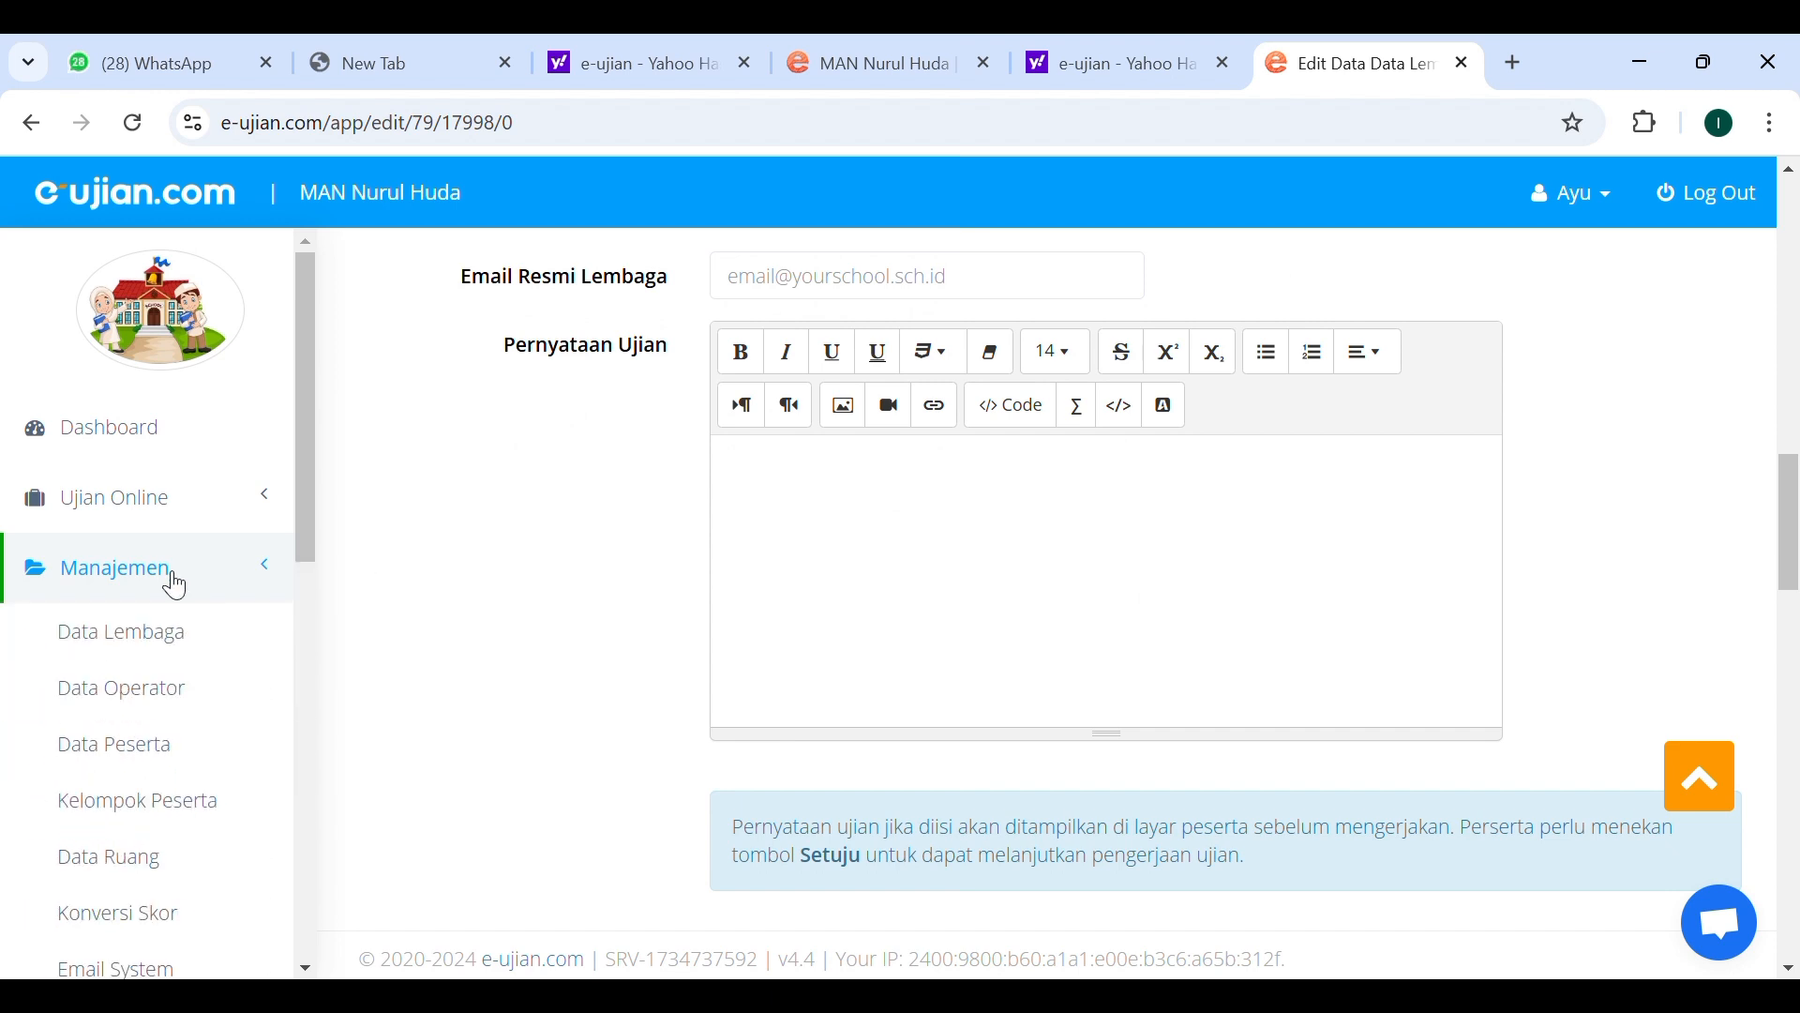
{"action": "left_click", "coordinate": [138, 765]}
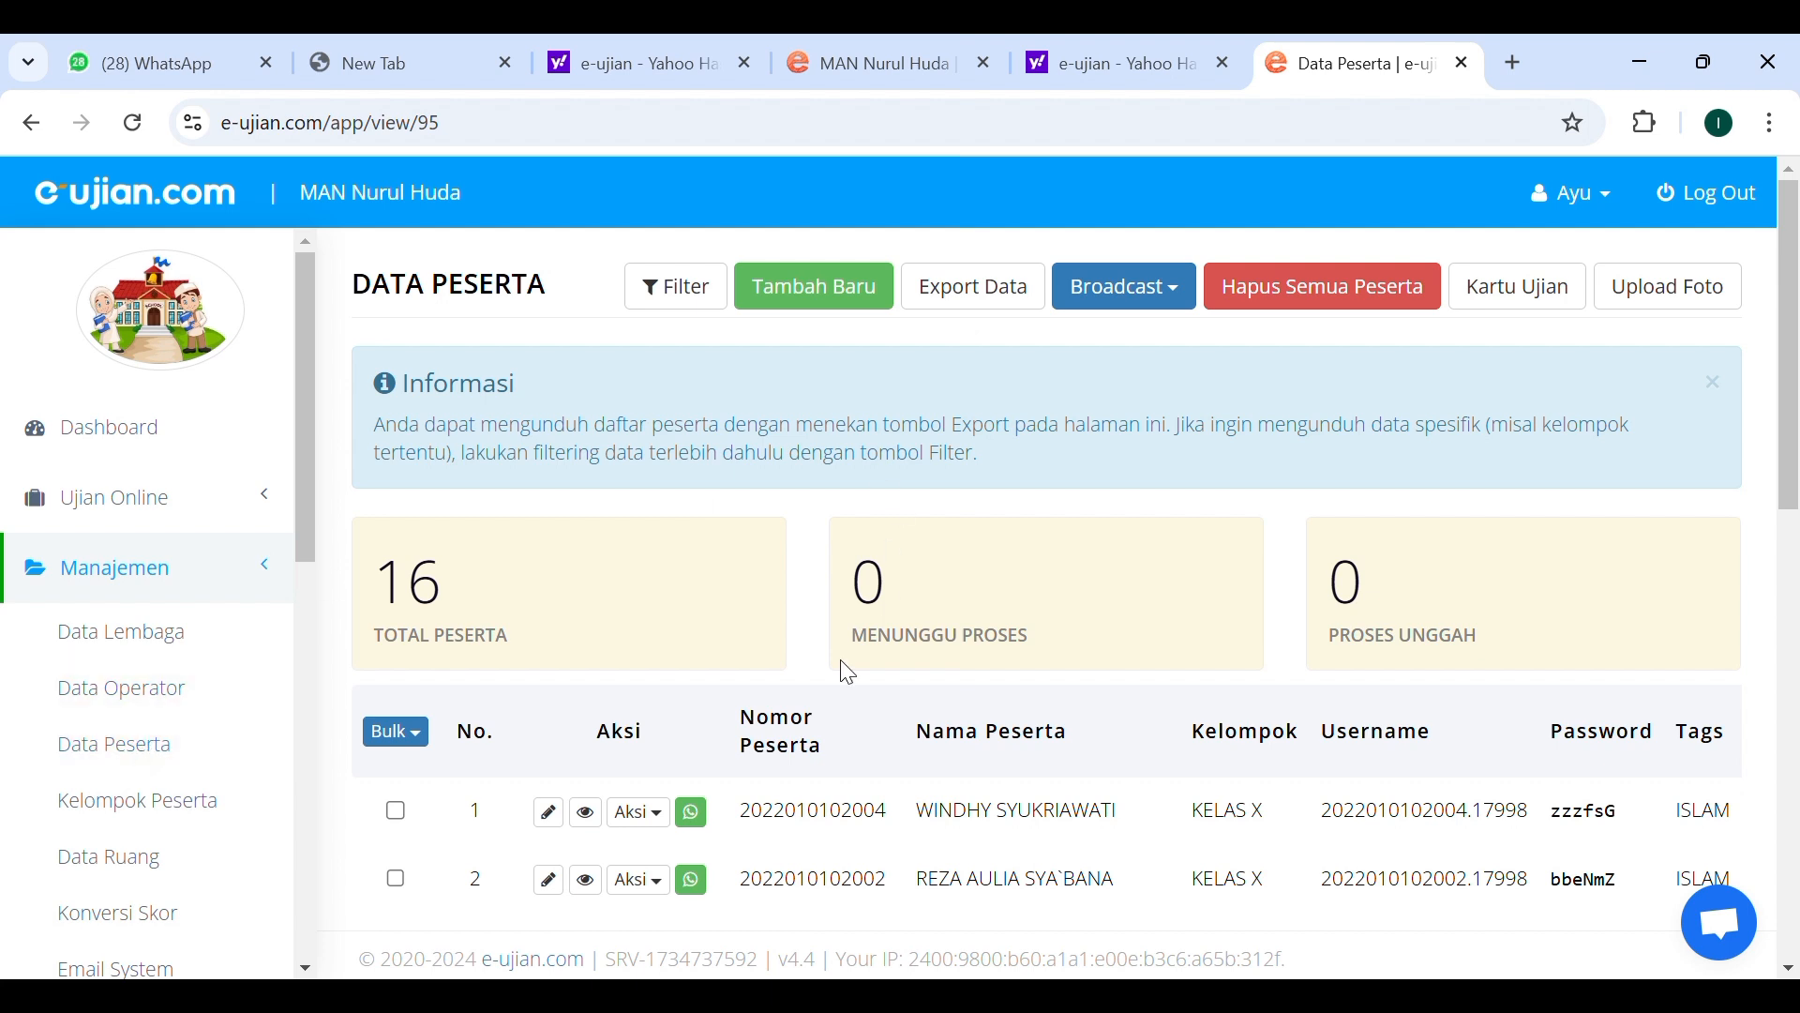
Scroll through the participant table to review numbers, names, groups, usernames and tags.
{"action": "scroll", "coordinate": [849, 673], "scroll_direction": "down", "scroll_amount": 2}
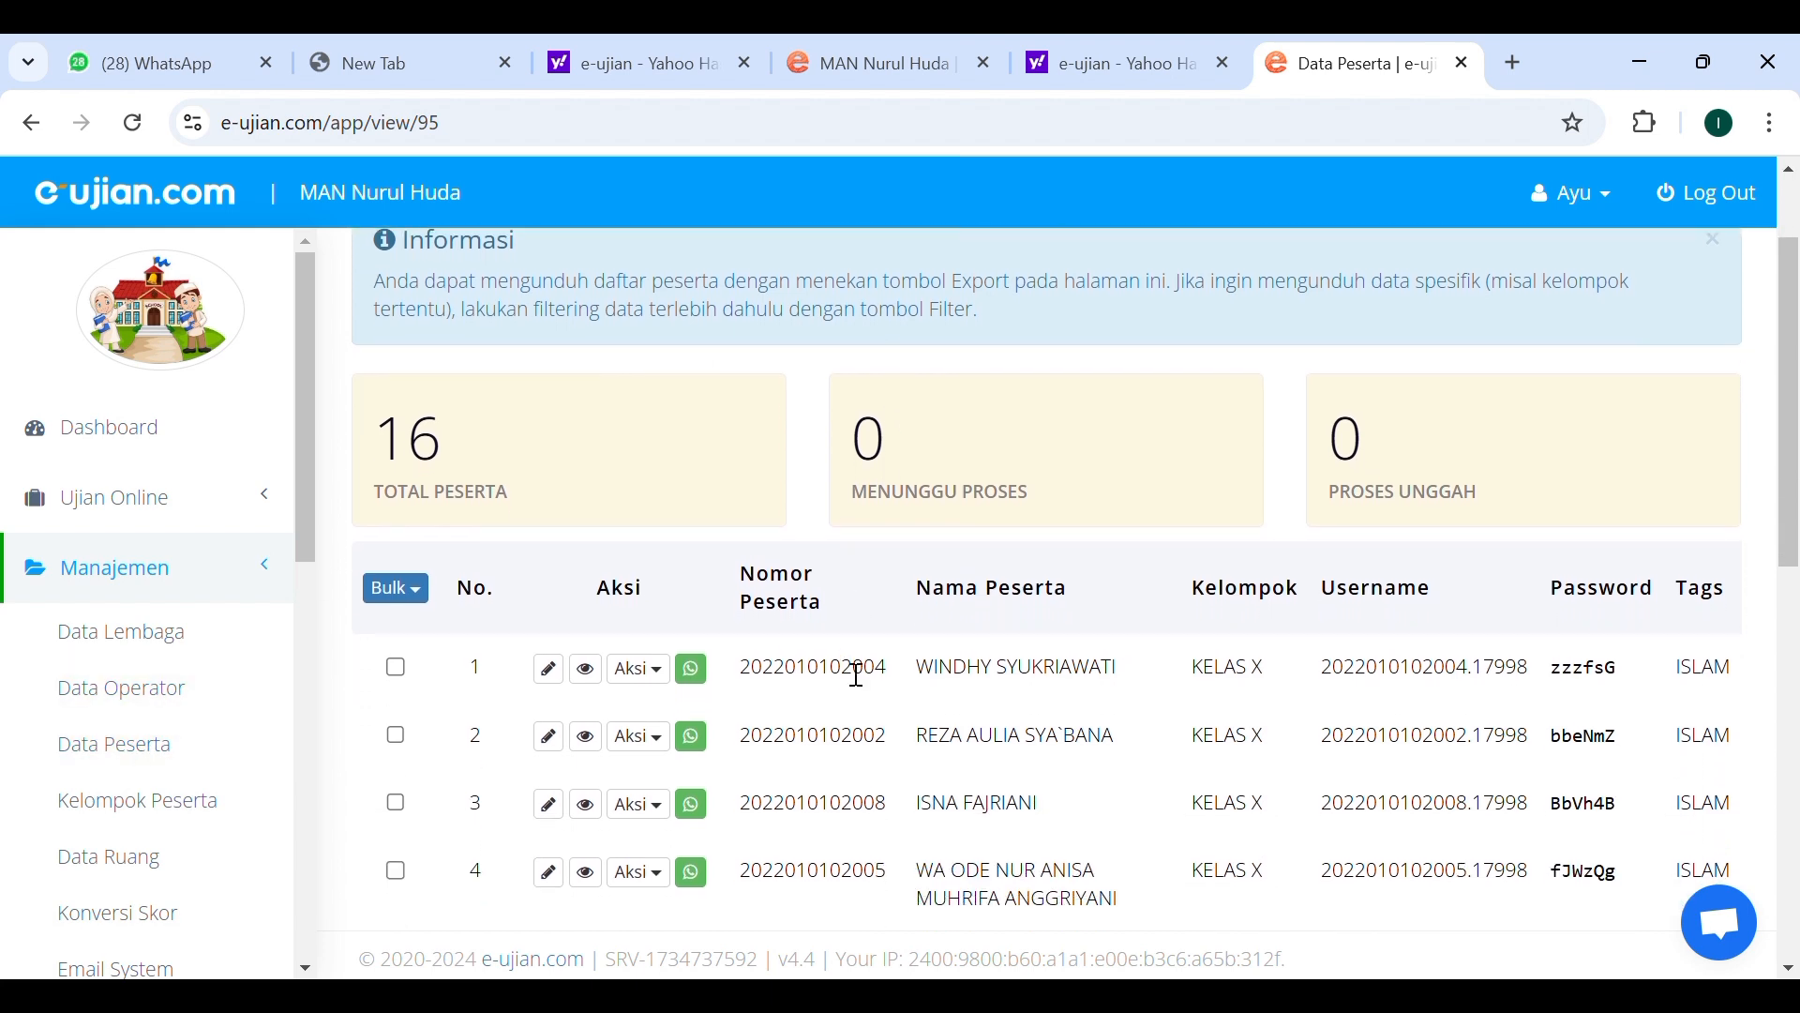
{"action": "scroll", "coordinate": [1306, 531], "scroll_direction": "down", "scroll_amount": 1}
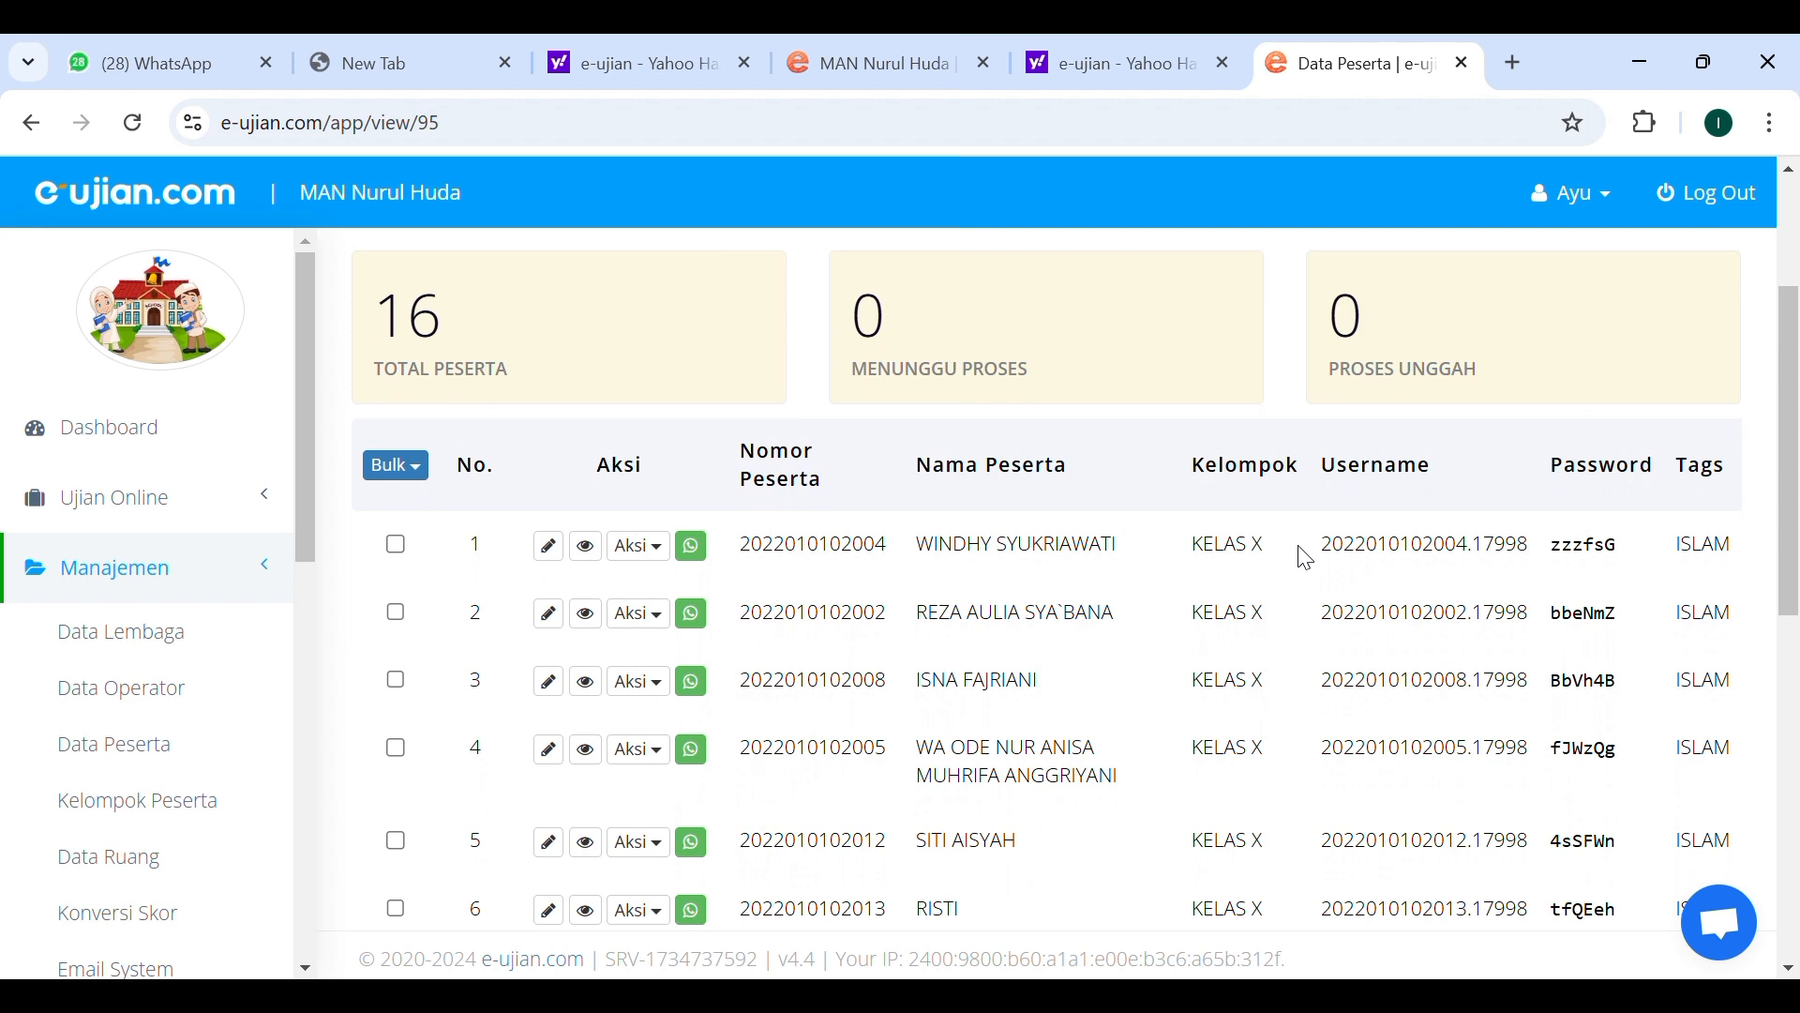
{"action": "scroll", "coordinate": [1306, 559], "scroll_direction": "down", "scroll_amount": 1}
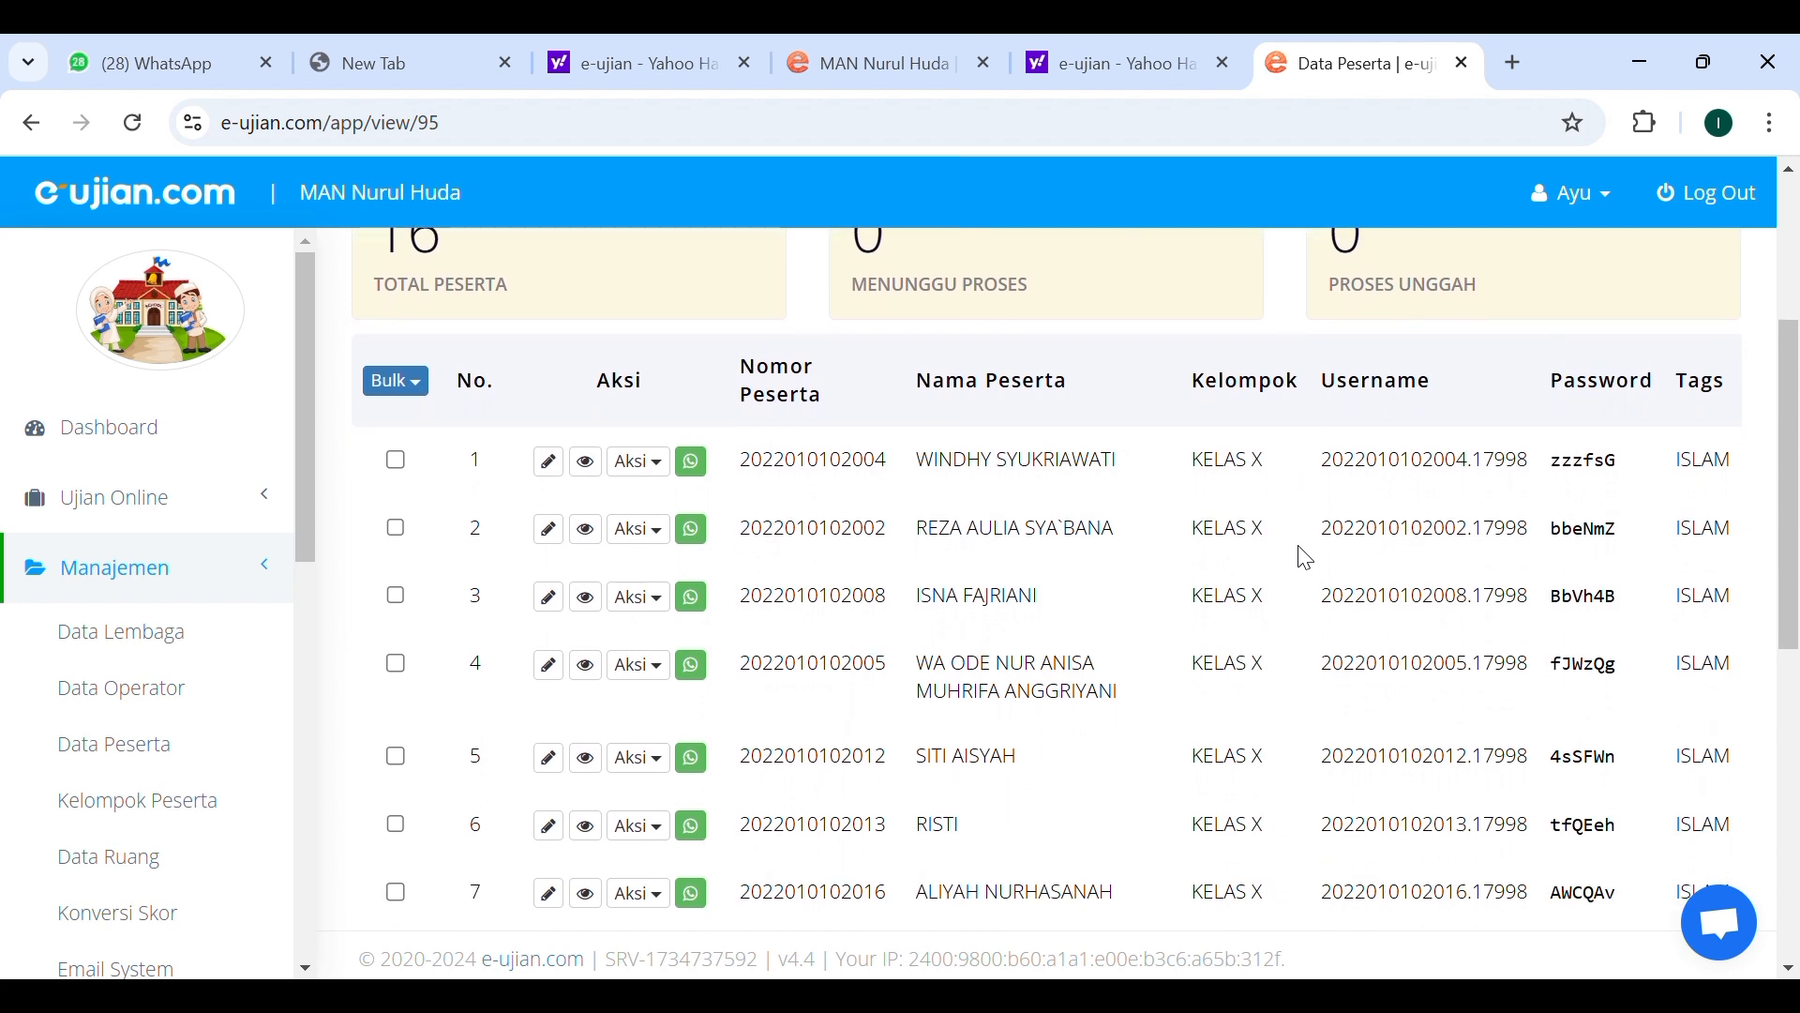
{"action": "scroll", "coordinate": [1306, 559], "scroll_direction": "up", "scroll_amount": 2}
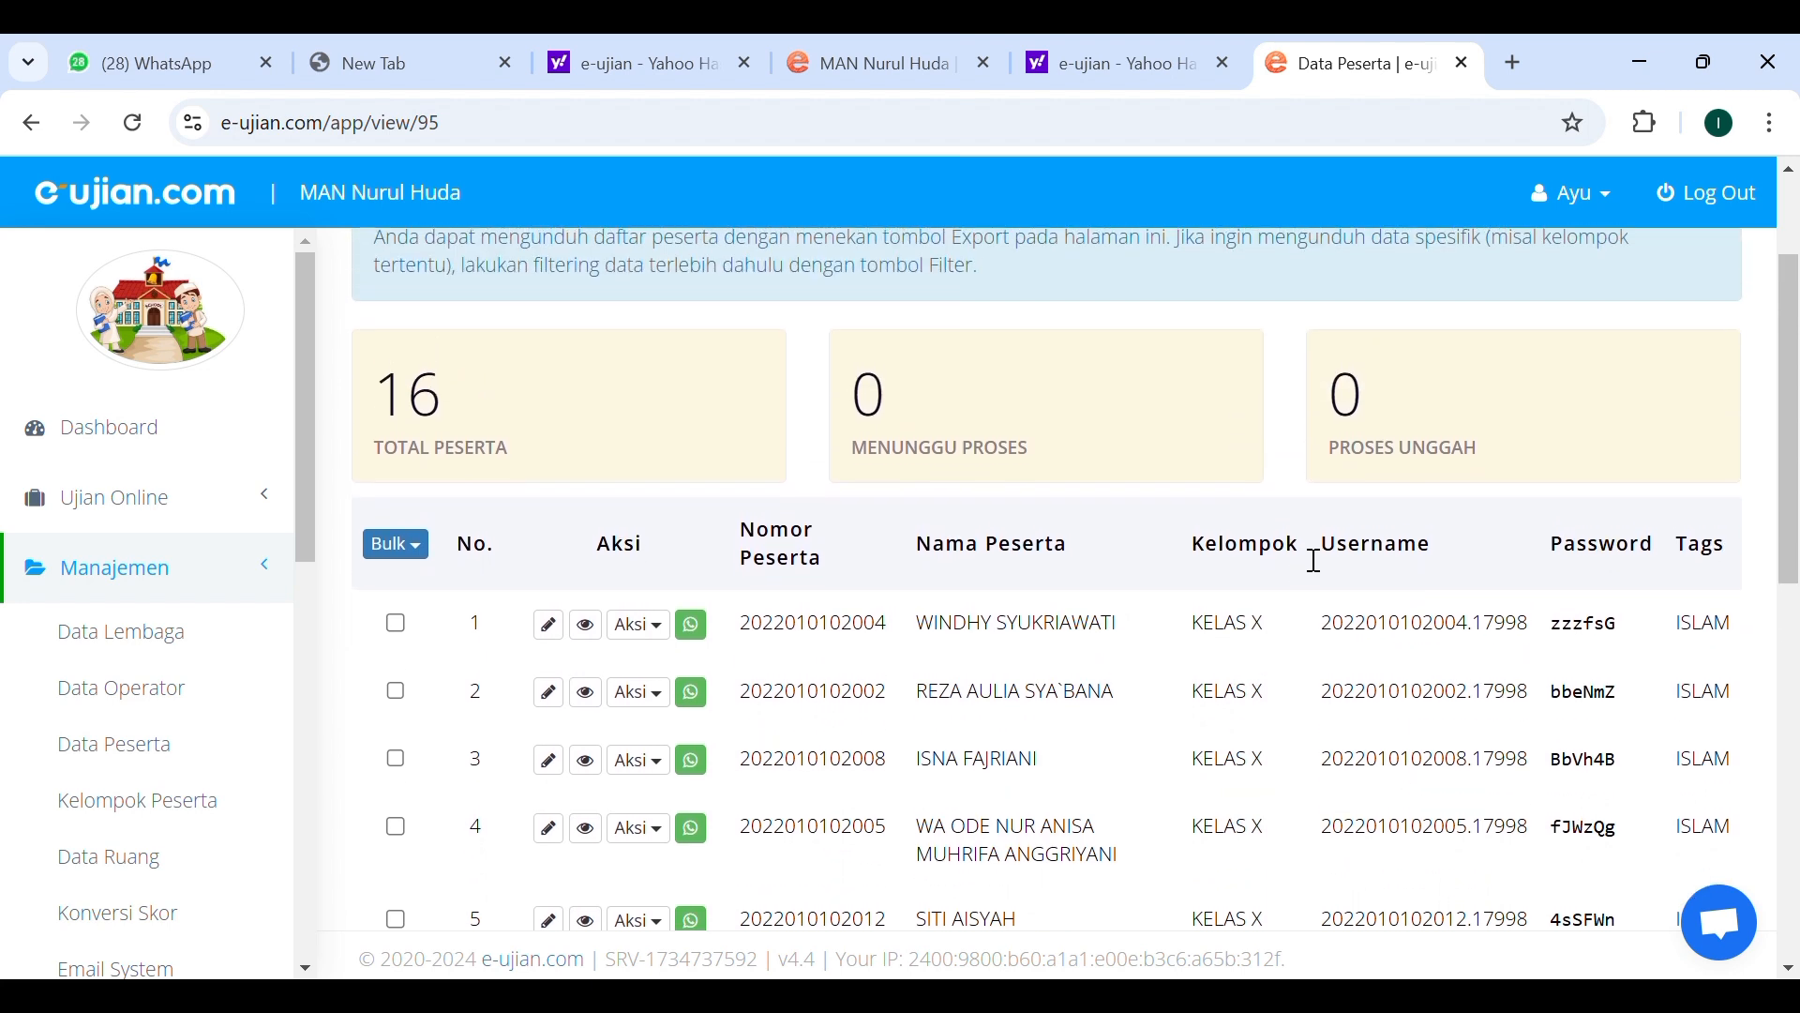
{"action": "scroll", "coordinate": [1313, 559], "scroll_direction": "down", "scroll_amount": 3}
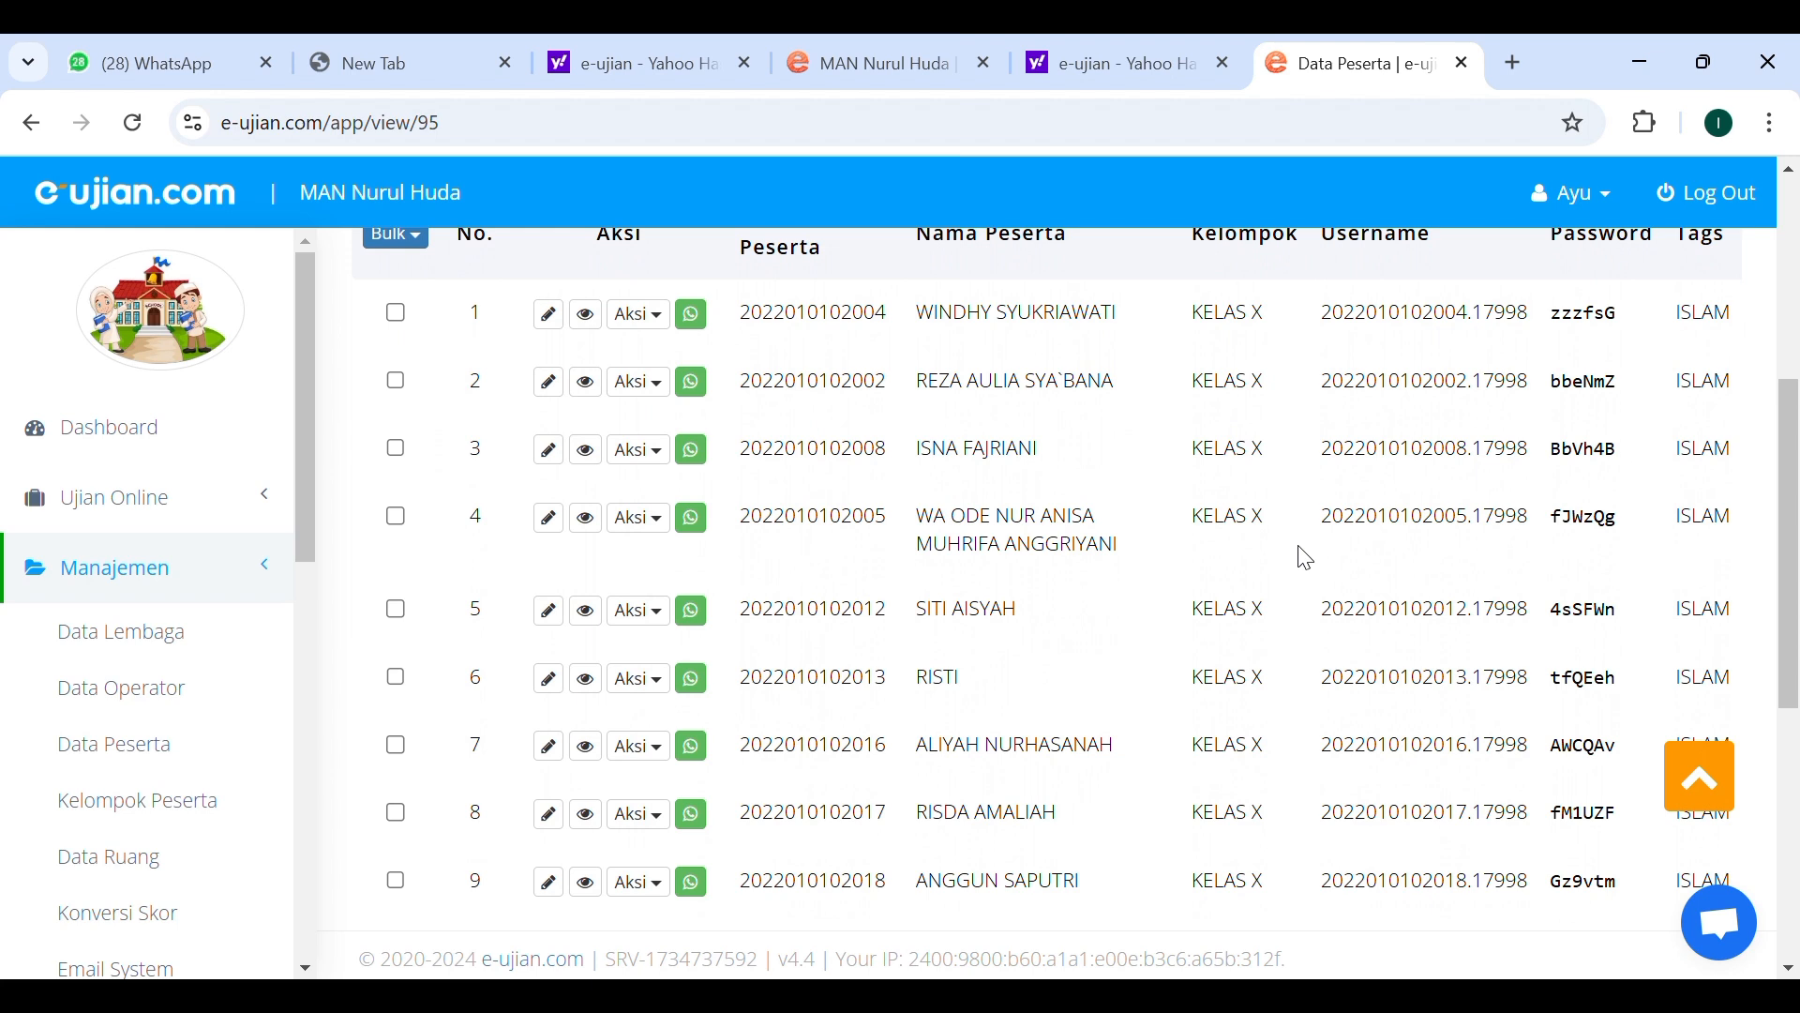
{"action": "scroll", "coordinate": [1306, 559], "scroll_direction": "up", "scroll_amount": 5}
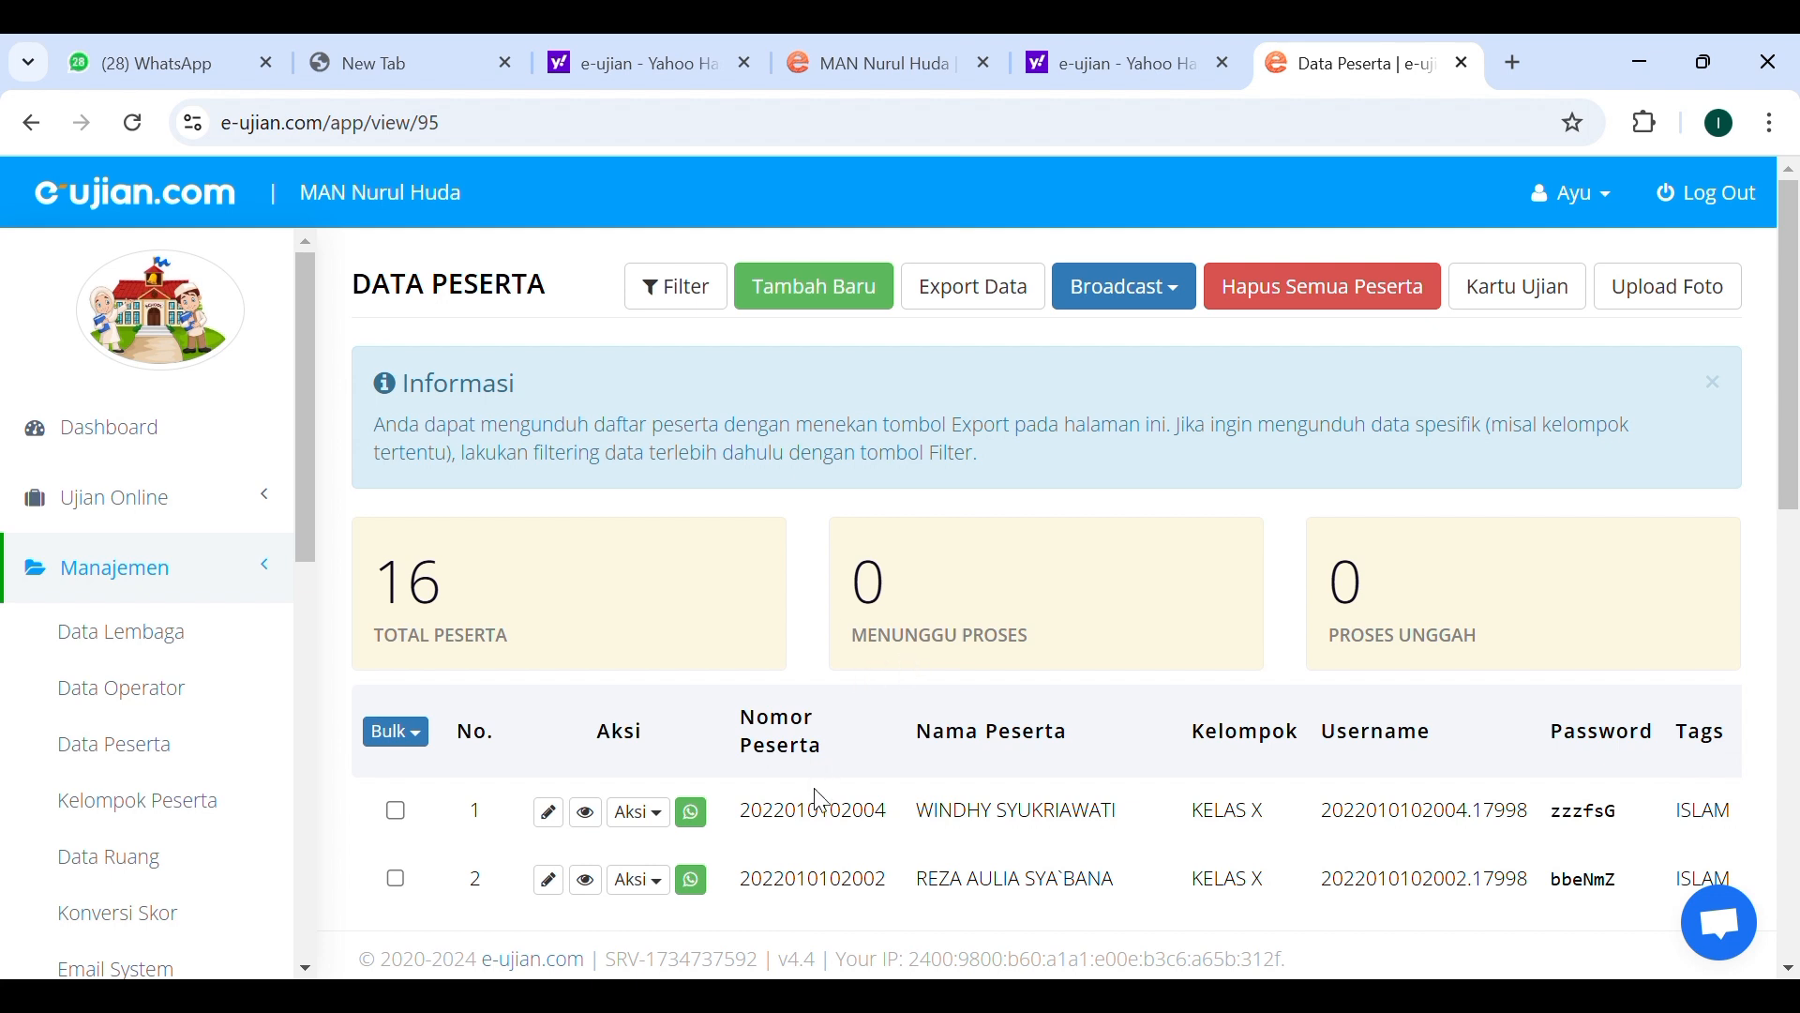
Open the form for adding a new participant and switch Manual Input to Ya.
{"action": "left_click", "coordinate": [836, 291]}
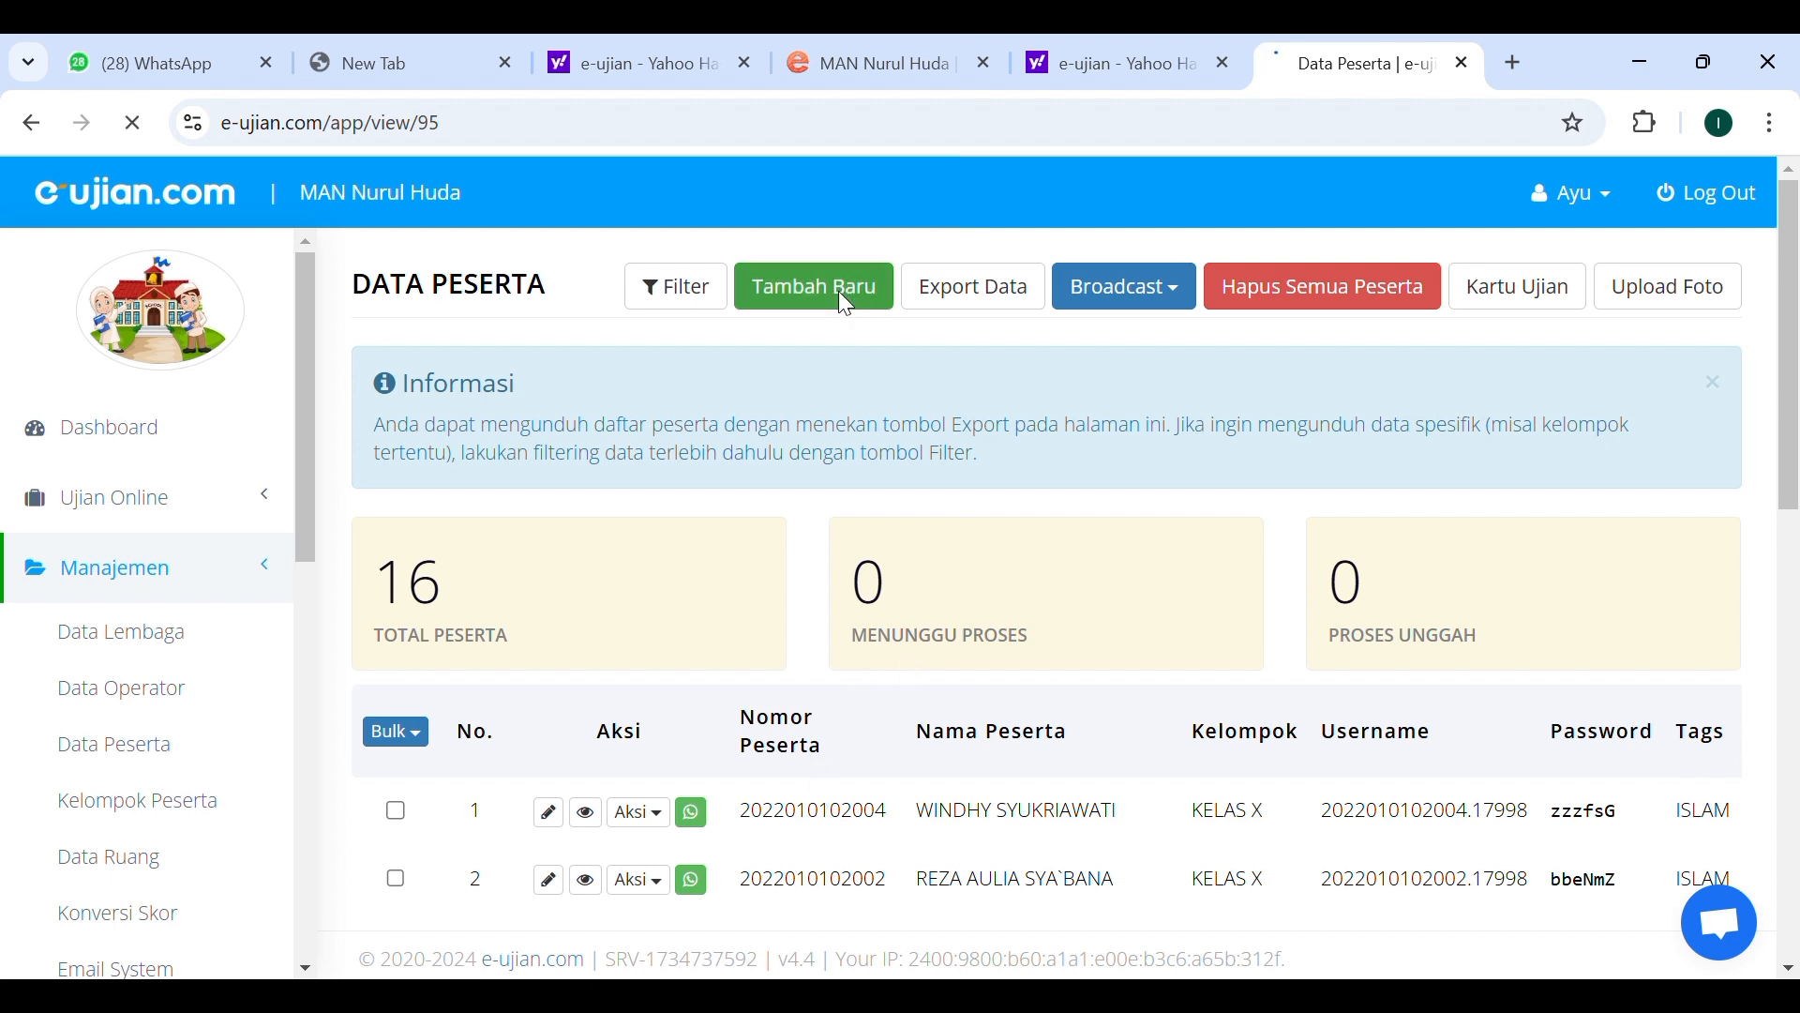
{"action": "scroll", "coordinate": [832, 600], "scroll_direction": "down", "scroll_amount": 1}
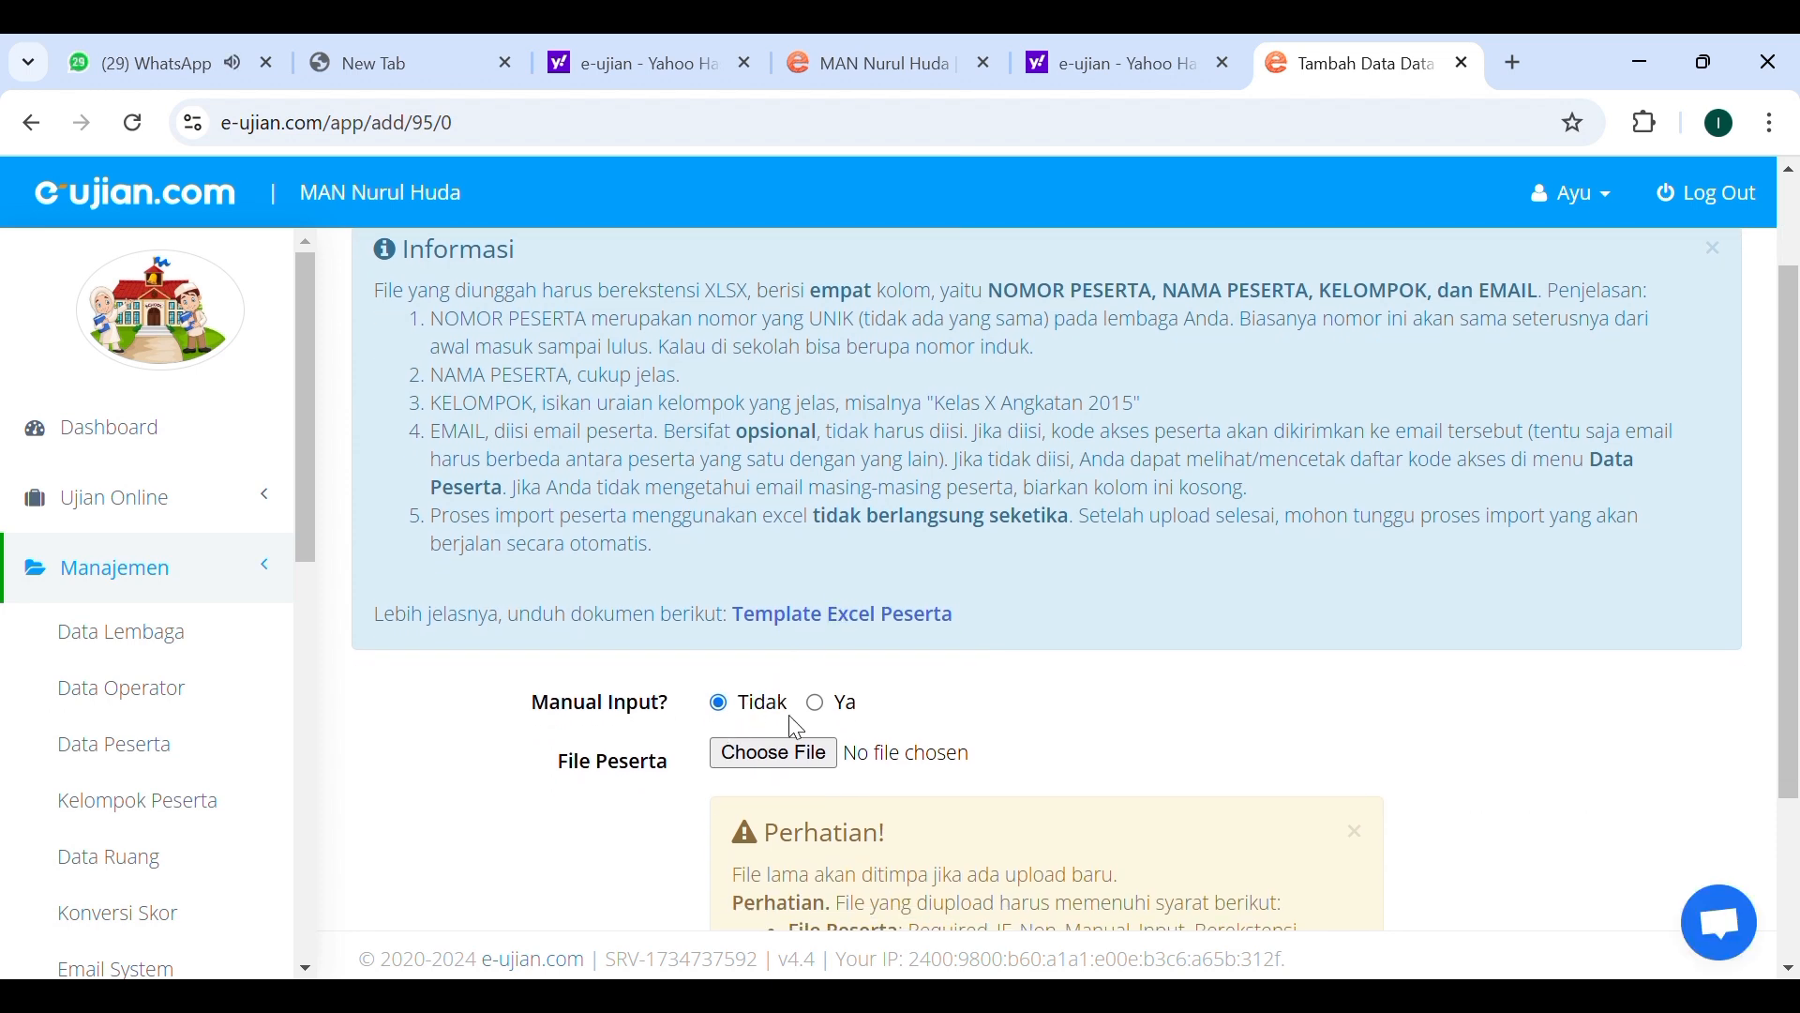
{"action": "left_click", "coordinate": [820, 709]}
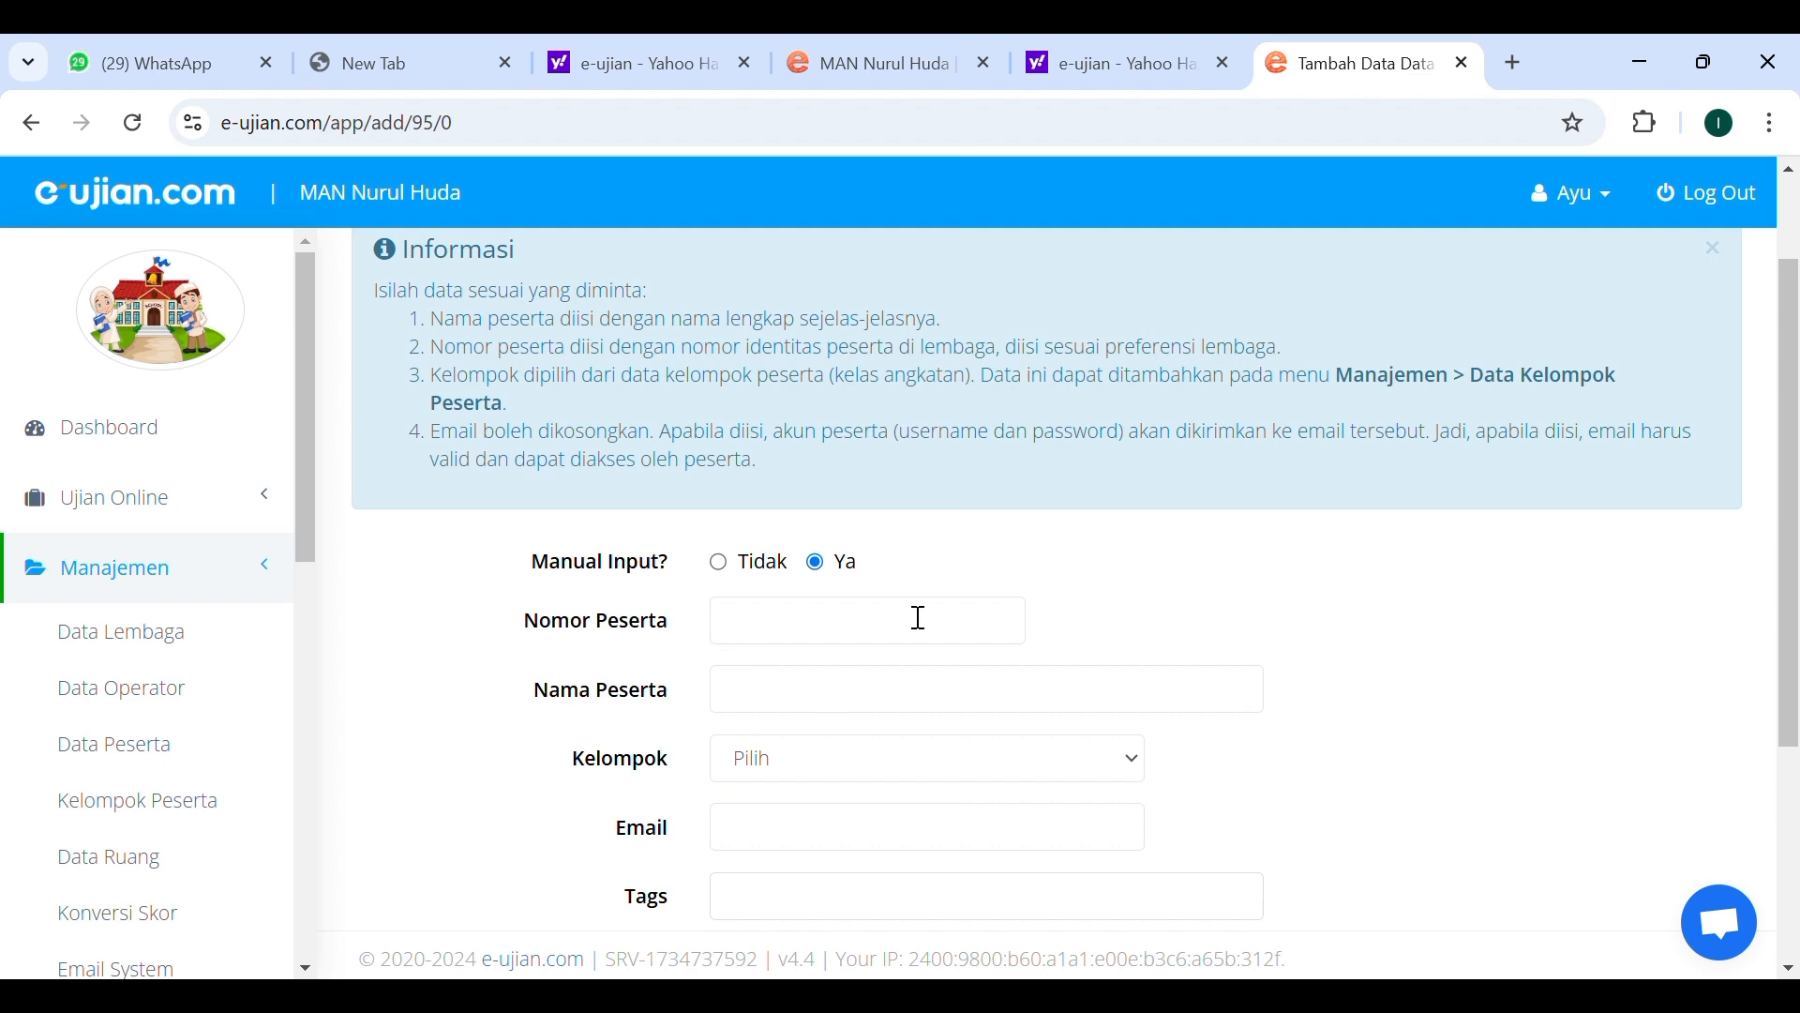
Examine the manual participant form fields and return to the participant list without saving.
{"action": "scroll", "coordinate": [902, 626], "scroll_direction": "down", "scroll_amount": 1}
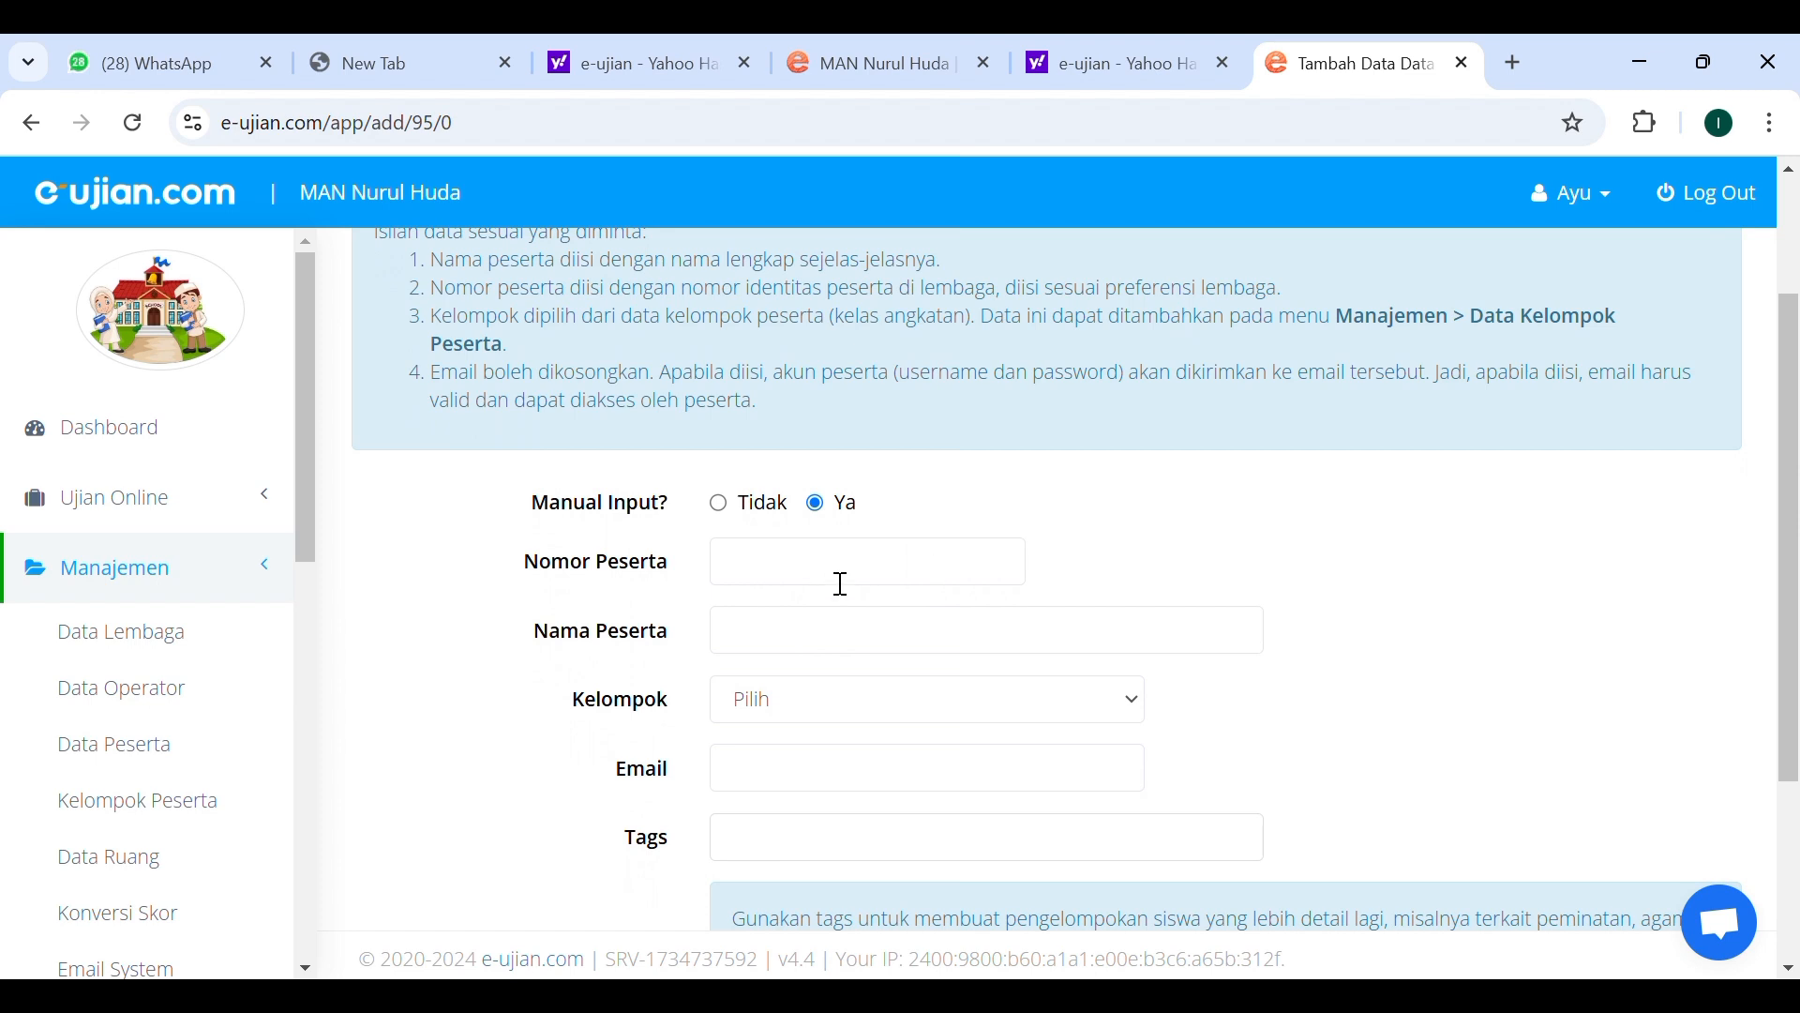
{"action": "scroll", "coordinate": [841, 641], "scroll_direction": "down", "scroll_amount": 1}
{"action": "left_click", "coordinate": [858, 631]}
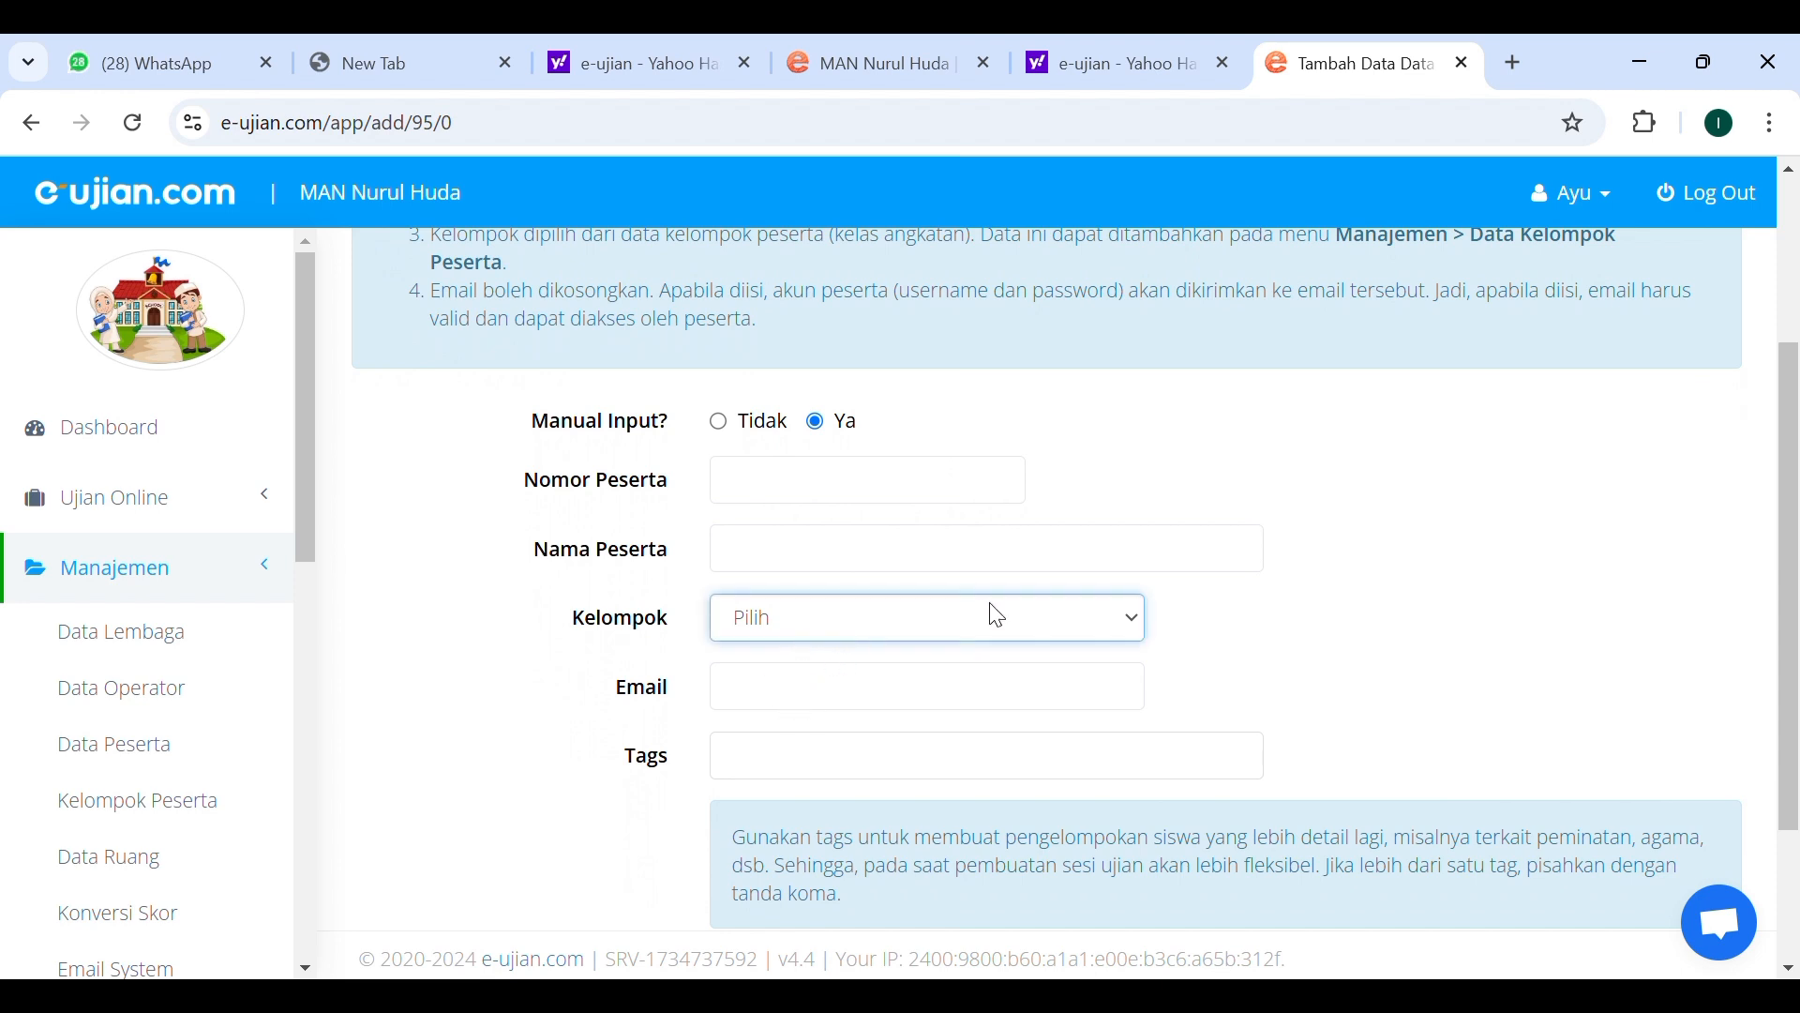
{"action": "left_click", "coordinate": [1187, 661]}
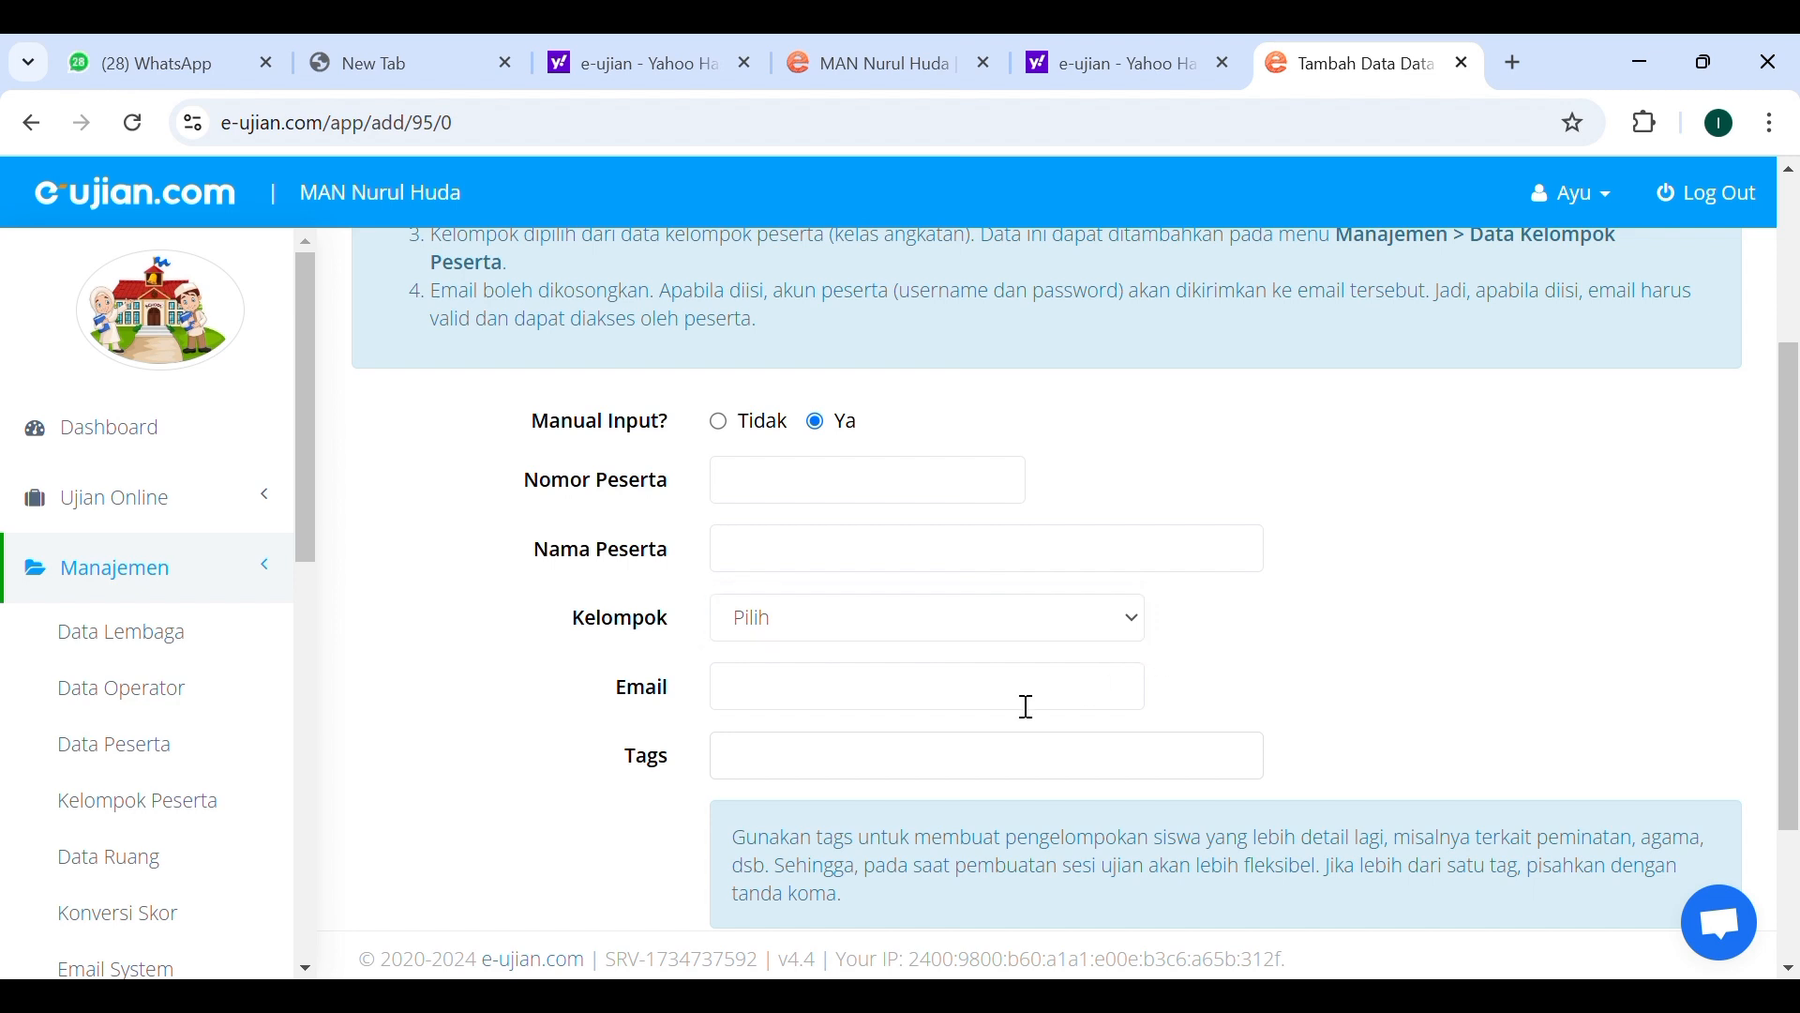
{"action": "scroll", "coordinate": [1026, 707], "scroll_direction": "down", "scroll_amount": 1}
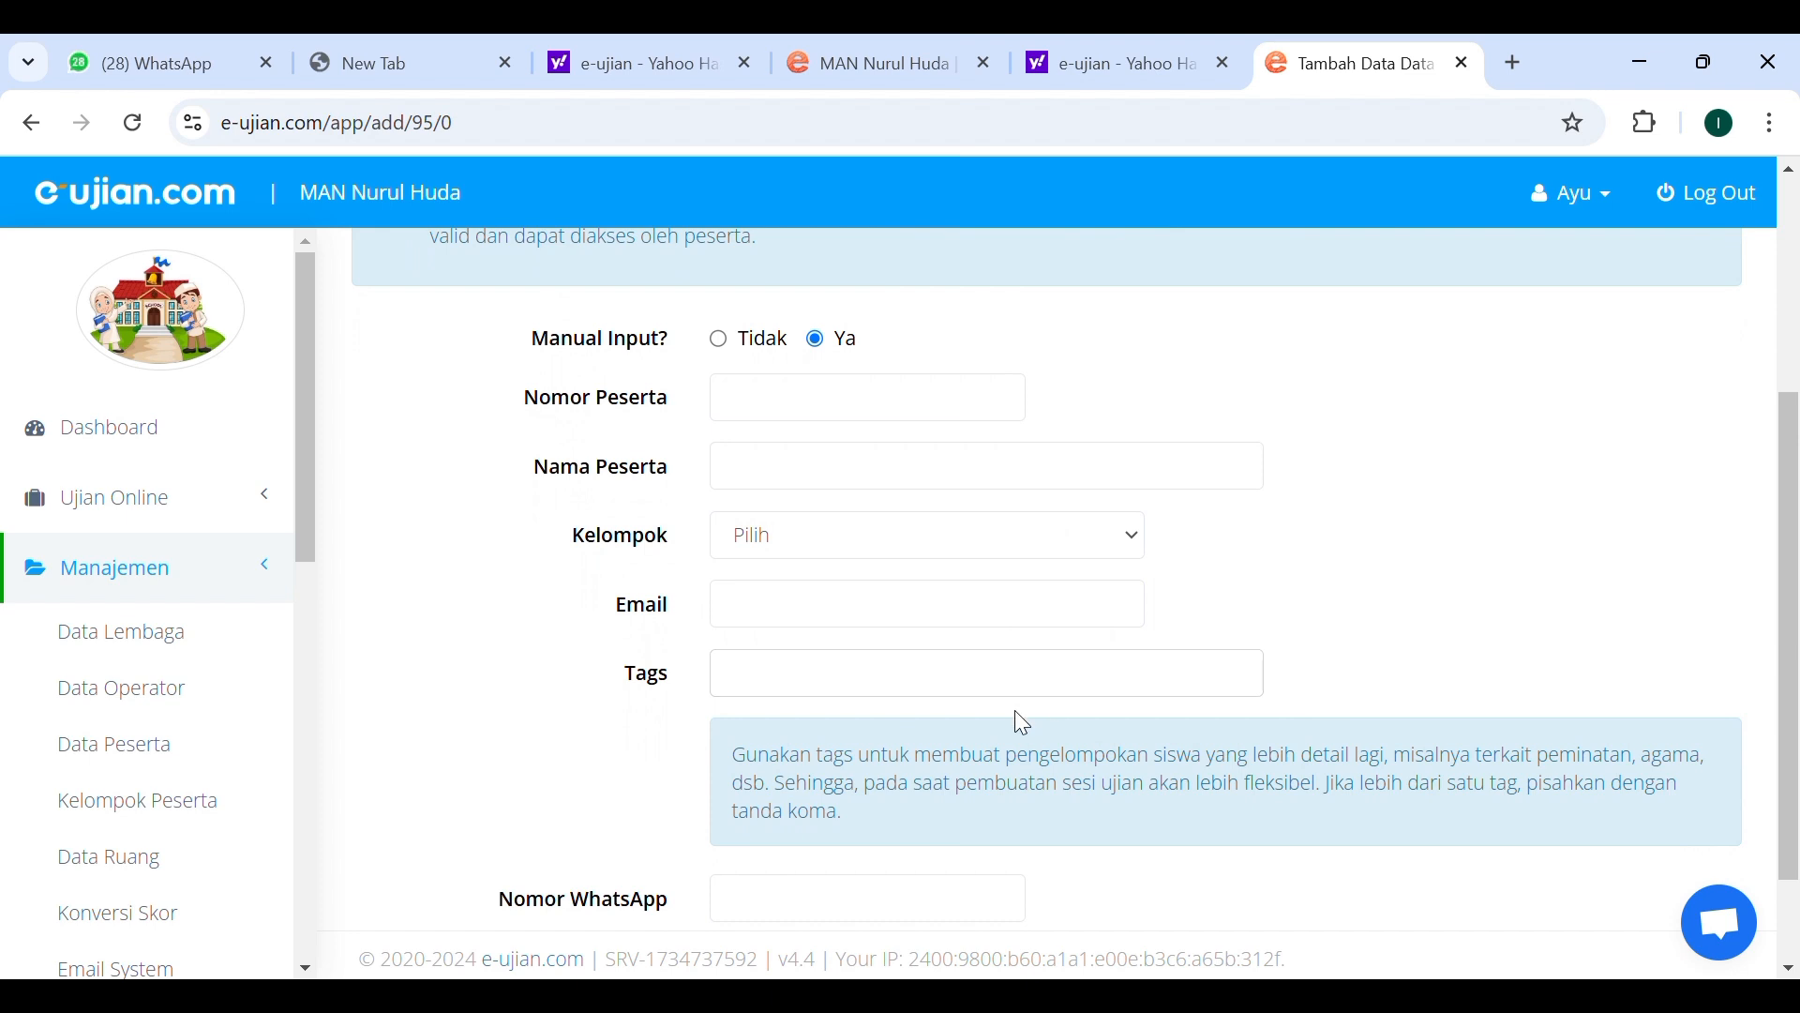
{"action": "left_click", "coordinate": [1097, 690]}
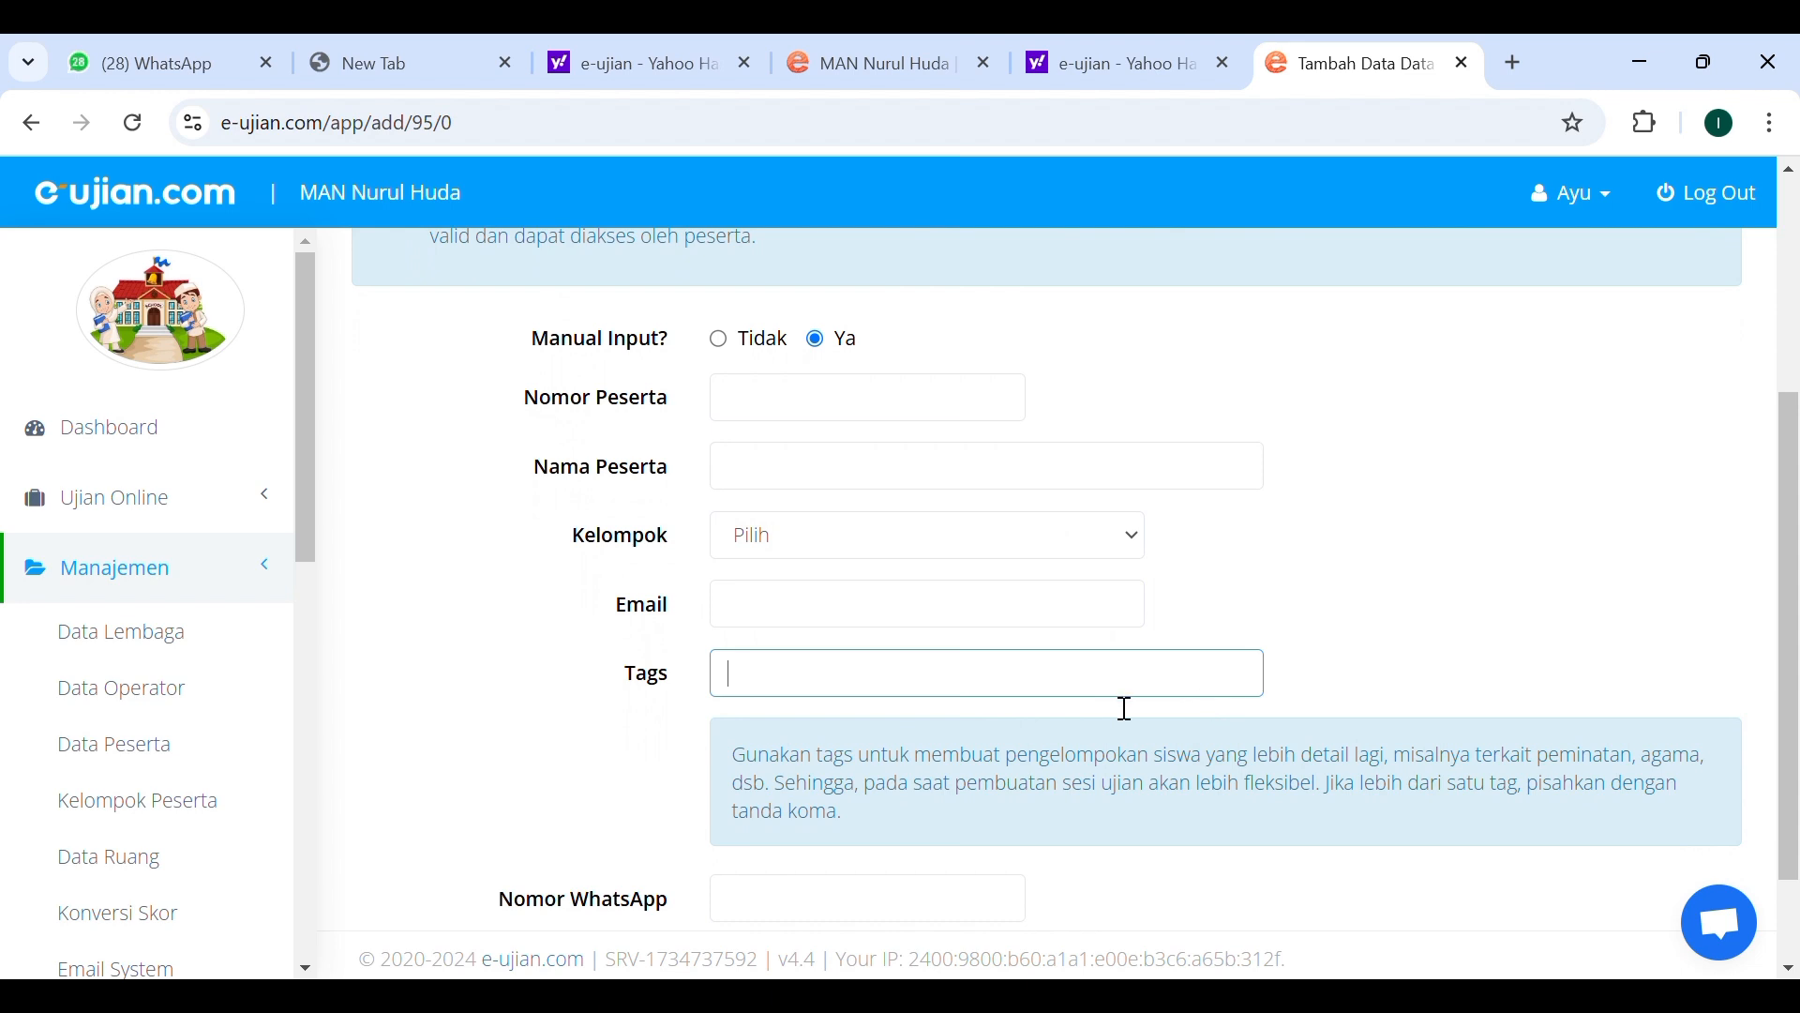
{"action": "scroll", "coordinate": [1121, 704], "scroll_direction": "down", "scroll_amount": 2}
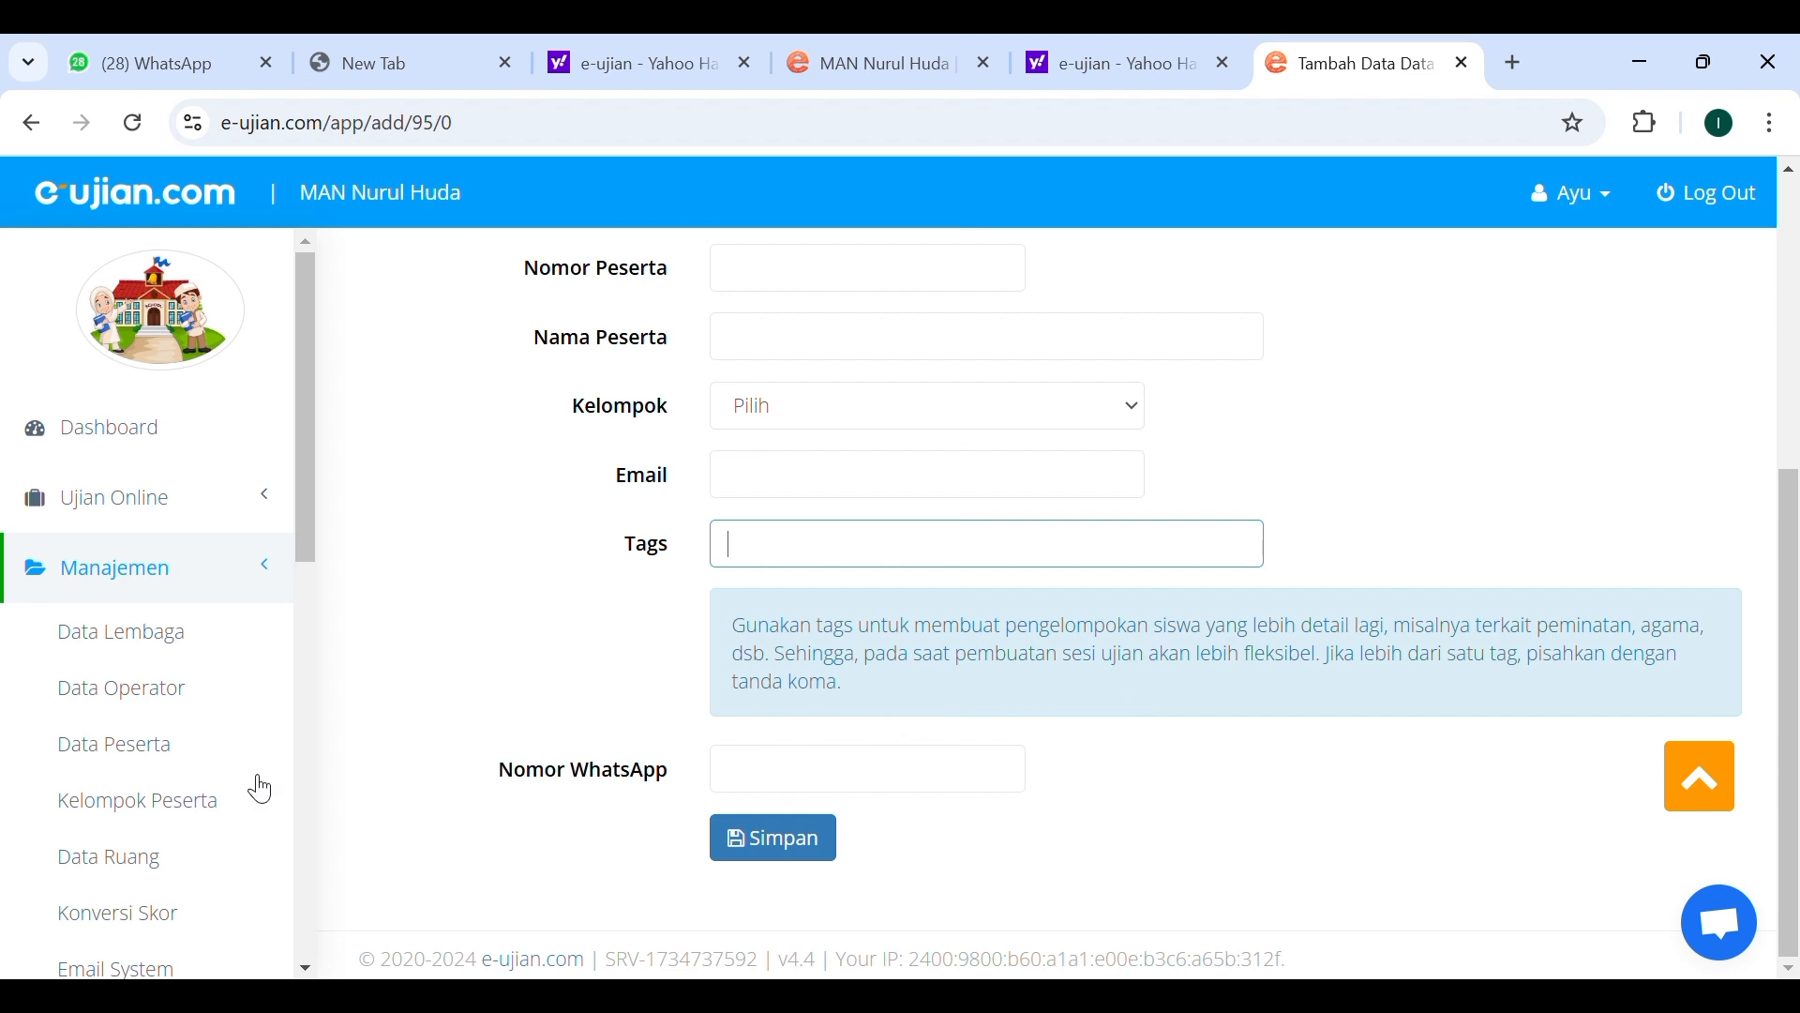
{"action": "left_click", "coordinate": [158, 743]}
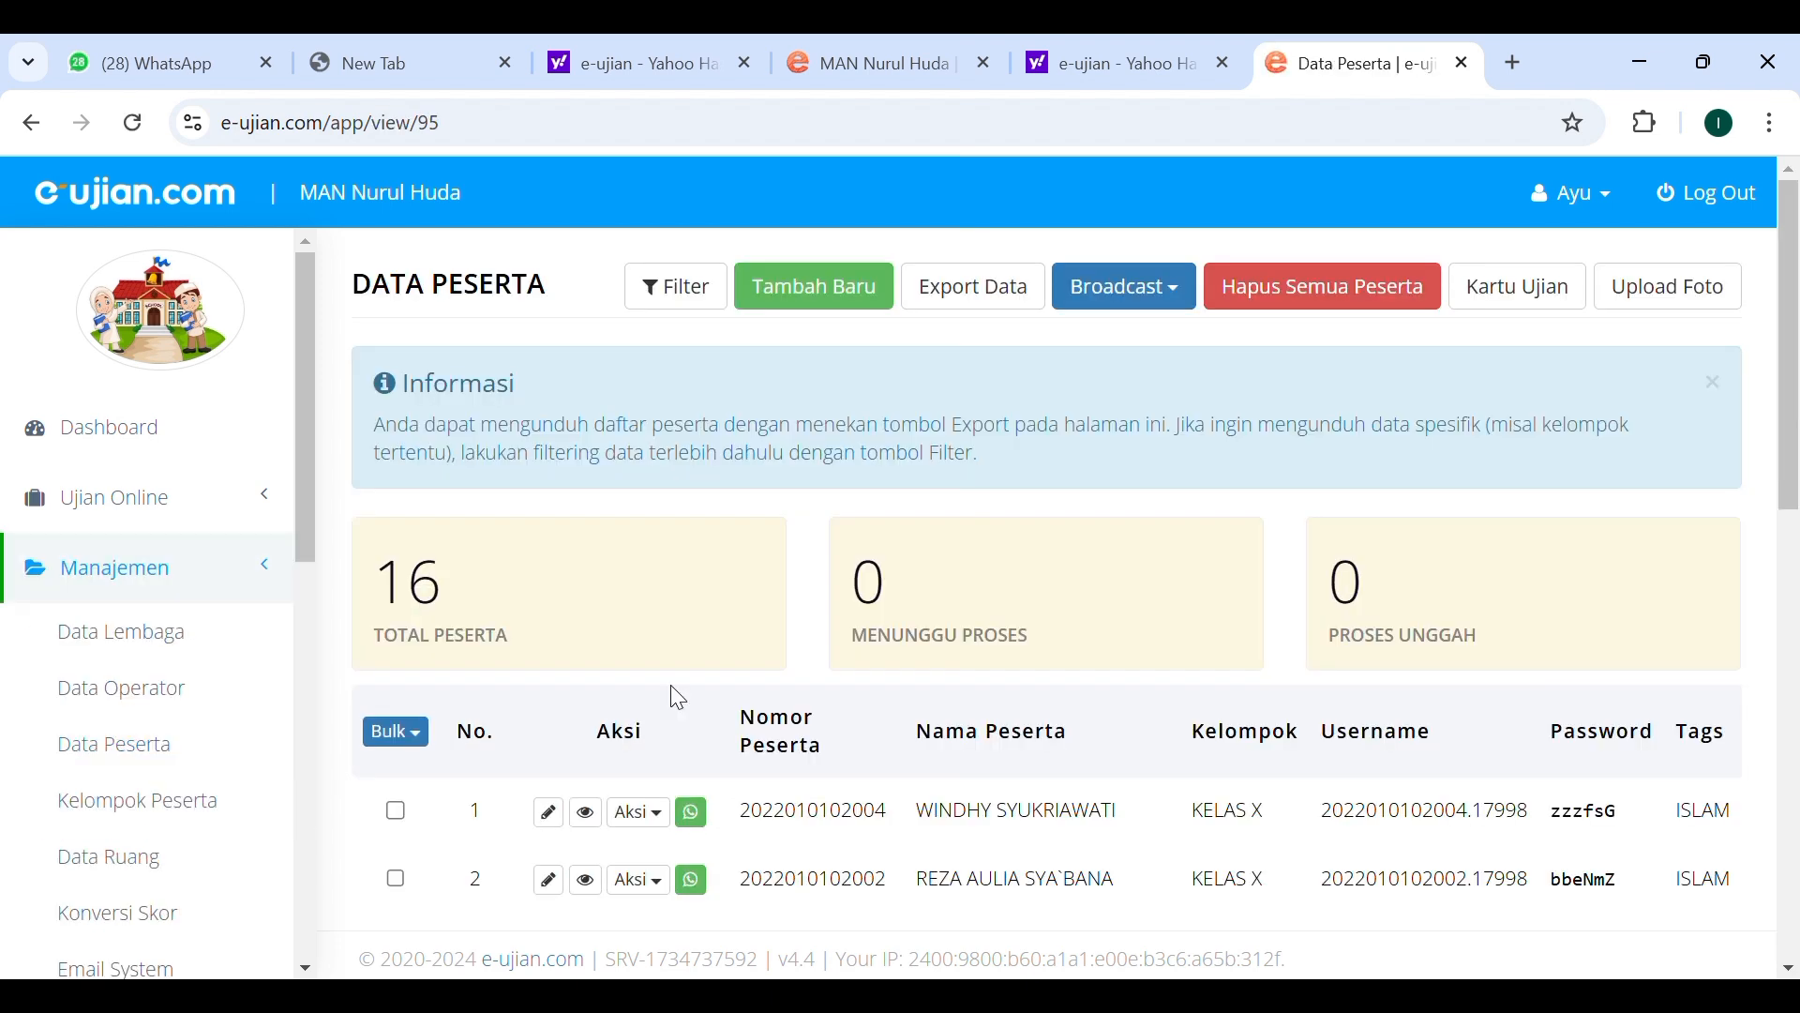
Scroll down the participant table to review the listed participants.
{"action": "scroll", "coordinate": [981, 820], "scroll_direction": "down", "scroll_amount": 1}
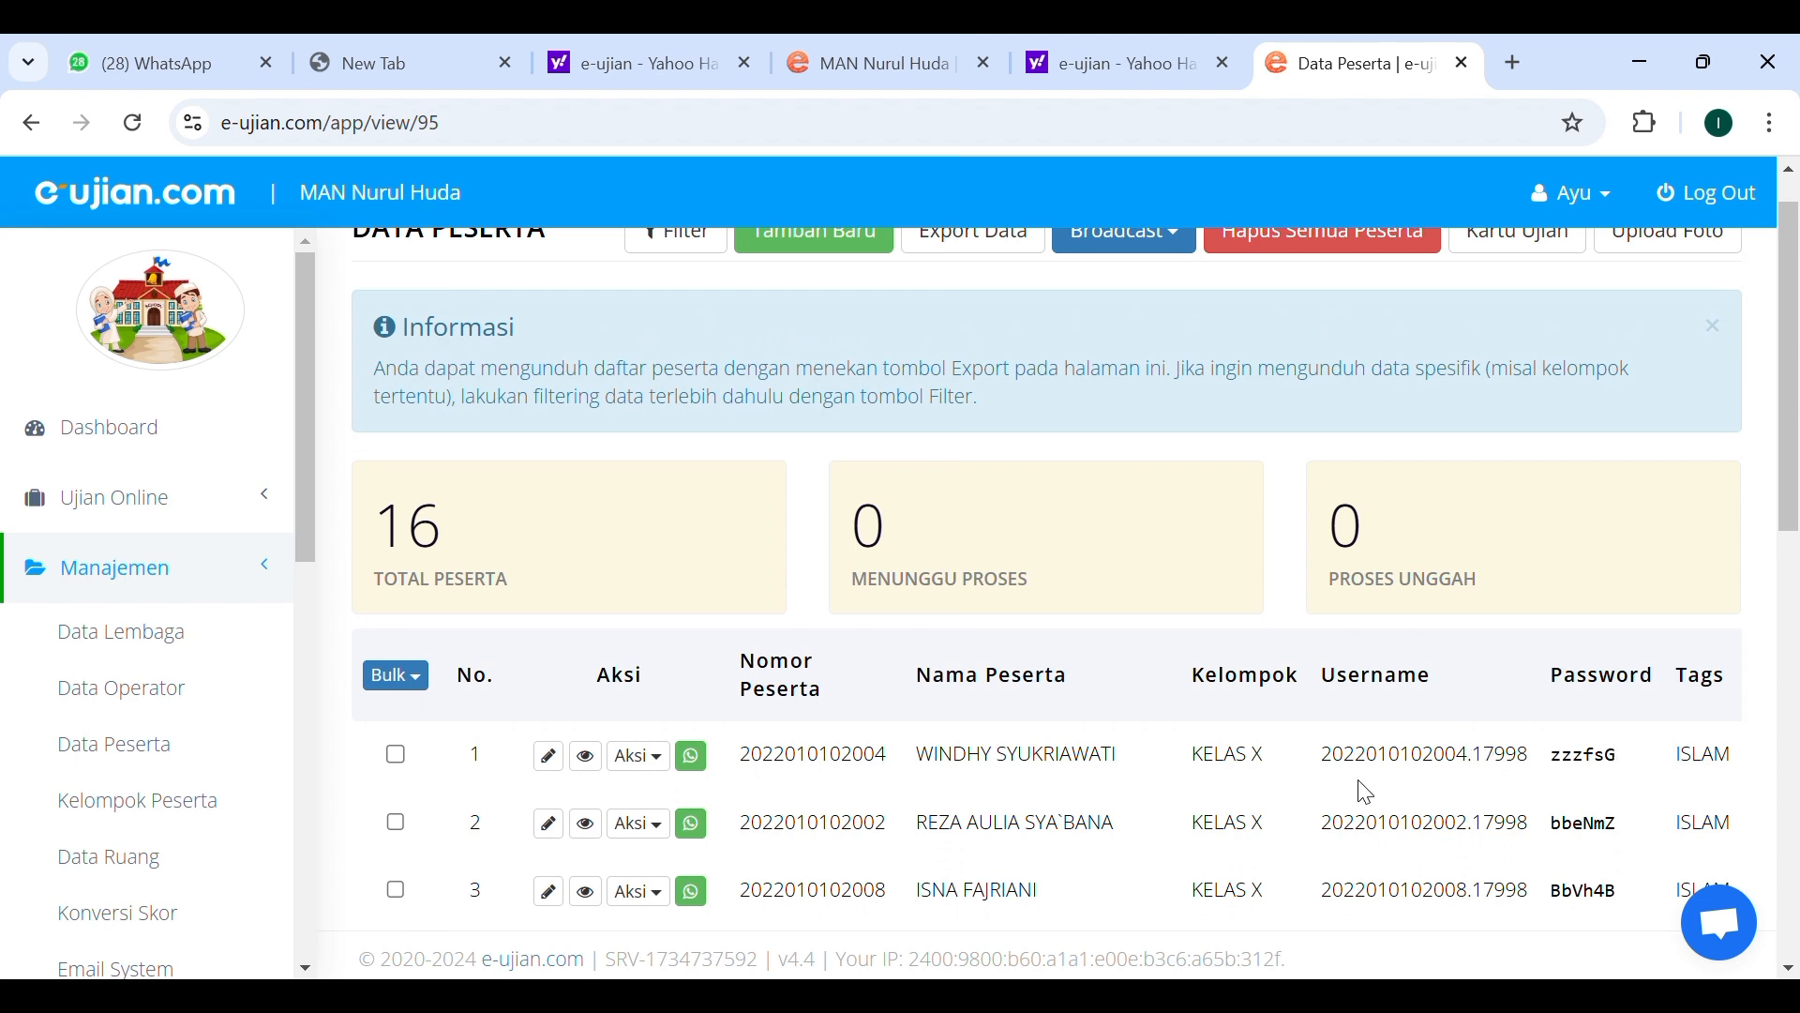
{"action": "scroll", "coordinate": [1359, 788], "scroll_direction": "down", "scroll_amount": 1}
{"action": "scroll", "coordinate": [1365, 792], "scroll_direction": "down", "scroll_amount": 1}
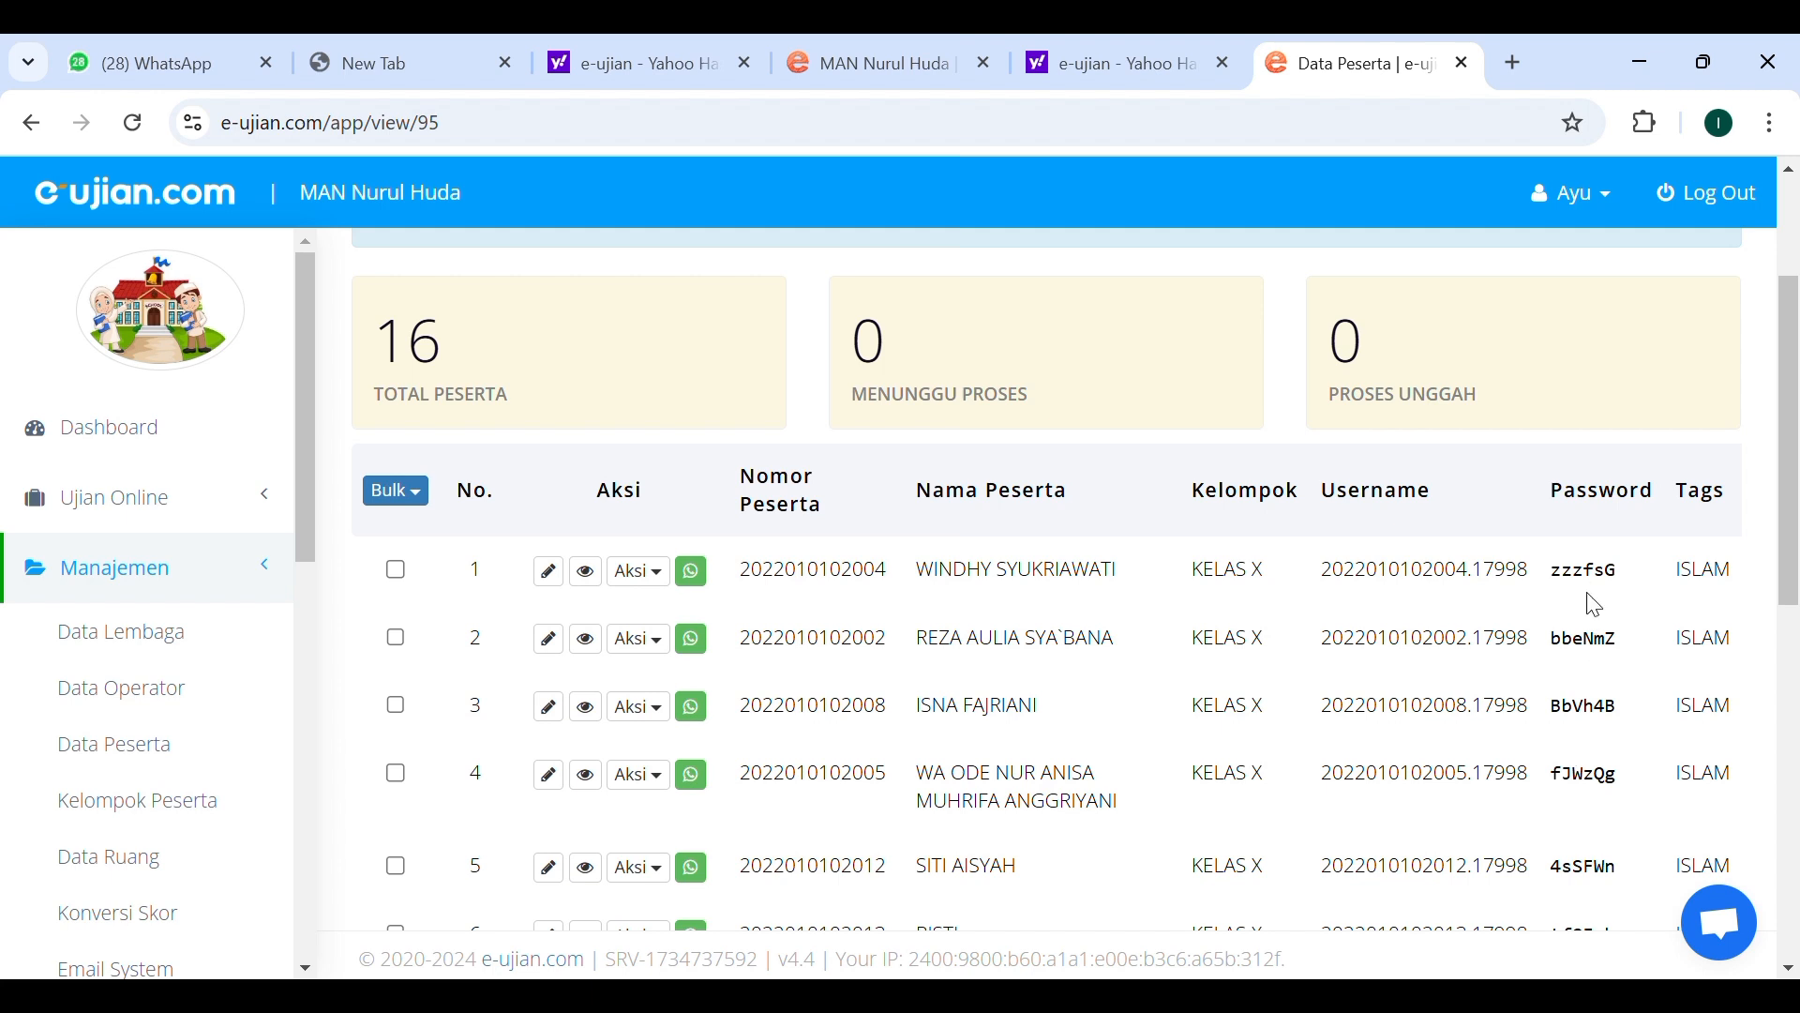
{"action": "scroll", "coordinate": [1604, 778], "scroll_direction": "down", "scroll_amount": 1}
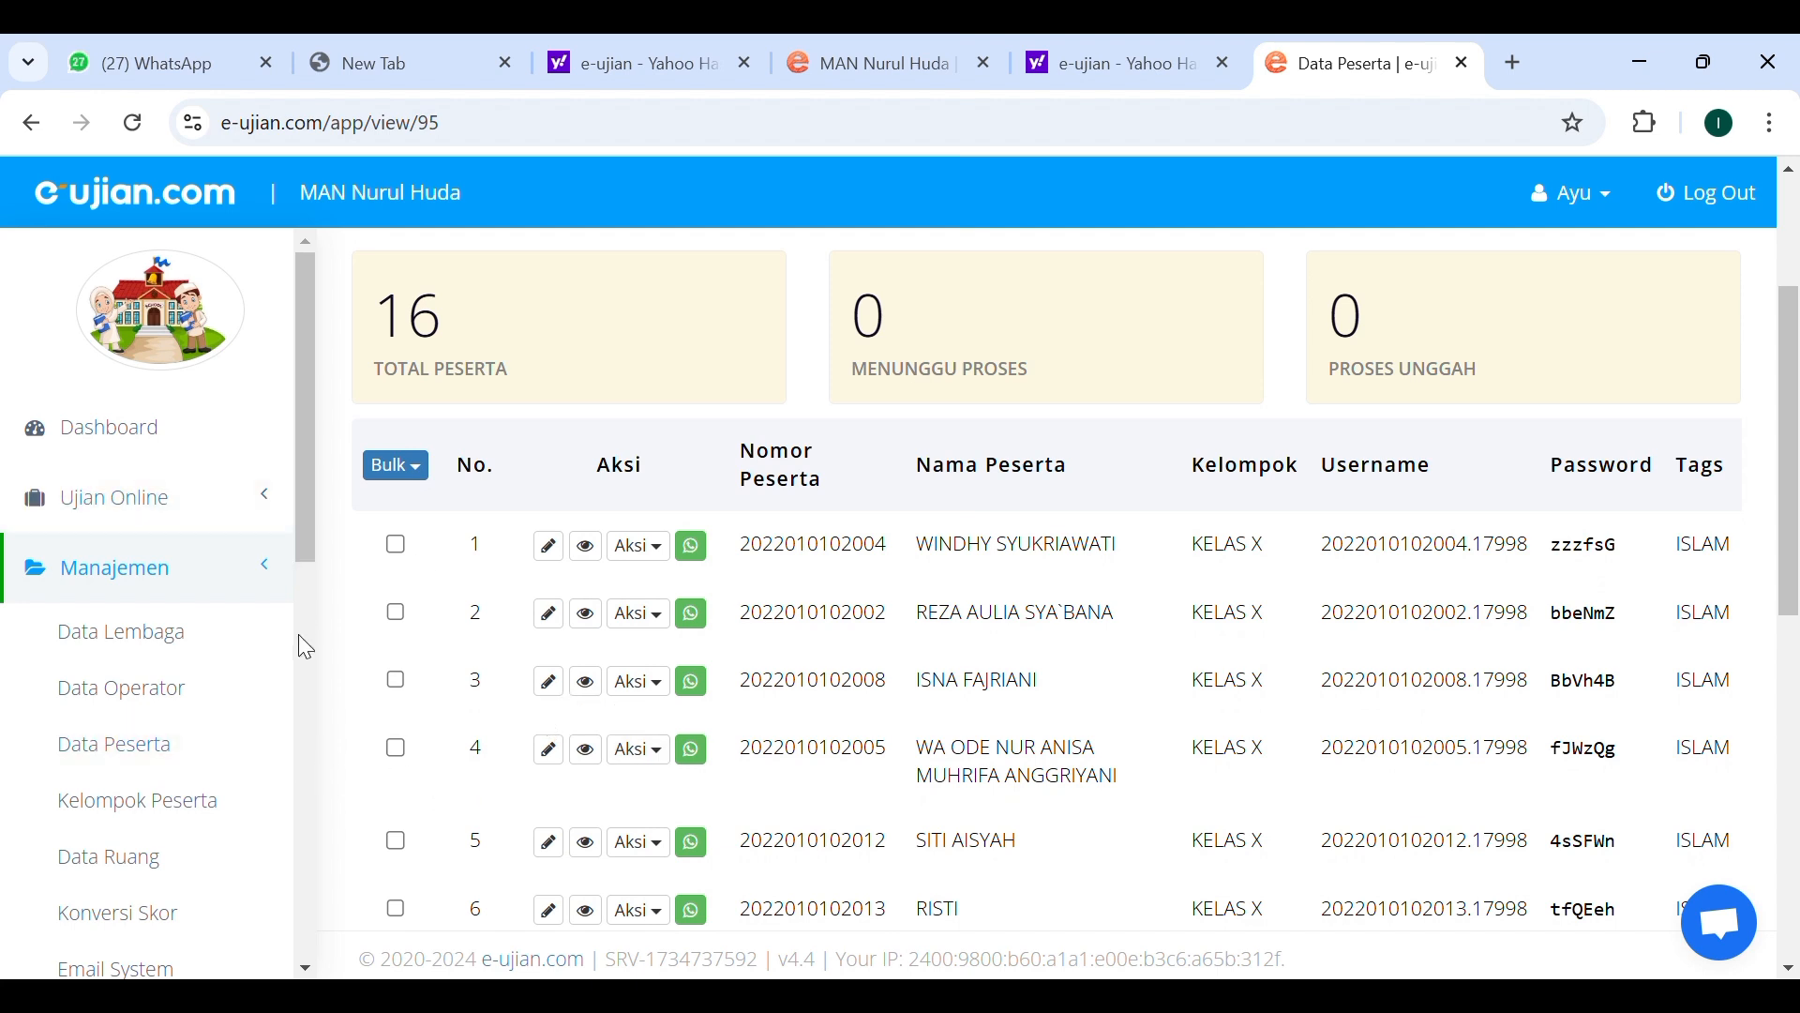
Expand the Ujian Online section and look over the question package list and the material categories list.
{"action": "left_click", "coordinate": [180, 521]}
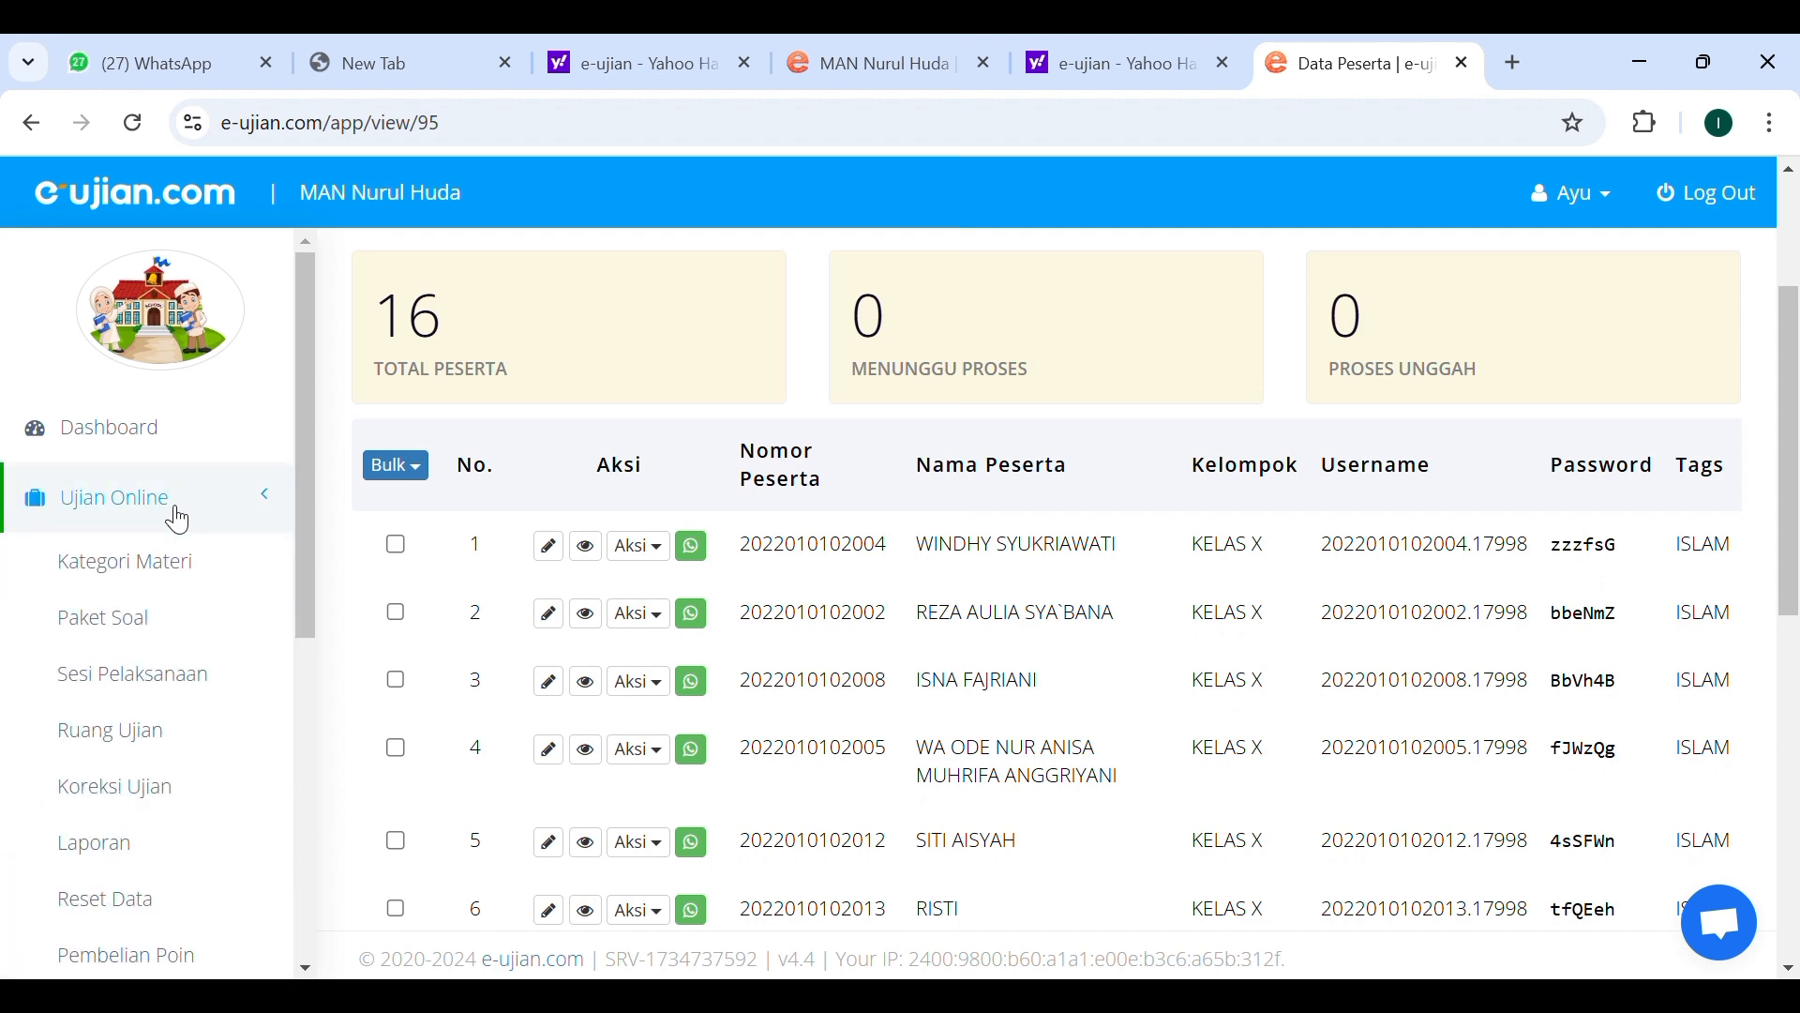
{"action": "left_click", "coordinate": [140, 636]}
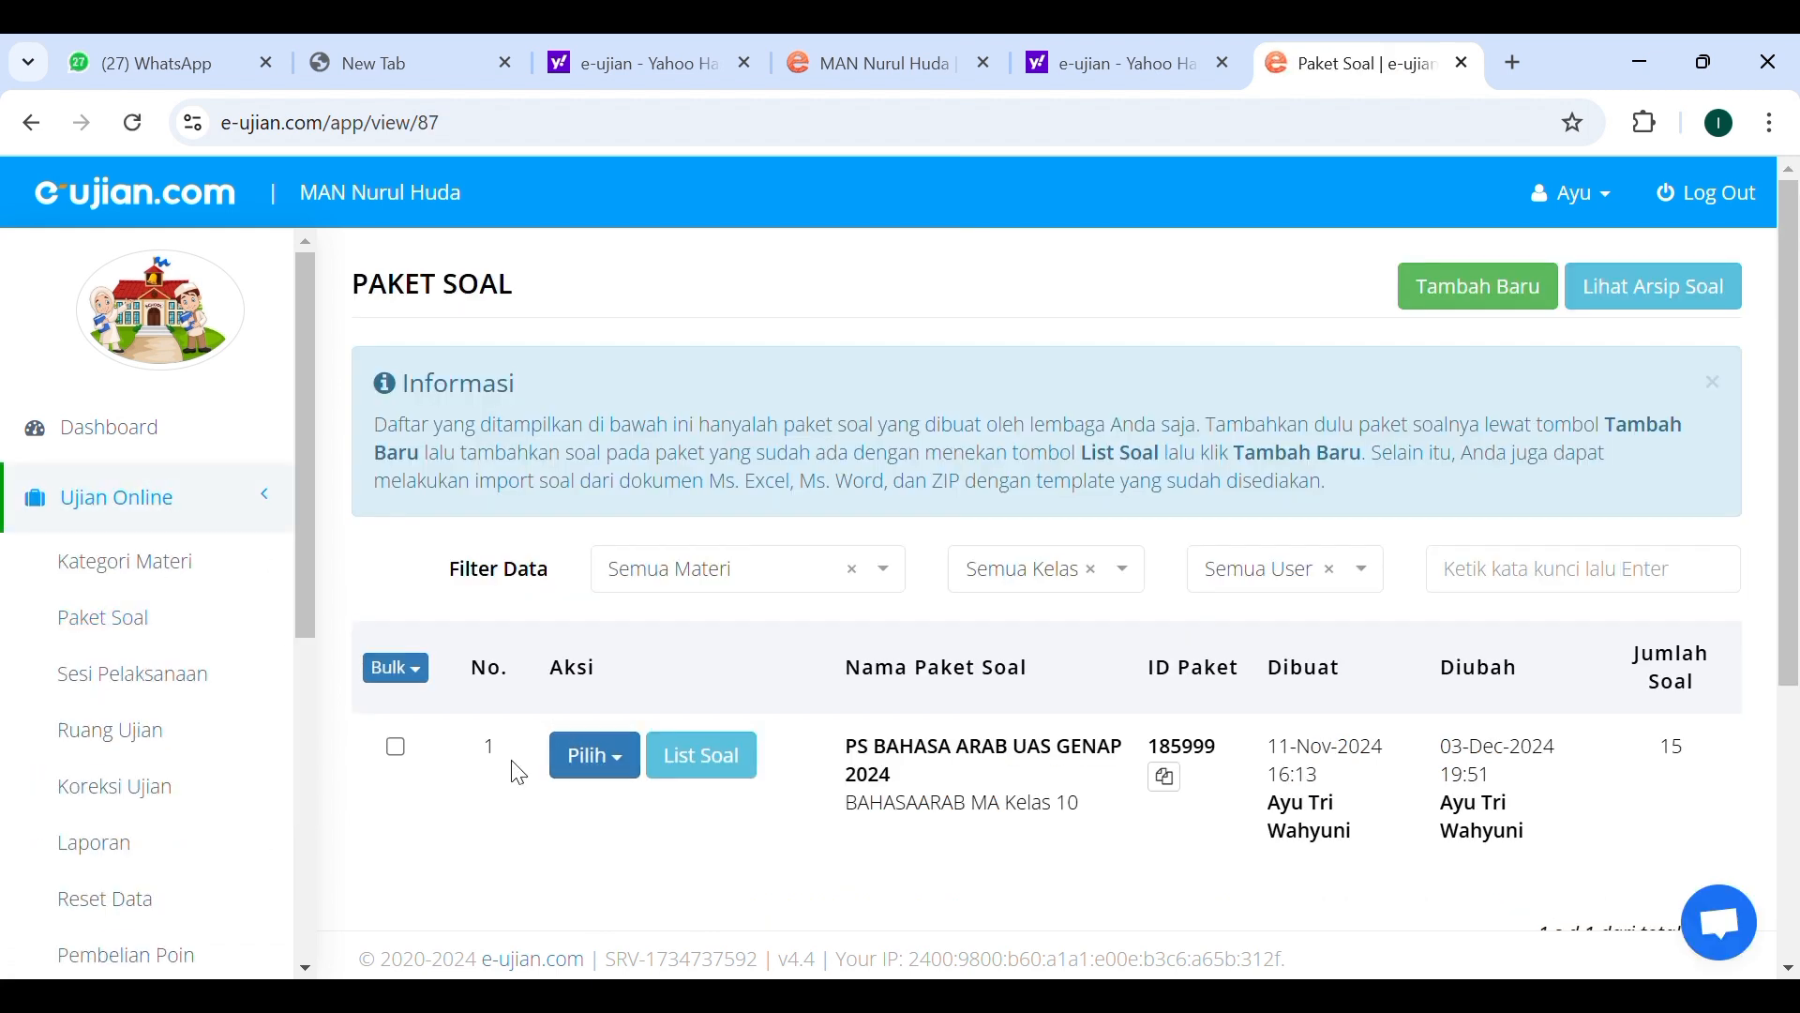
{"action": "left_click", "coordinate": [161, 585]}
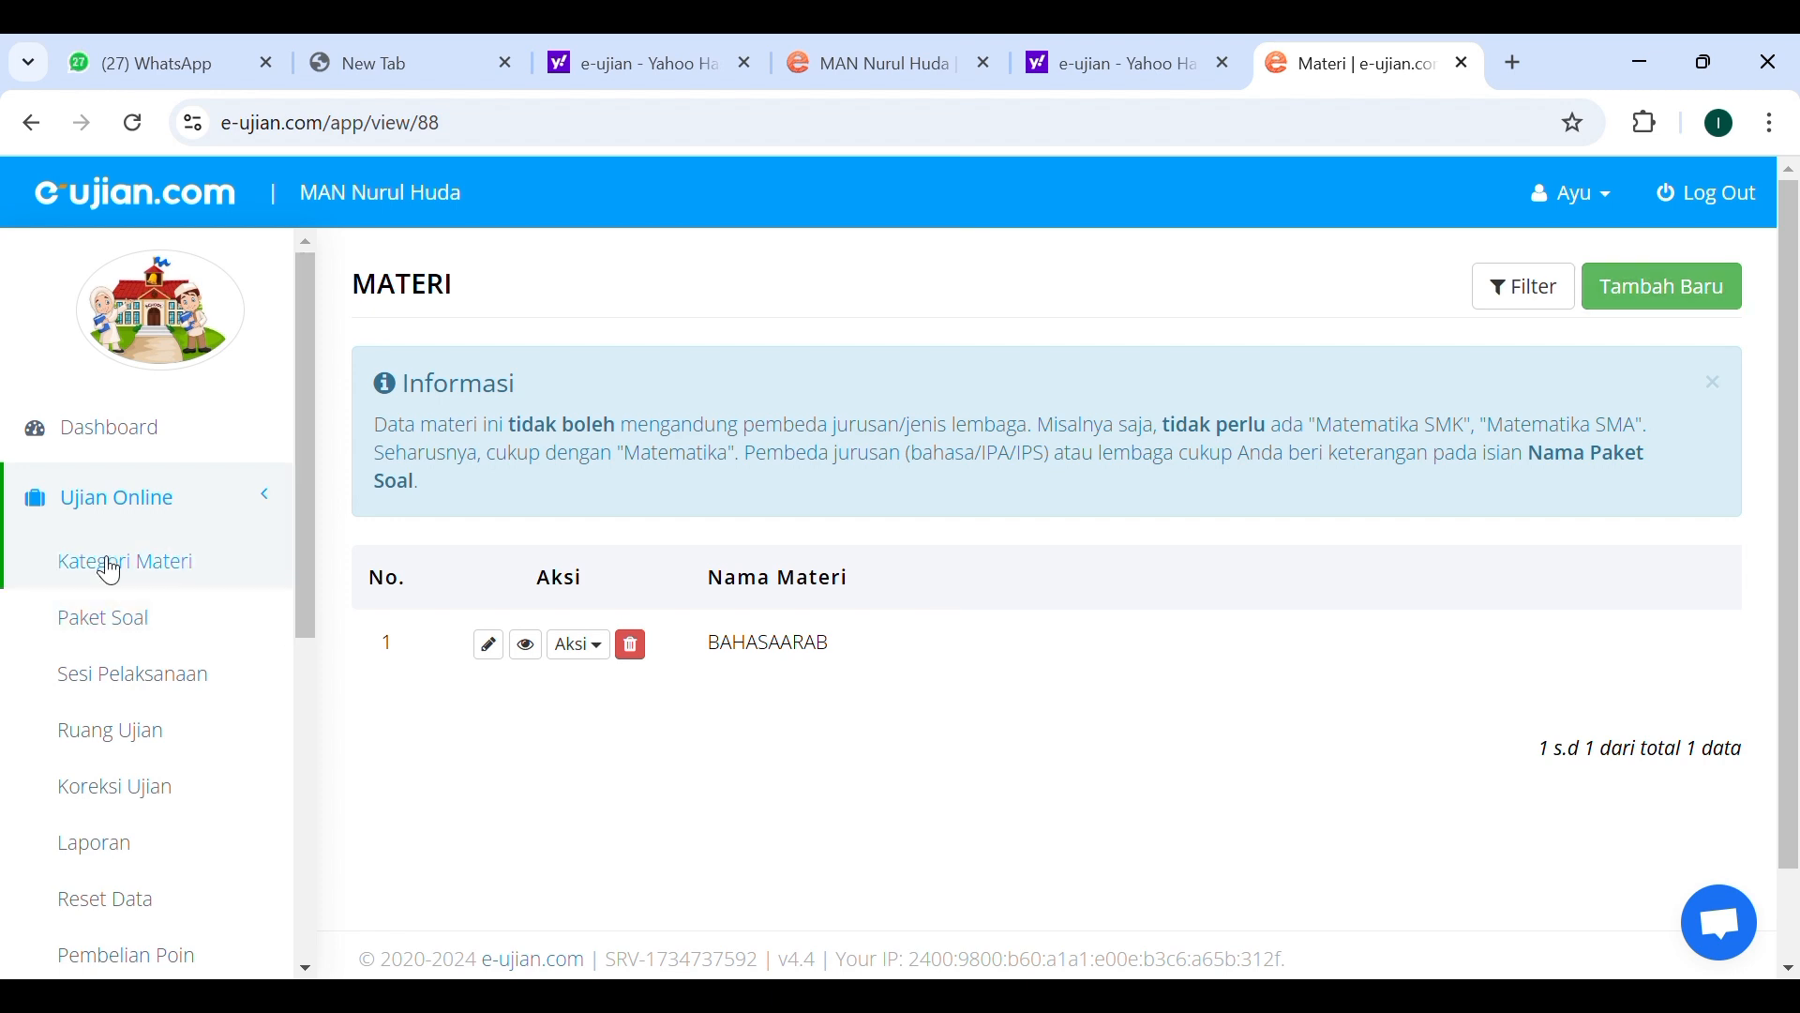
{"action": "left_click", "coordinate": [128, 616]}
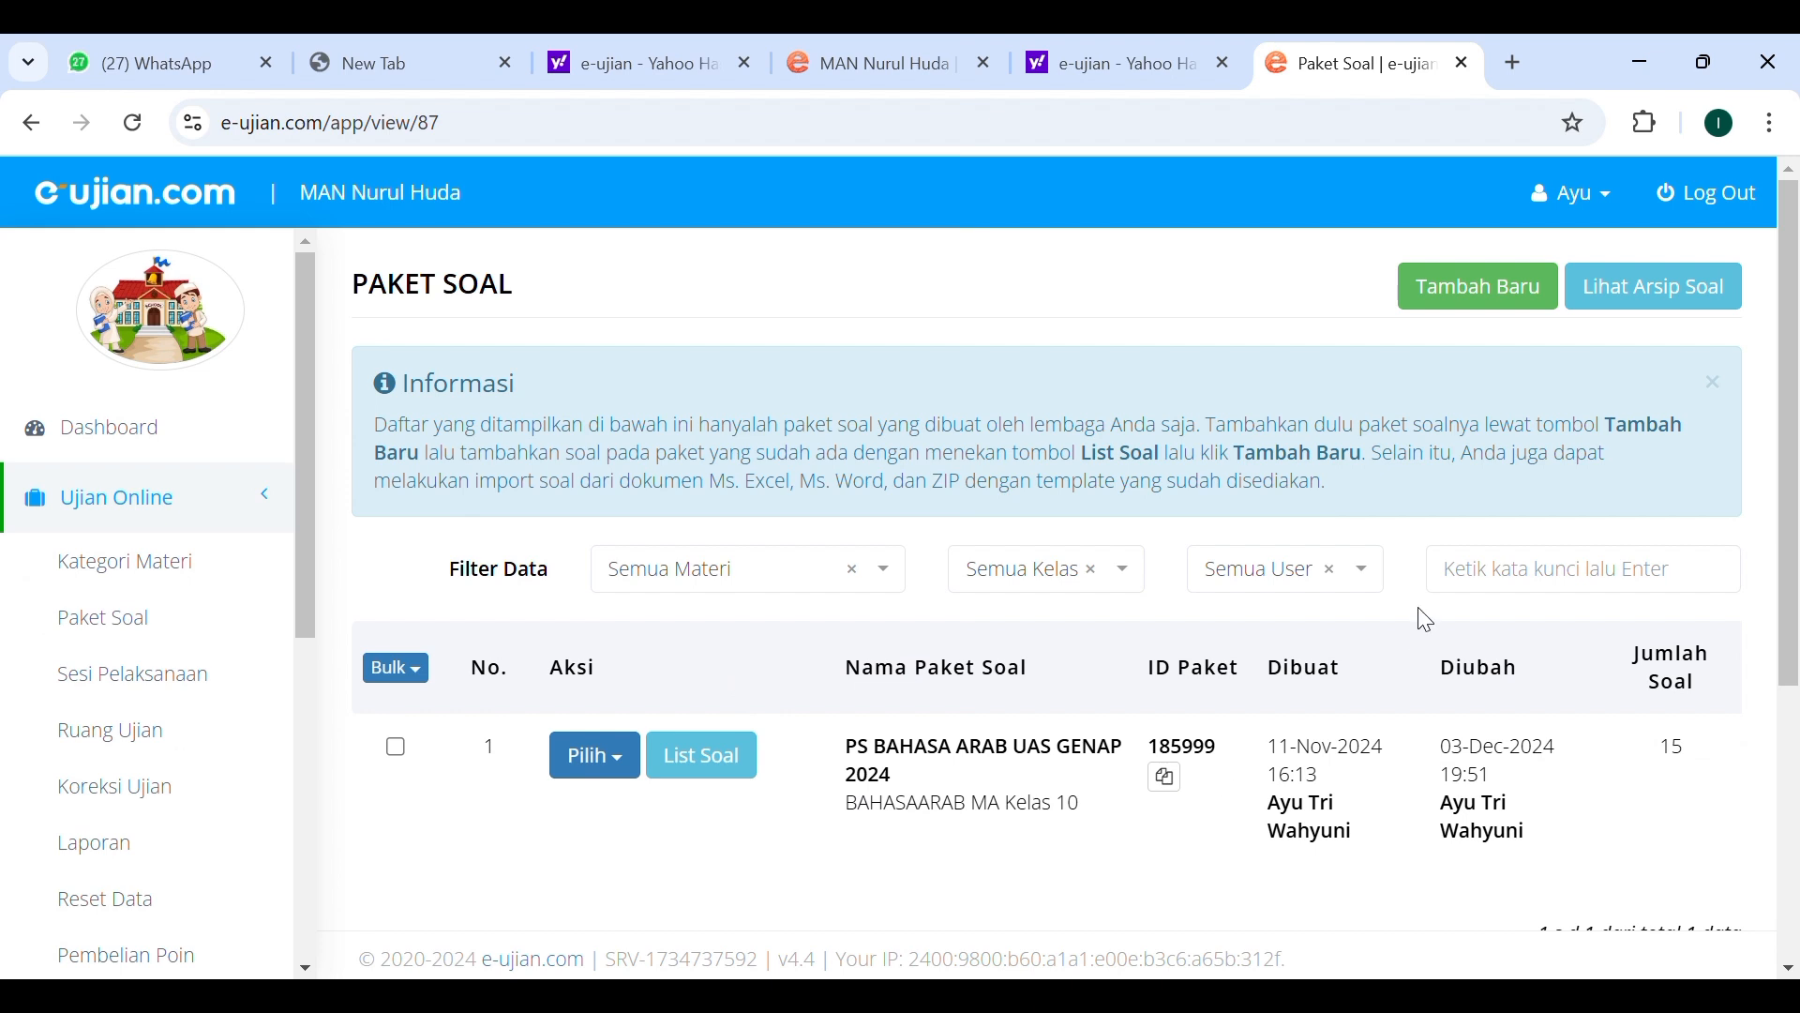
Open the question list of the PS BAHASA ARAB UAS GENAP 2024 package.
{"action": "scroll", "coordinate": [1133, 679], "scroll_direction": "down", "scroll_amount": 1}
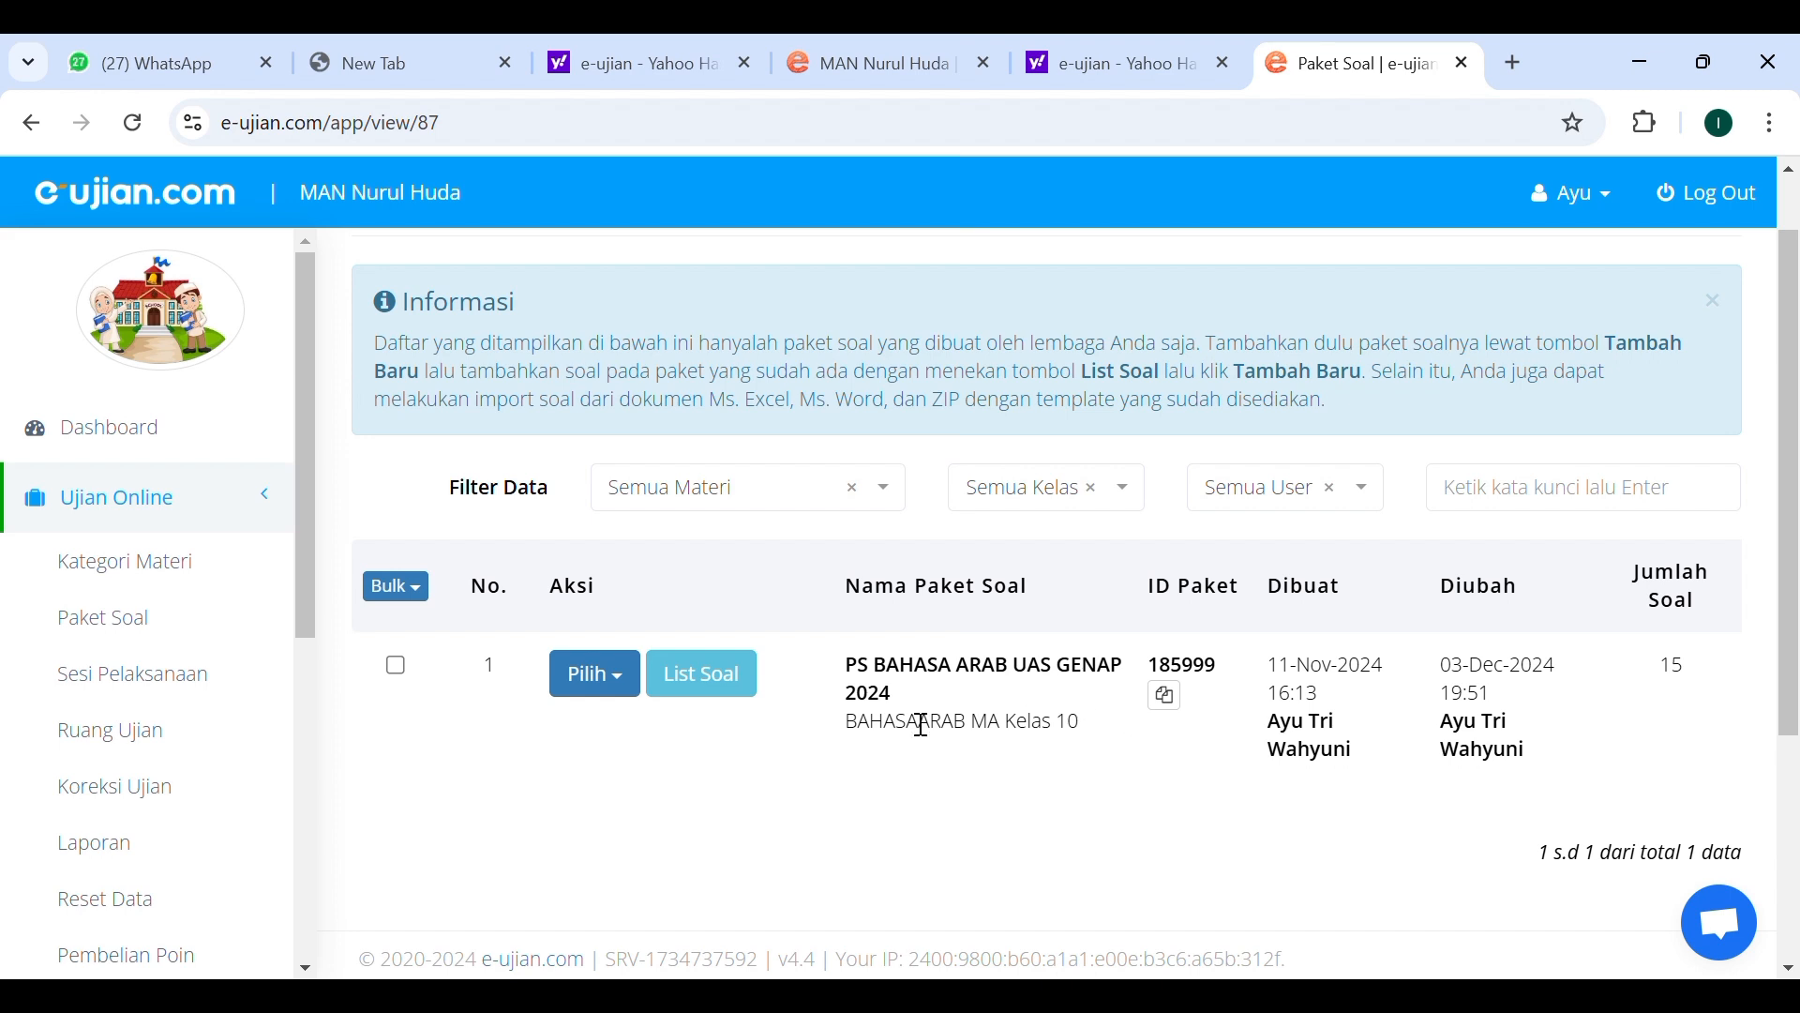
{"action": "scroll", "coordinate": [1075, 722], "scroll_direction": "up", "scroll_amount": 1}
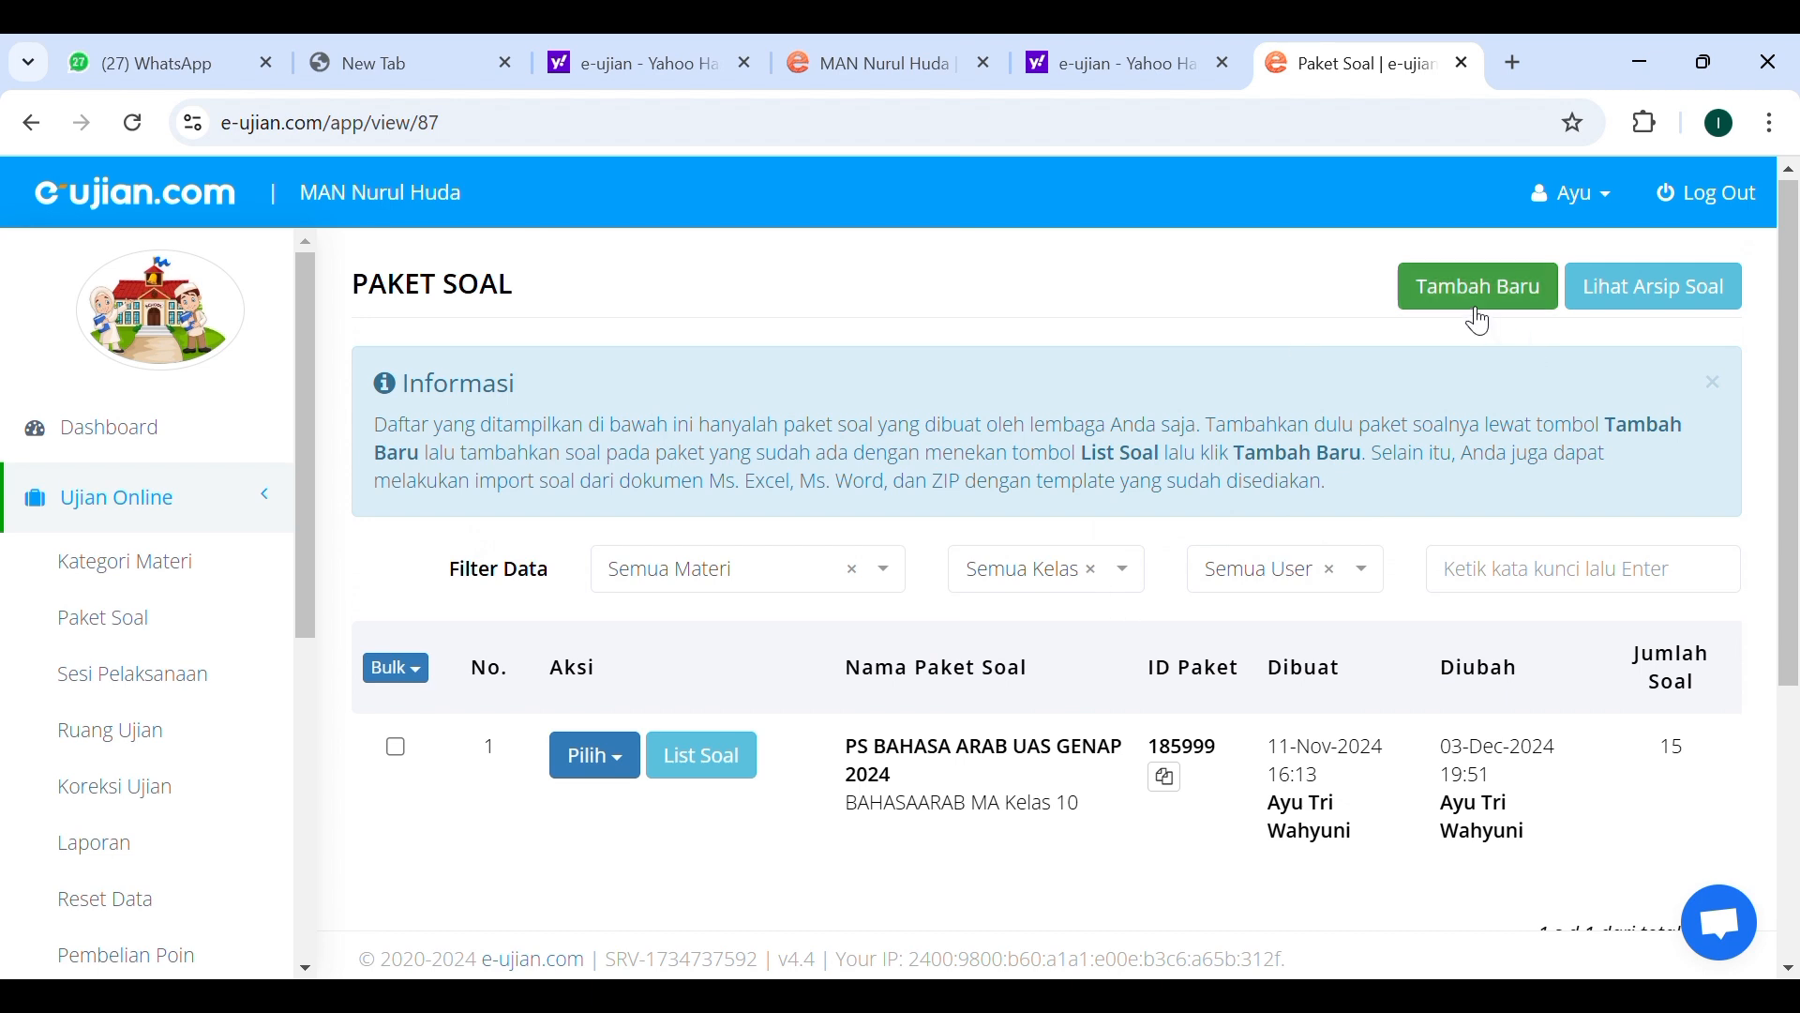
{"action": "left_click", "coordinate": [745, 773]}
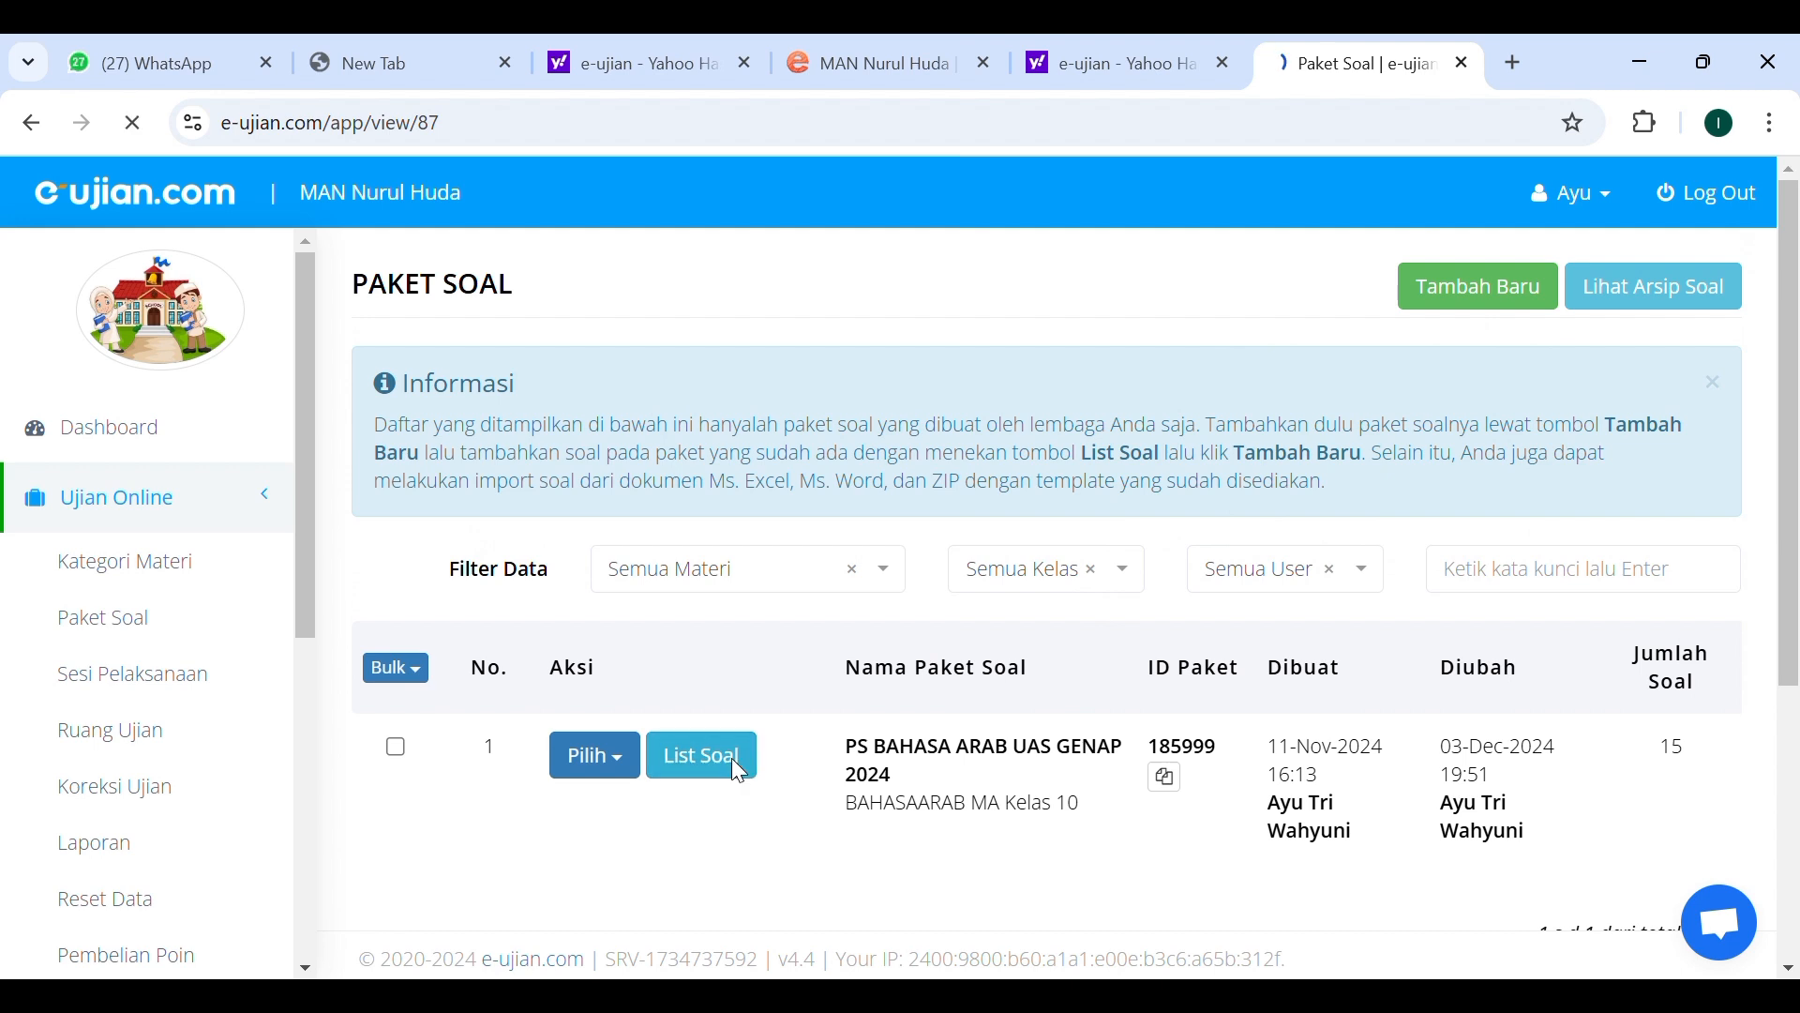
Browse the package's reading passage and switch between question numbers 02 and 01 to view them.
{"action": "scroll", "coordinate": [732, 763], "scroll_direction": "down", "scroll_amount": 4}
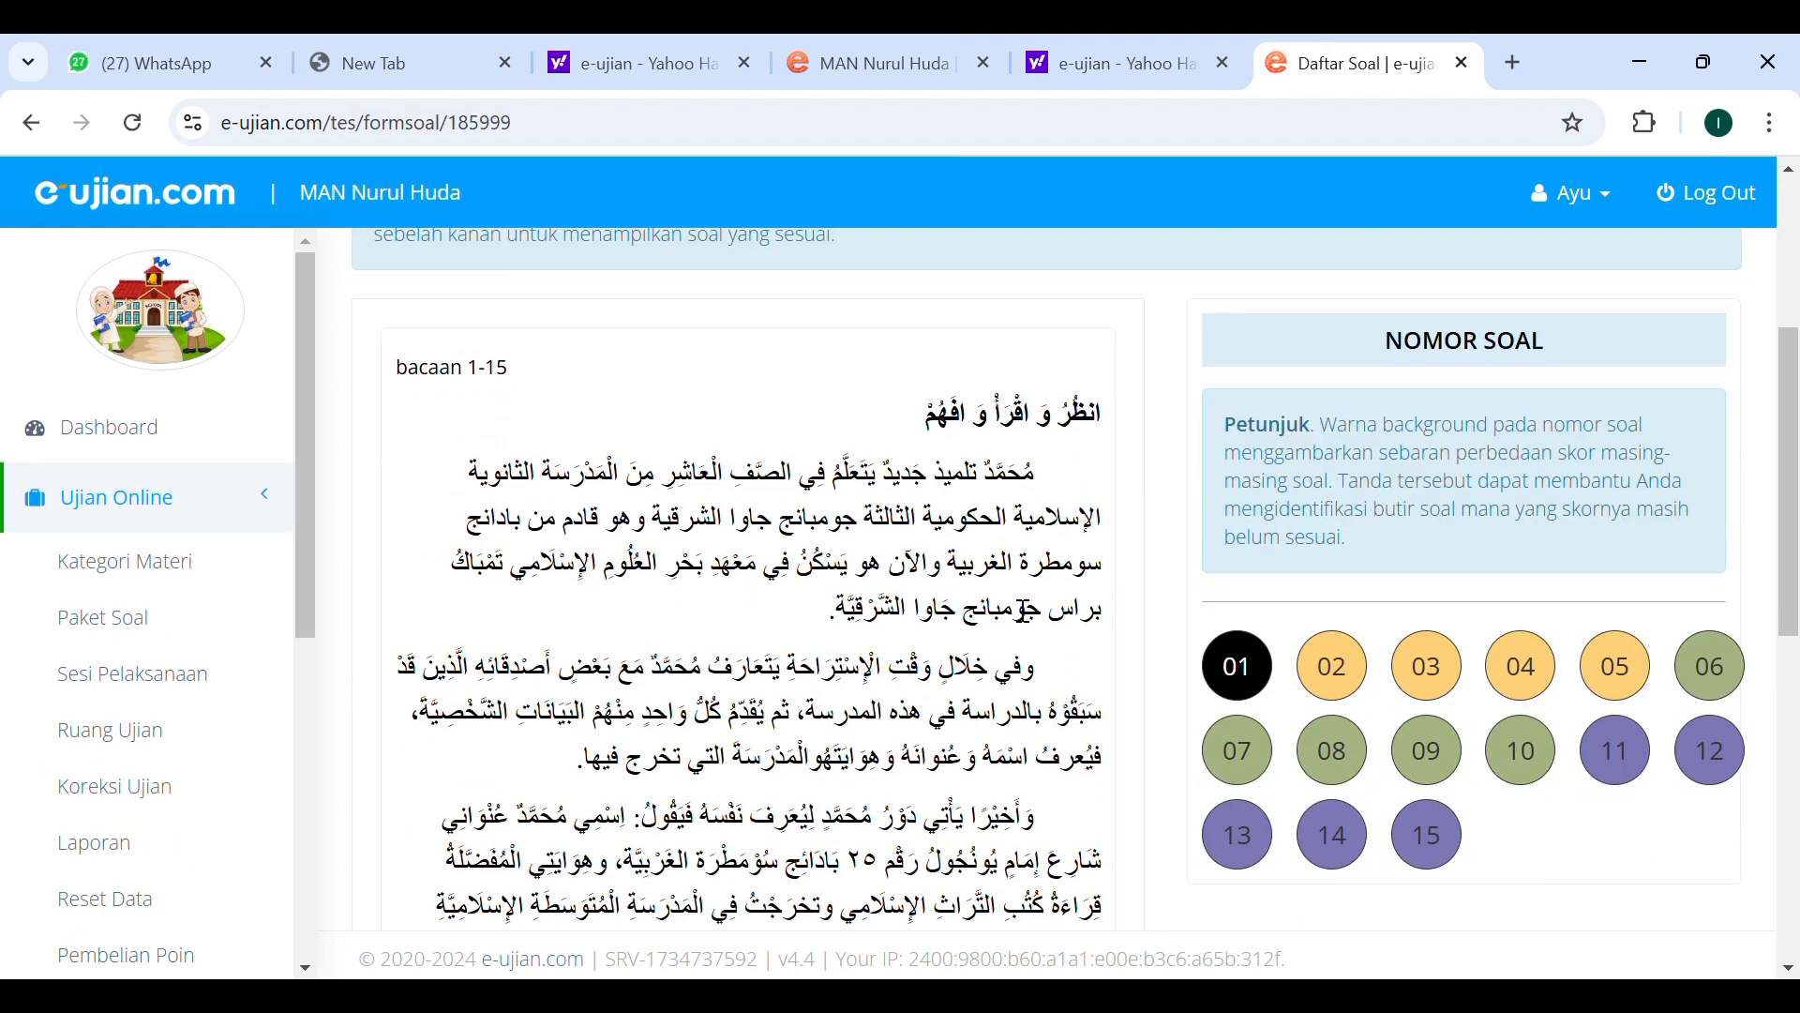
{"action": "scroll", "coordinate": [1179, 539], "scroll_direction": "down", "scroll_amount": 4}
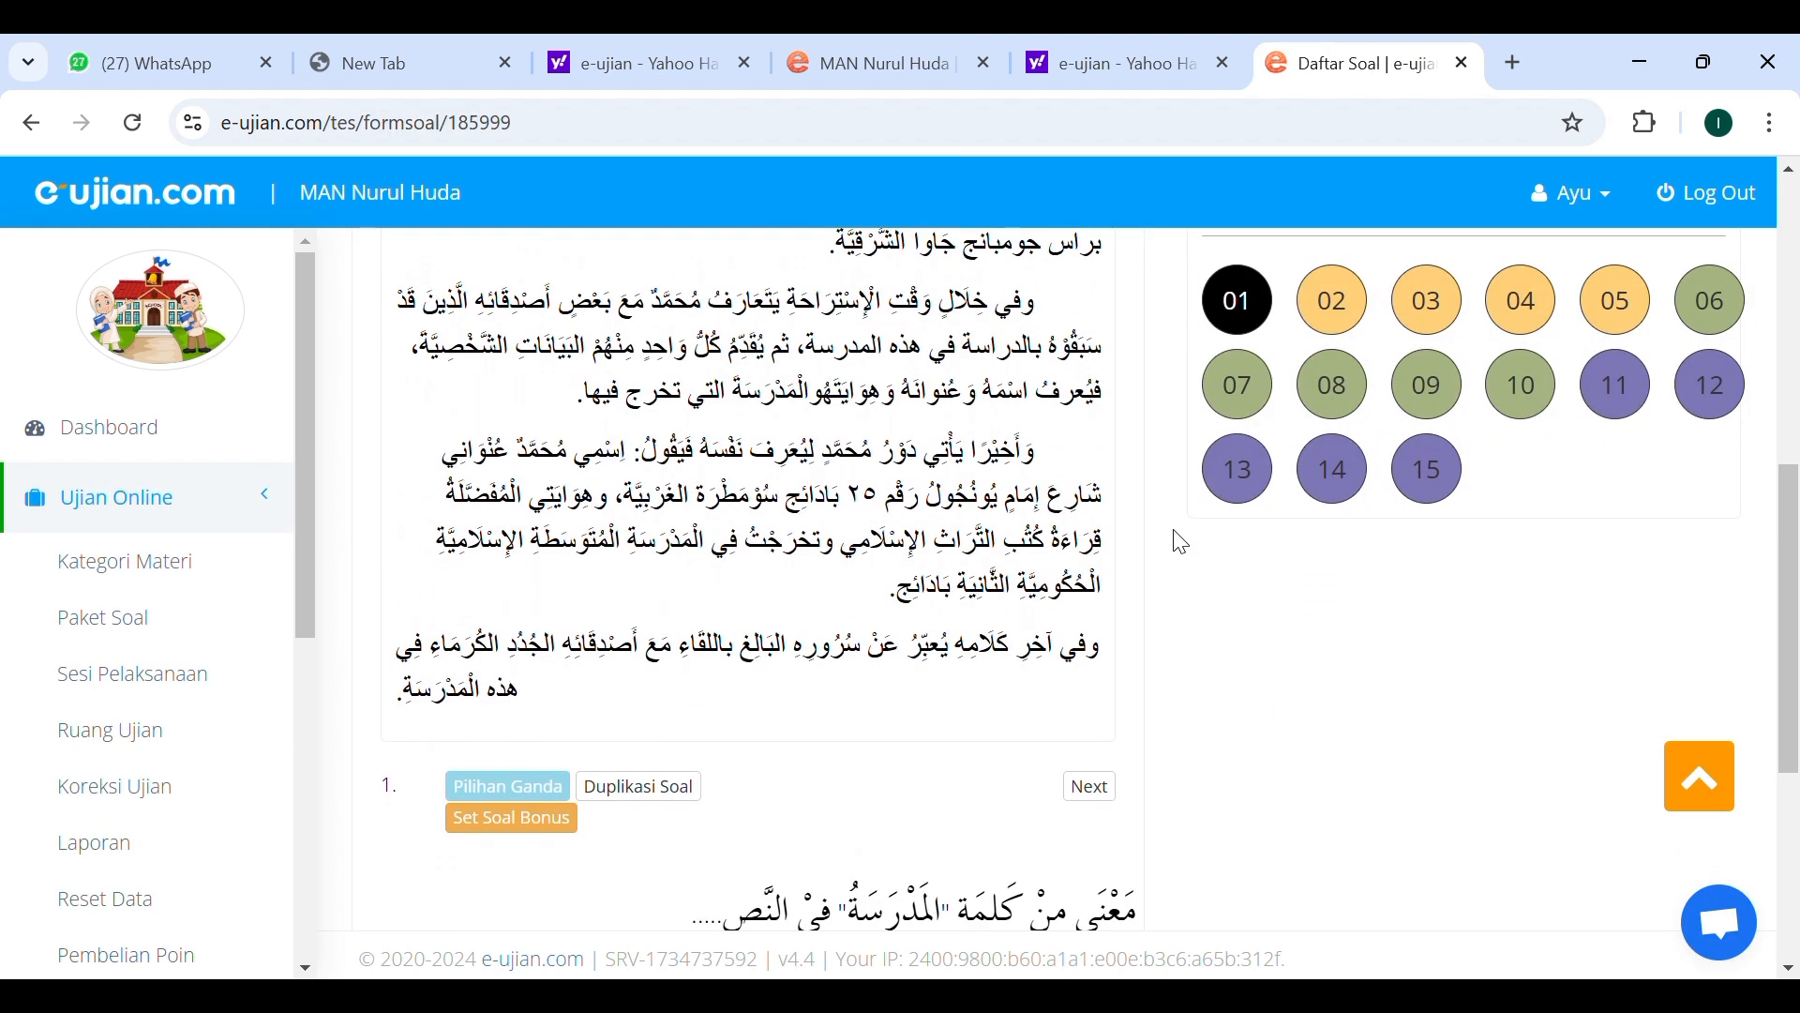
{"action": "scroll", "coordinate": [1179, 542], "scroll_direction": "up", "scroll_amount": 3}
{"action": "scroll", "coordinate": [1179, 542], "scroll_direction": "down", "scroll_amount": 1}
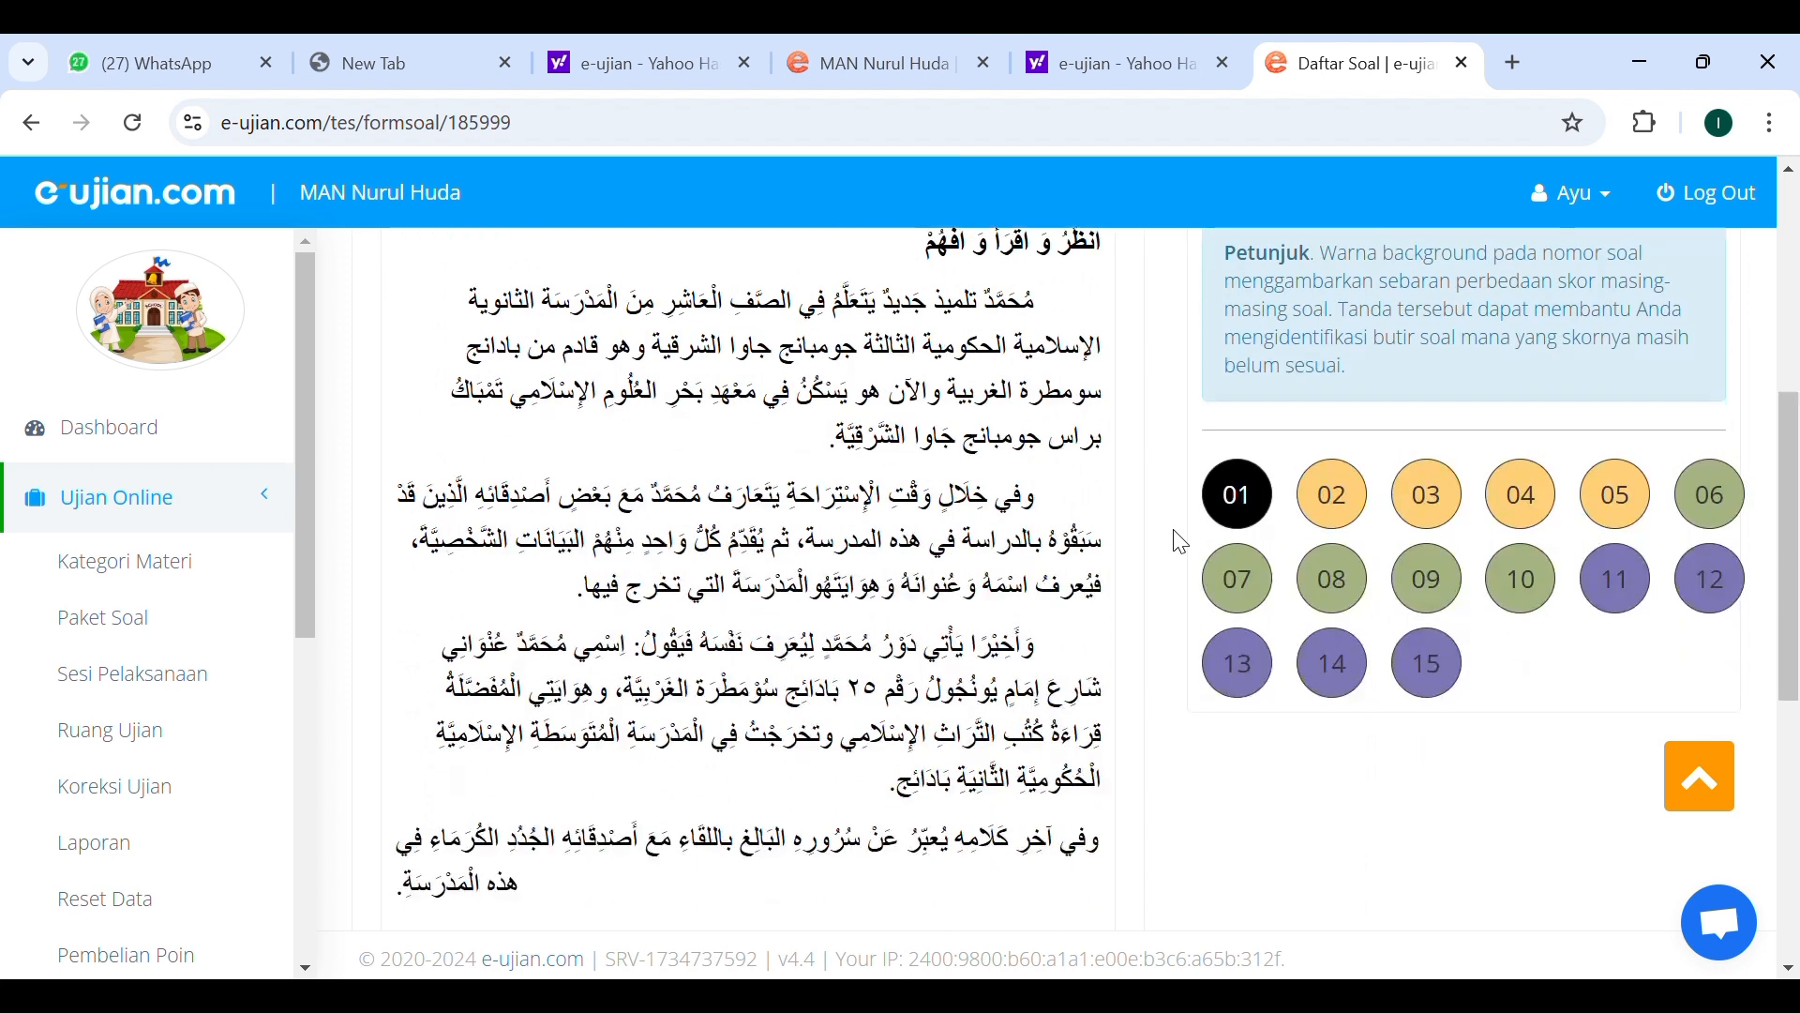
{"action": "left_click", "coordinate": [1349, 507]}
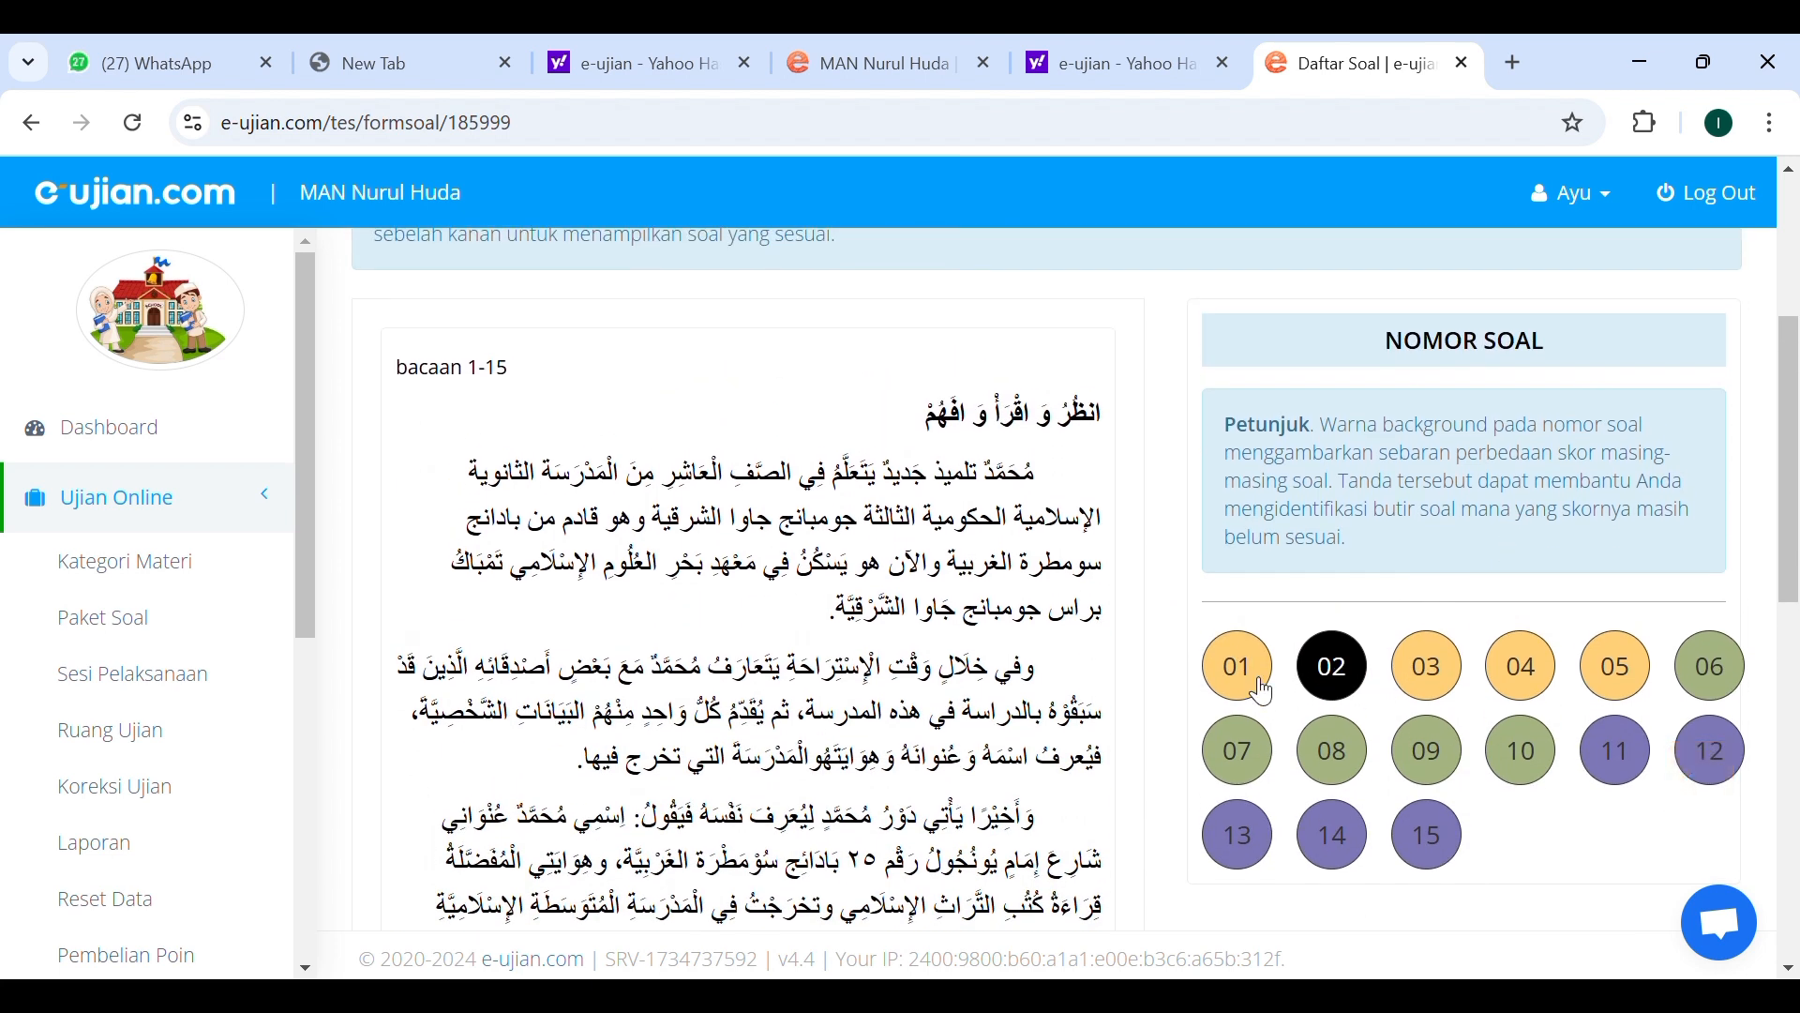
{"action": "left_click", "coordinate": [1264, 692]}
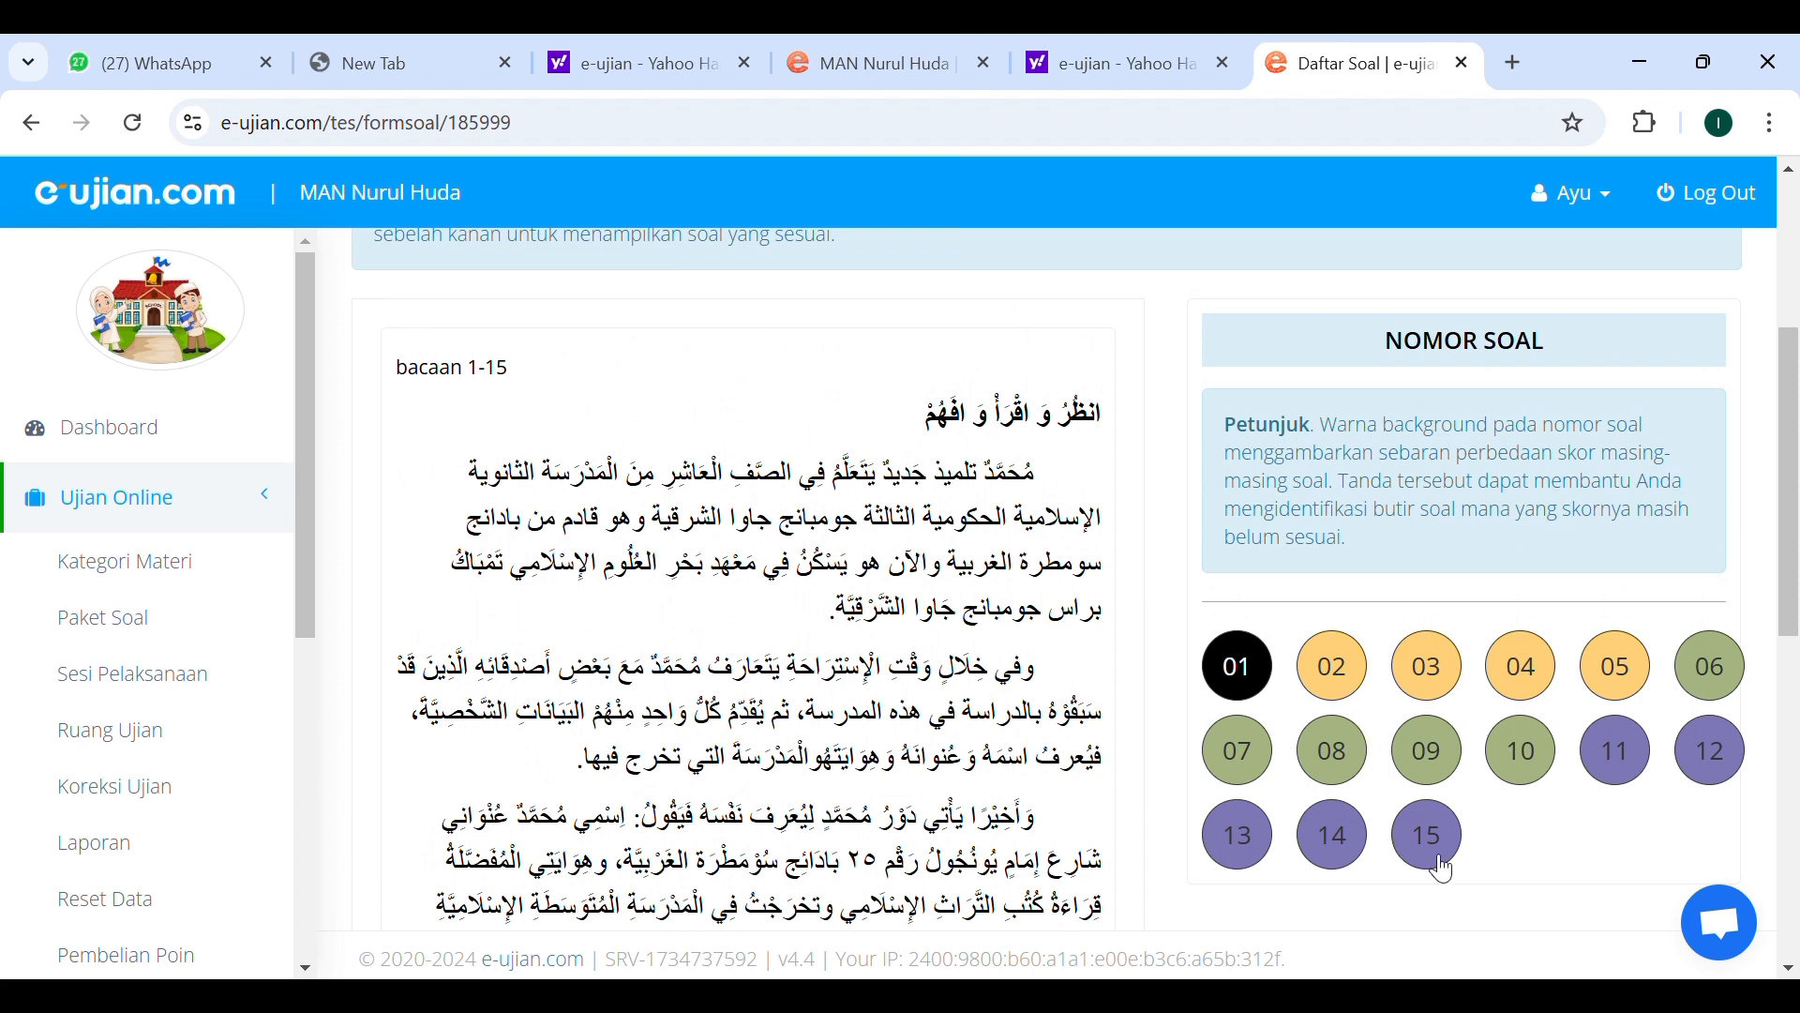
{"action": "scroll", "coordinate": [1080, 674], "scroll_direction": "down", "scroll_amount": 3}
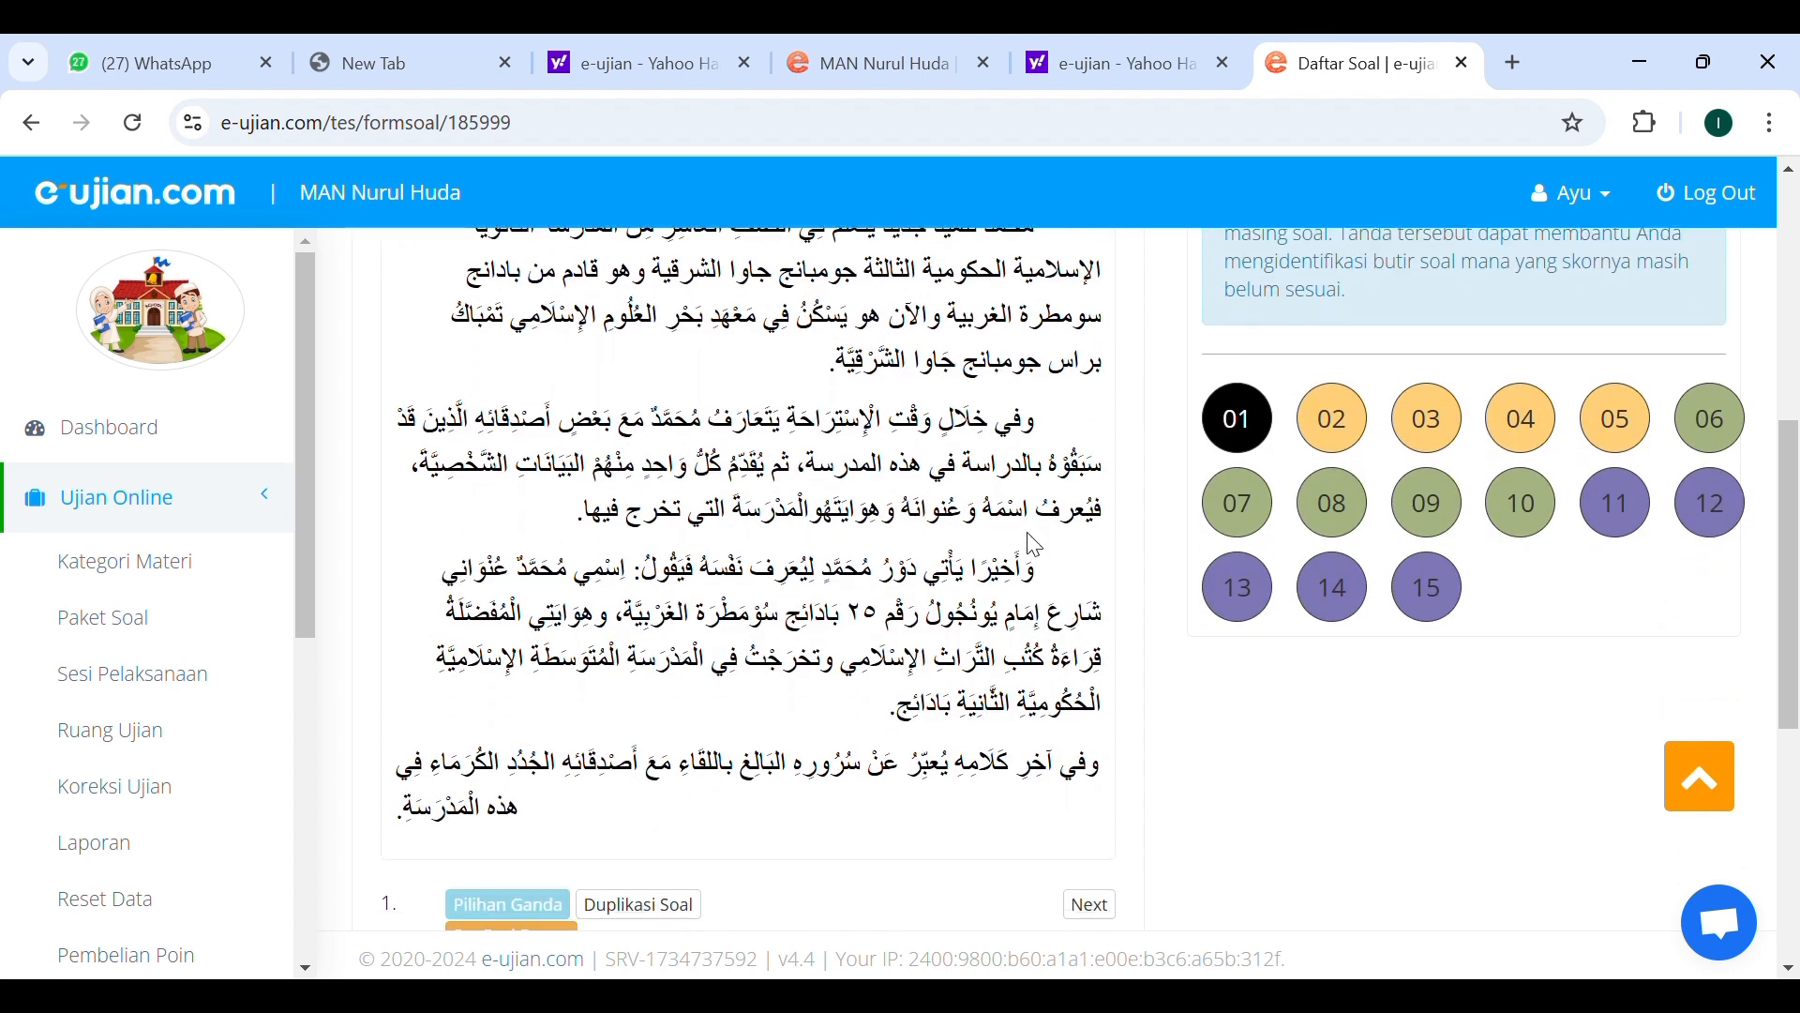
{"action": "scroll", "coordinate": [1035, 545], "scroll_direction": "down", "scroll_amount": 3}
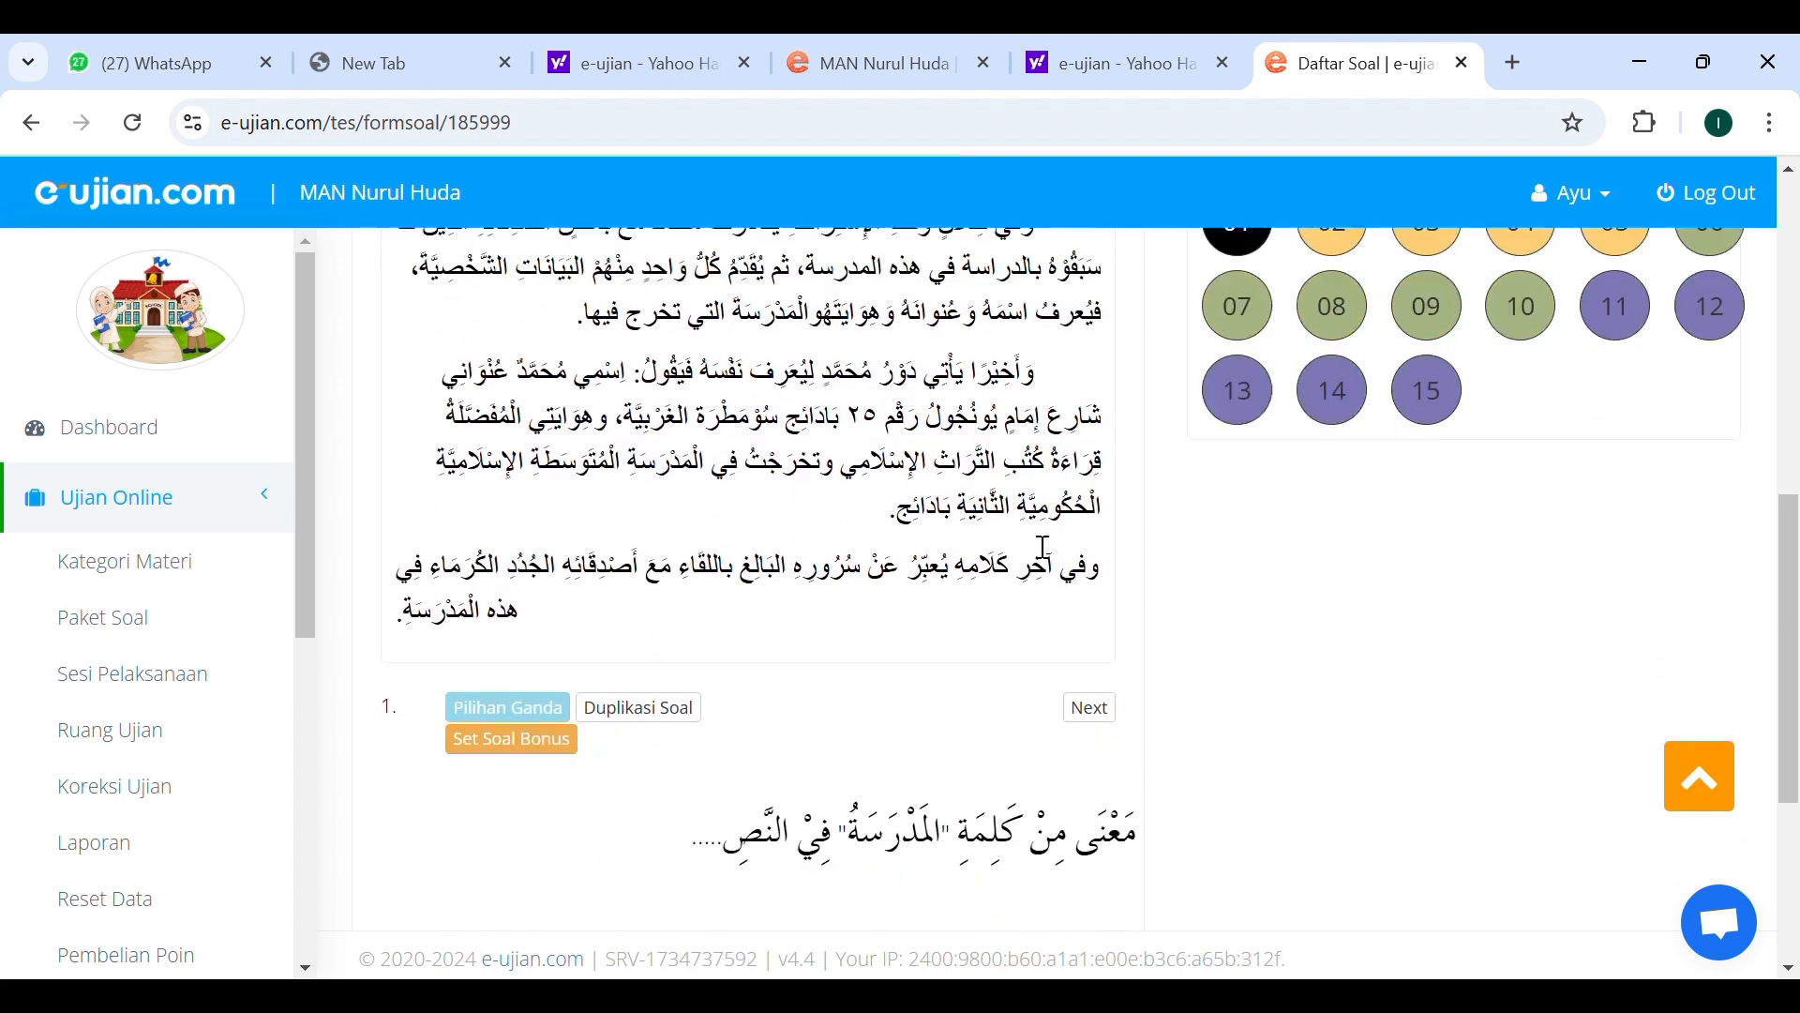
{"action": "scroll", "coordinate": [1035, 545], "scroll_direction": "up", "scroll_amount": 3}
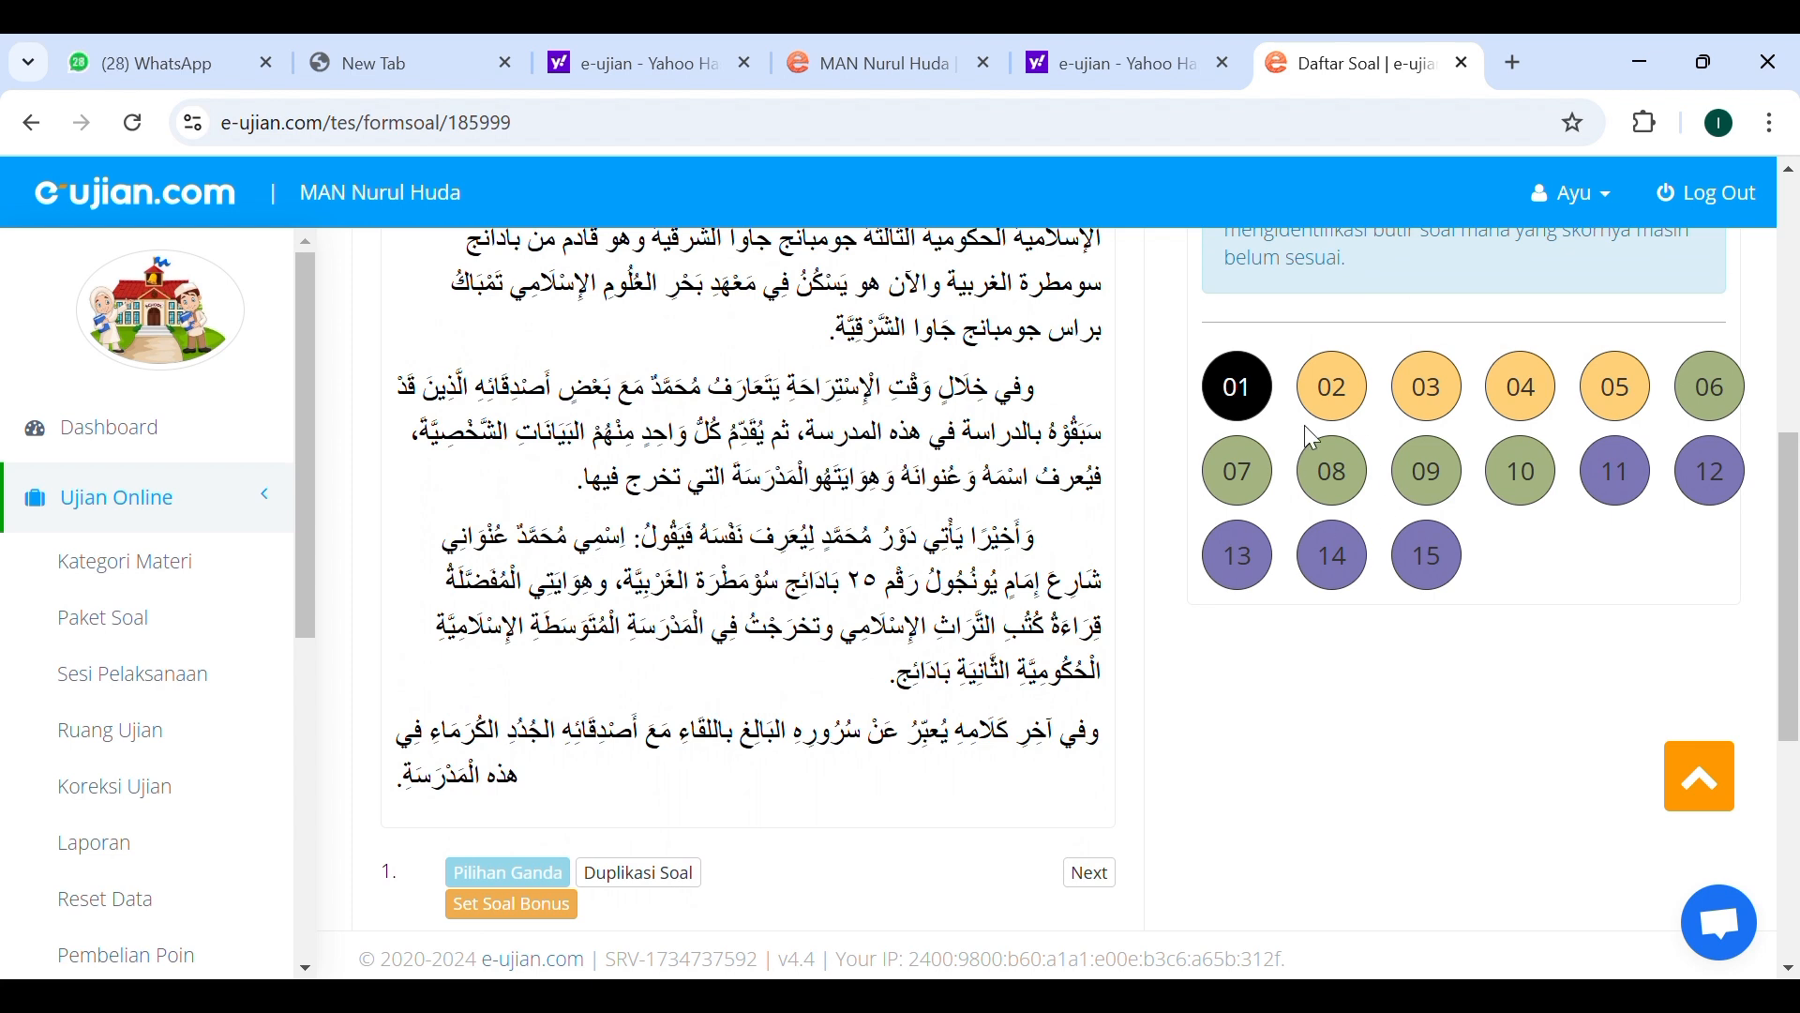
{"action": "scroll", "coordinate": [1214, 441], "scroll_direction": "up", "scroll_amount": 5}
{"action": "scroll", "coordinate": [1221, 452], "scroll_direction": "up", "scroll_amount": 3}
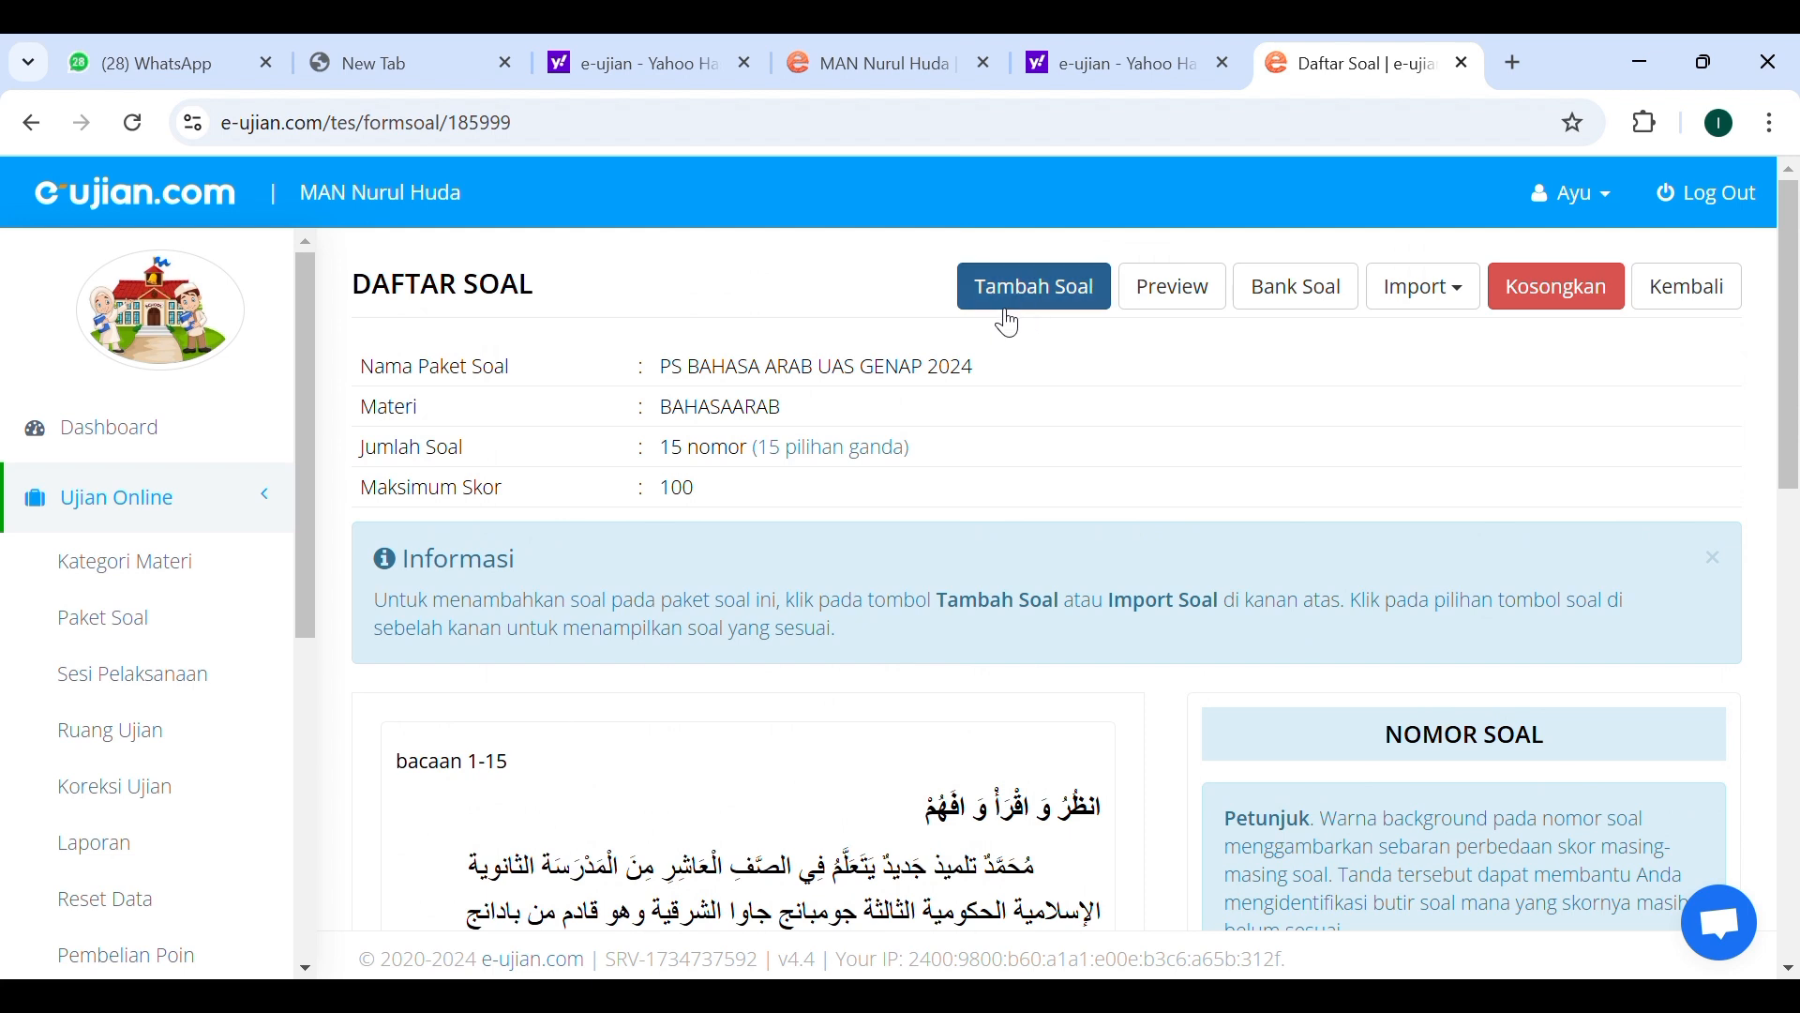
Open the form for adding a new question and inspect the question type, difficulty and shuffle-question options.
{"action": "left_click", "coordinate": [1039, 295]}
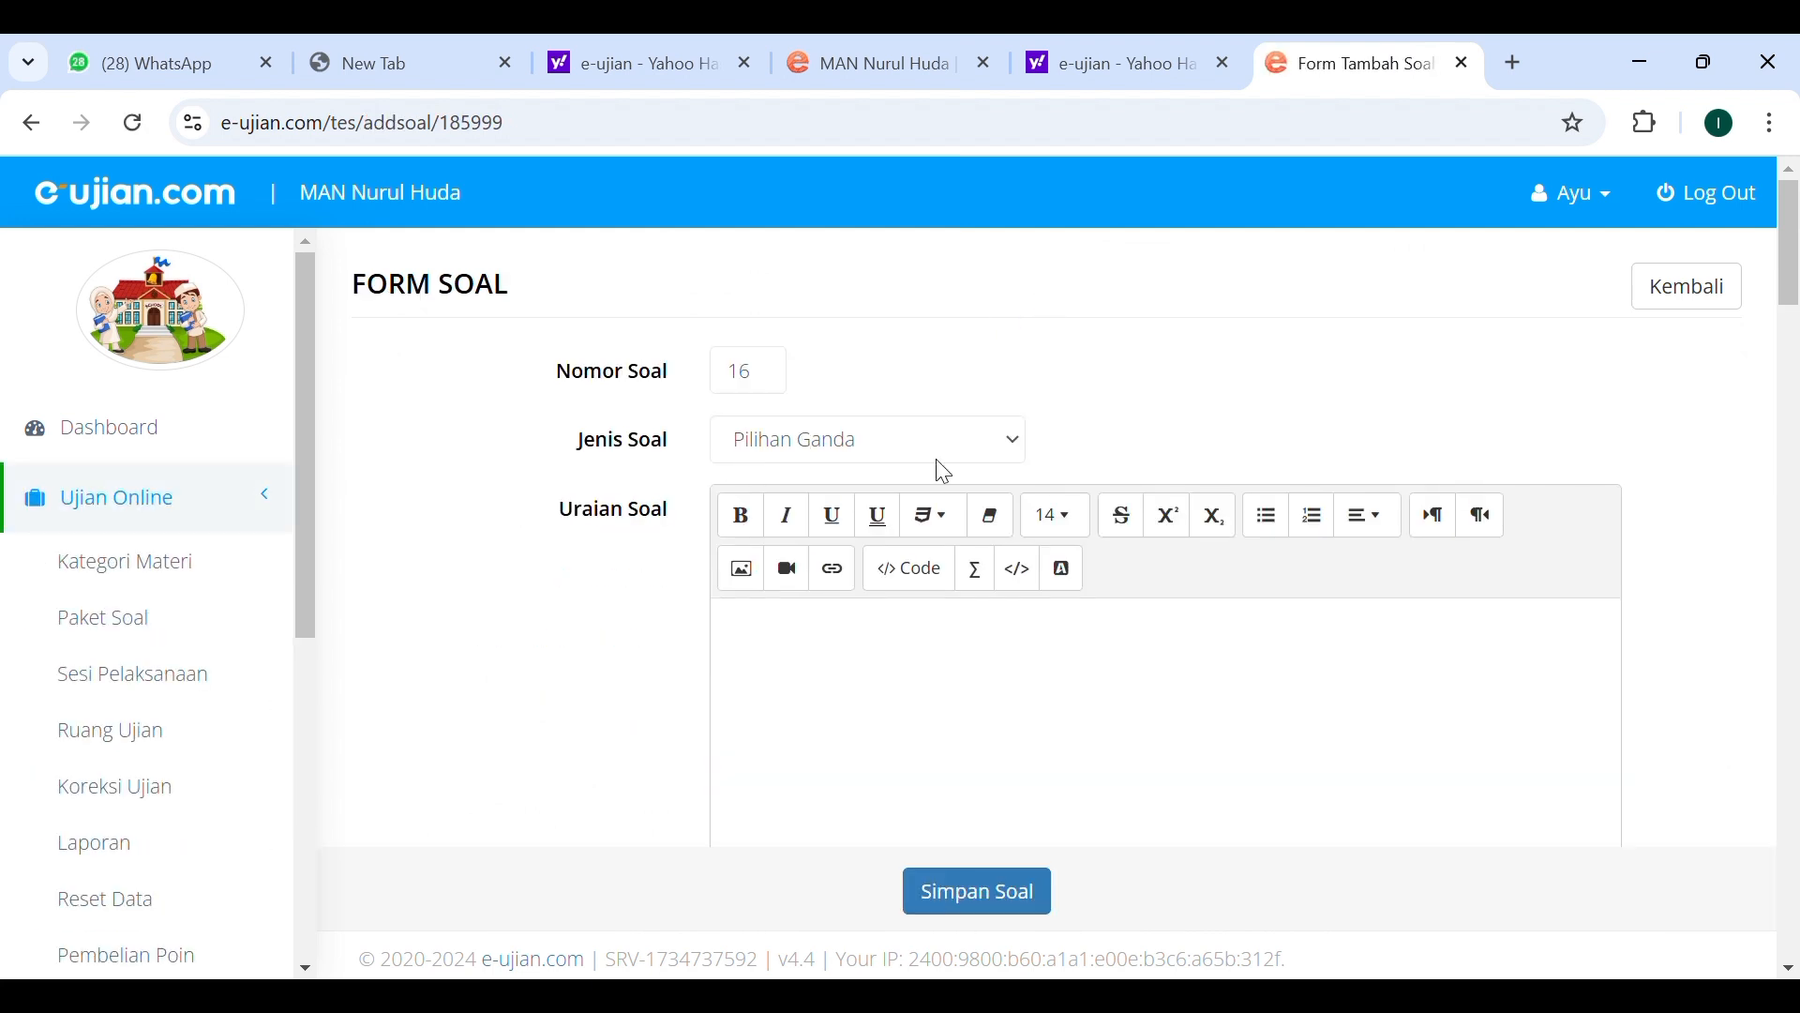
{"action": "left_click", "coordinate": [1024, 455]}
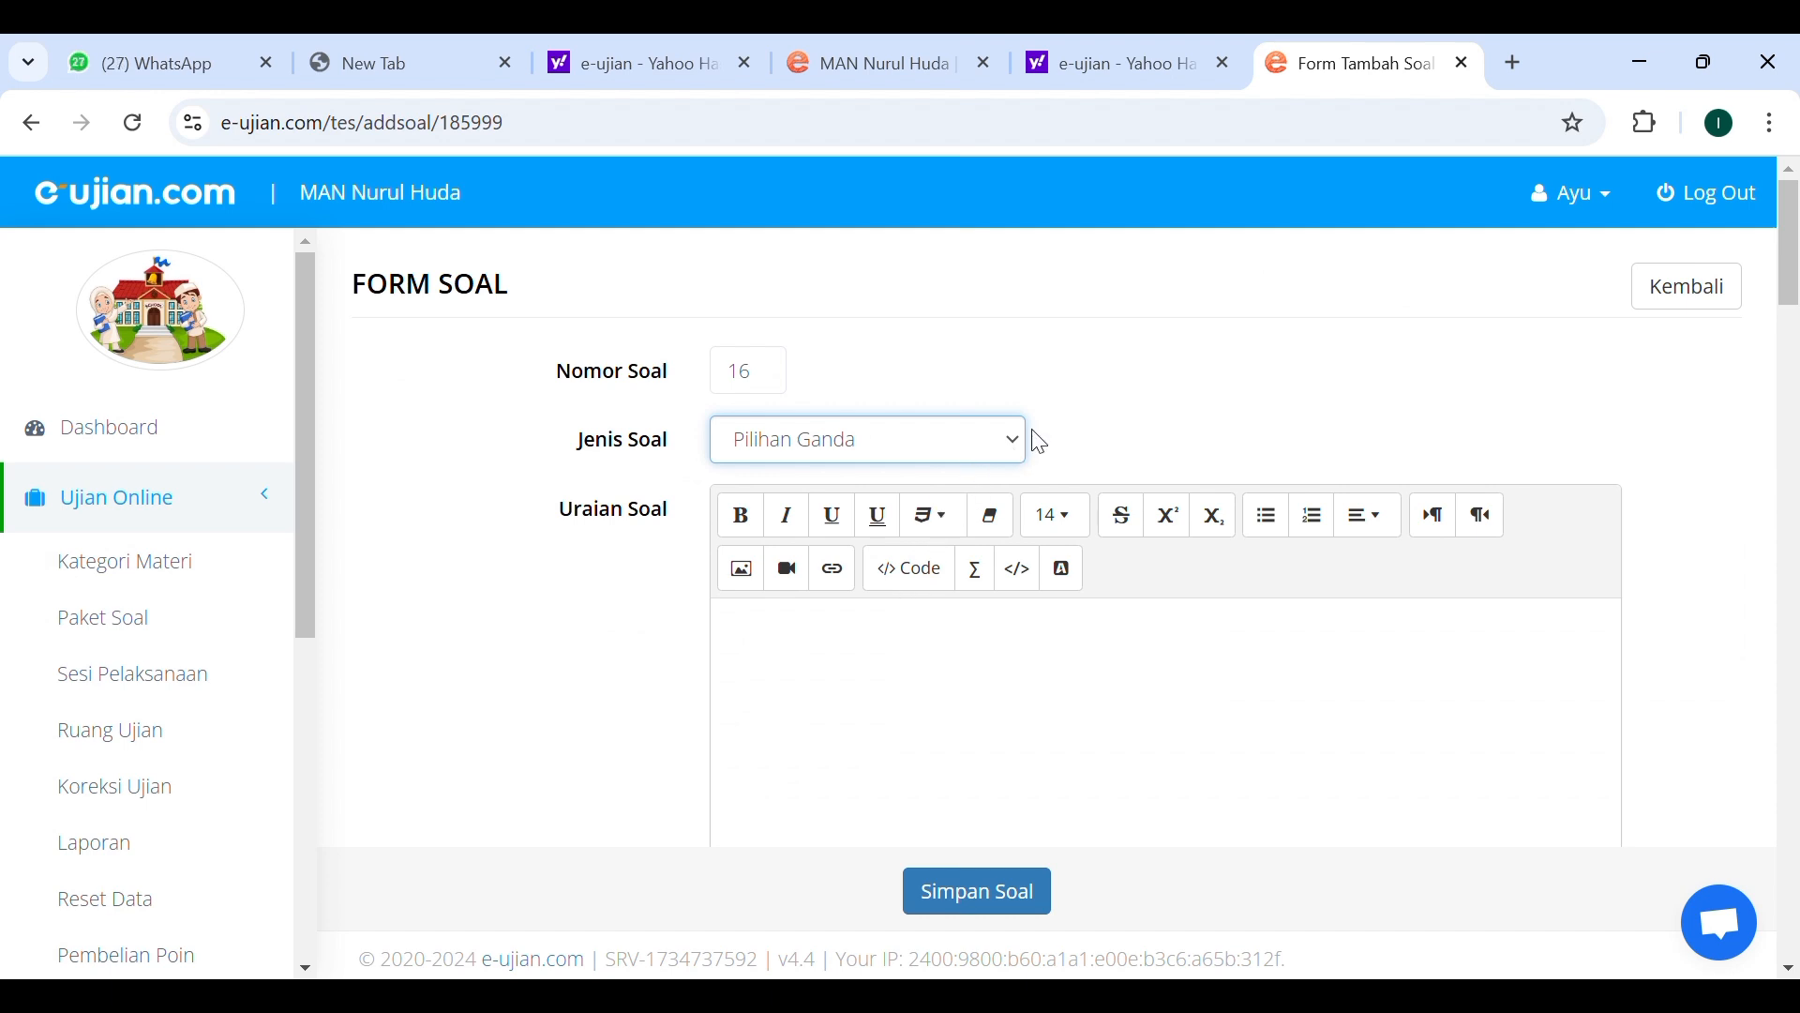
{"action": "left_click", "coordinate": [1078, 399]}
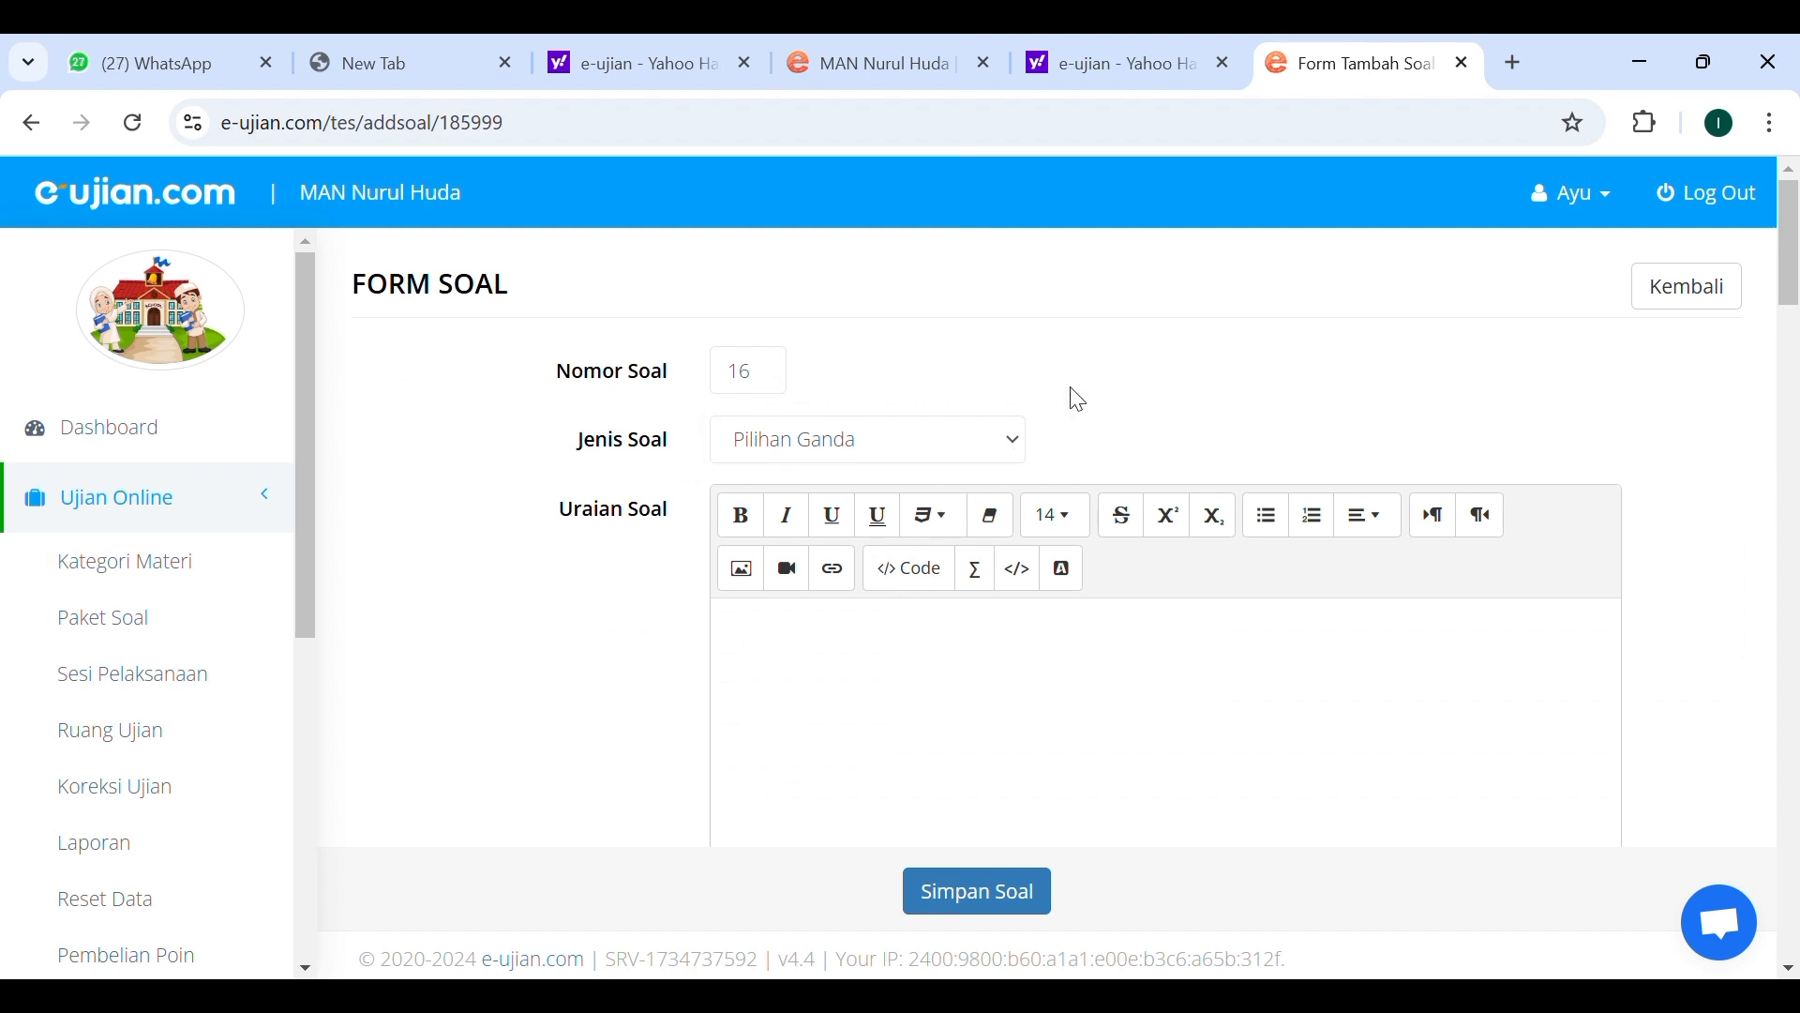
{"action": "scroll", "coordinate": [966, 499], "scroll_direction": "down", "scroll_amount": 1}
{"action": "scroll", "coordinate": [980, 507], "scroll_direction": "down", "scroll_amount": 3}
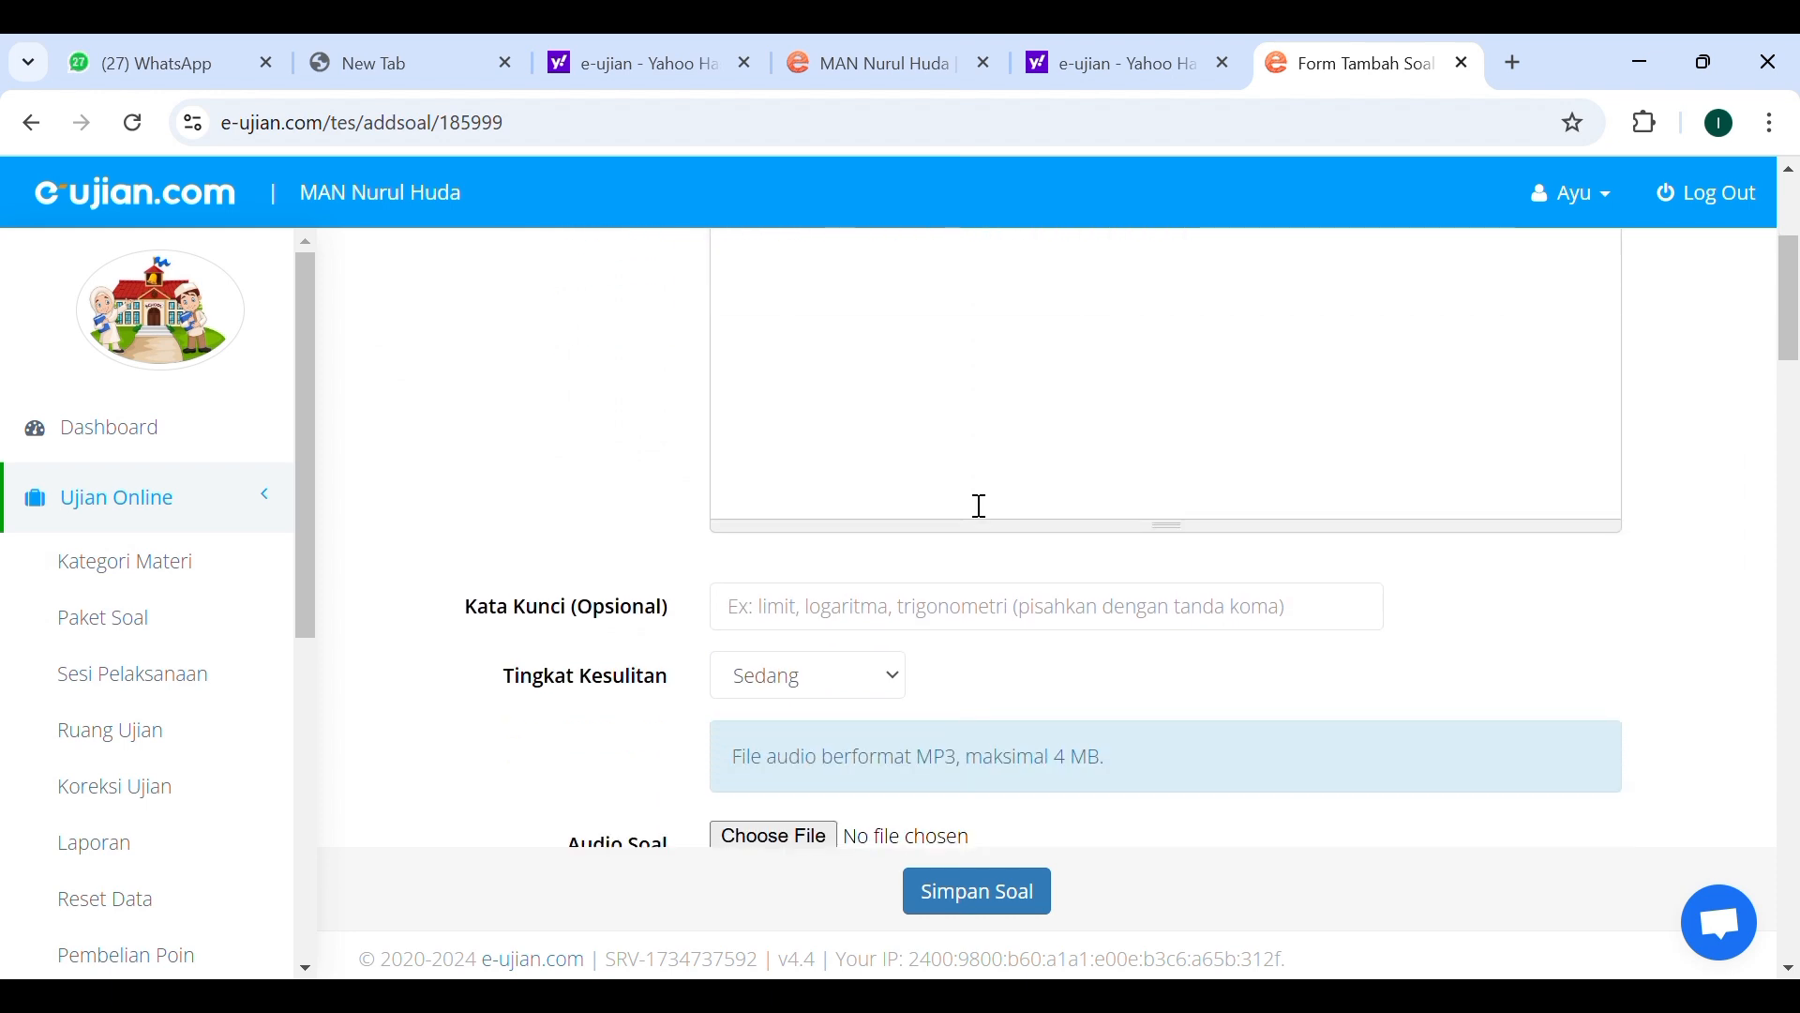
{"action": "scroll", "coordinate": [980, 507], "scroll_direction": "up", "scroll_amount": 2}
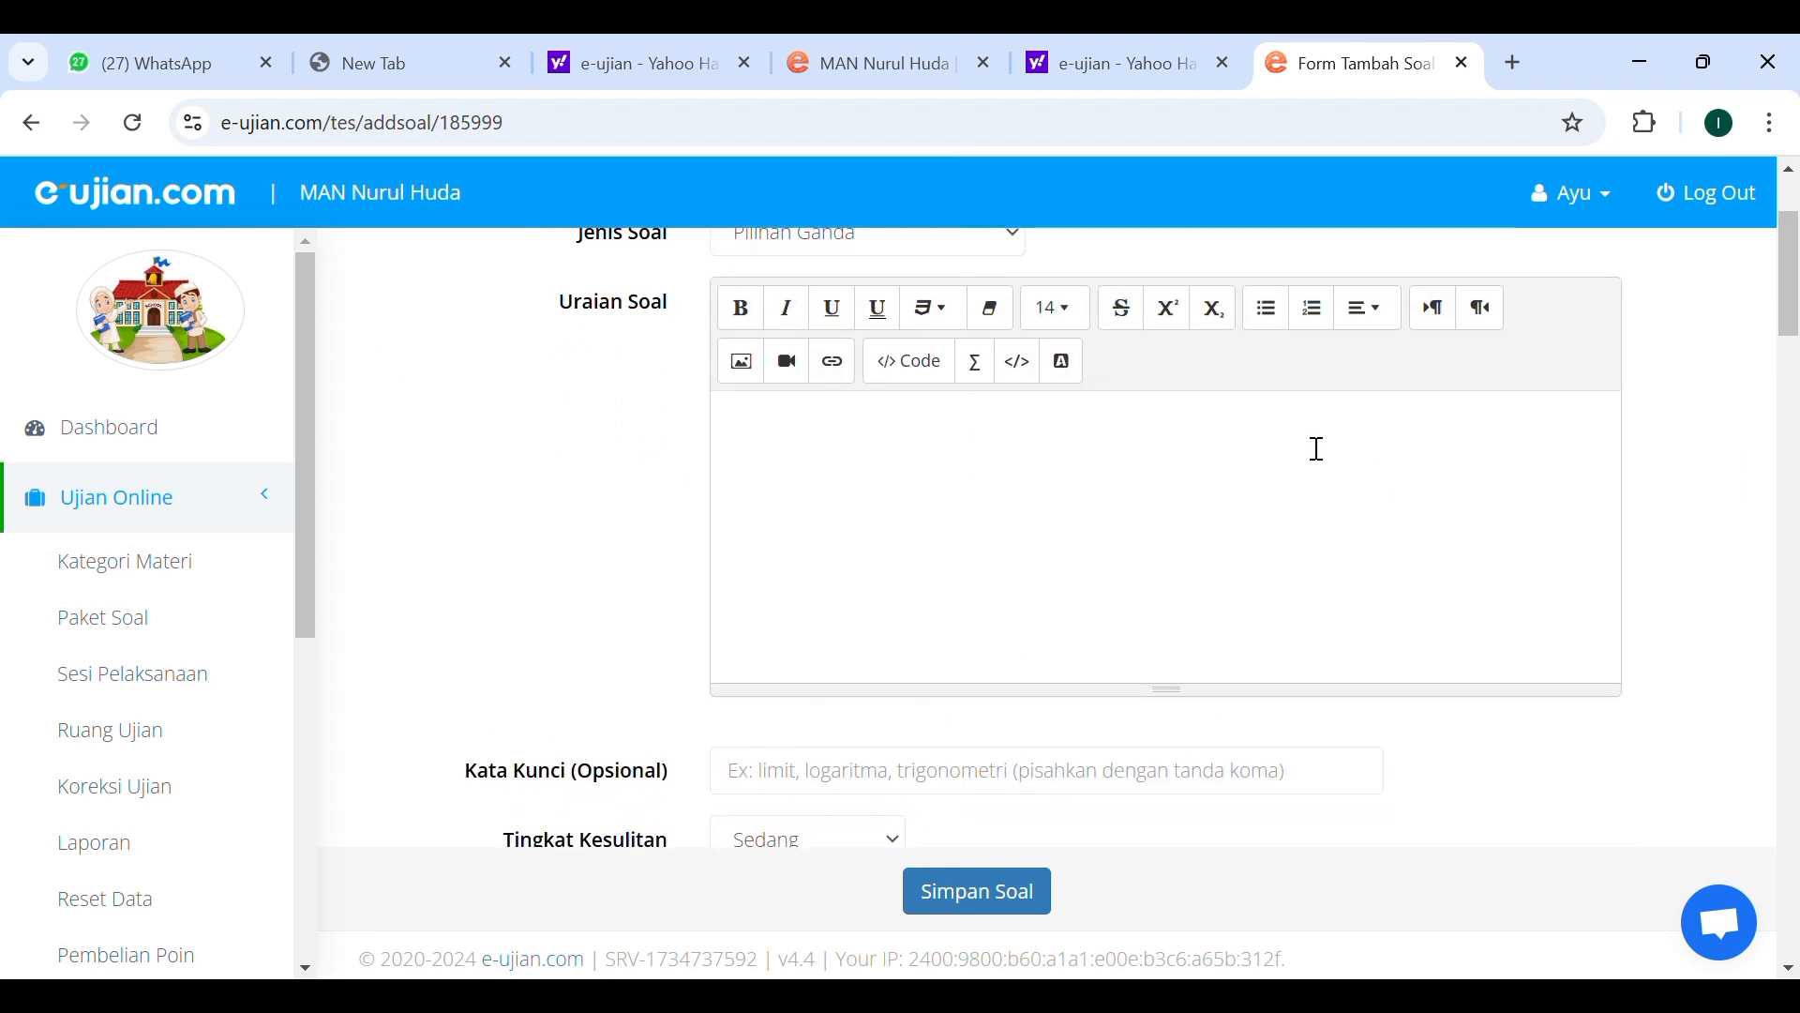
{"action": "scroll", "coordinate": [1317, 448], "scroll_direction": "down", "scroll_amount": 2}
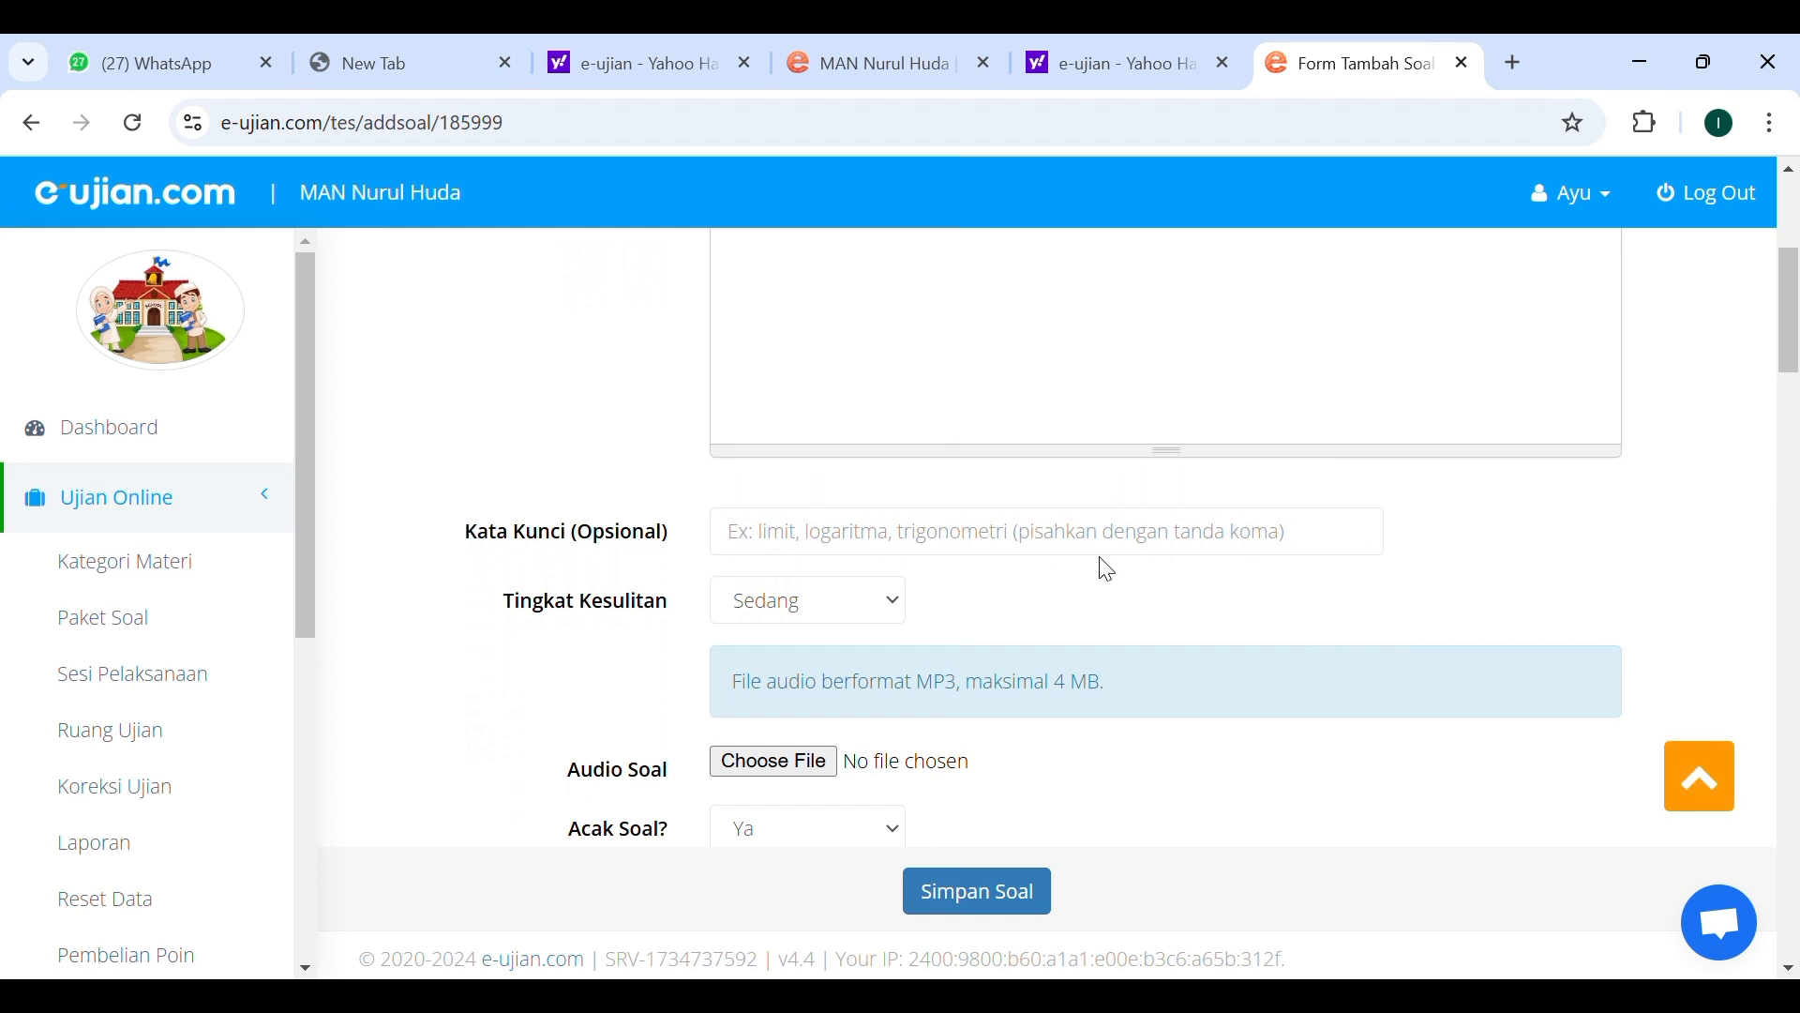
{"action": "left_click", "coordinate": [901, 620]}
{"action": "scroll", "coordinate": [1044, 631], "scroll_direction": "down", "scroll_amount": 3}
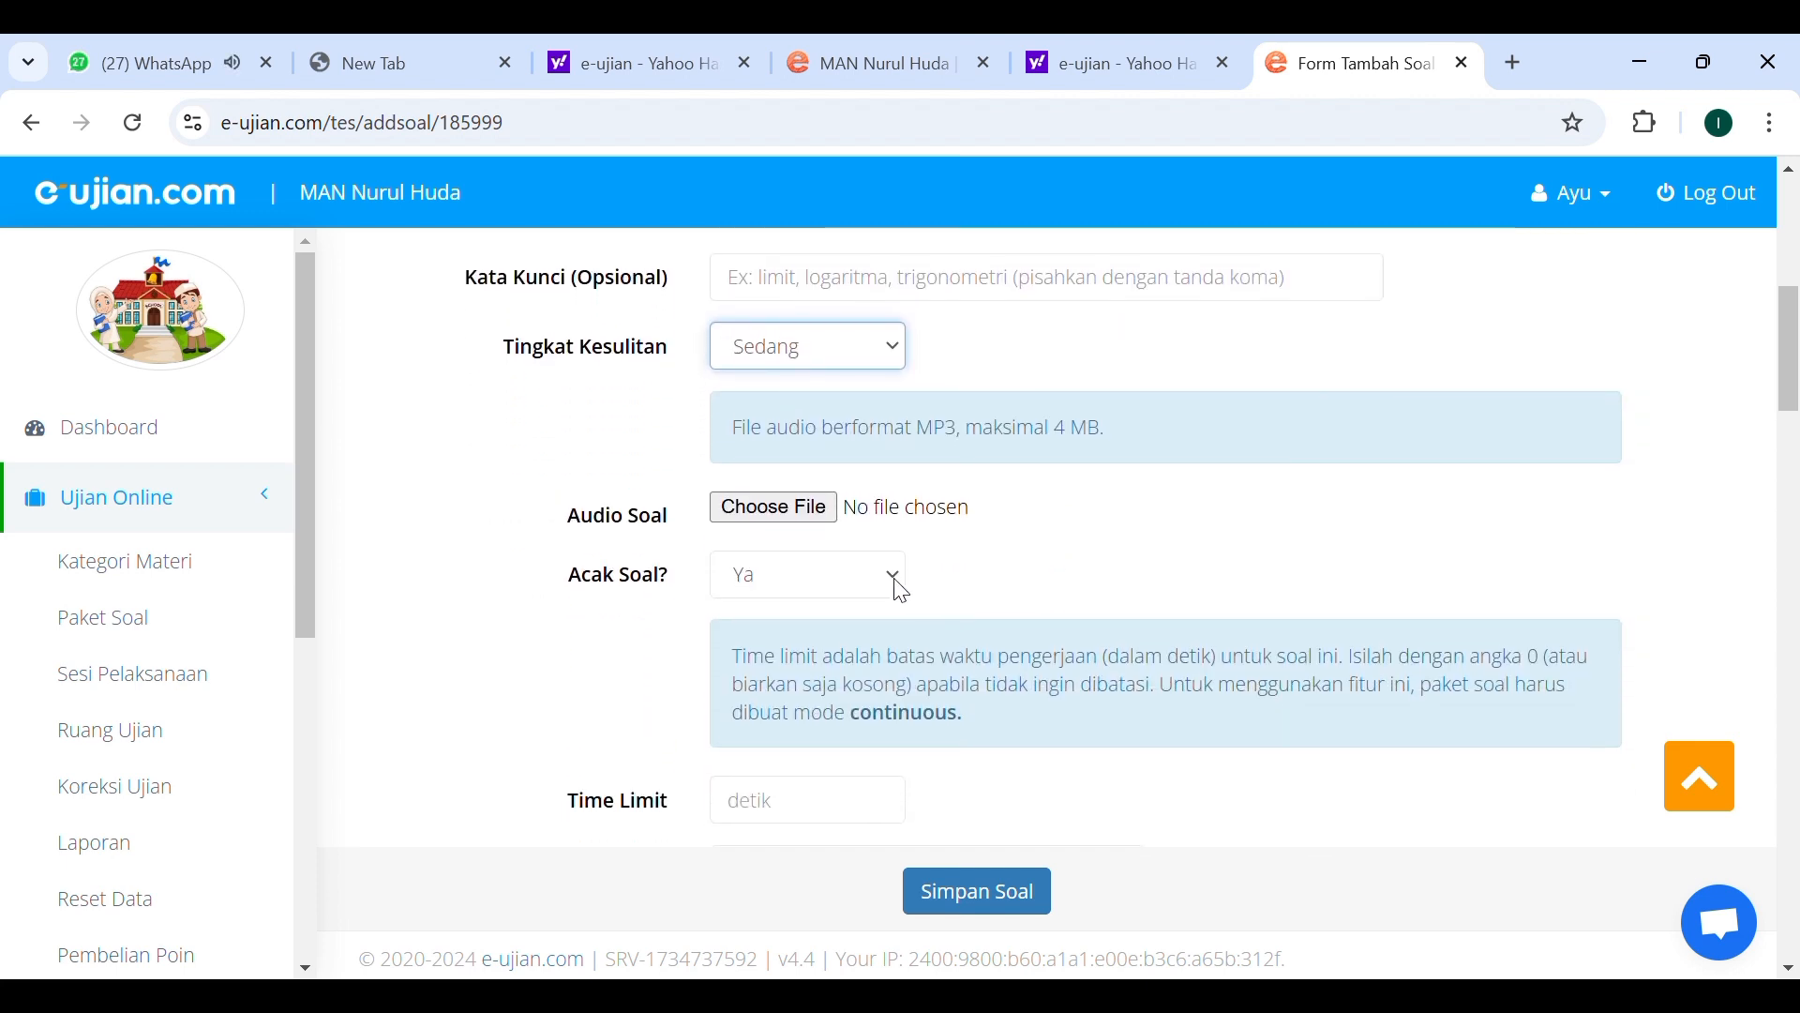
{"action": "left_click", "coordinate": [901, 592]}
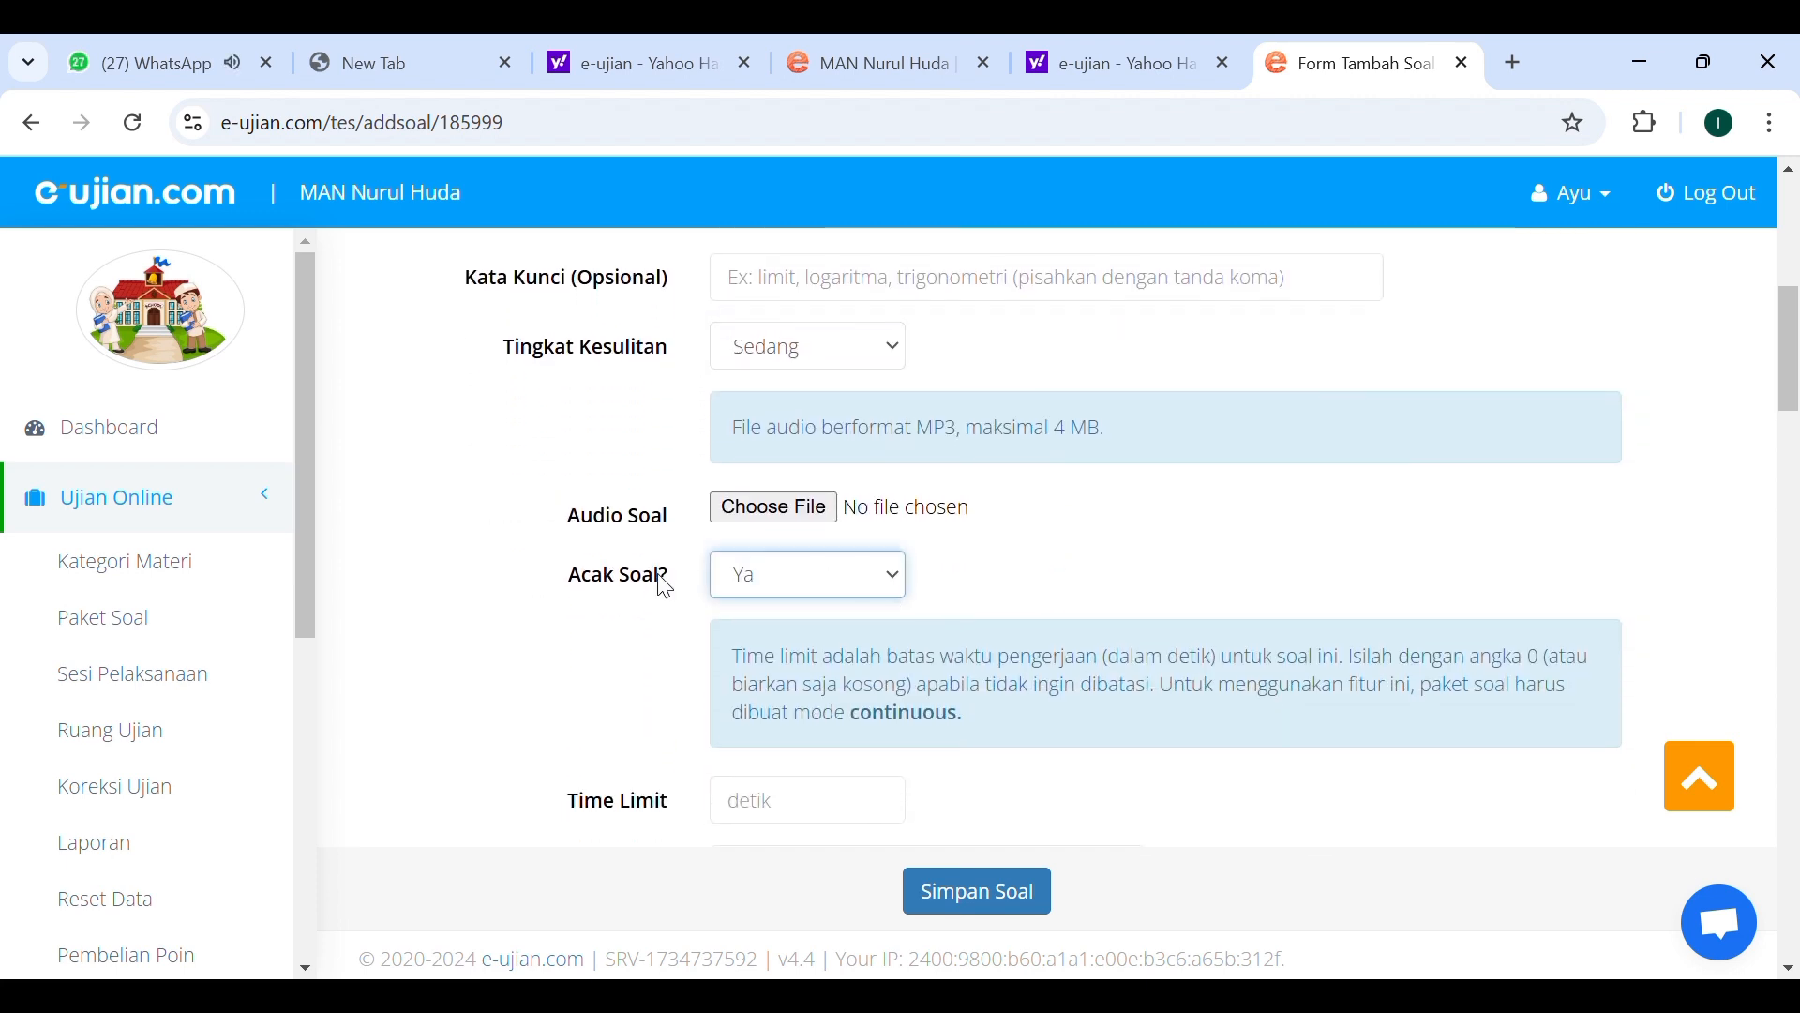
{"action": "left_click", "coordinate": [1039, 589]}
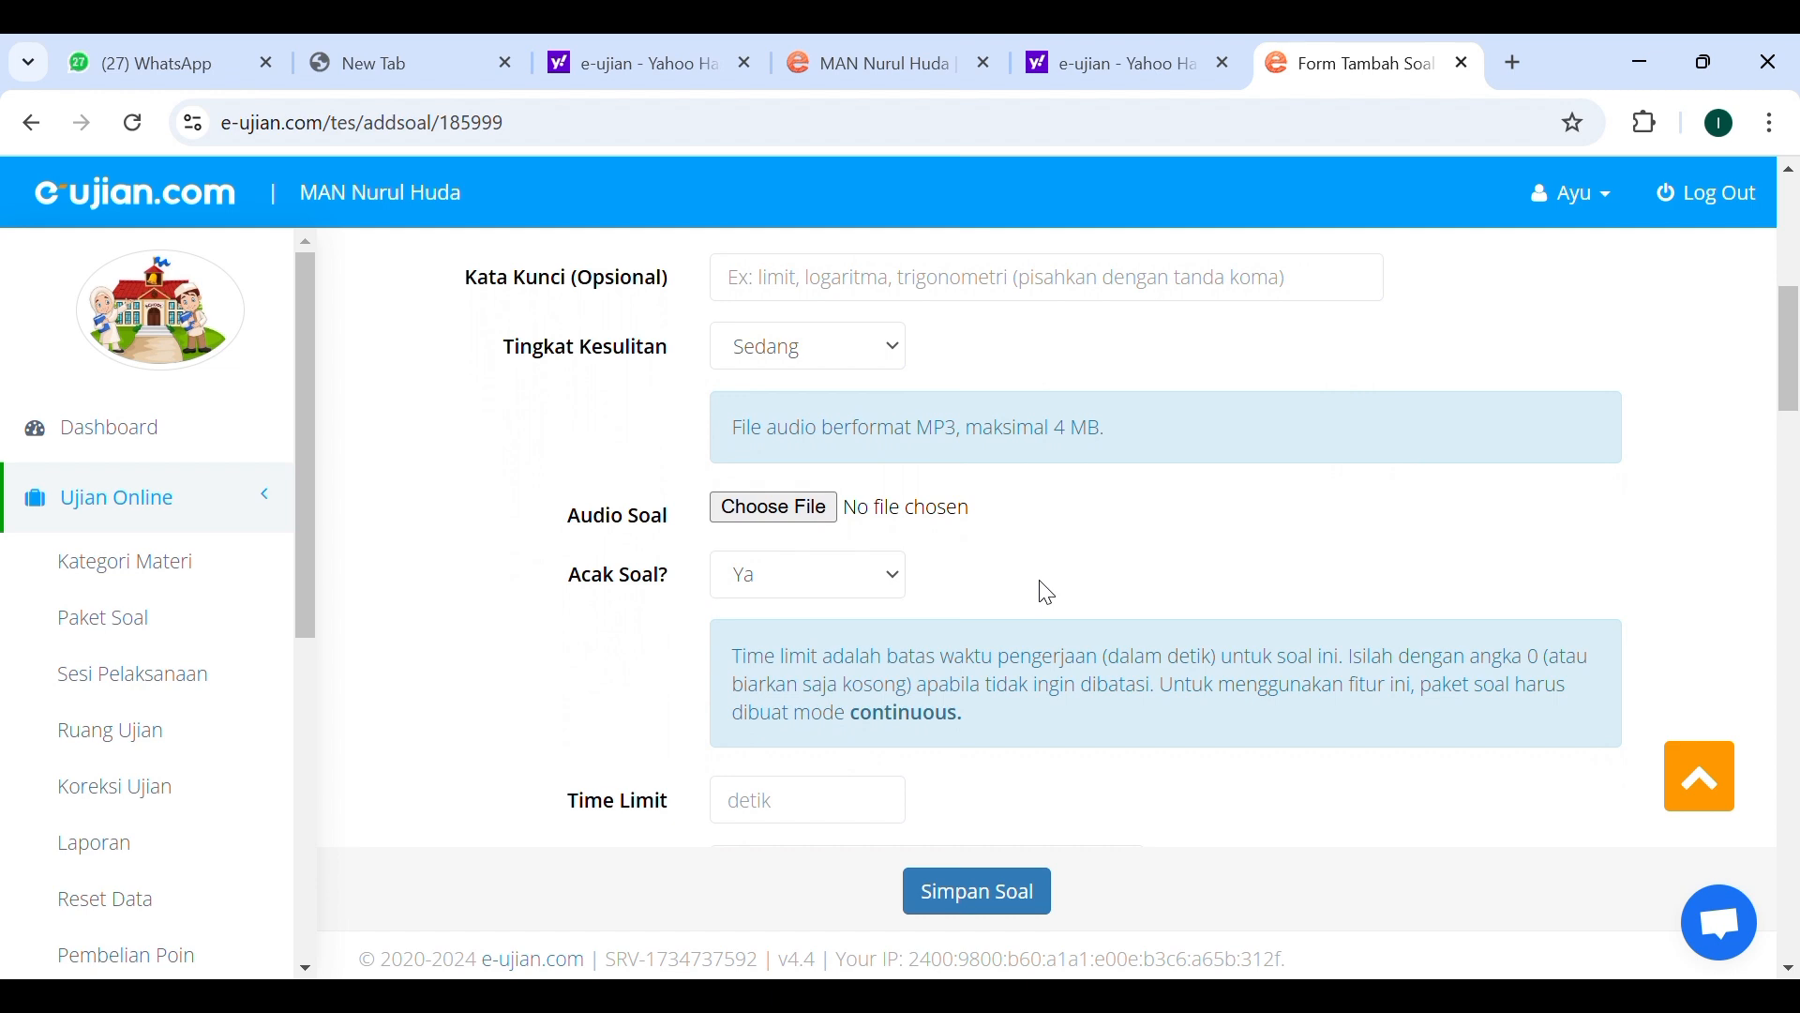
Examine the time limit, reading passage and answer option fields further down the new question form.
{"action": "scroll", "coordinate": [1047, 593], "scroll_direction": "down", "scroll_amount": 2}
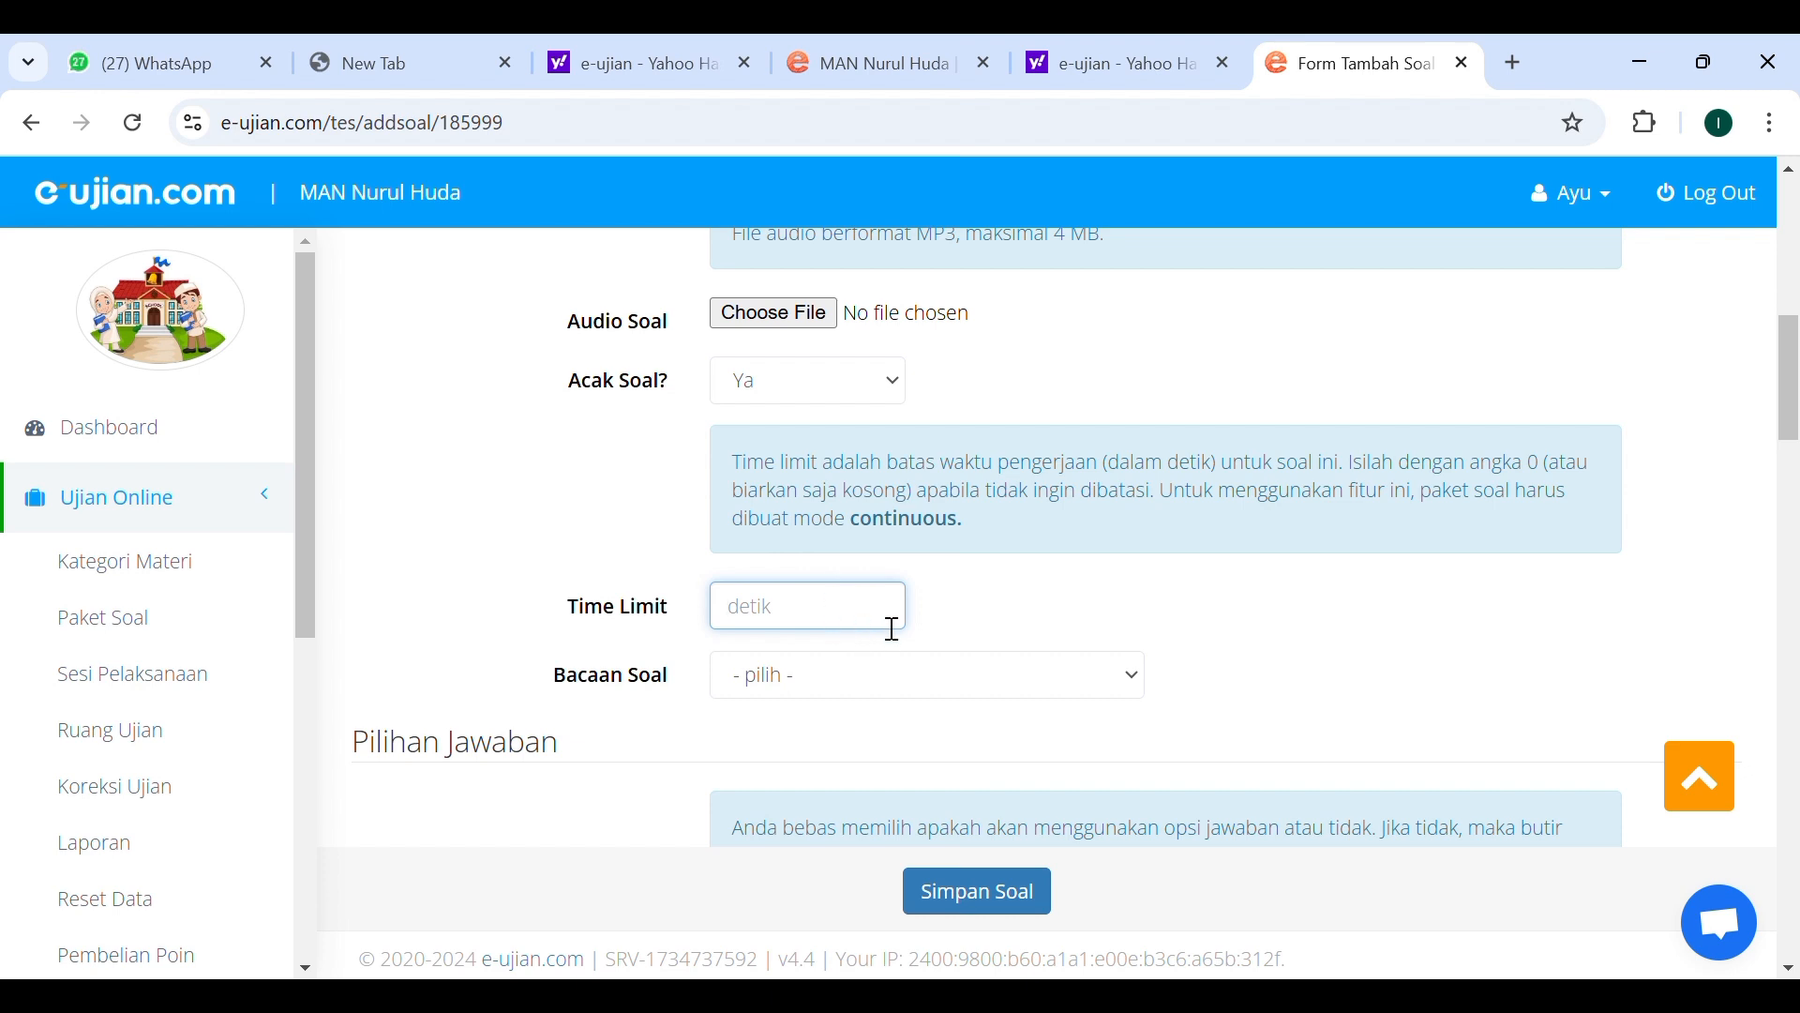
{"action": "scroll", "coordinate": [1026, 699], "scroll_direction": "down", "scroll_amount": 1}
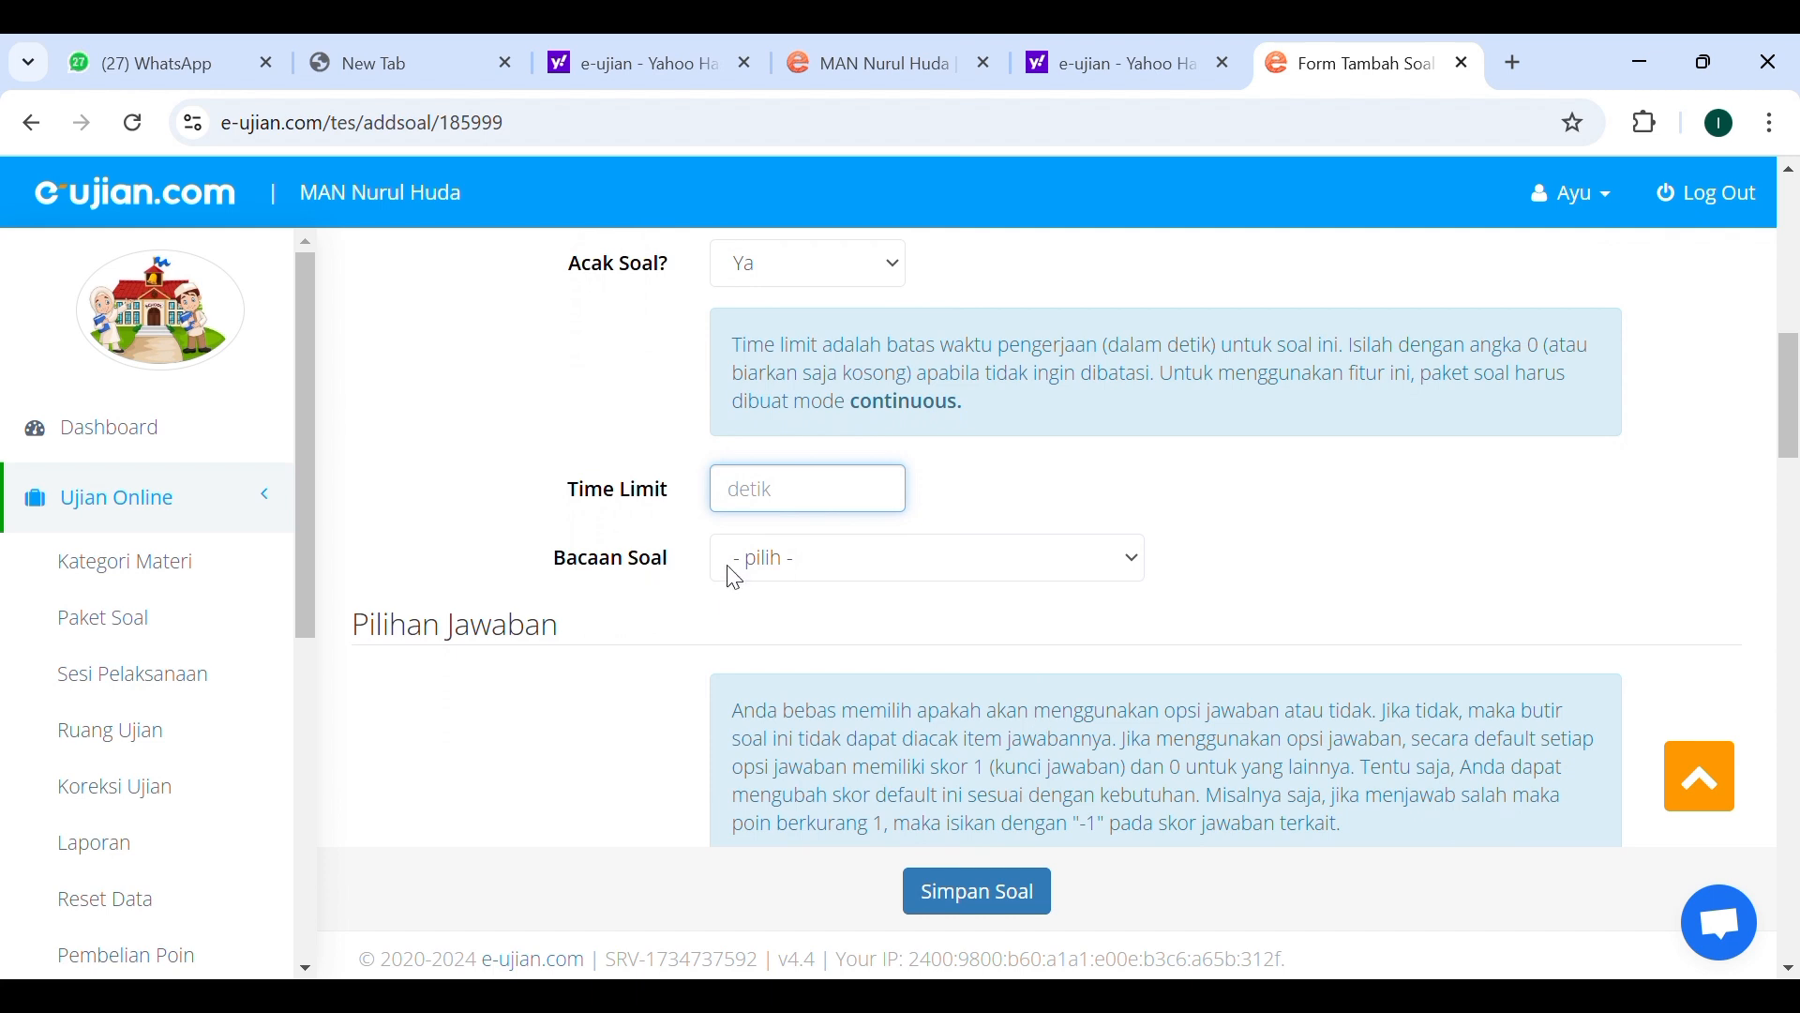
{"action": "left_click", "coordinate": [1137, 577]}
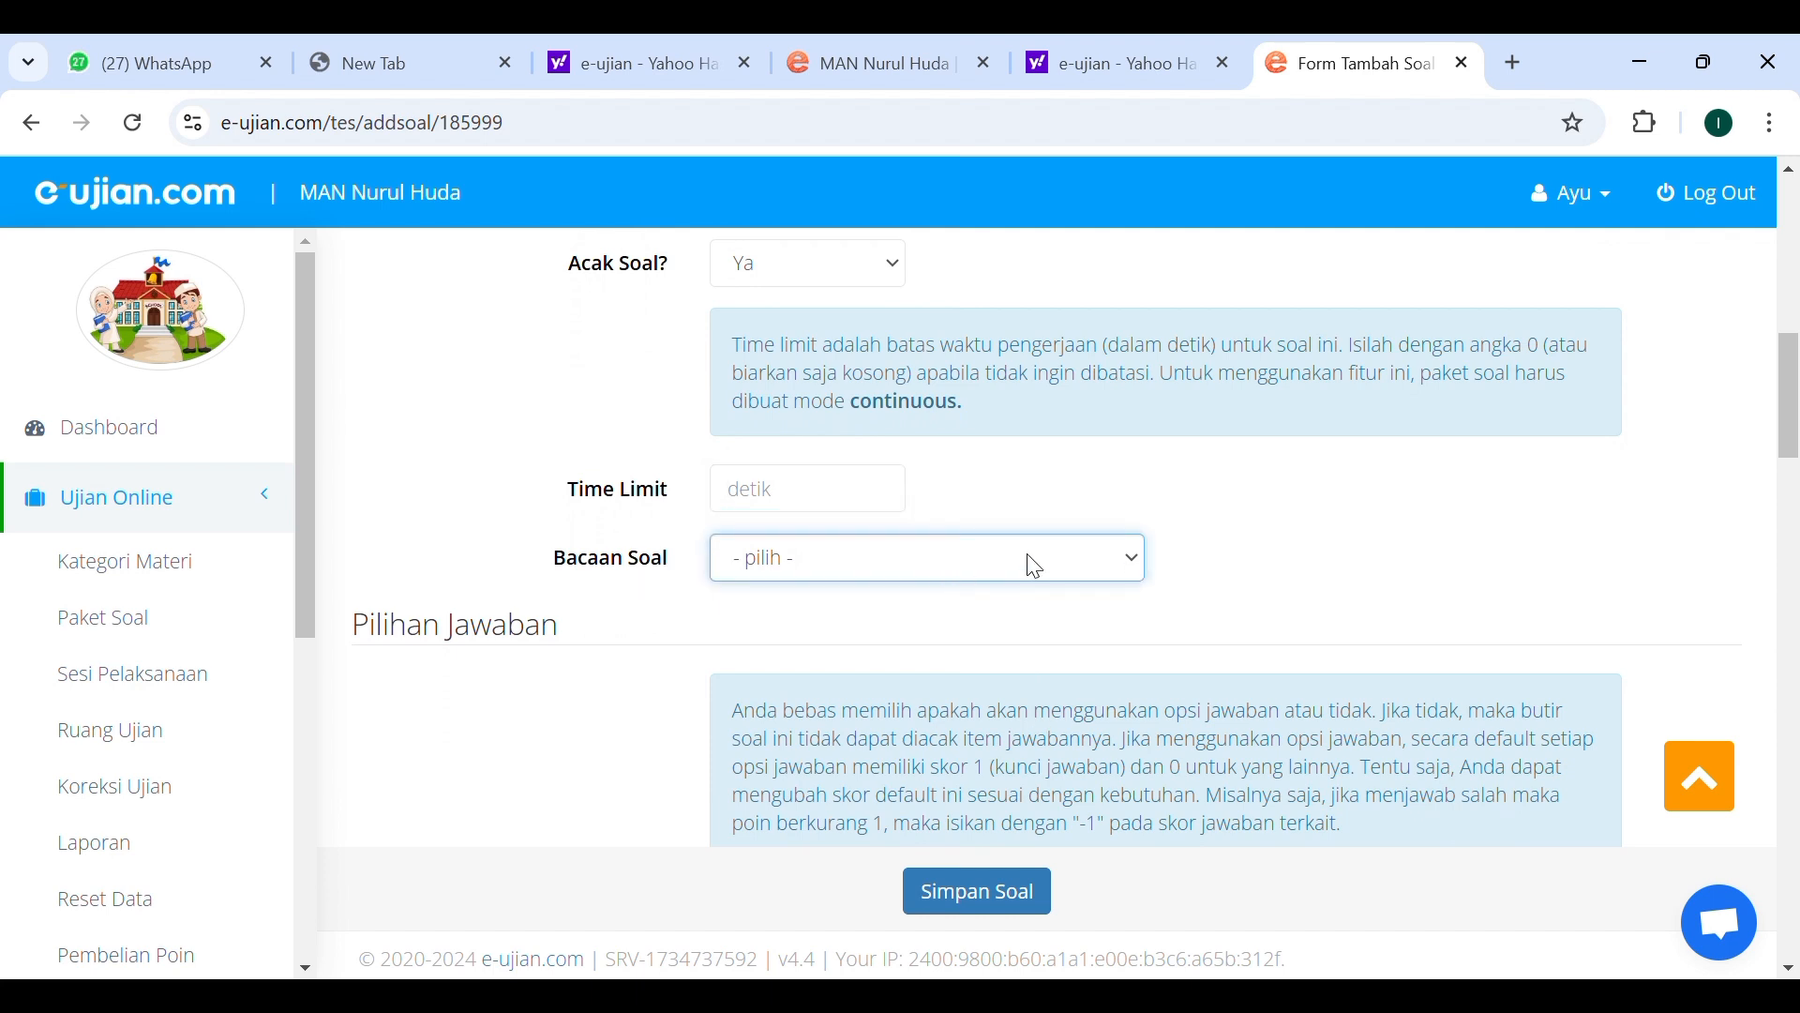
{"action": "scroll", "coordinate": [1027, 555], "scroll_direction": "down", "scroll_amount": 2}
{"action": "scroll", "coordinate": [1026, 555], "scroll_direction": "down", "scroll_amount": 5}
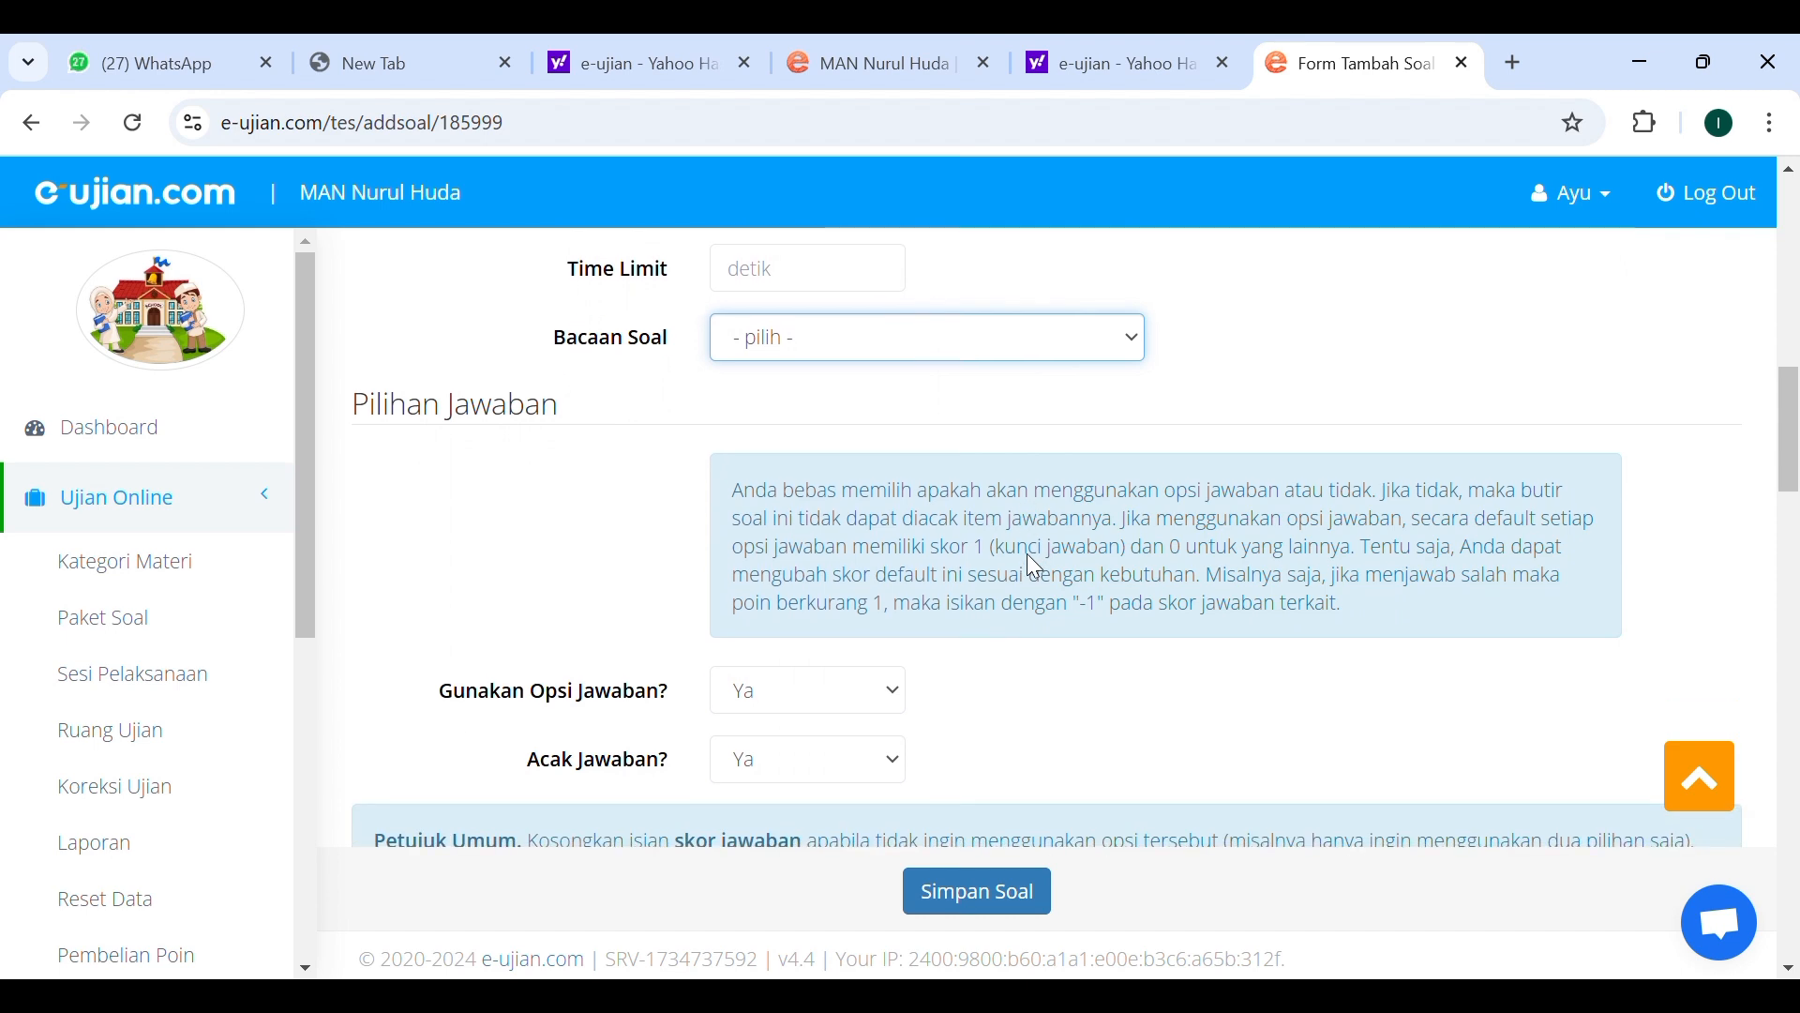
{"action": "scroll", "coordinate": [1044, 568], "scroll_direction": "down", "scroll_amount": 1}
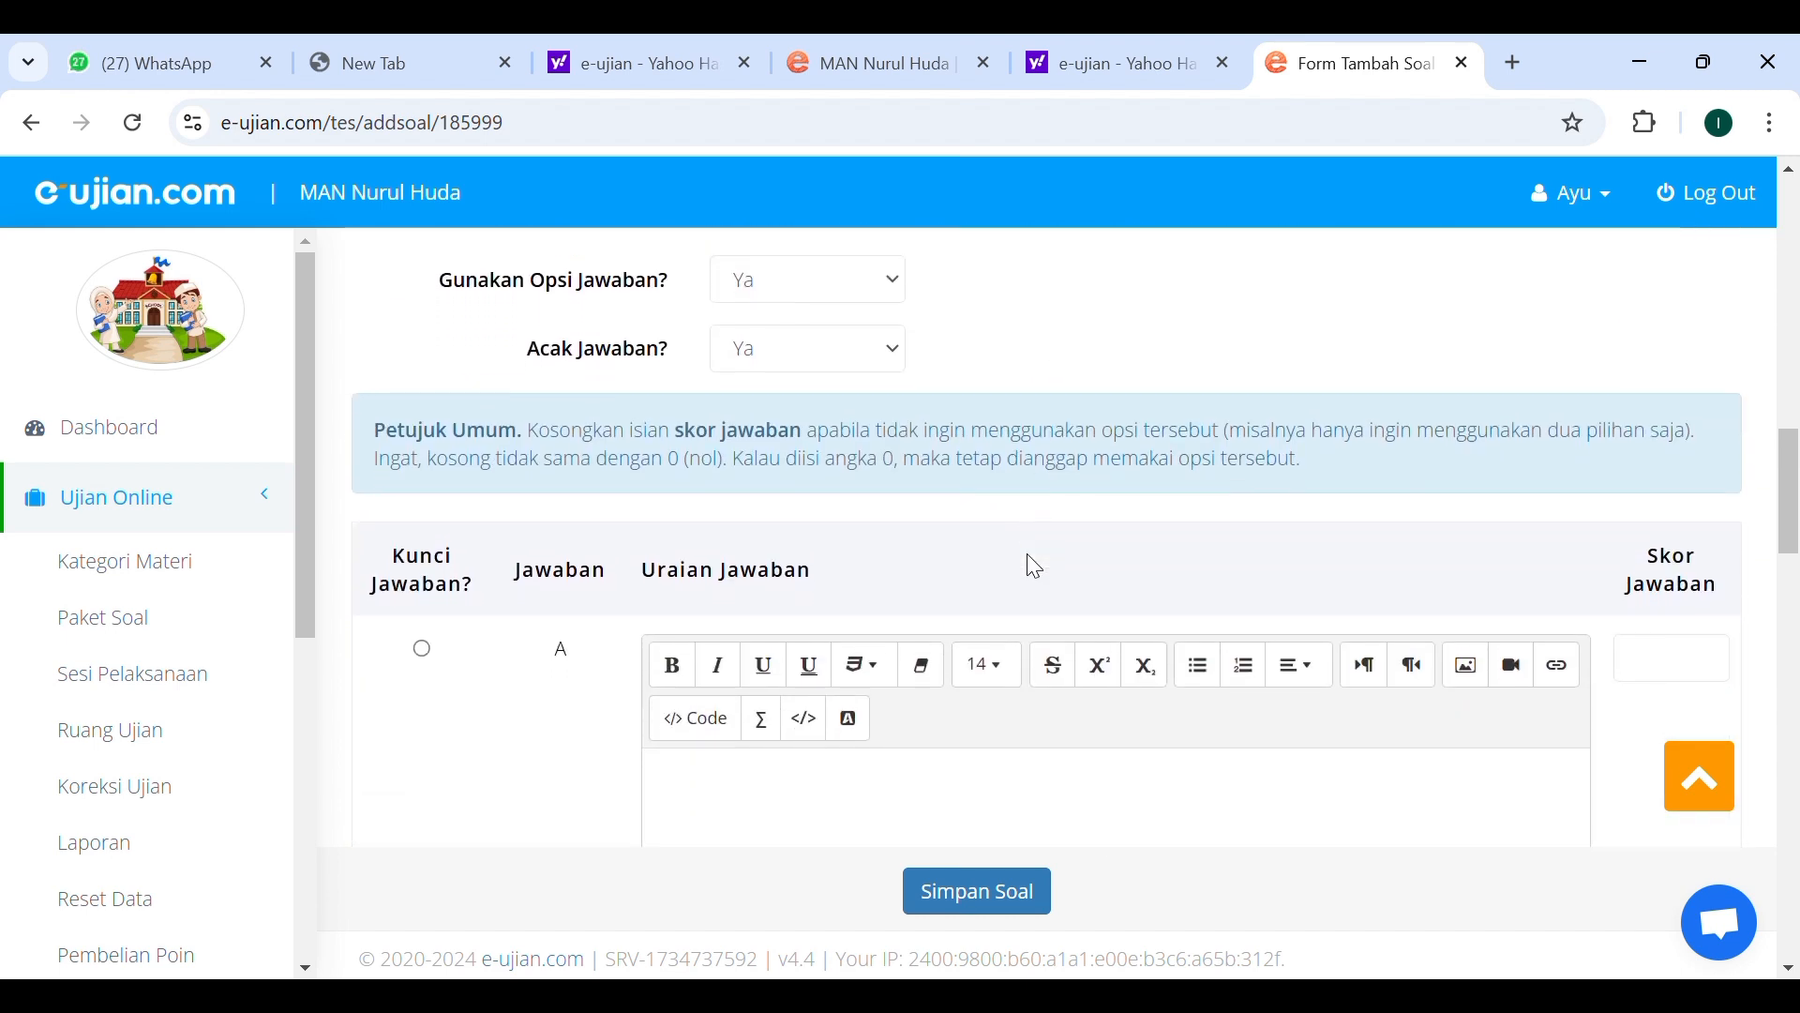
{"action": "scroll", "coordinate": [936, 466], "scroll_direction": "down", "scroll_amount": 1}
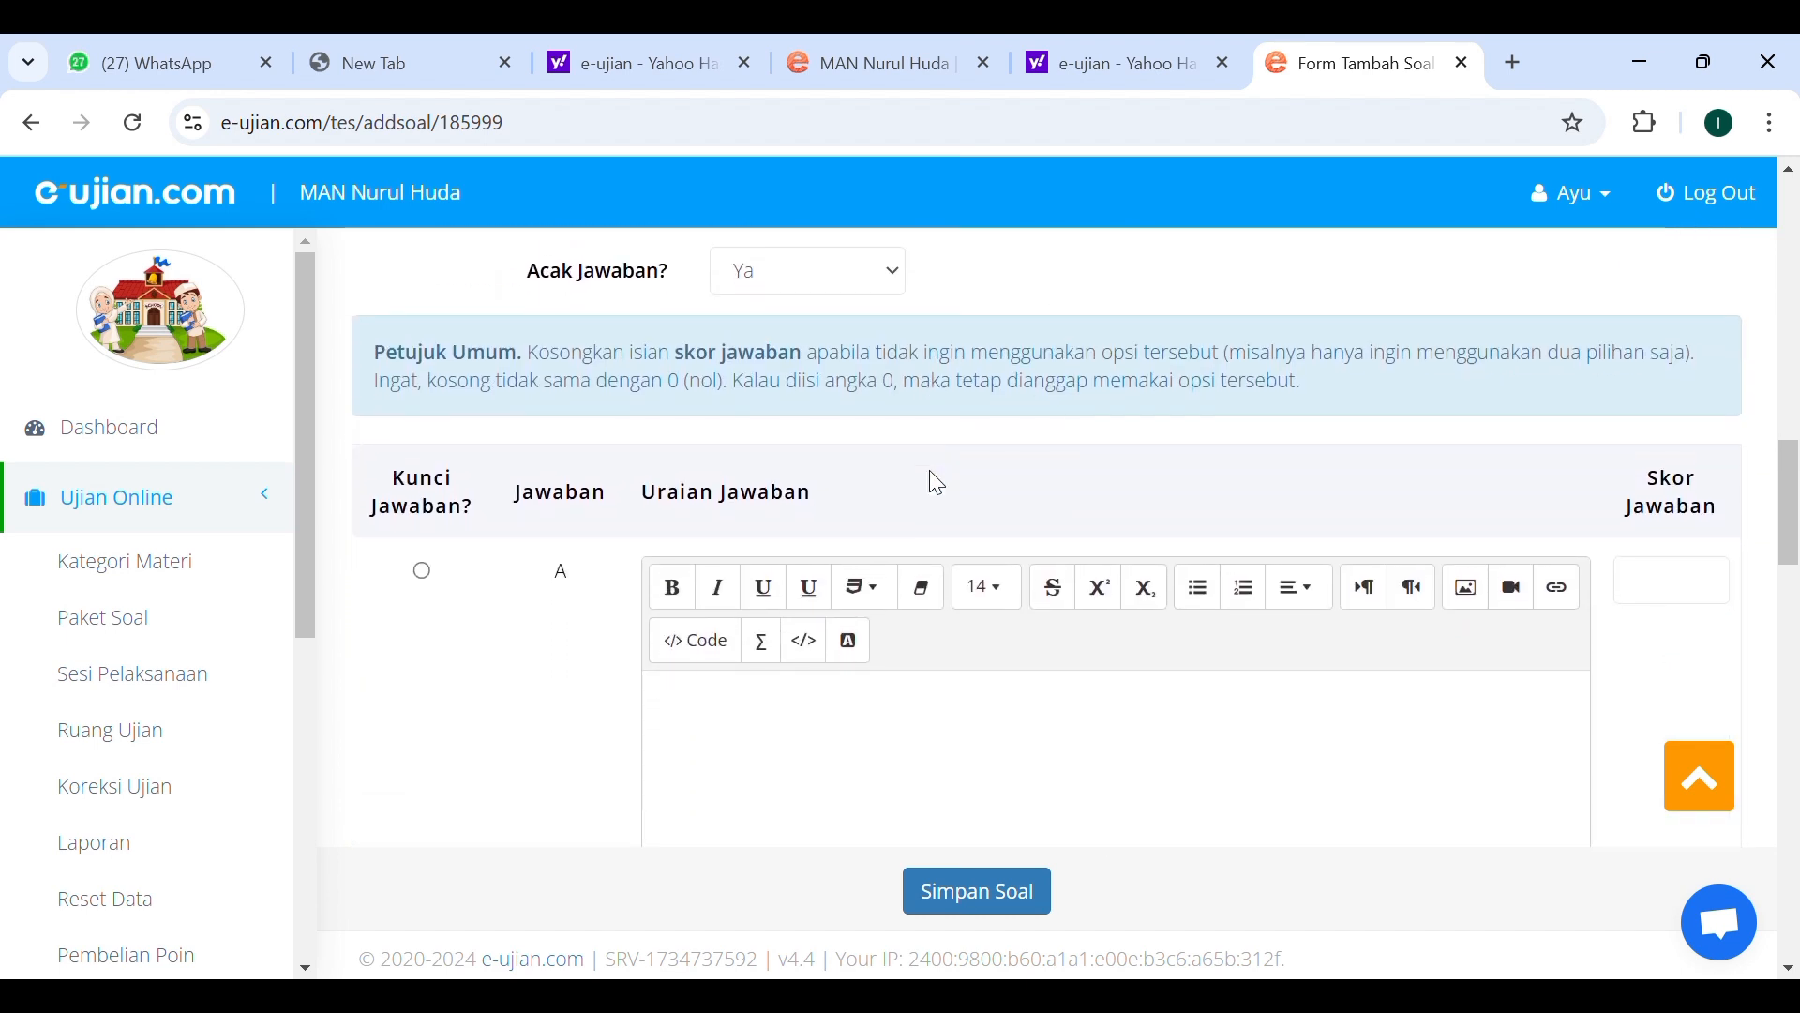
{"action": "scroll", "coordinate": [713, 687], "scroll_direction": "down", "scroll_amount": 4}
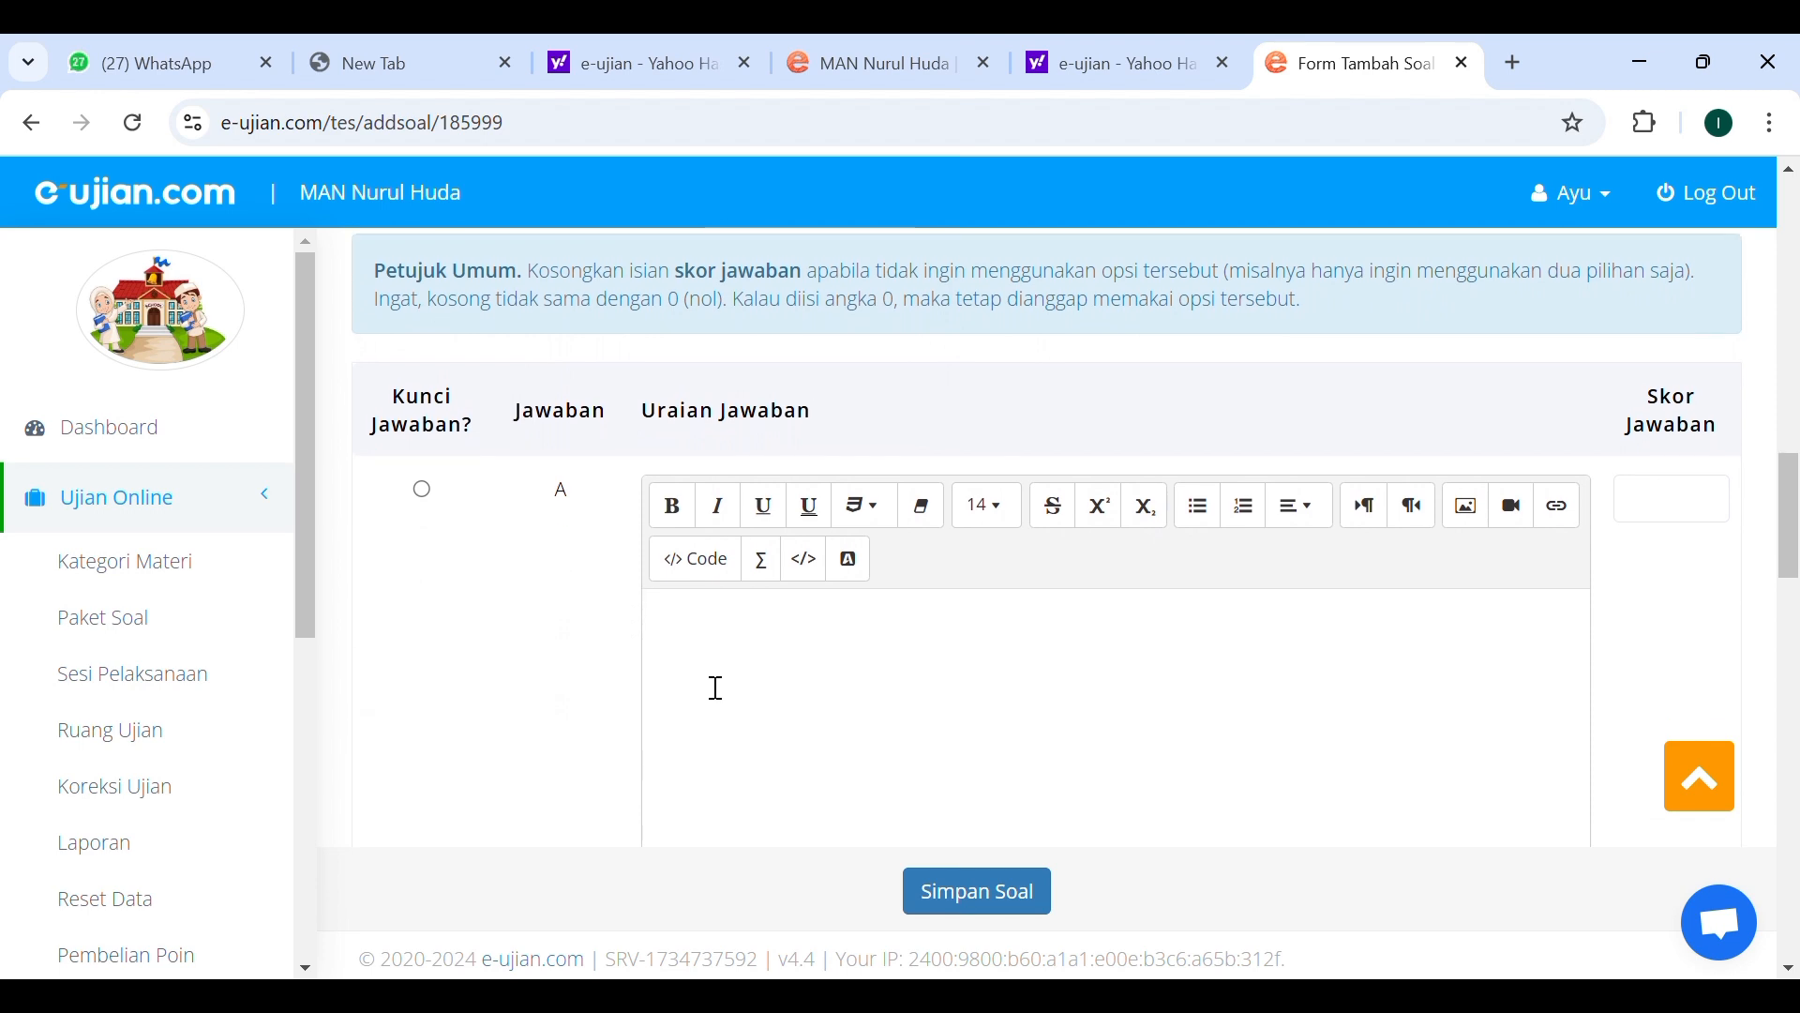
{"action": "scroll", "coordinate": [1097, 645], "scroll_direction": "up", "scroll_amount": 5}
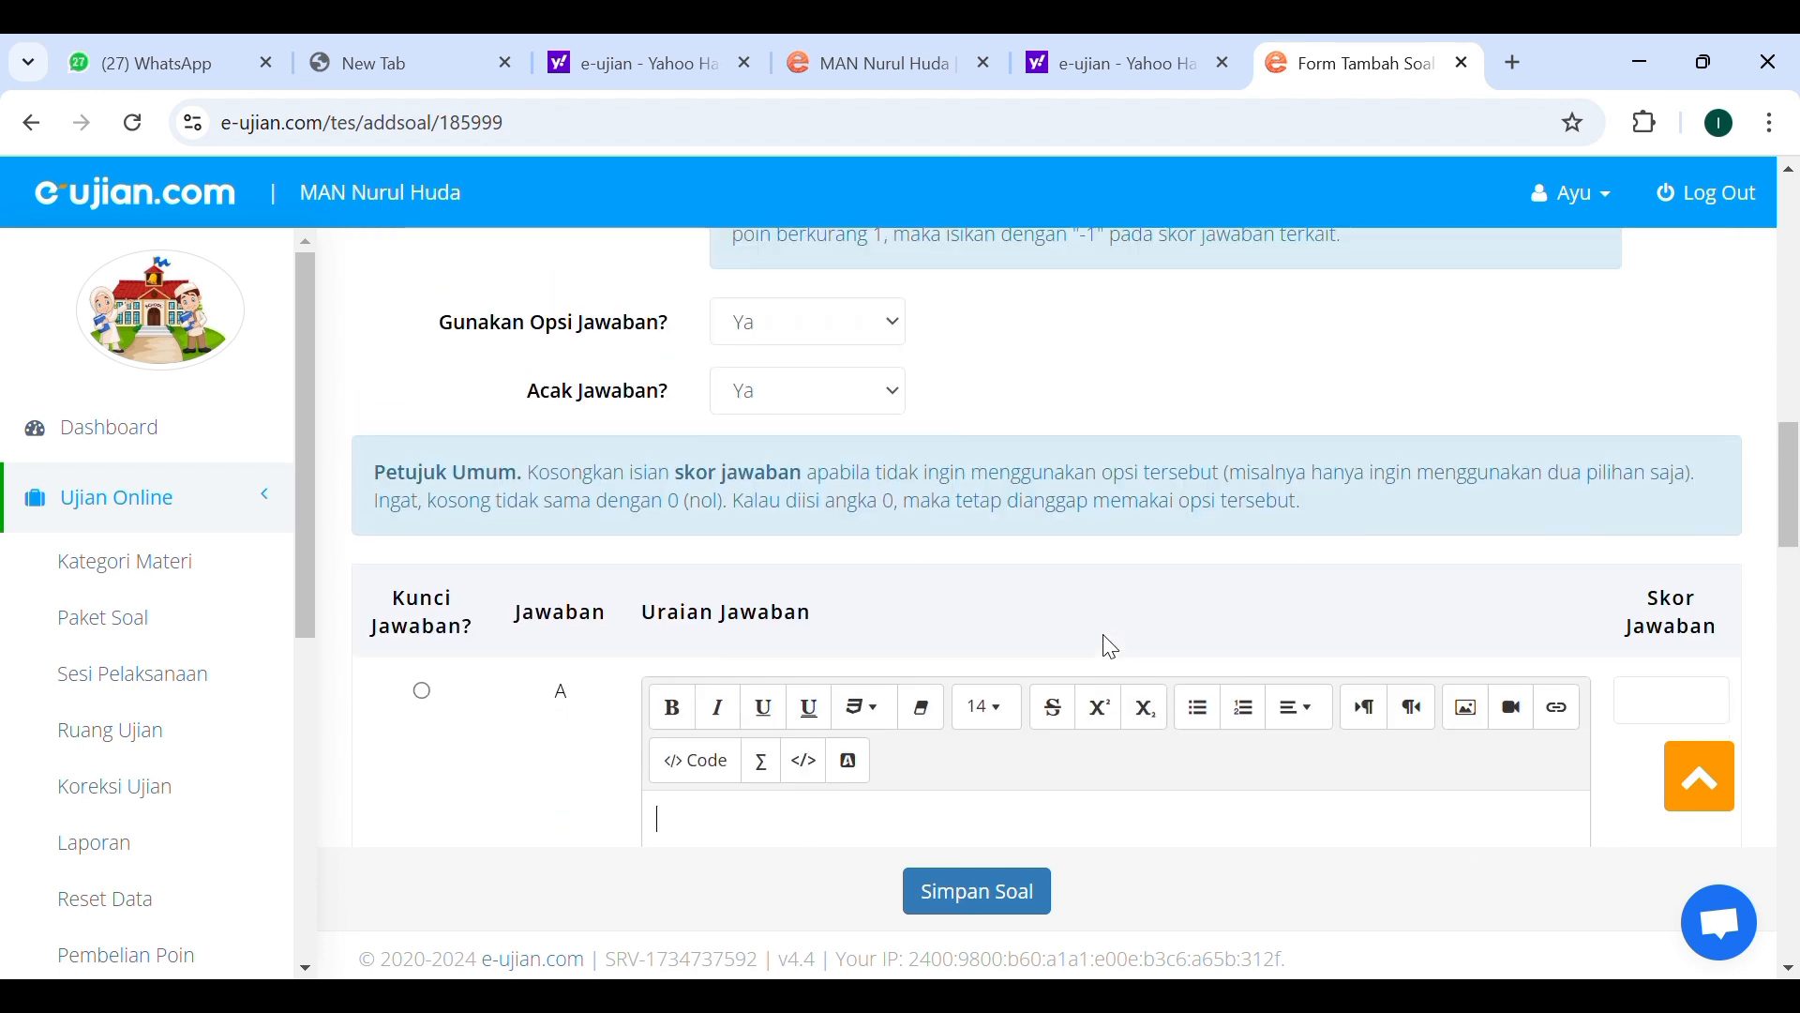
{"action": "scroll", "coordinate": [1116, 647], "scroll_direction": "down", "scroll_amount": 7}
{"action": "scroll", "coordinate": [1119, 650], "scroll_direction": "down", "scroll_amount": 12}
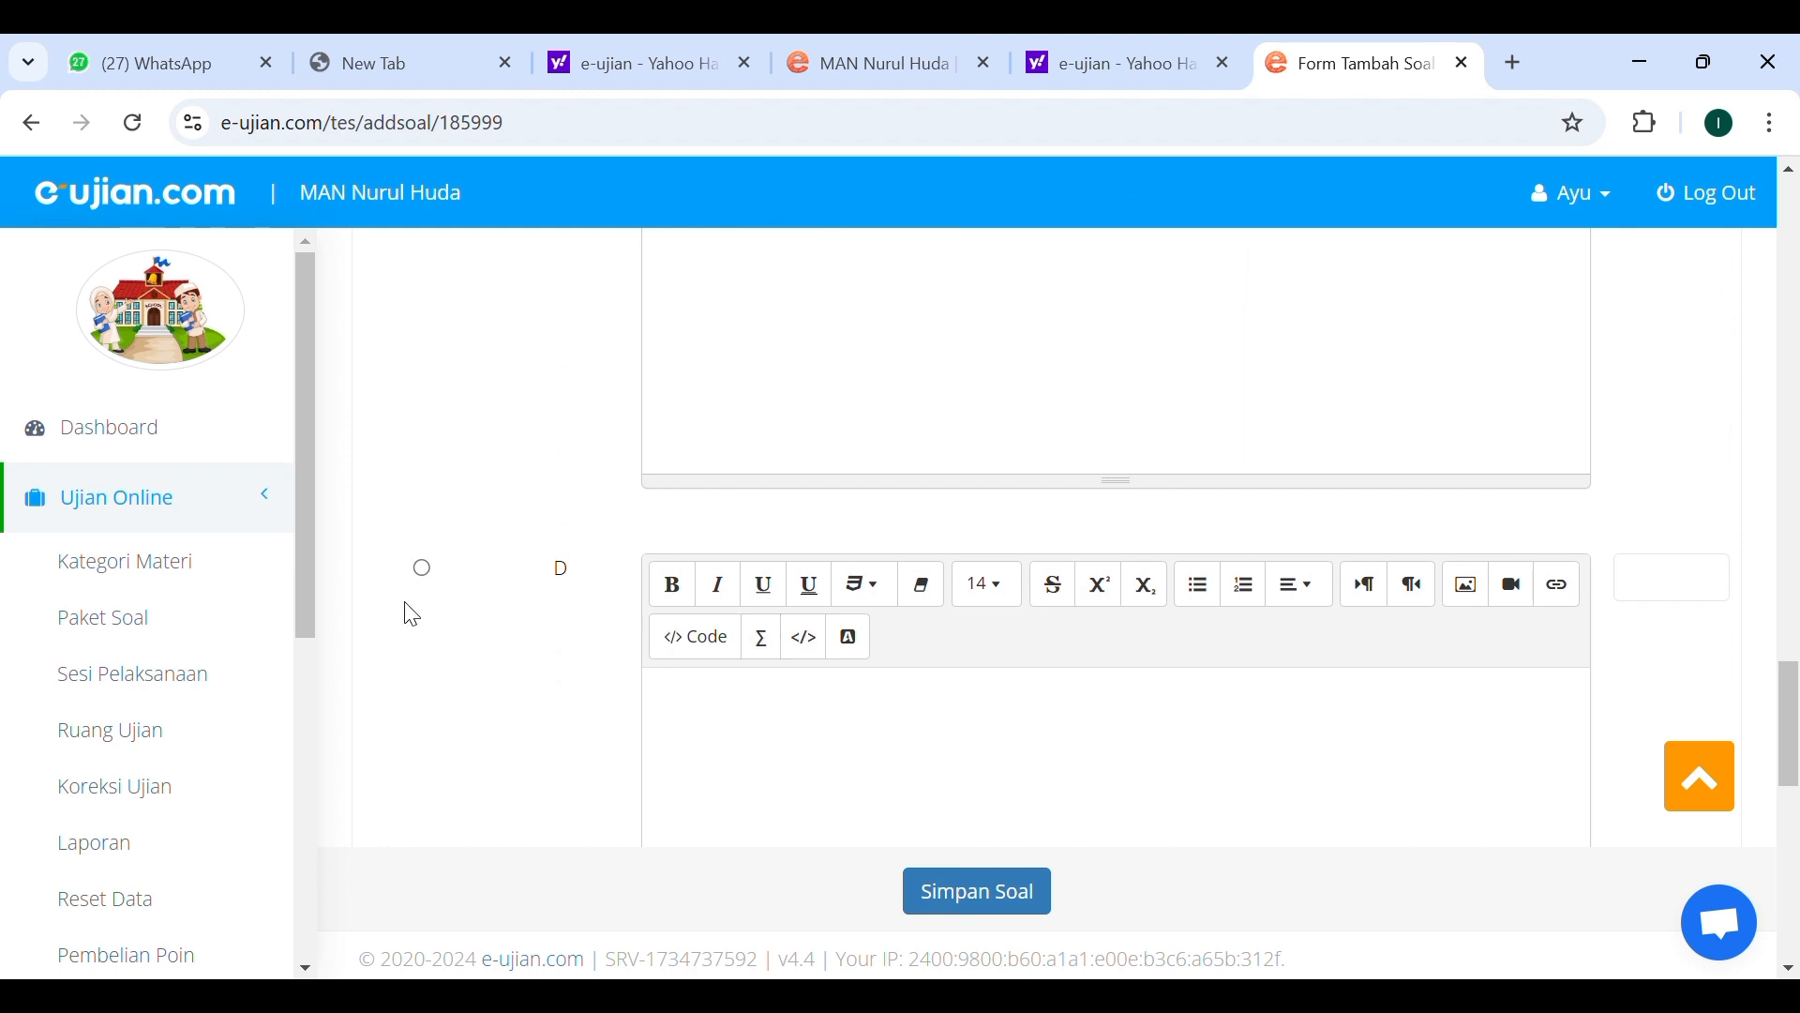
{"action": "scroll", "coordinate": [488, 627], "scroll_direction": "down", "scroll_amount": 5}
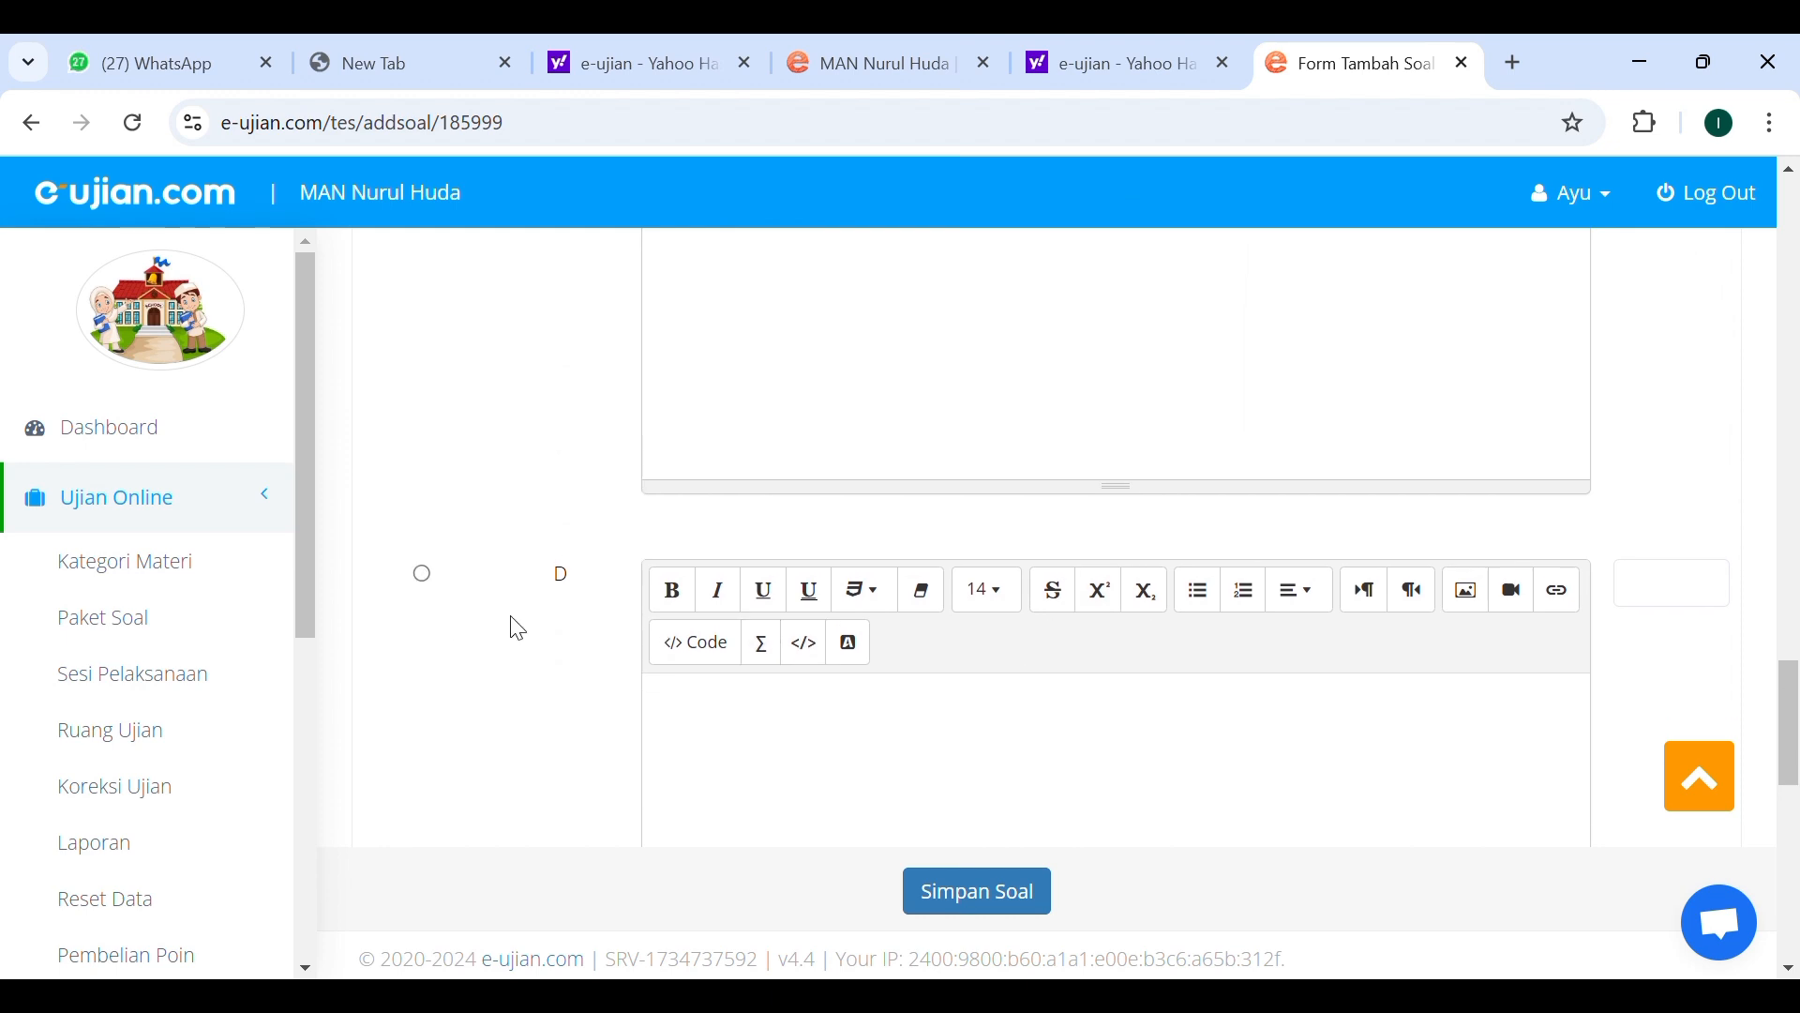
Examine the remaining fields of the new question form, then return to the package's question list.
{"action": "scroll", "coordinate": [523, 588], "scroll_direction": "down", "scroll_amount": 5}
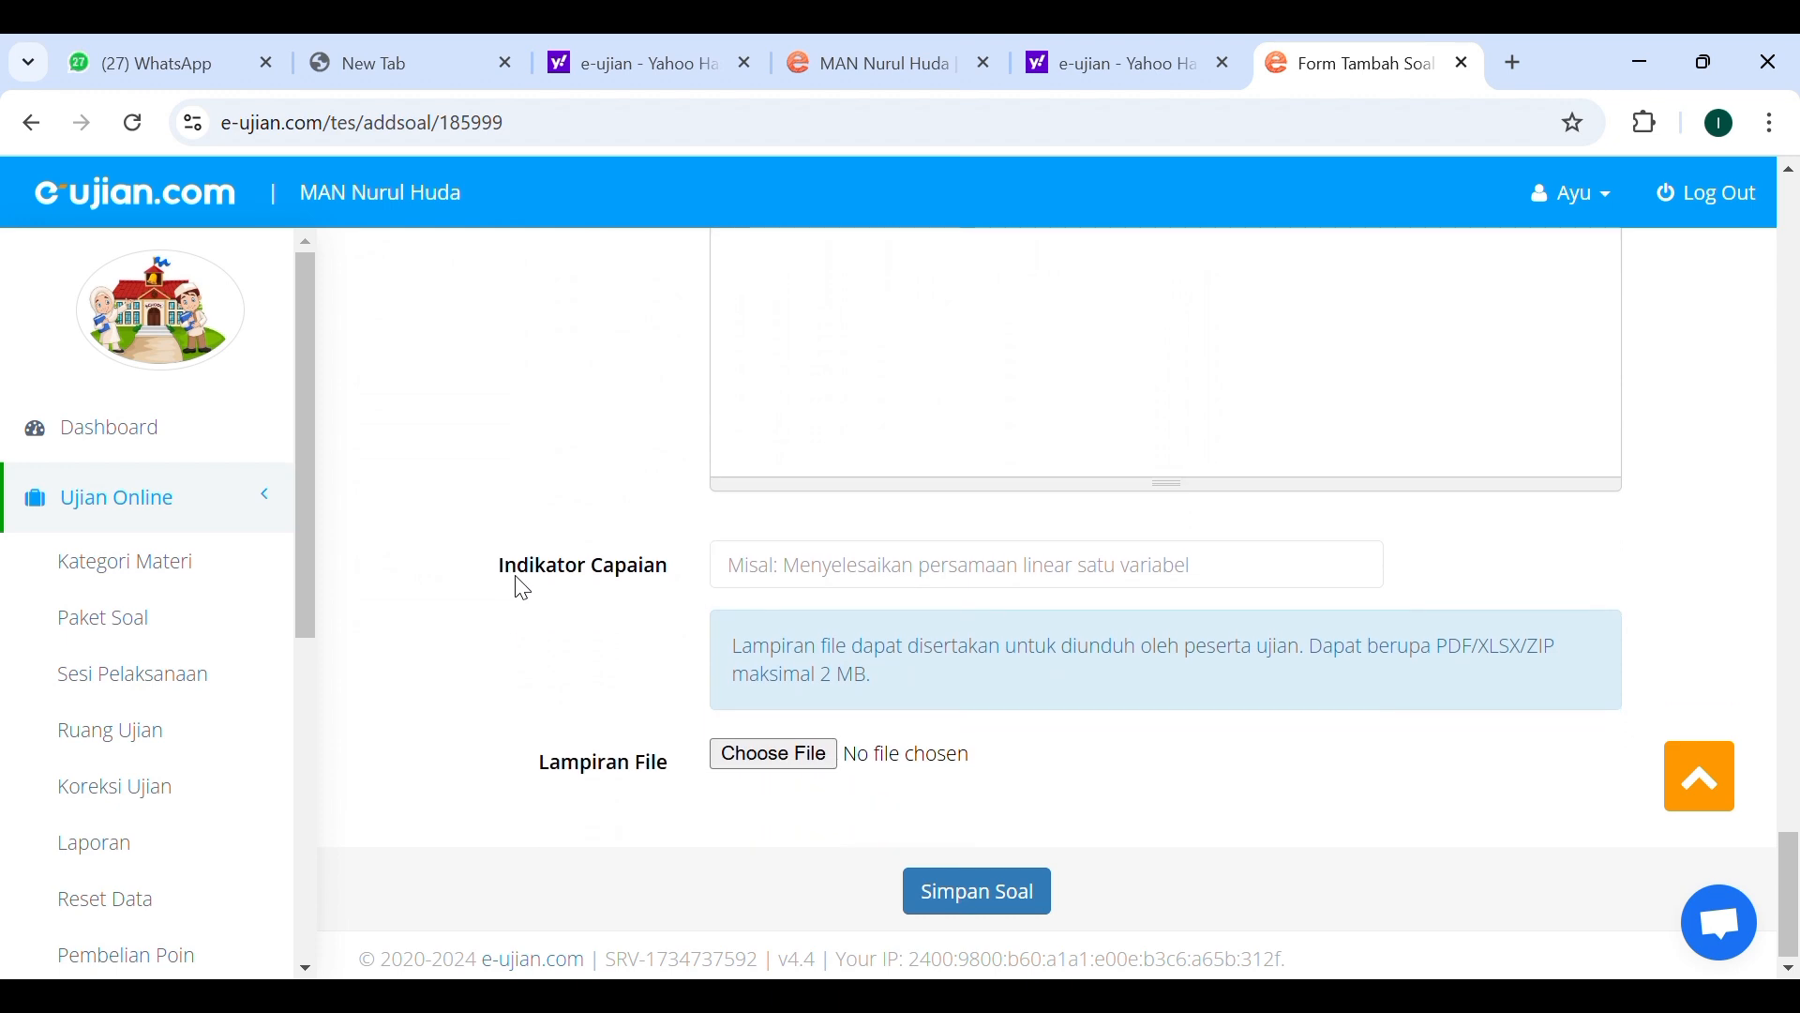
{"action": "scroll", "coordinate": [522, 588], "scroll_direction": "up", "scroll_amount": 1}
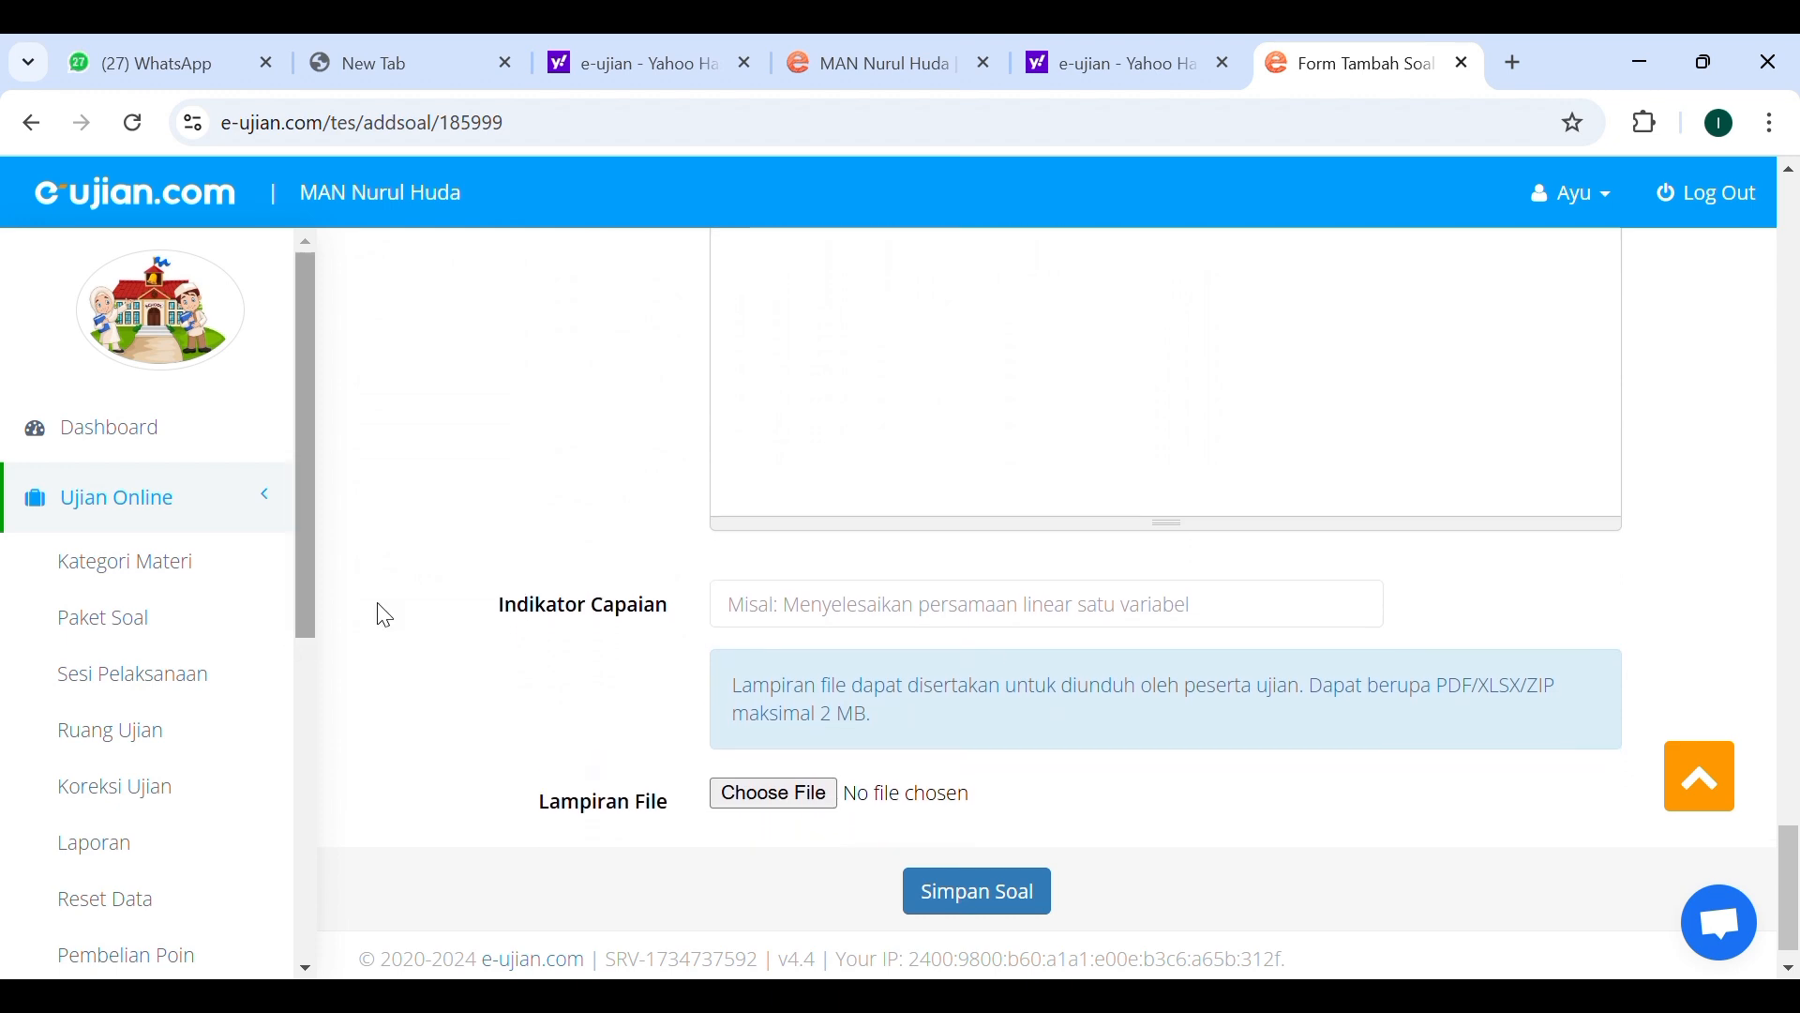
{"action": "scroll", "coordinate": [469, 624], "scroll_direction": "up", "scroll_amount": 8}
{"action": "scroll", "coordinate": [563, 635], "scroll_direction": "up", "scroll_amount": 15}
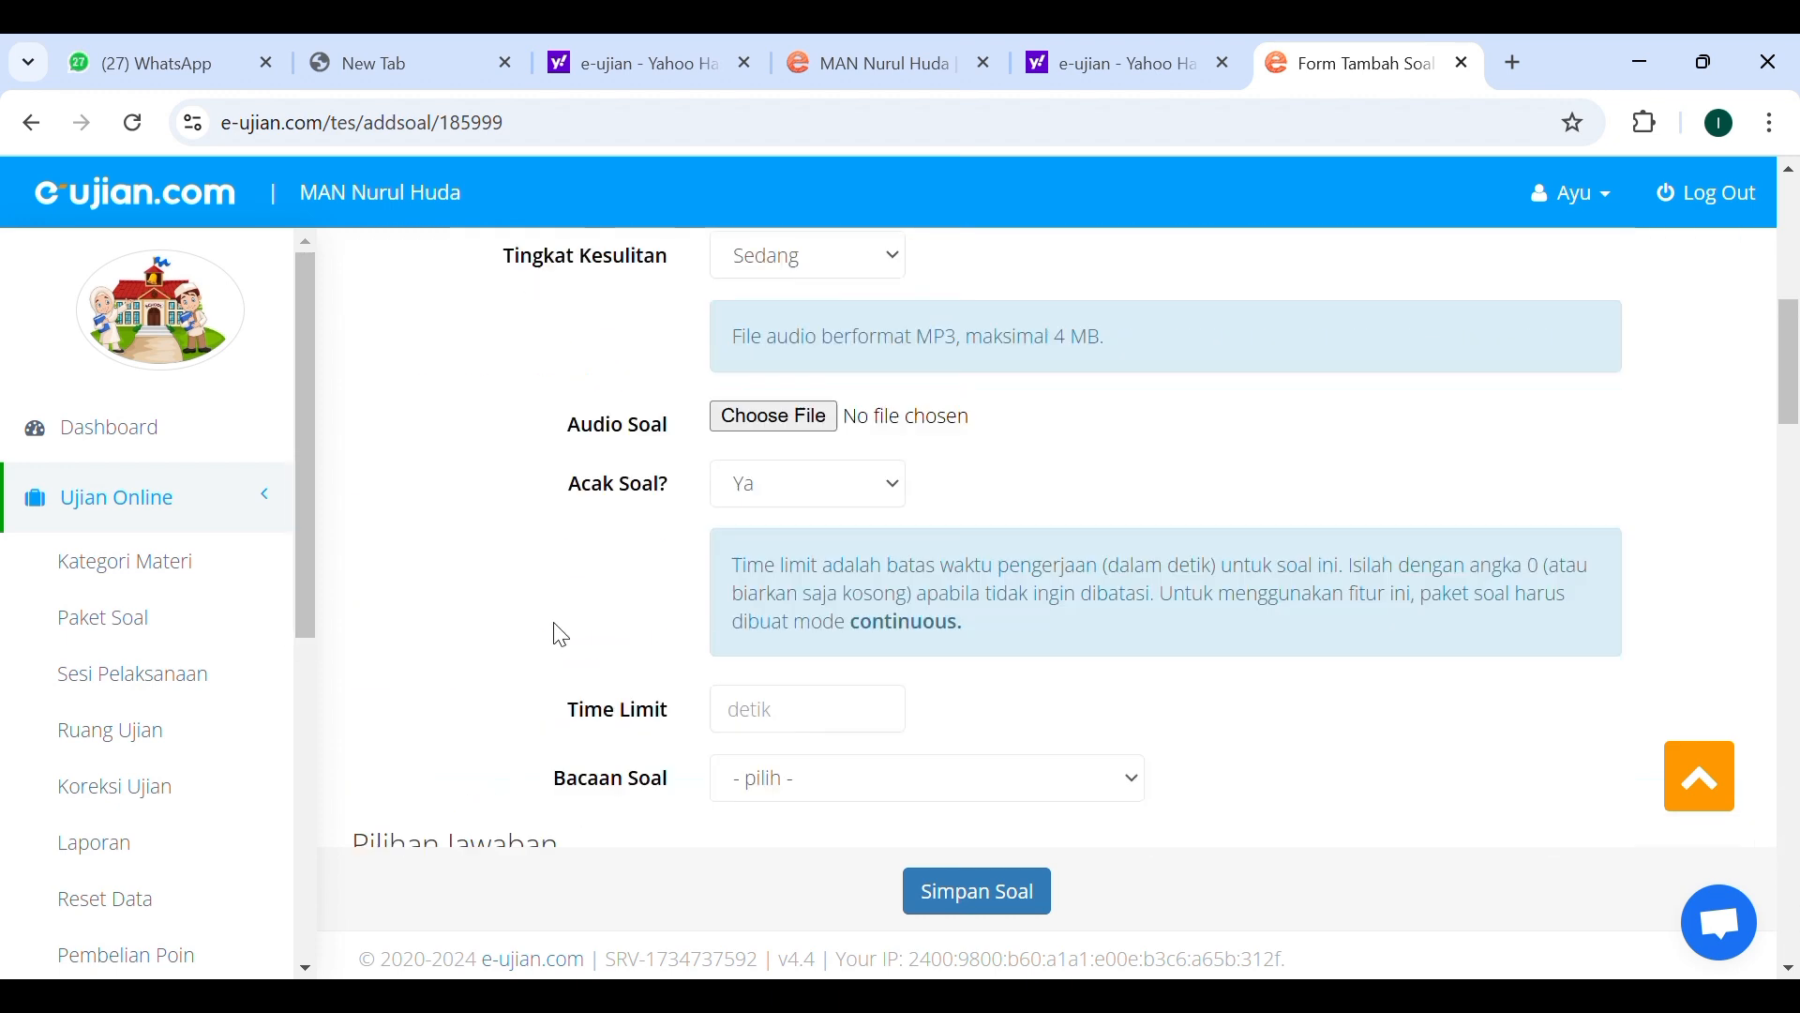
{"action": "left_click", "coordinate": [32, 123]}
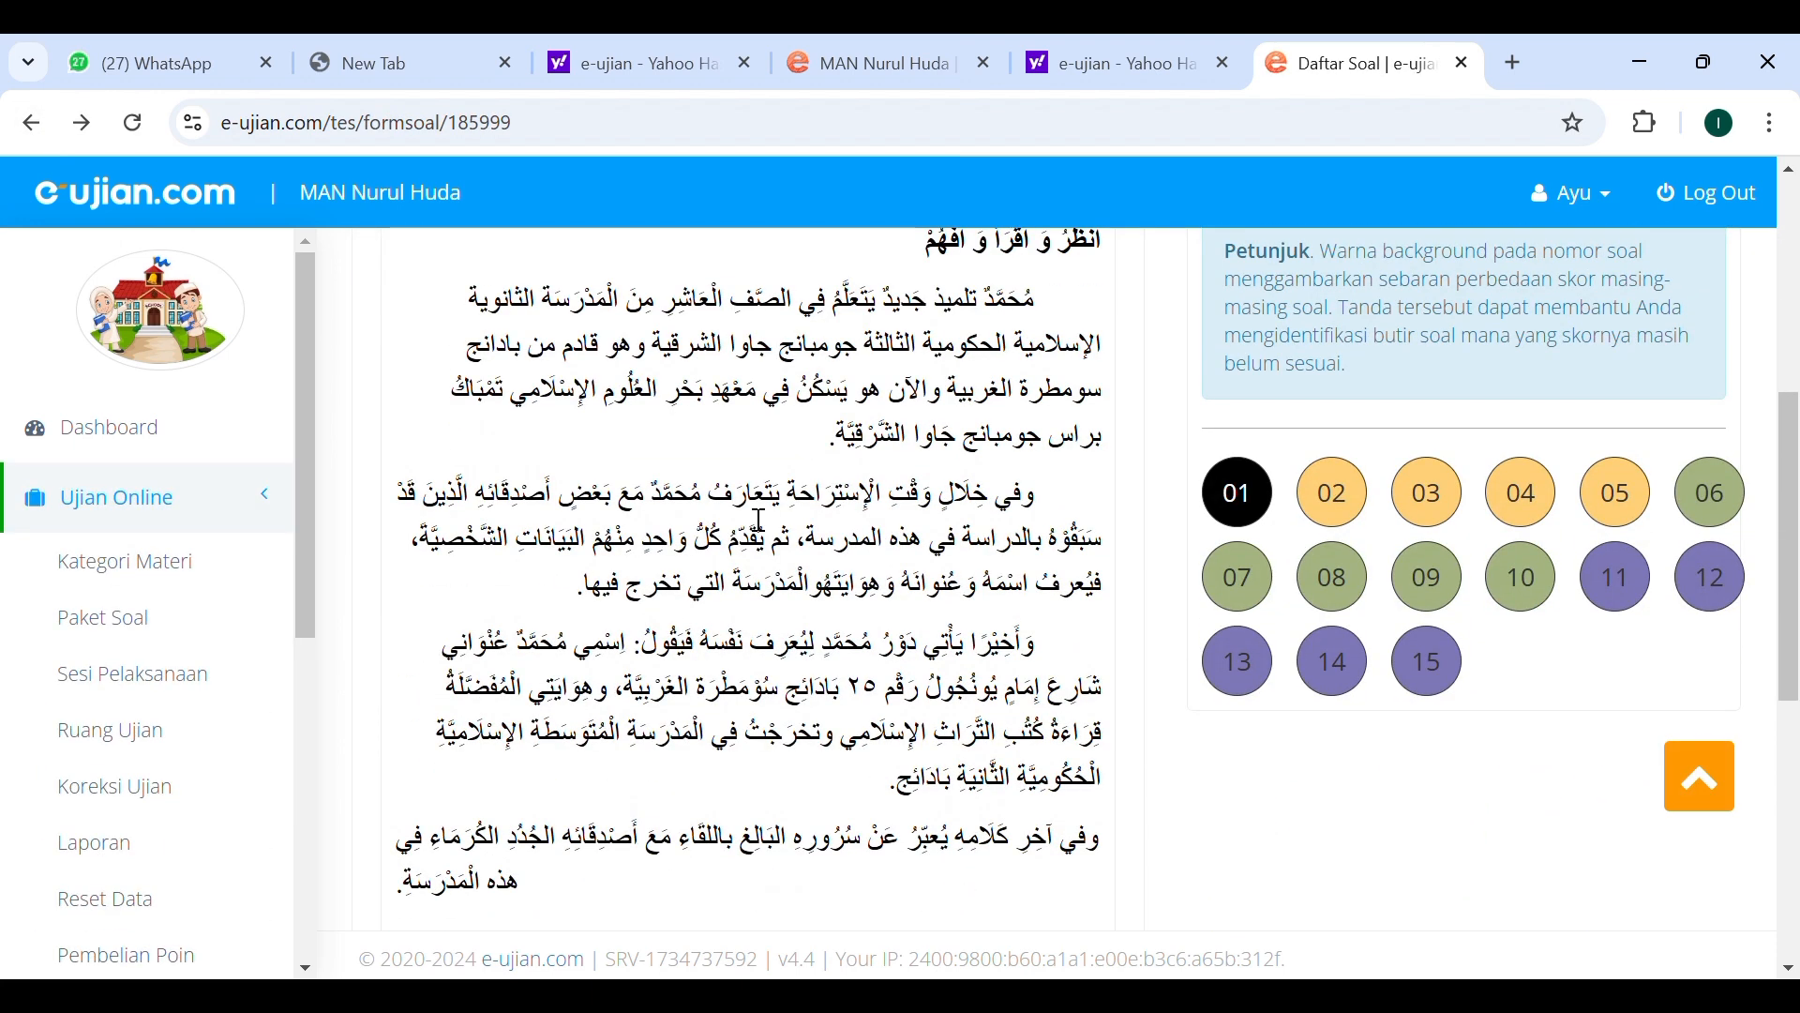
Scroll to question 1 in the package's question list and open it for editing.
{"action": "scroll", "coordinate": [1239, 506], "scroll_direction": "up", "scroll_amount": 2}
{"action": "scroll", "coordinate": [823, 630], "scroll_direction": "down", "scroll_amount": 6}
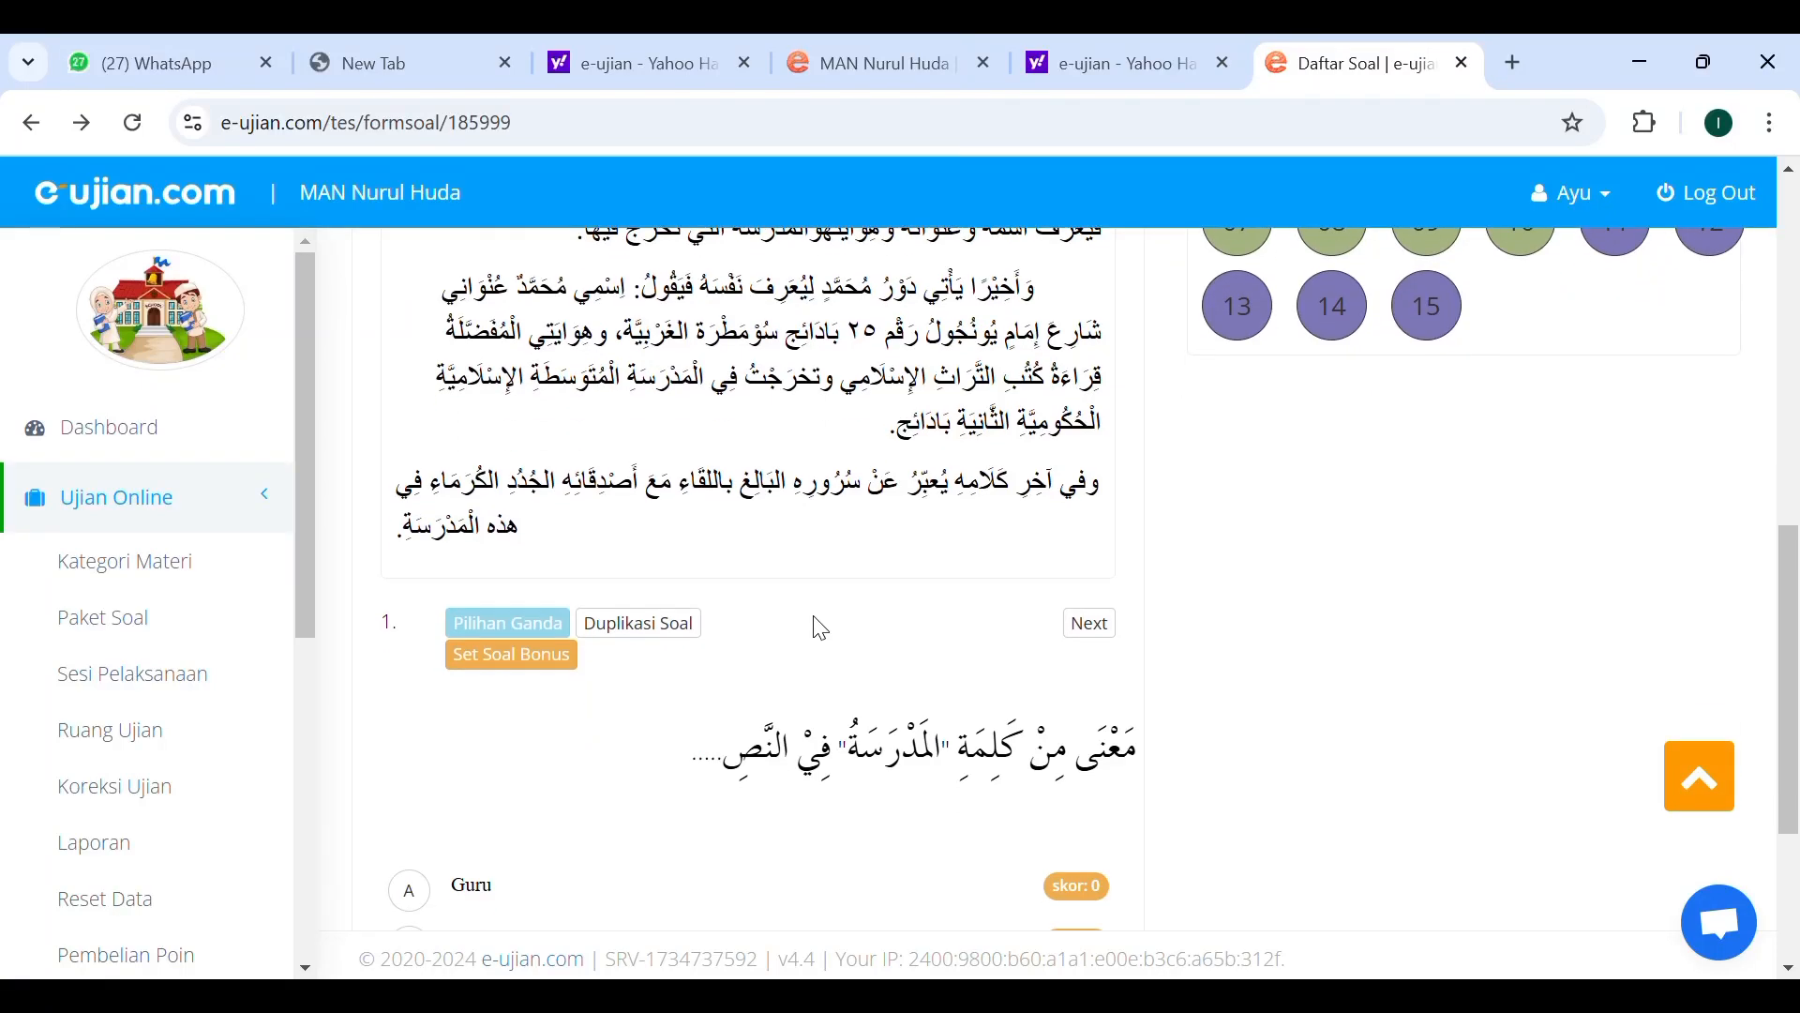
{"action": "scroll", "coordinate": [623, 793], "scroll_direction": "down", "scroll_amount": 3}
{"action": "scroll", "coordinate": [624, 796], "scroll_direction": "down", "scroll_amount": 1}
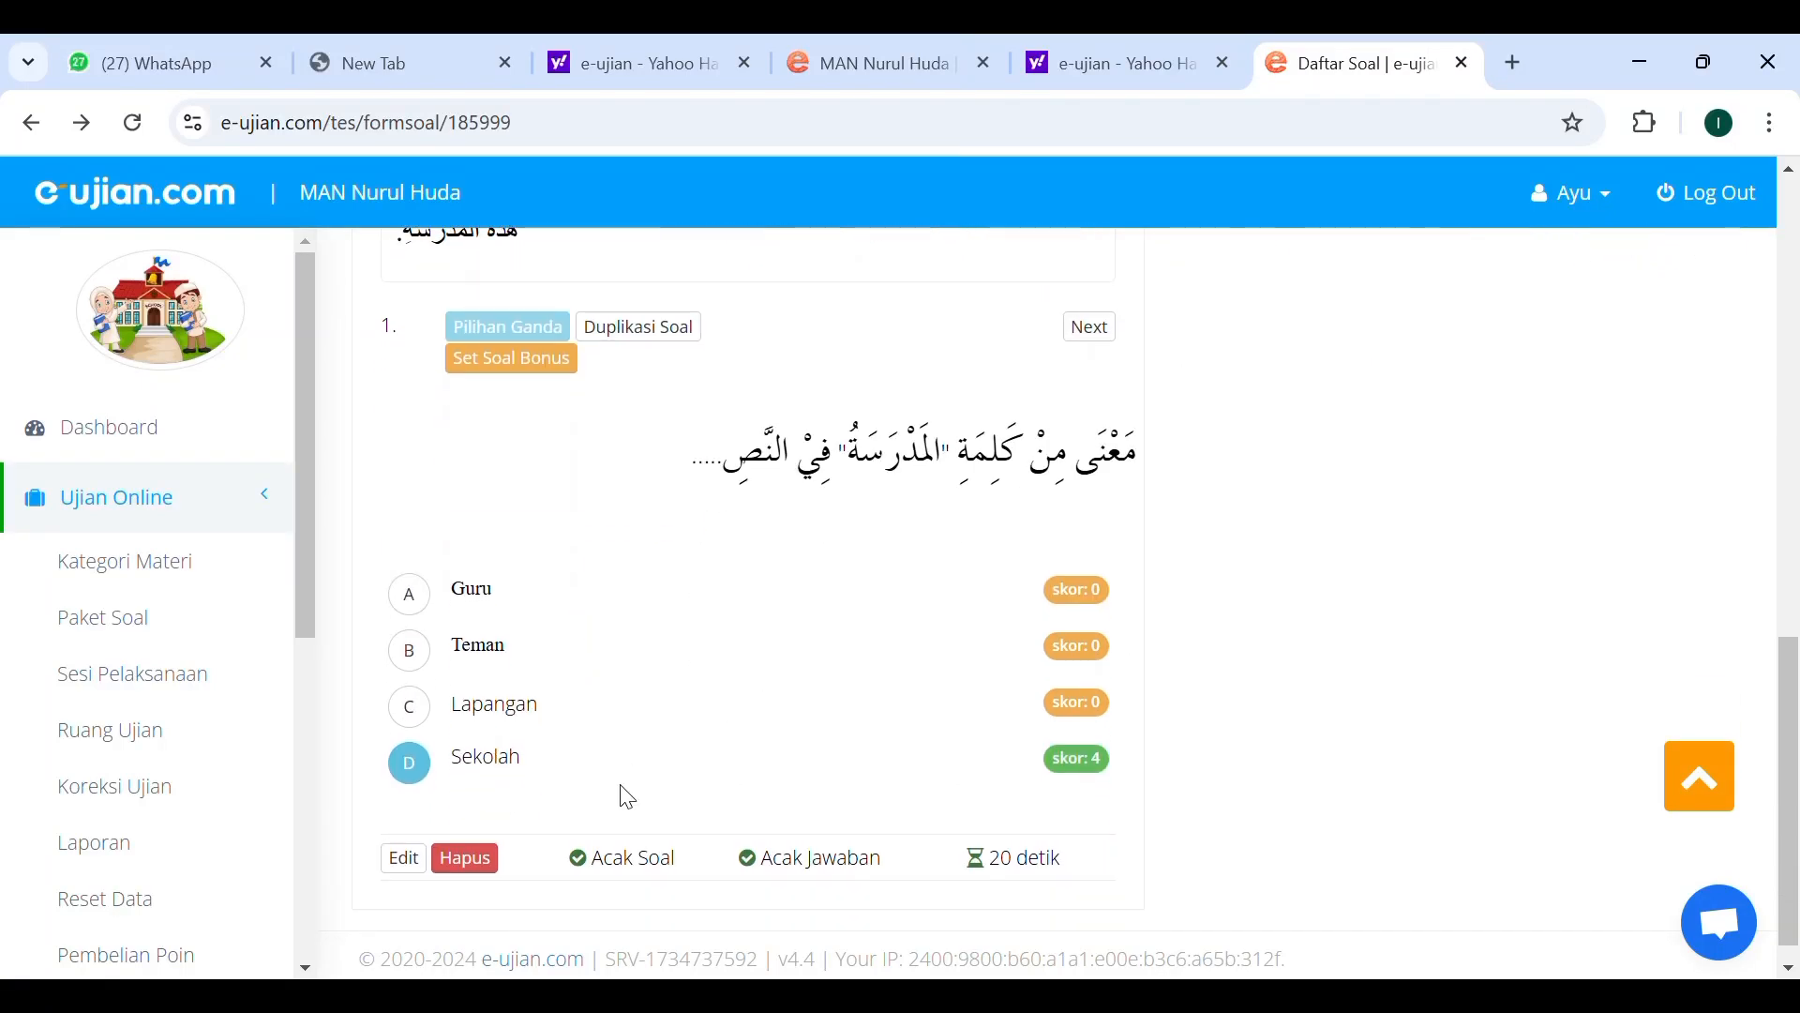
{"action": "left_click", "coordinate": [404, 858]}
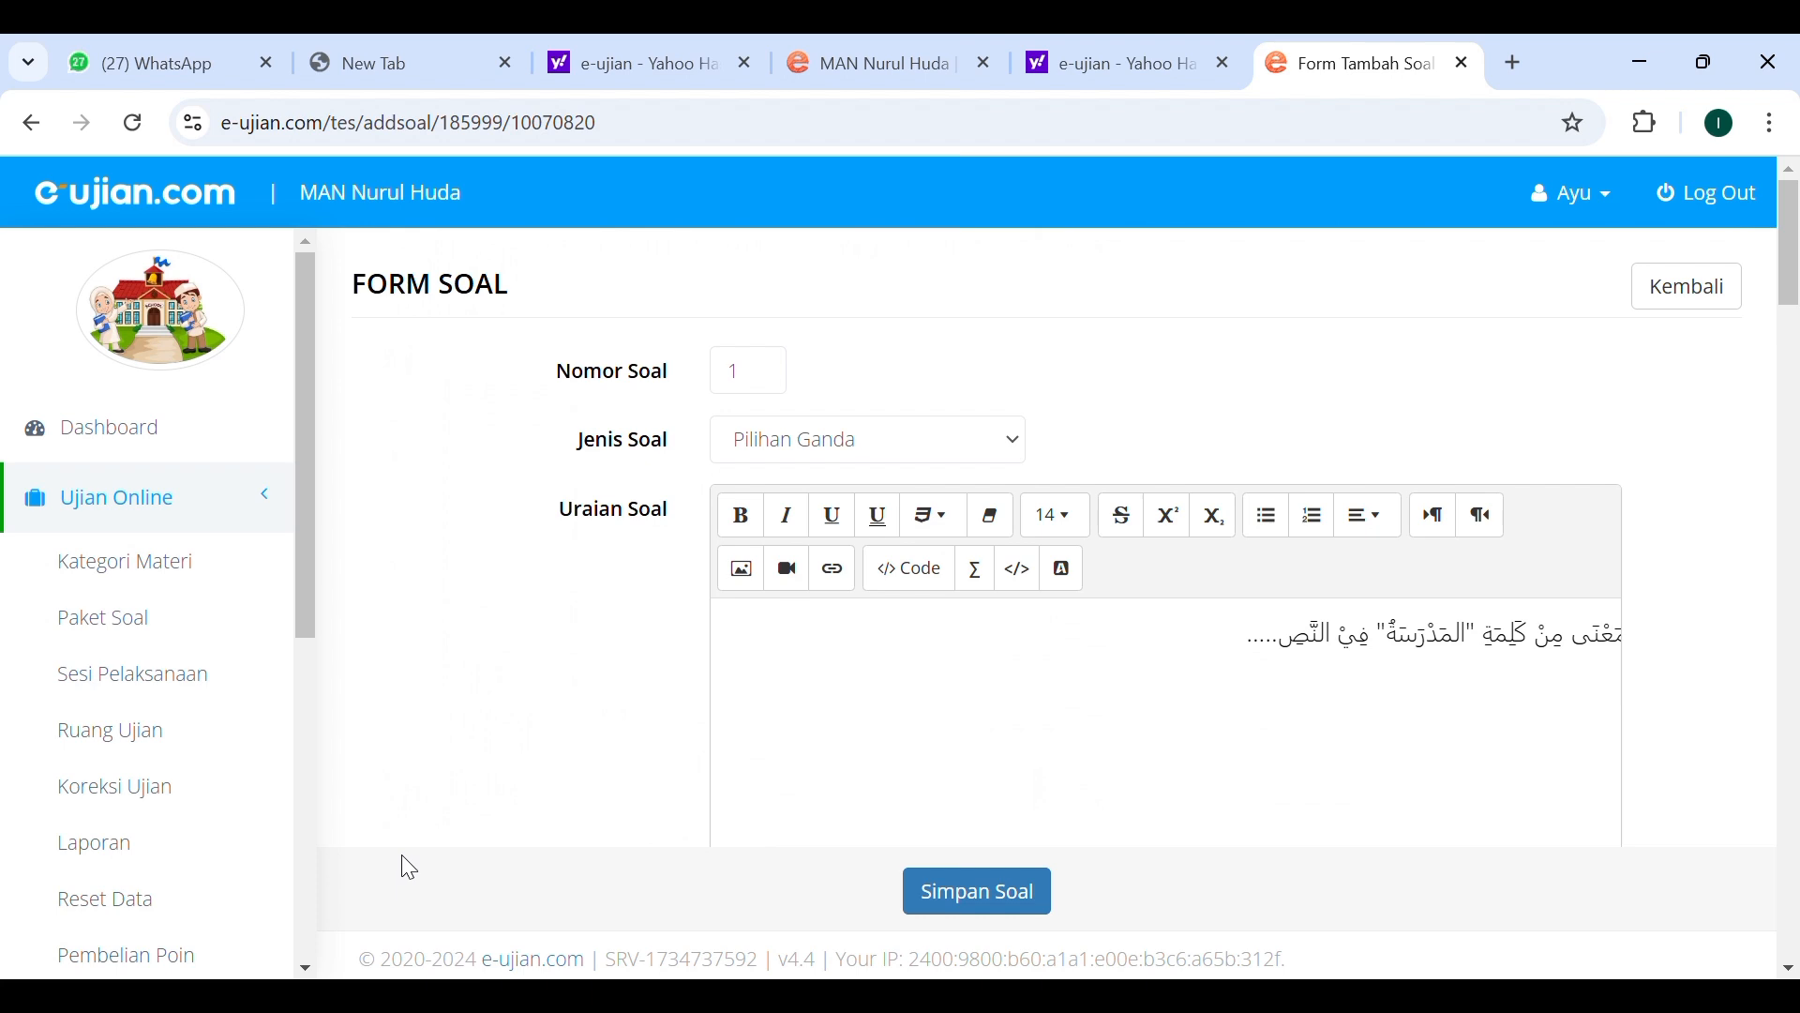
Review question 1's difficulty, shuffle, time limit, reading passage and answer options in the edit form.
{"action": "scroll", "coordinate": [928, 716], "scroll_direction": "down", "scroll_amount": 8}
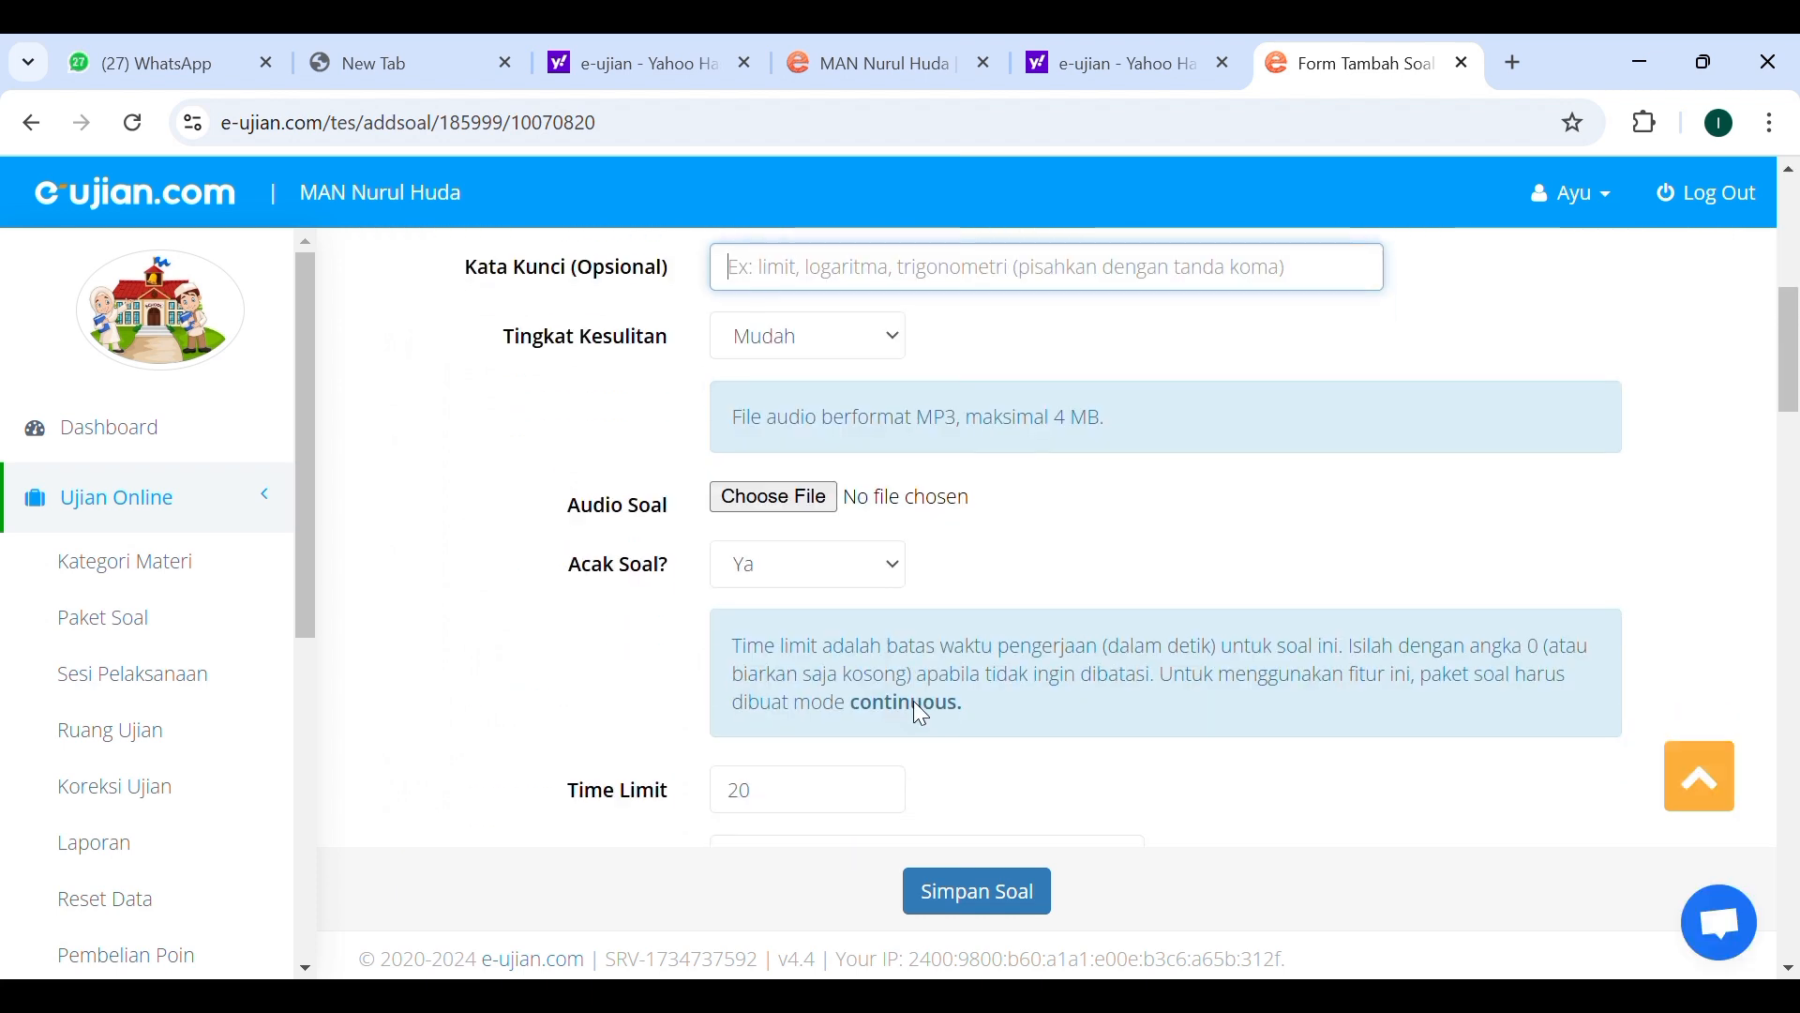
{"action": "scroll", "coordinate": [916, 704], "scroll_direction": "down", "scroll_amount": 1}
{"action": "scroll", "coordinate": [922, 710], "scroll_direction": "down", "scroll_amount": 4}
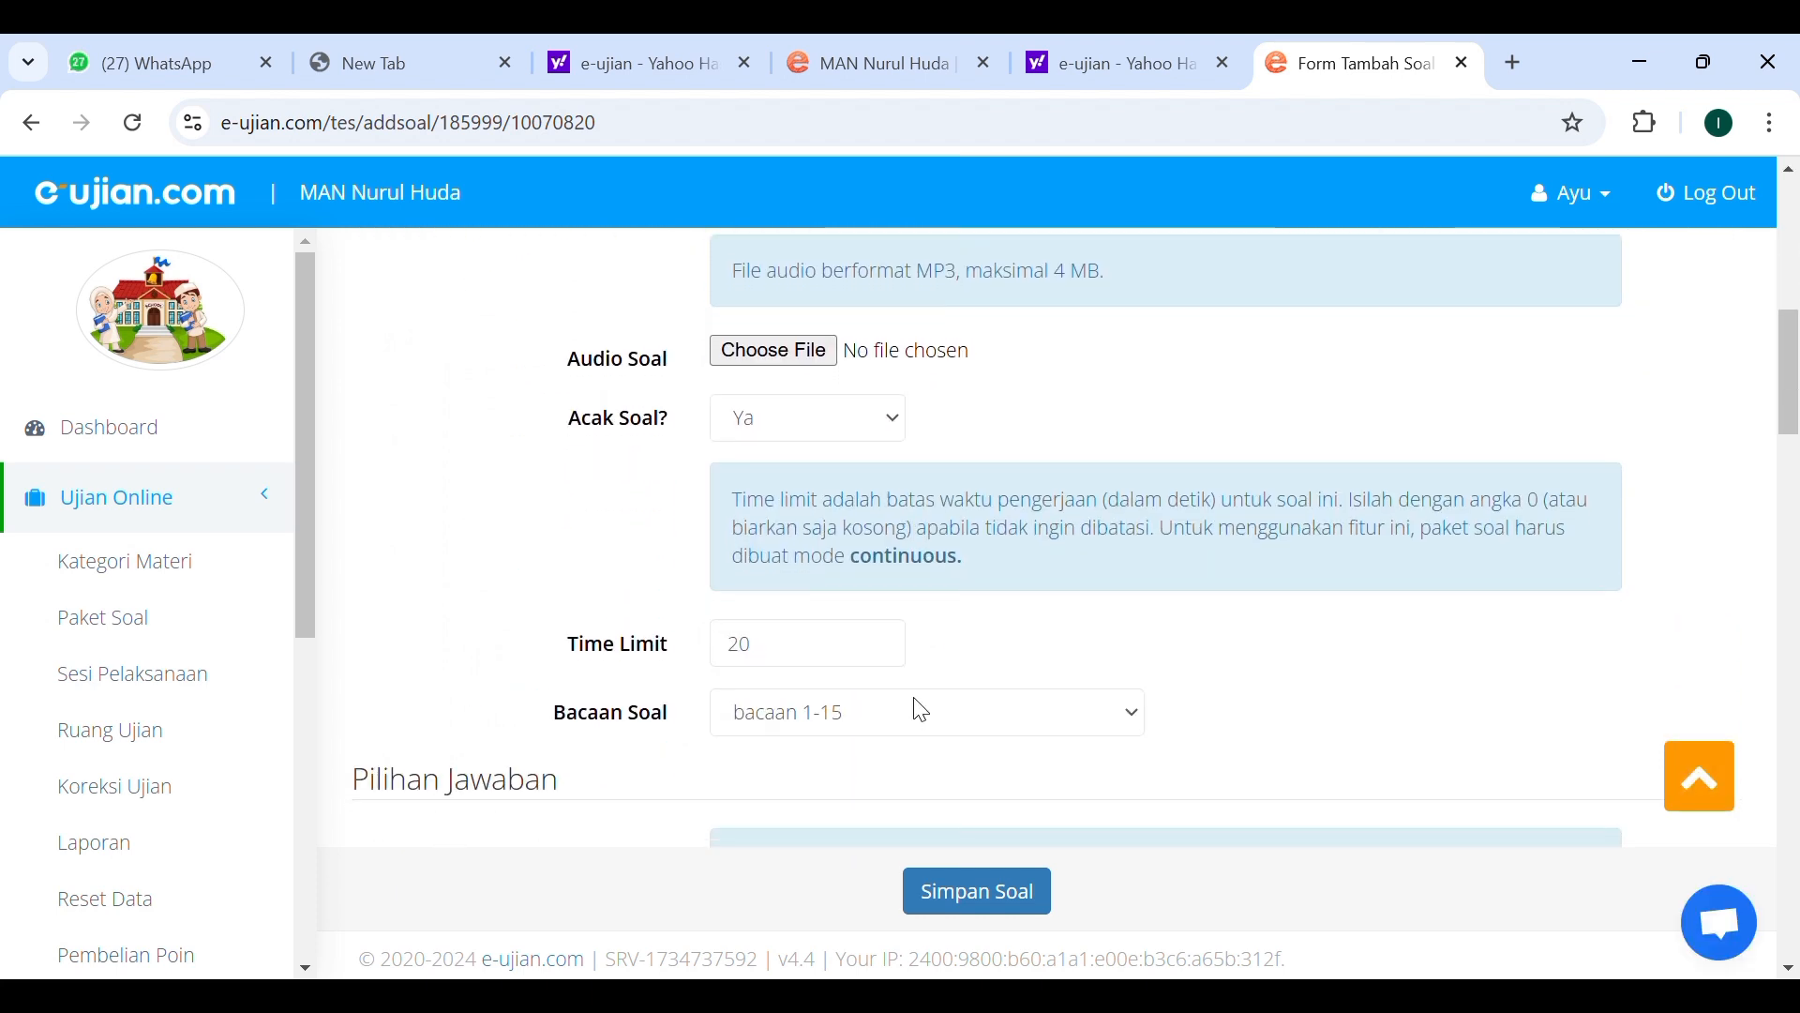
{"action": "scroll", "coordinate": [928, 711], "scroll_direction": "down", "scroll_amount": 6}
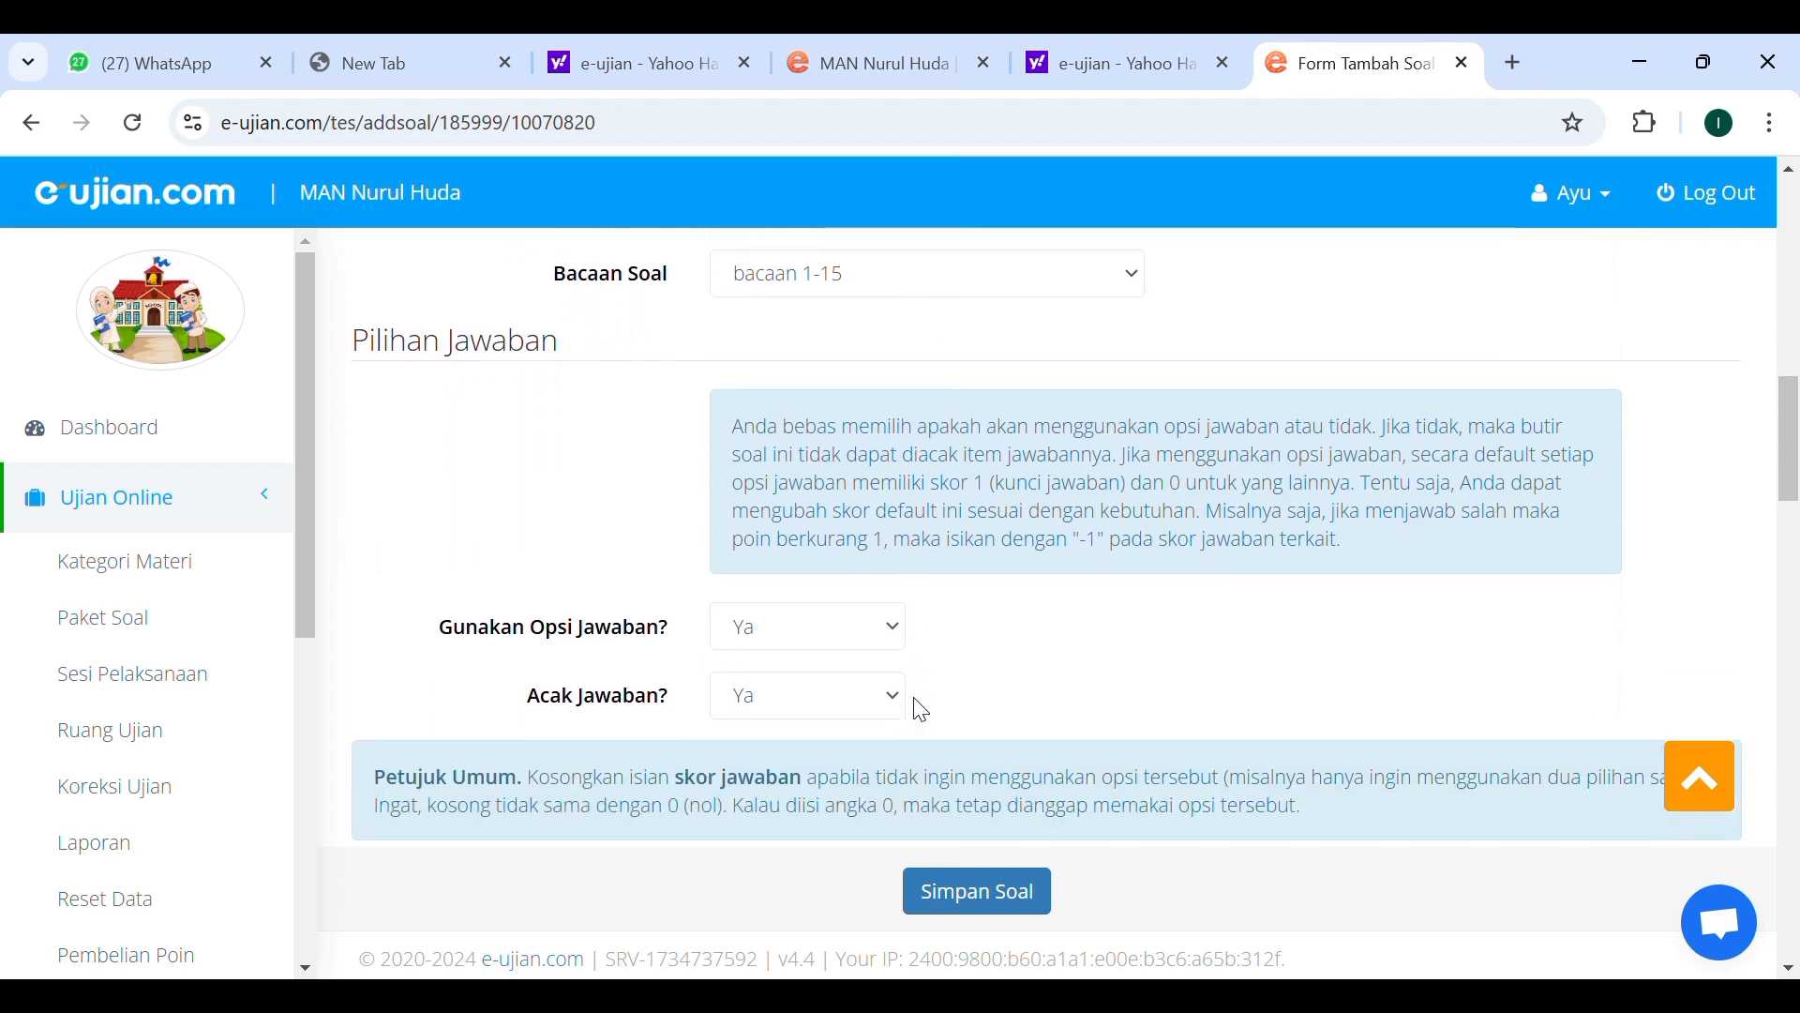
{"action": "scroll", "coordinate": [924, 711], "scroll_direction": "down", "scroll_amount": 3}
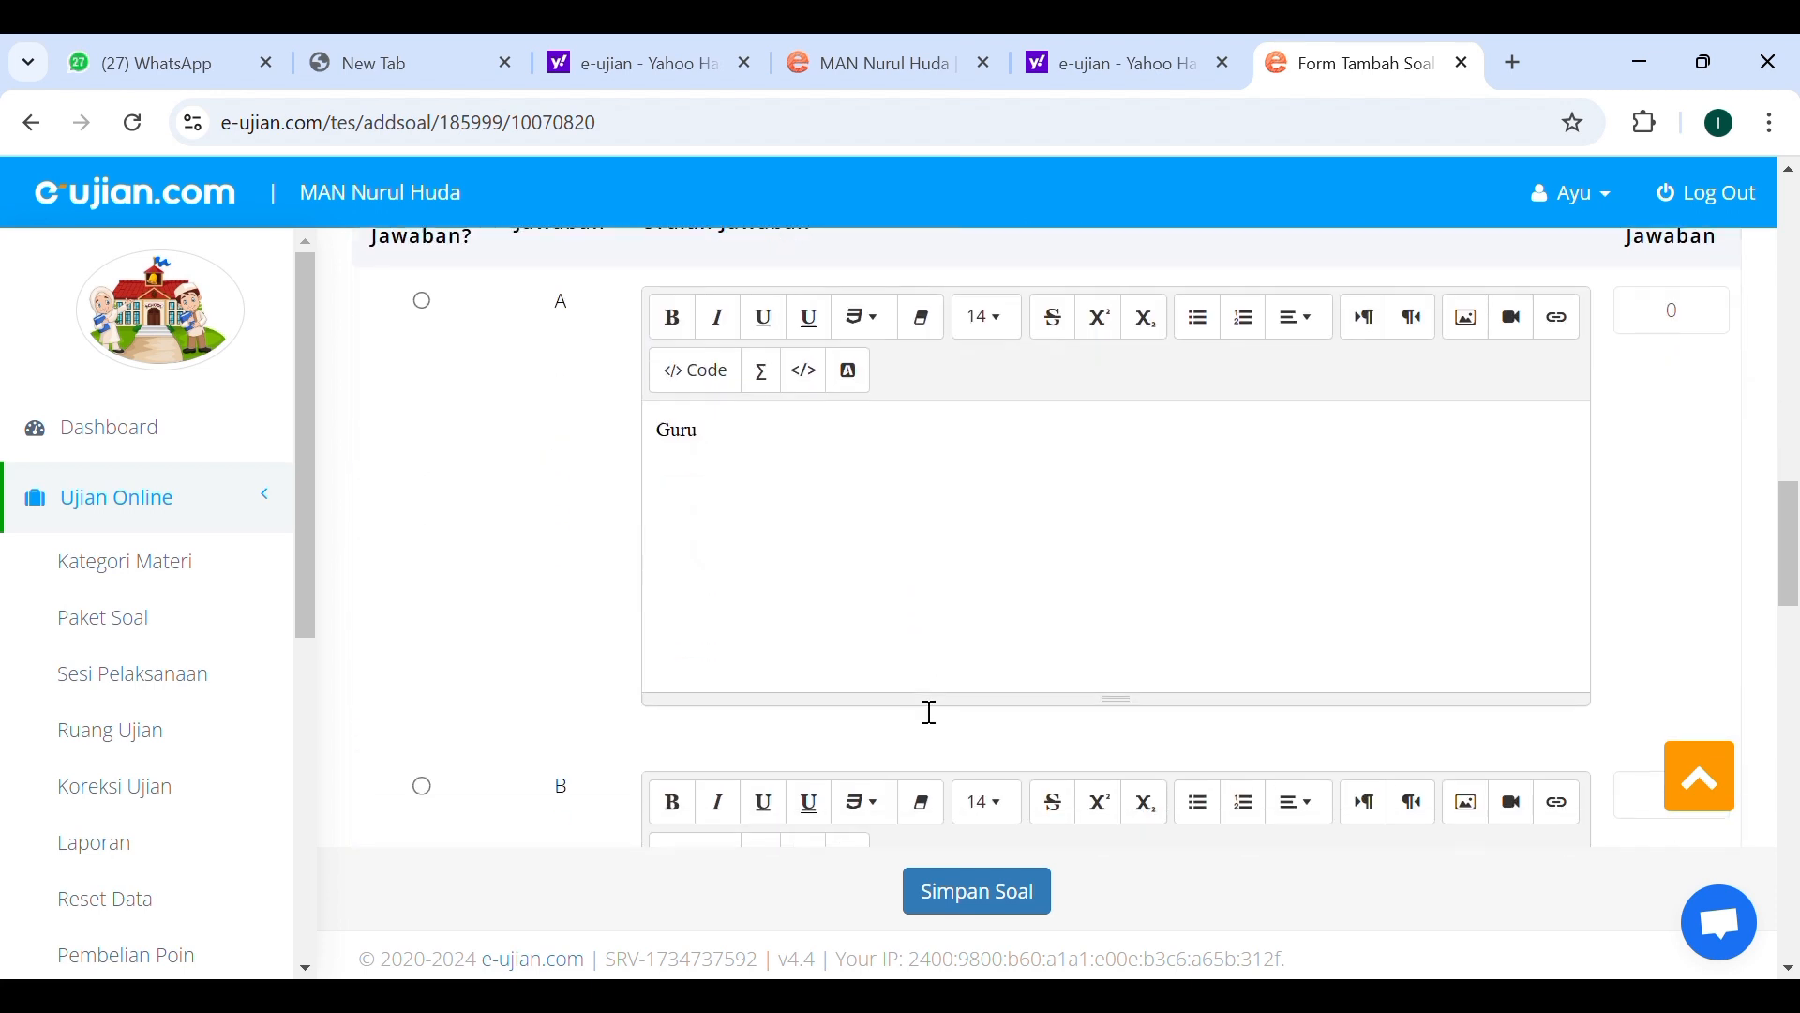
{"action": "scroll", "coordinate": [829, 539], "scroll_direction": "down", "scroll_amount": 8}
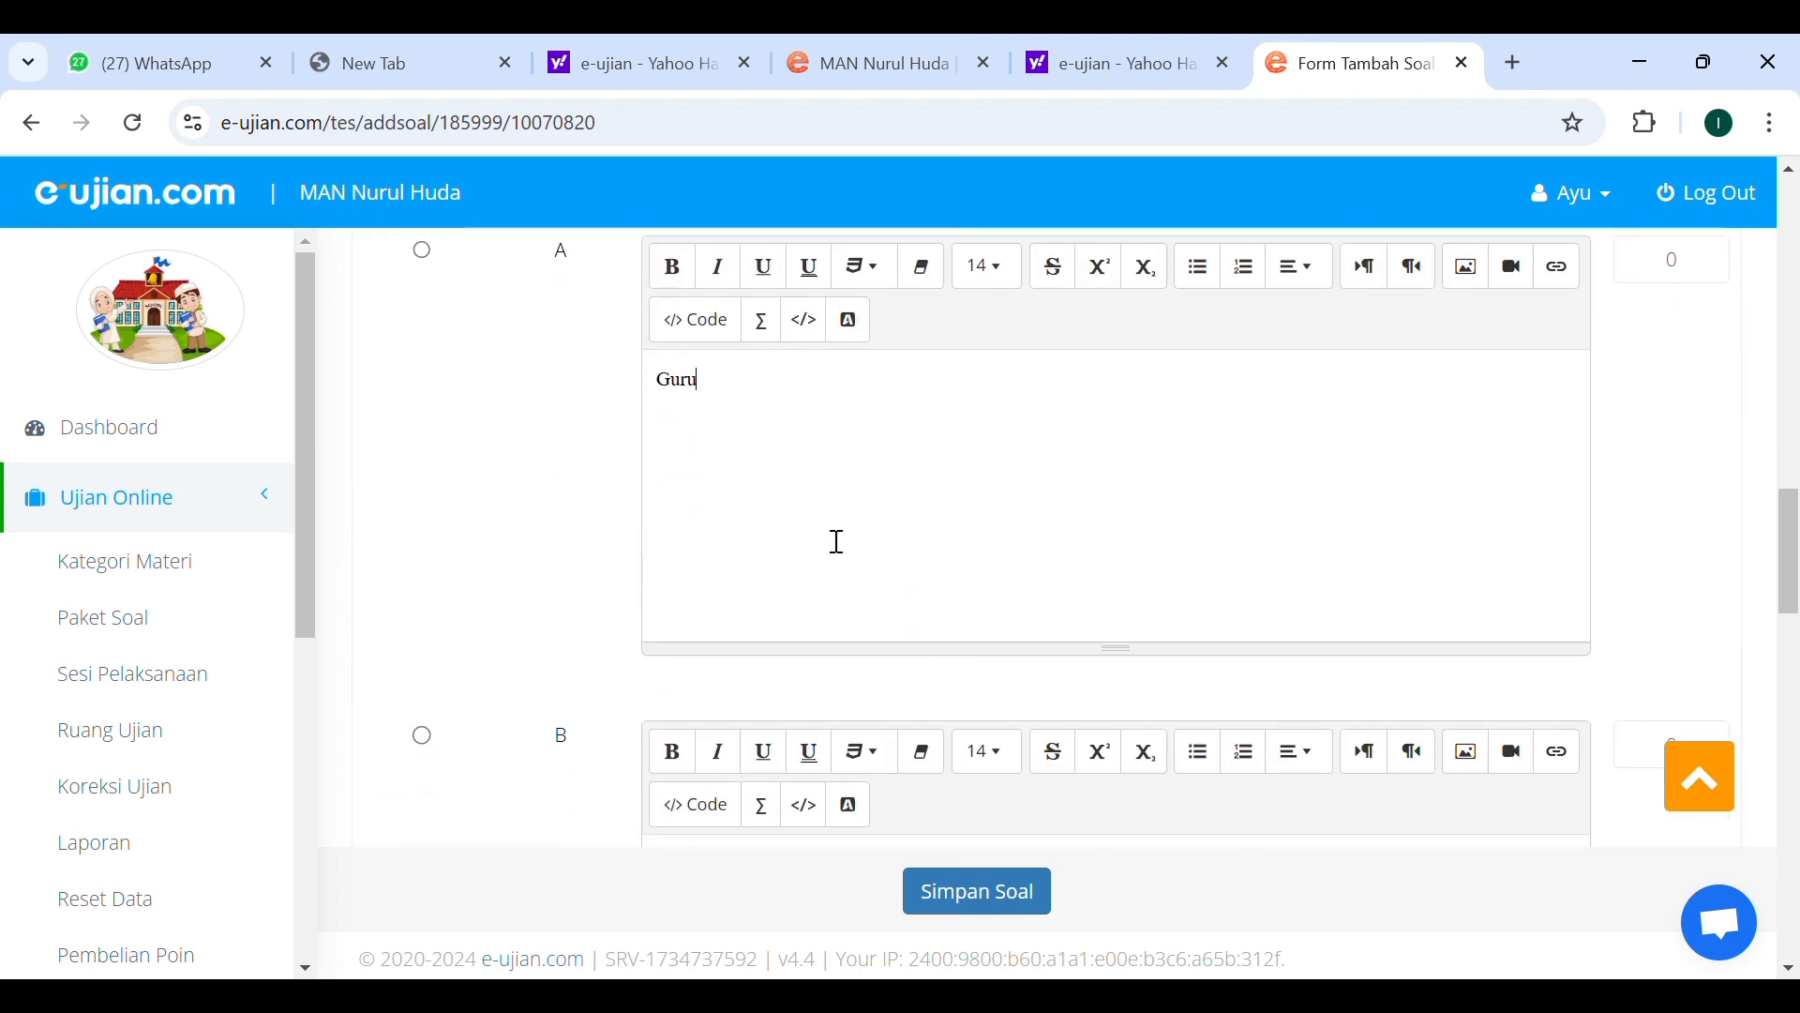
{"action": "scroll", "coordinate": [829, 539], "scroll_direction": "down", "scroll_amount": 3}
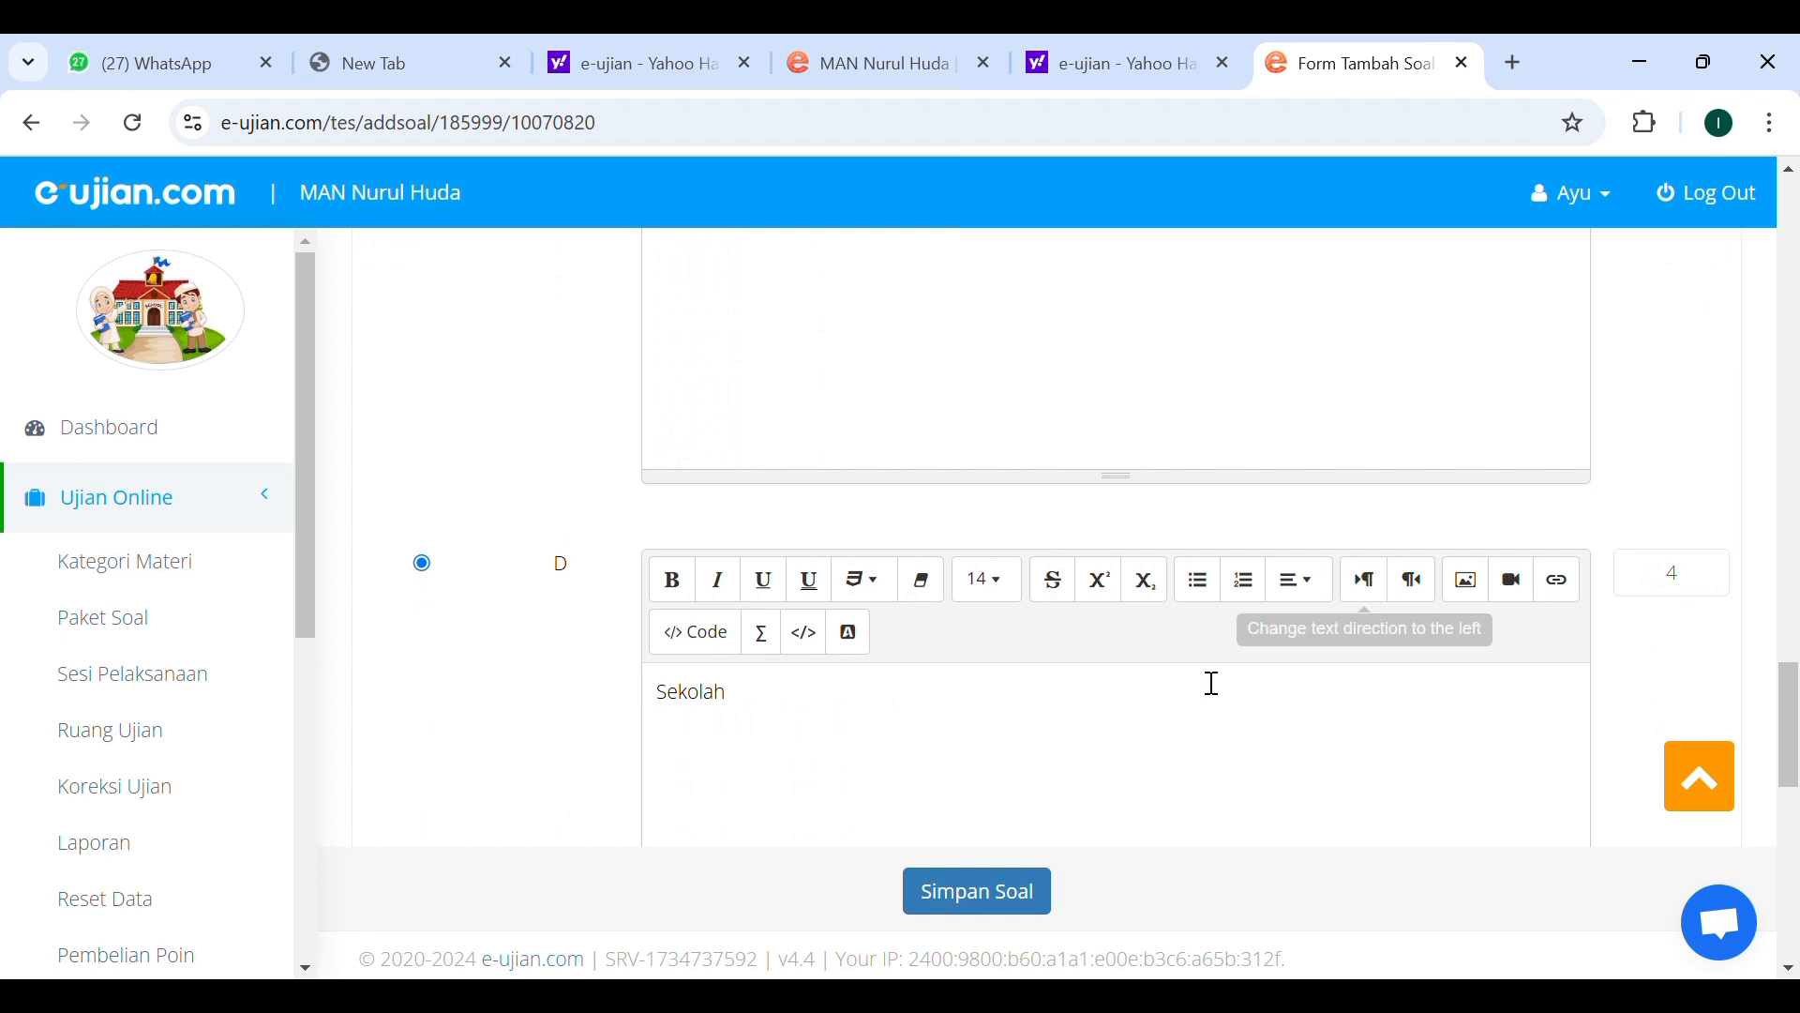
{"action": "scroll", "coordinate": [1210, 684], "scroll_direction": "down", "scroll_amount": 5}
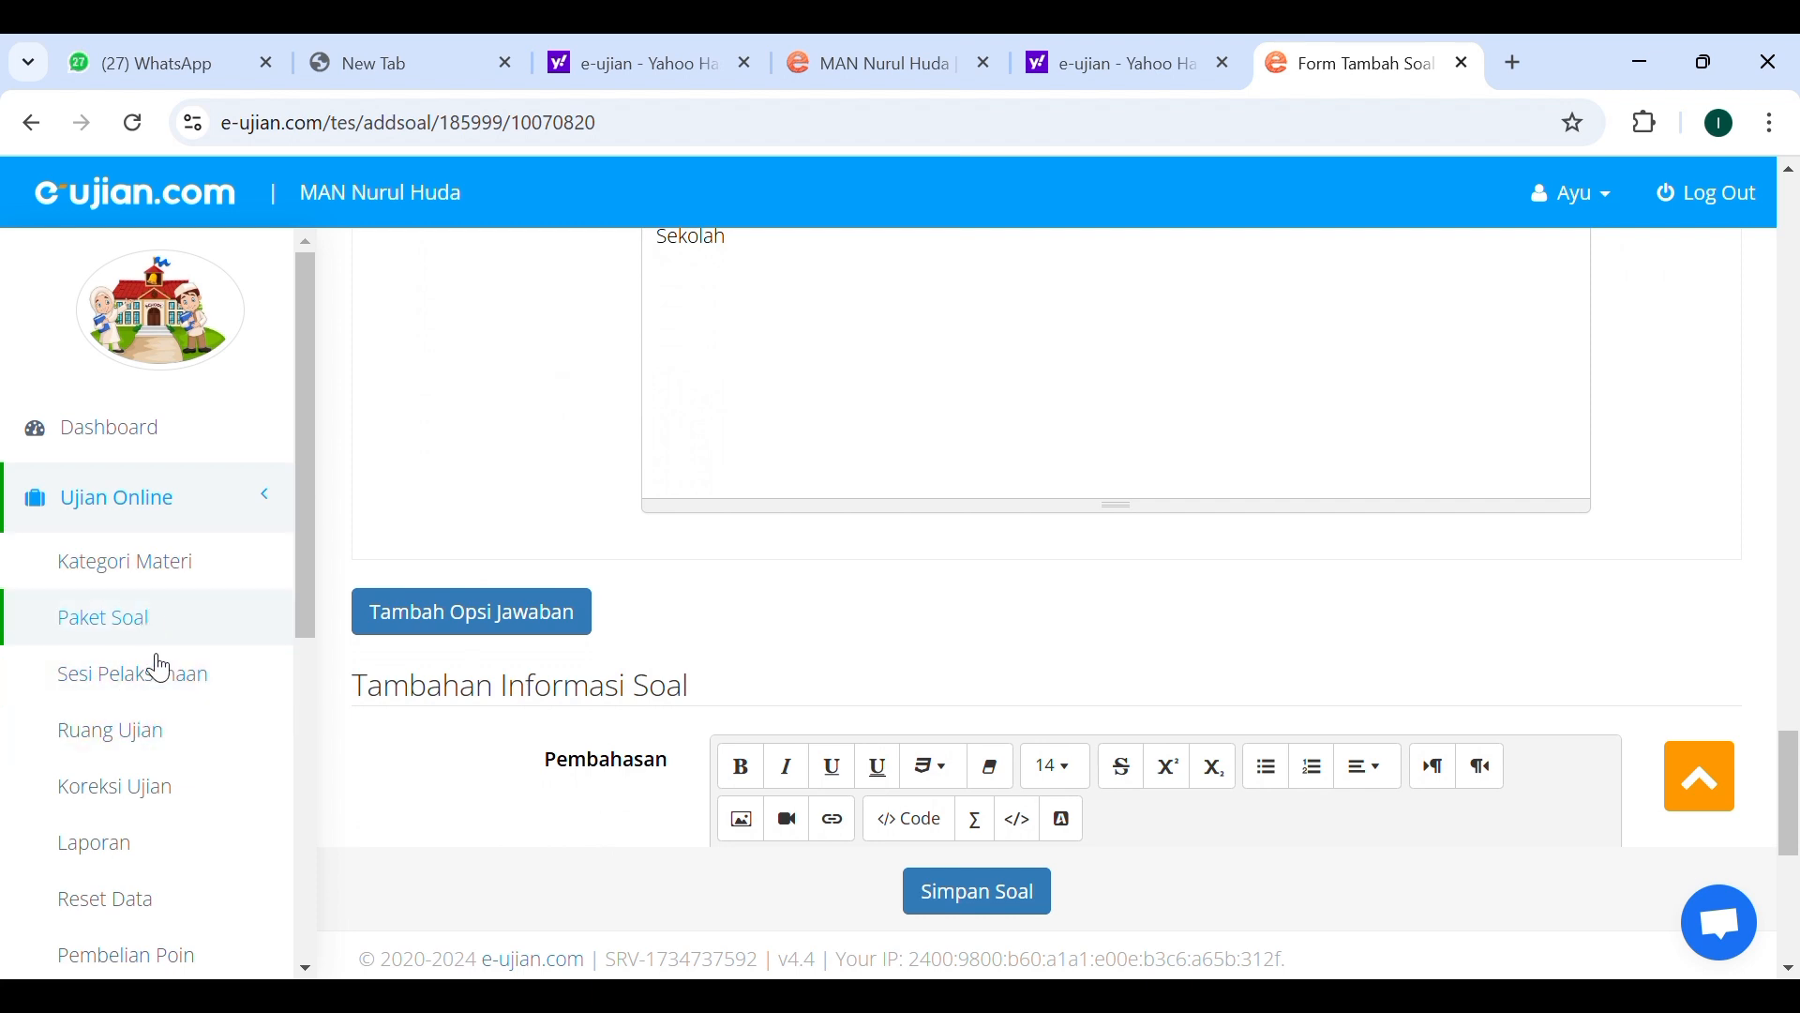
{"action": "scroll", "coordinate": [164, 696], "scroll_direction": "down", "scroll_amount": 1}
Open the Koreksi Ujian page listing sessions that need manual correction.
{"action": "left_click", "coordinate": [160, 694]}
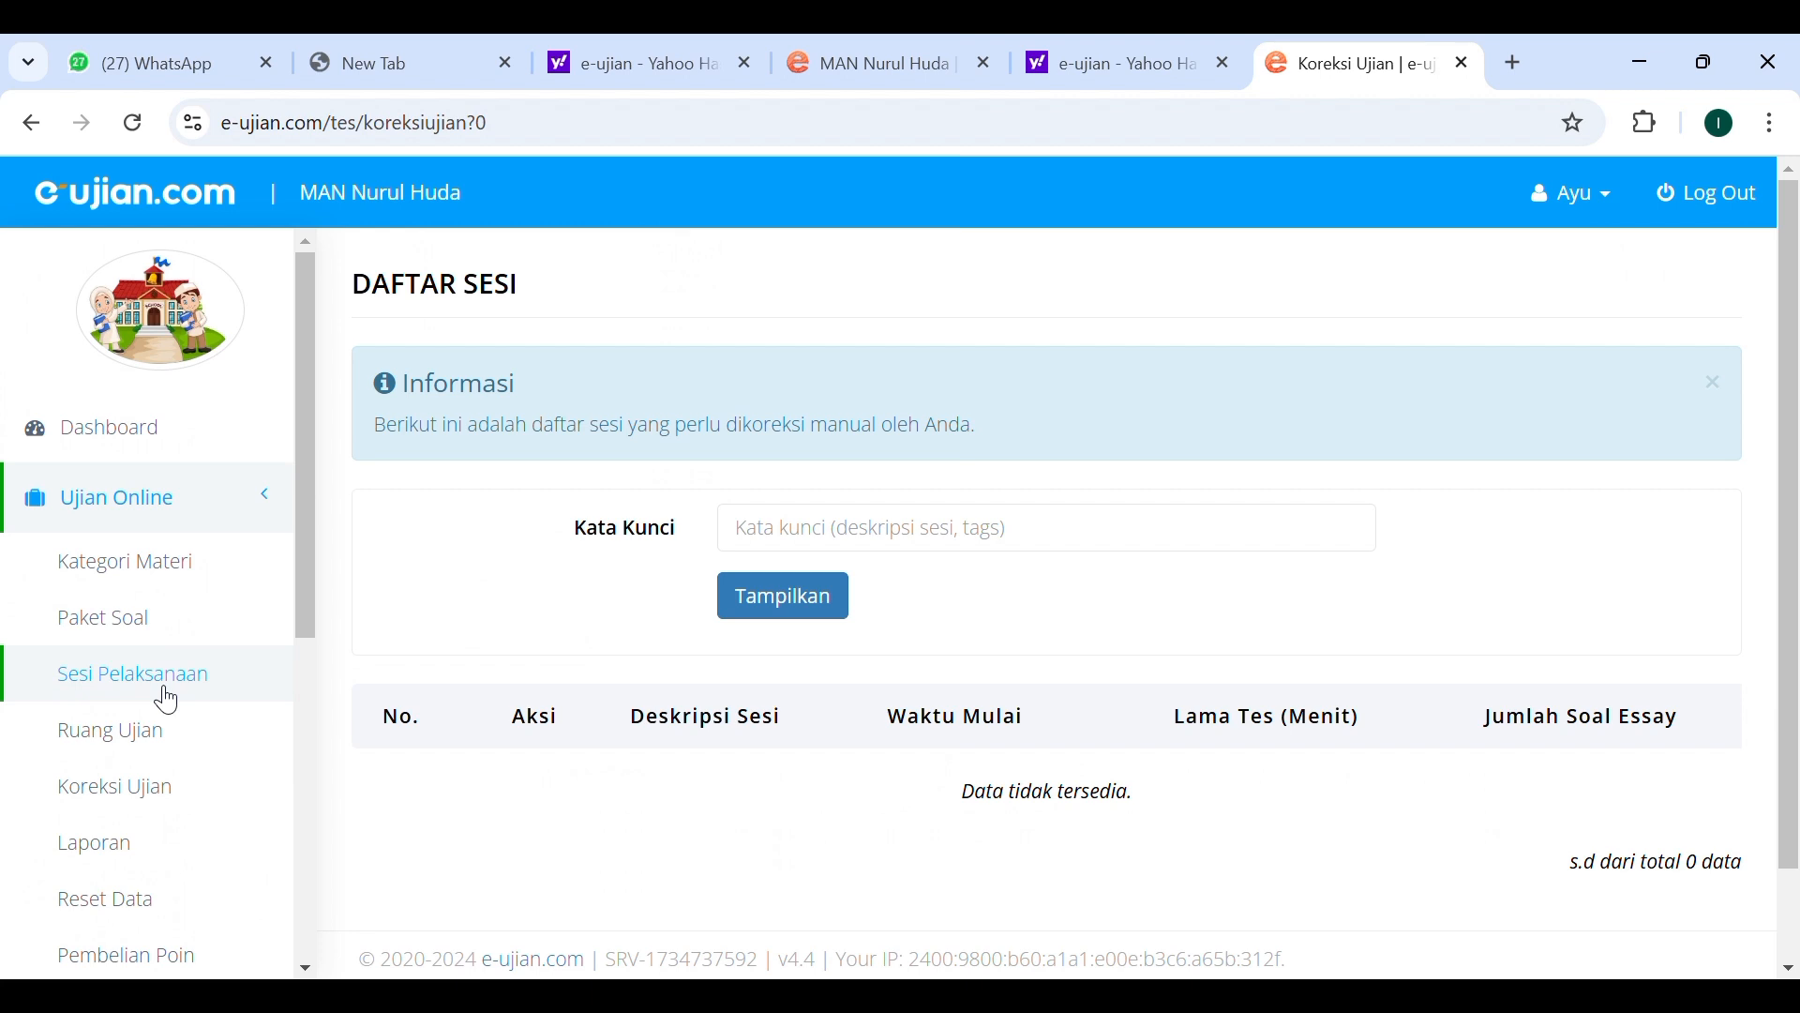
{"action": "scroll", "coordinate": [167, 698], "scroll_direction": "down", "scroll_amount": 2}
{"action": "scroll", "coordinate": [167, 699], "scroll_direction": "down", "scroll_amount": 1}
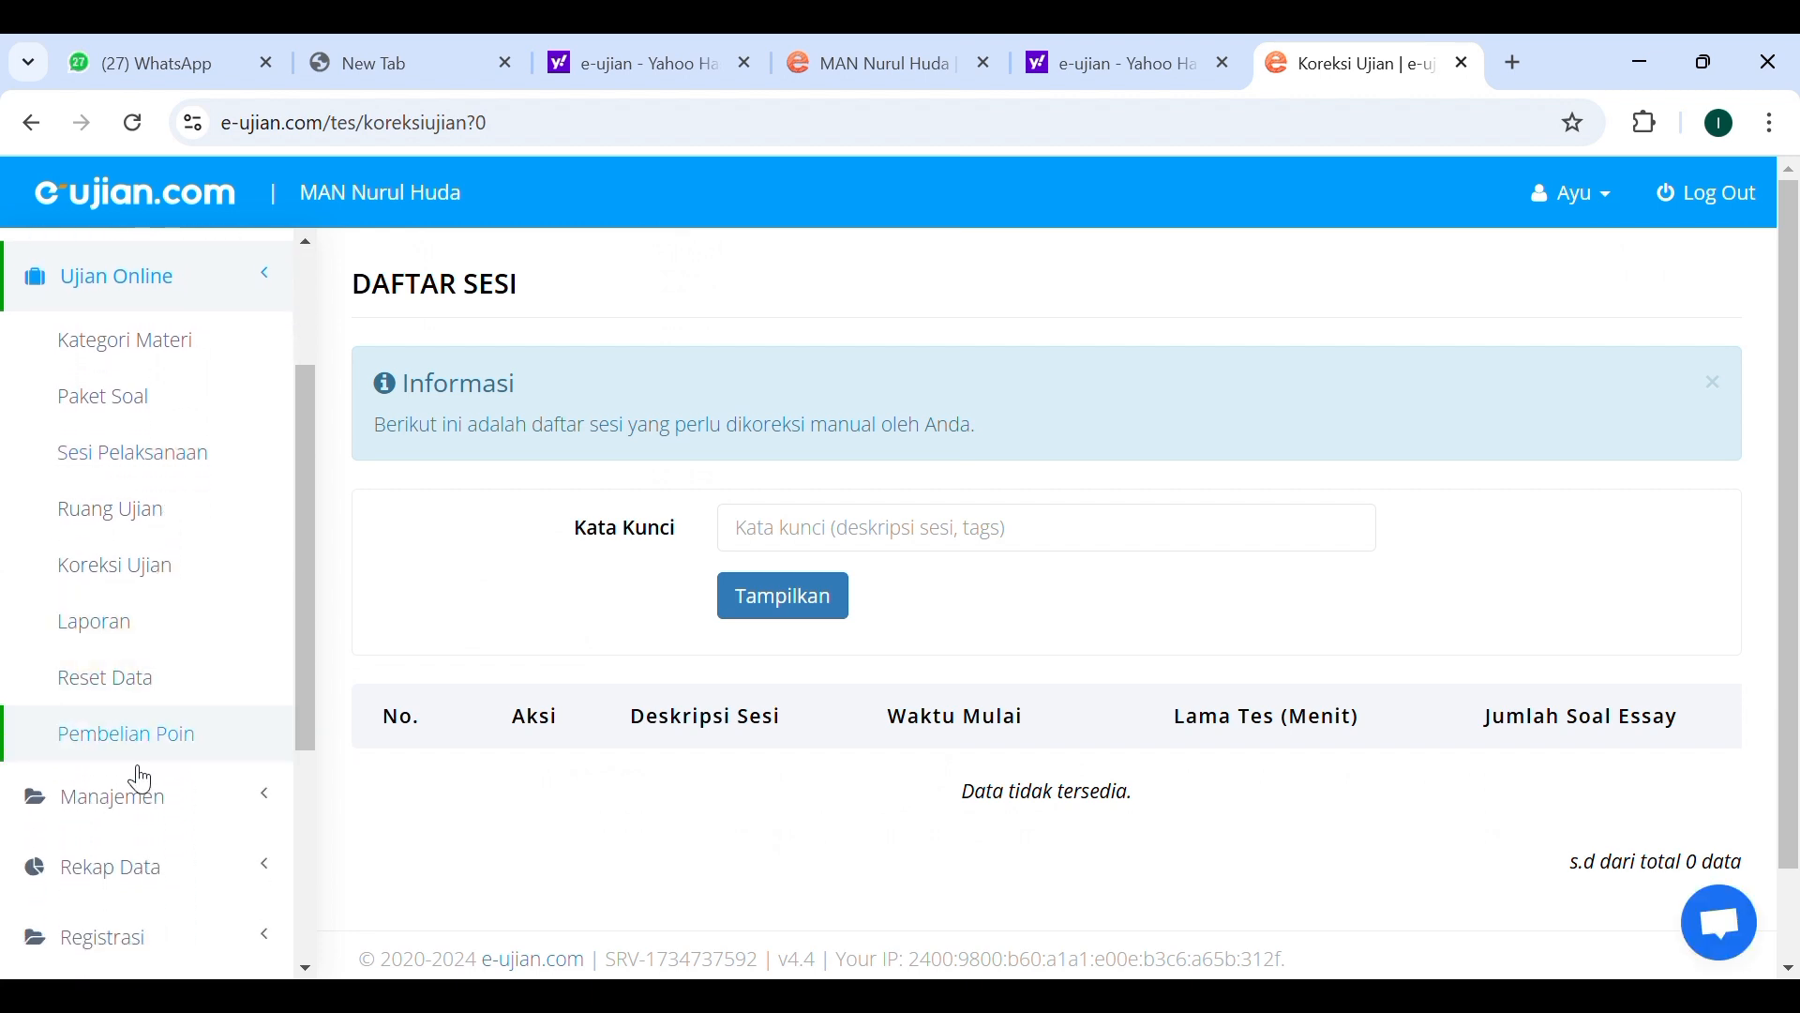
Open the Grup Sesi list under Manajemen and review the existing session groups.
{"action": "left_click", "coordinate": [136, 797]}
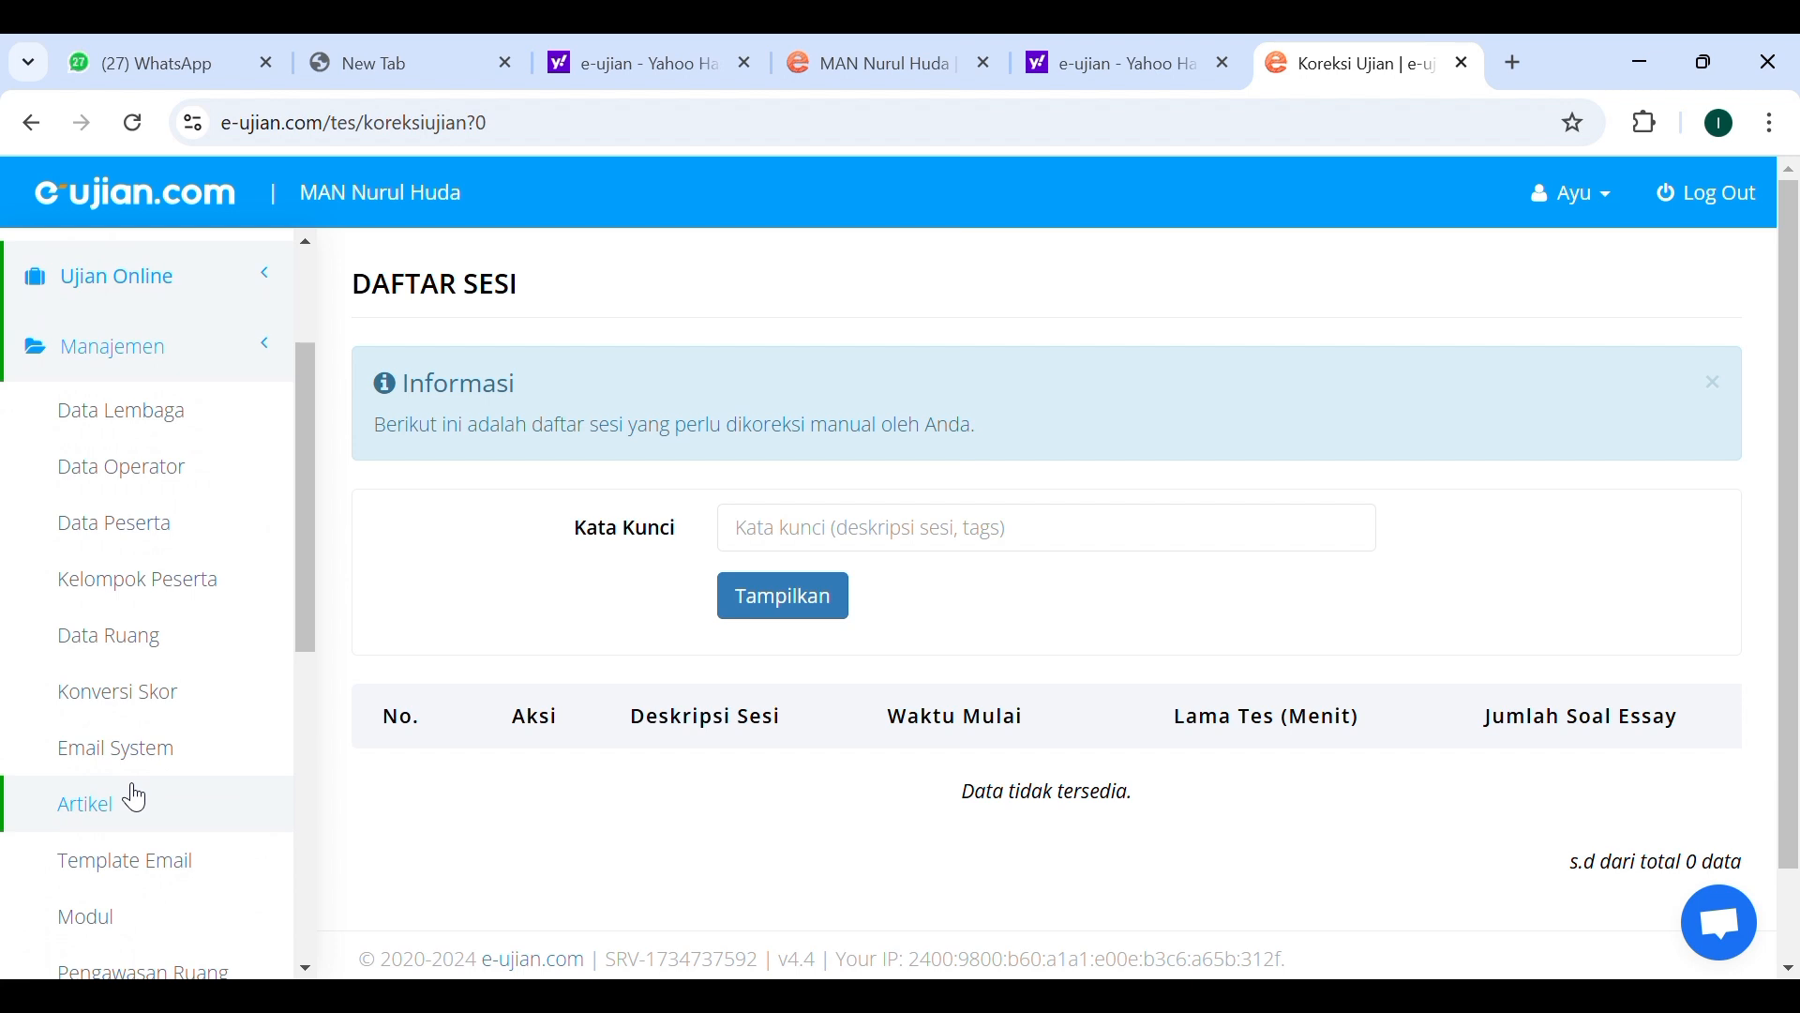
{"action": "scroll", "coordinate": [136, 797], "scroll_direction": "down", "scroll_amount": 3}
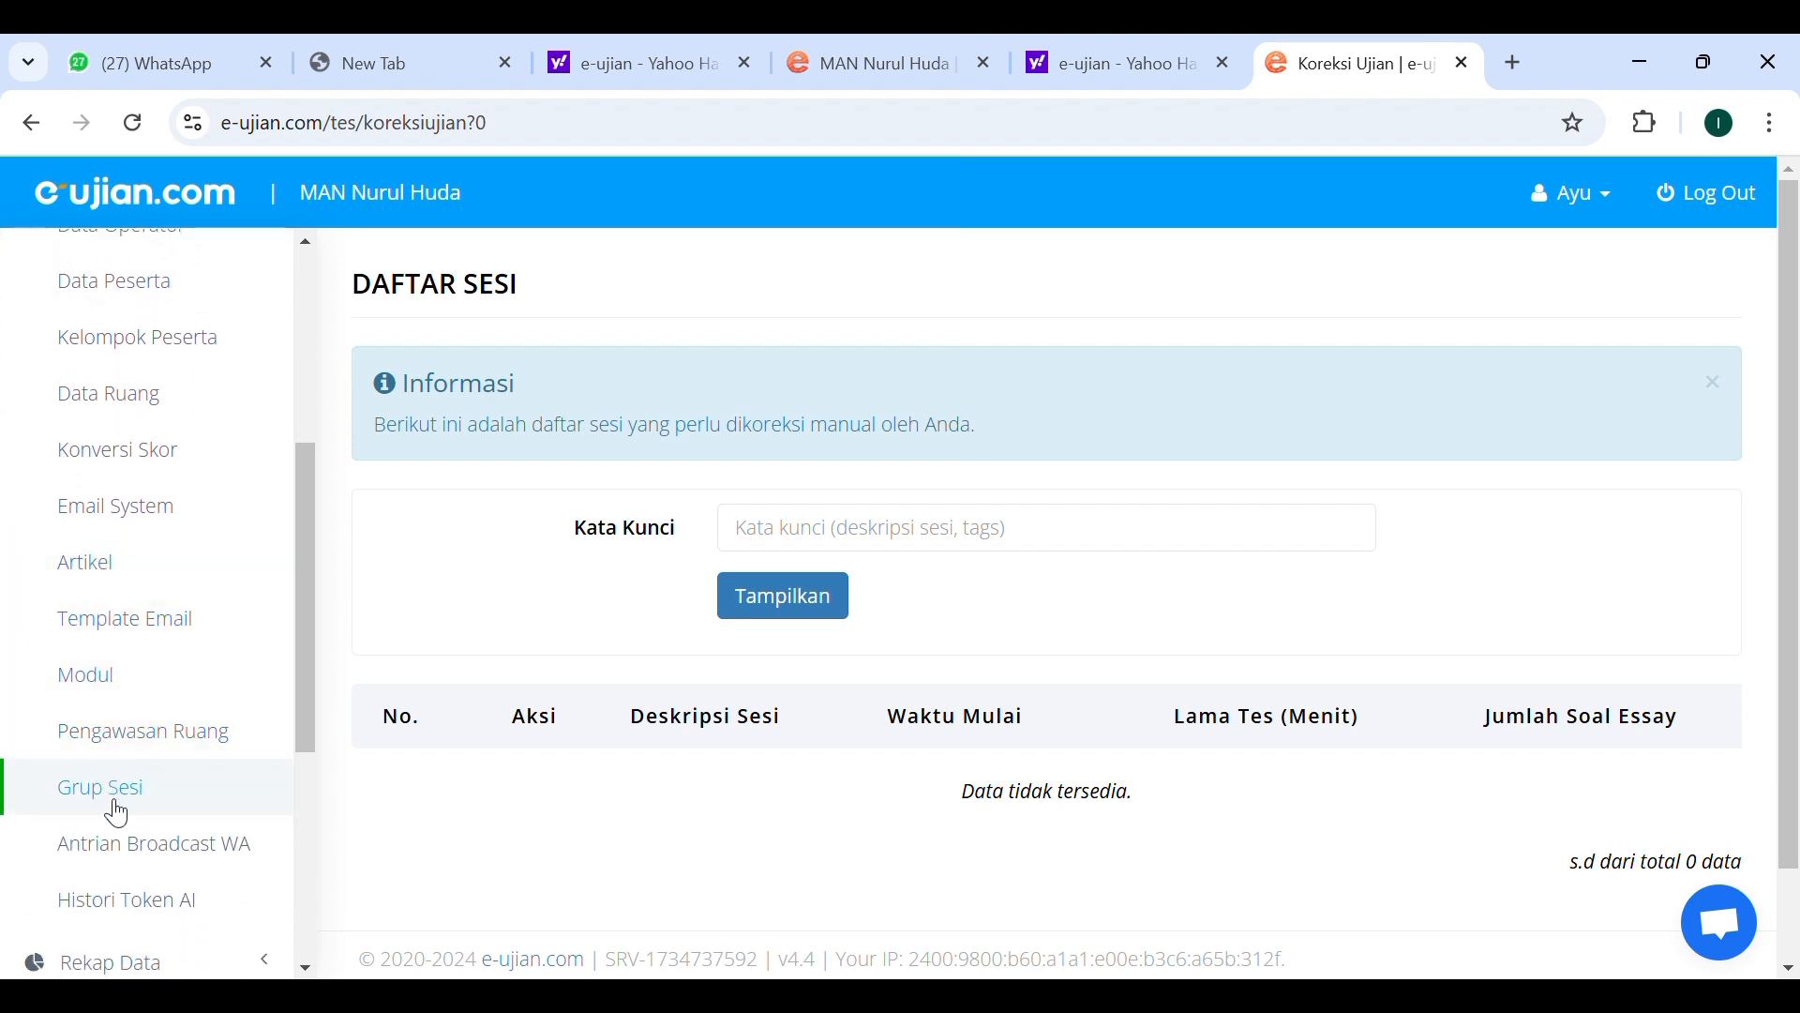
{"action": "left_click", "coordinate": [132, 793]}
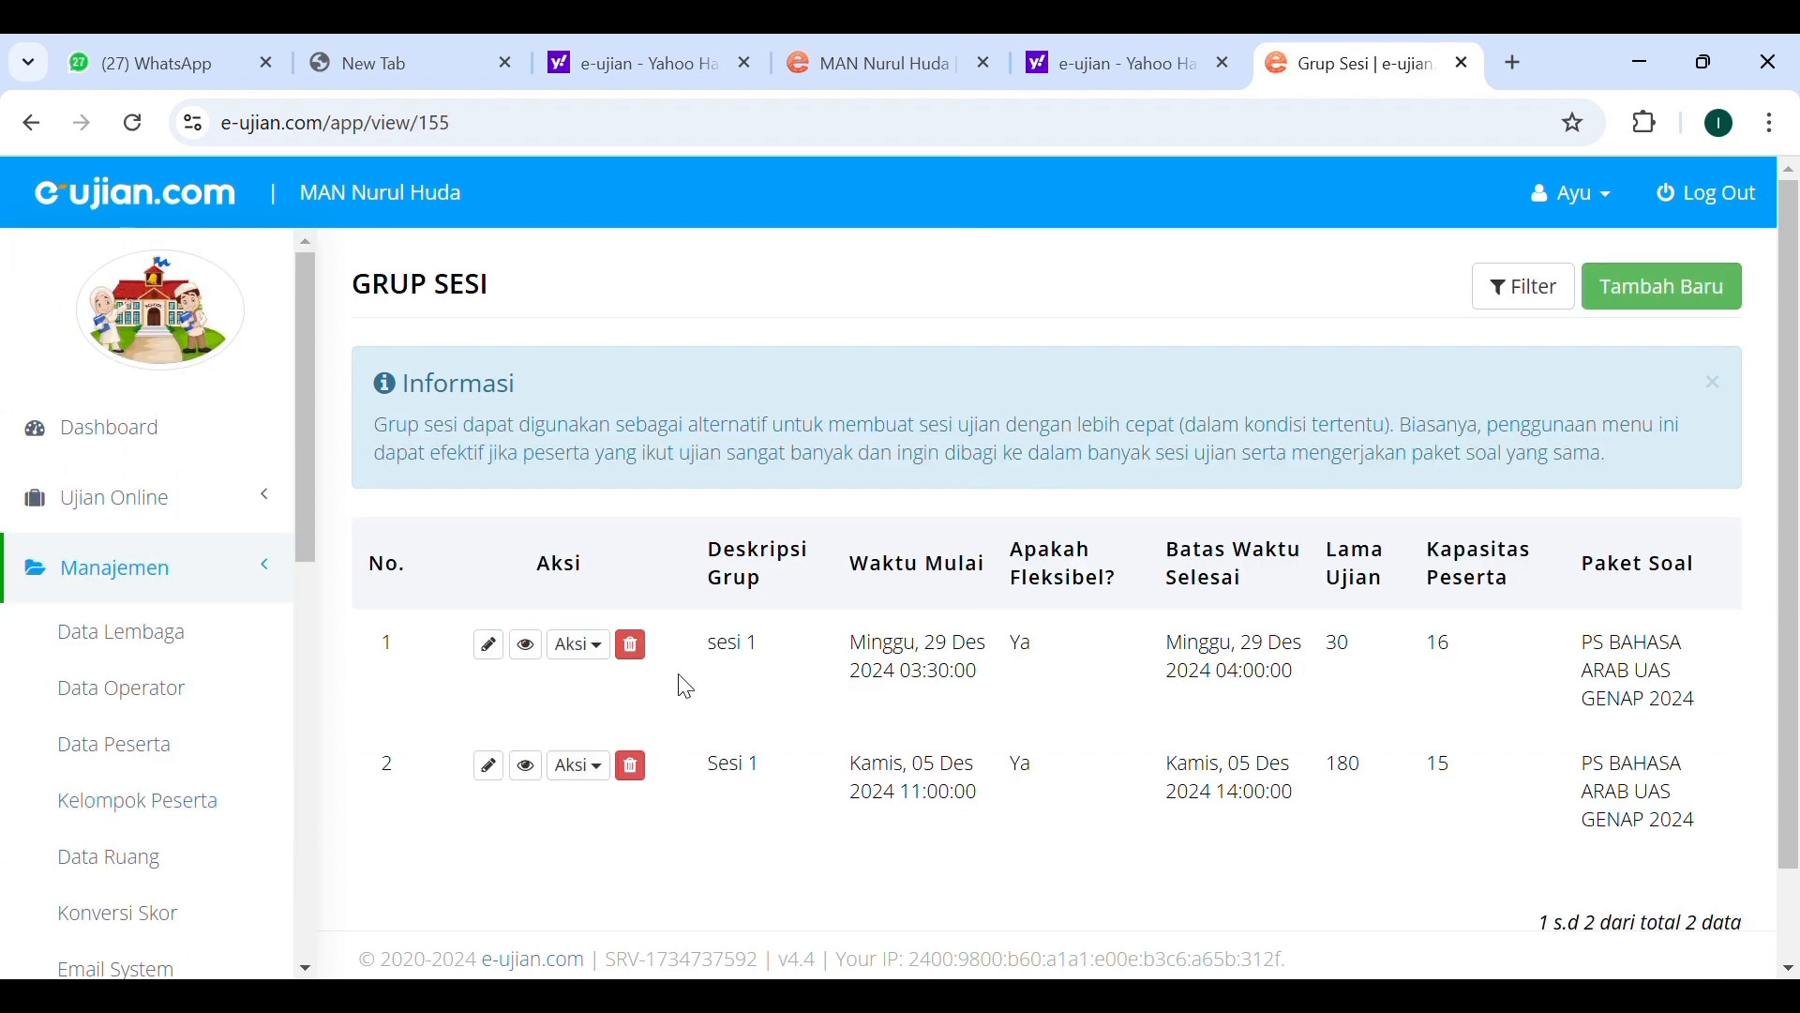
{"action": "scroll", "coordinate": [685, 688], "scroll_direction": "down", "scroll_amount": 2}
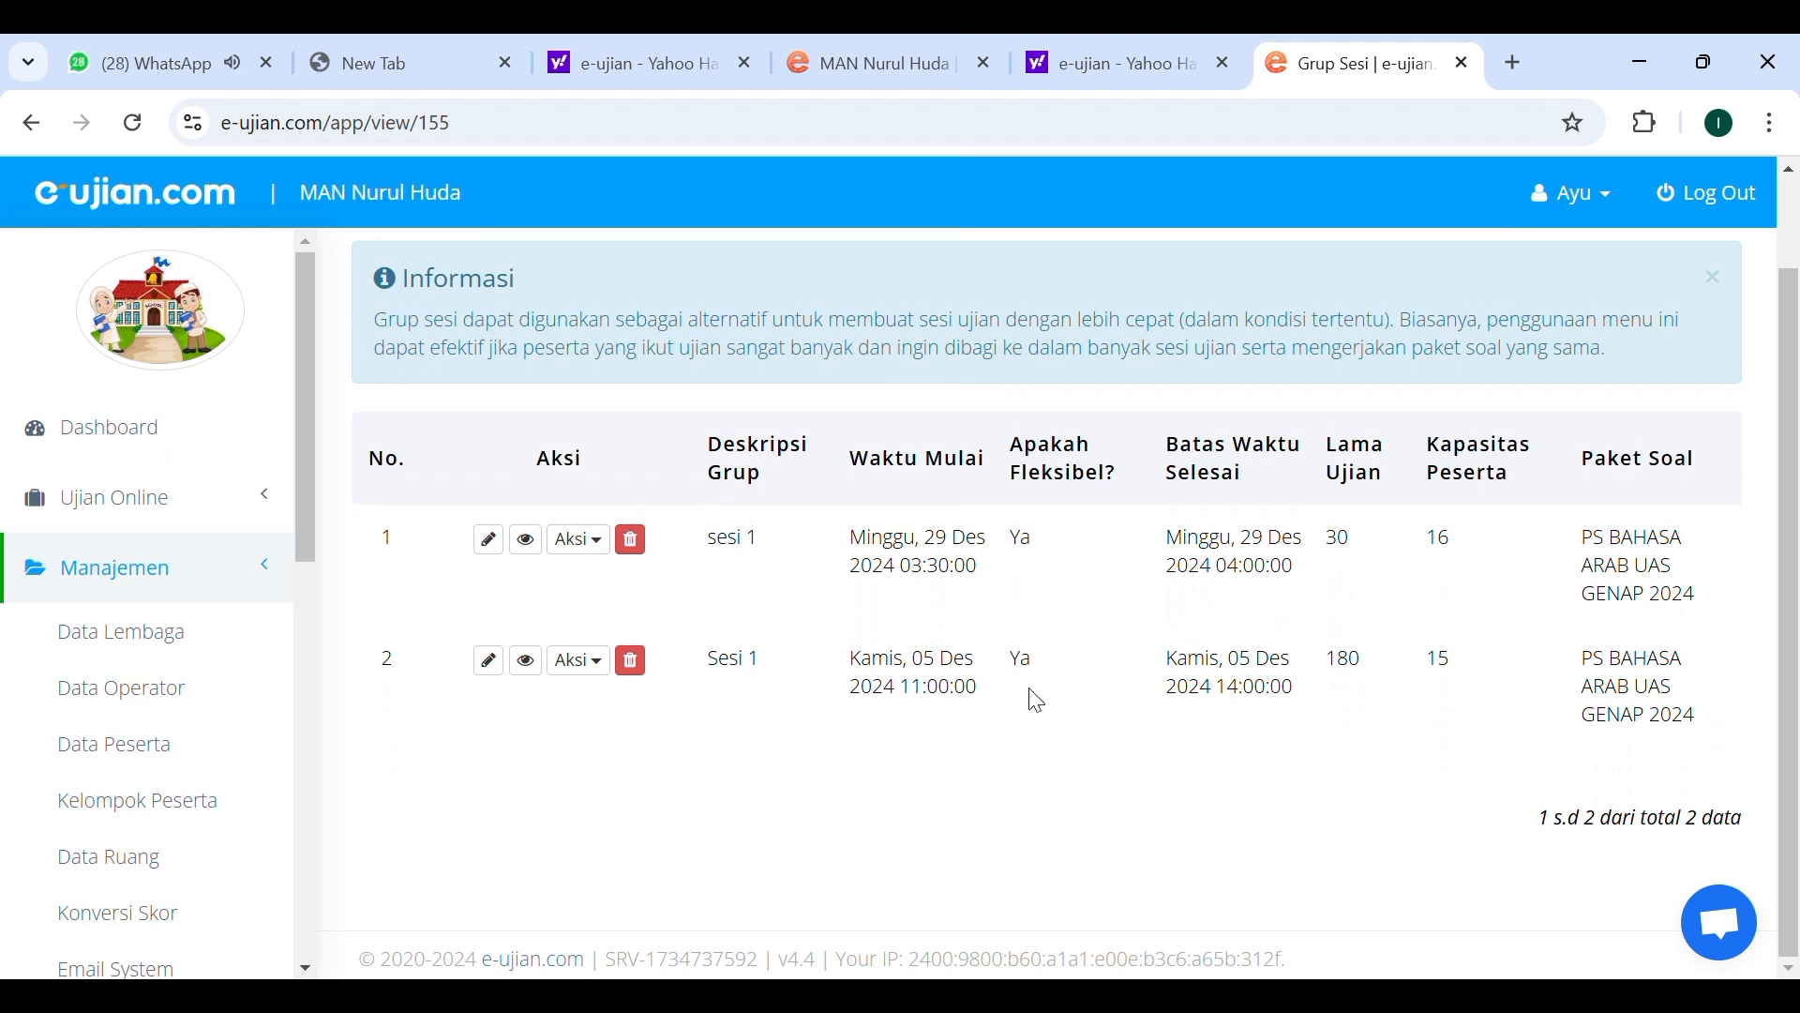
{"action": "scroll", "coordinate": [1050, 689], "scroll_direction": "up", "scroll_amount": 1}
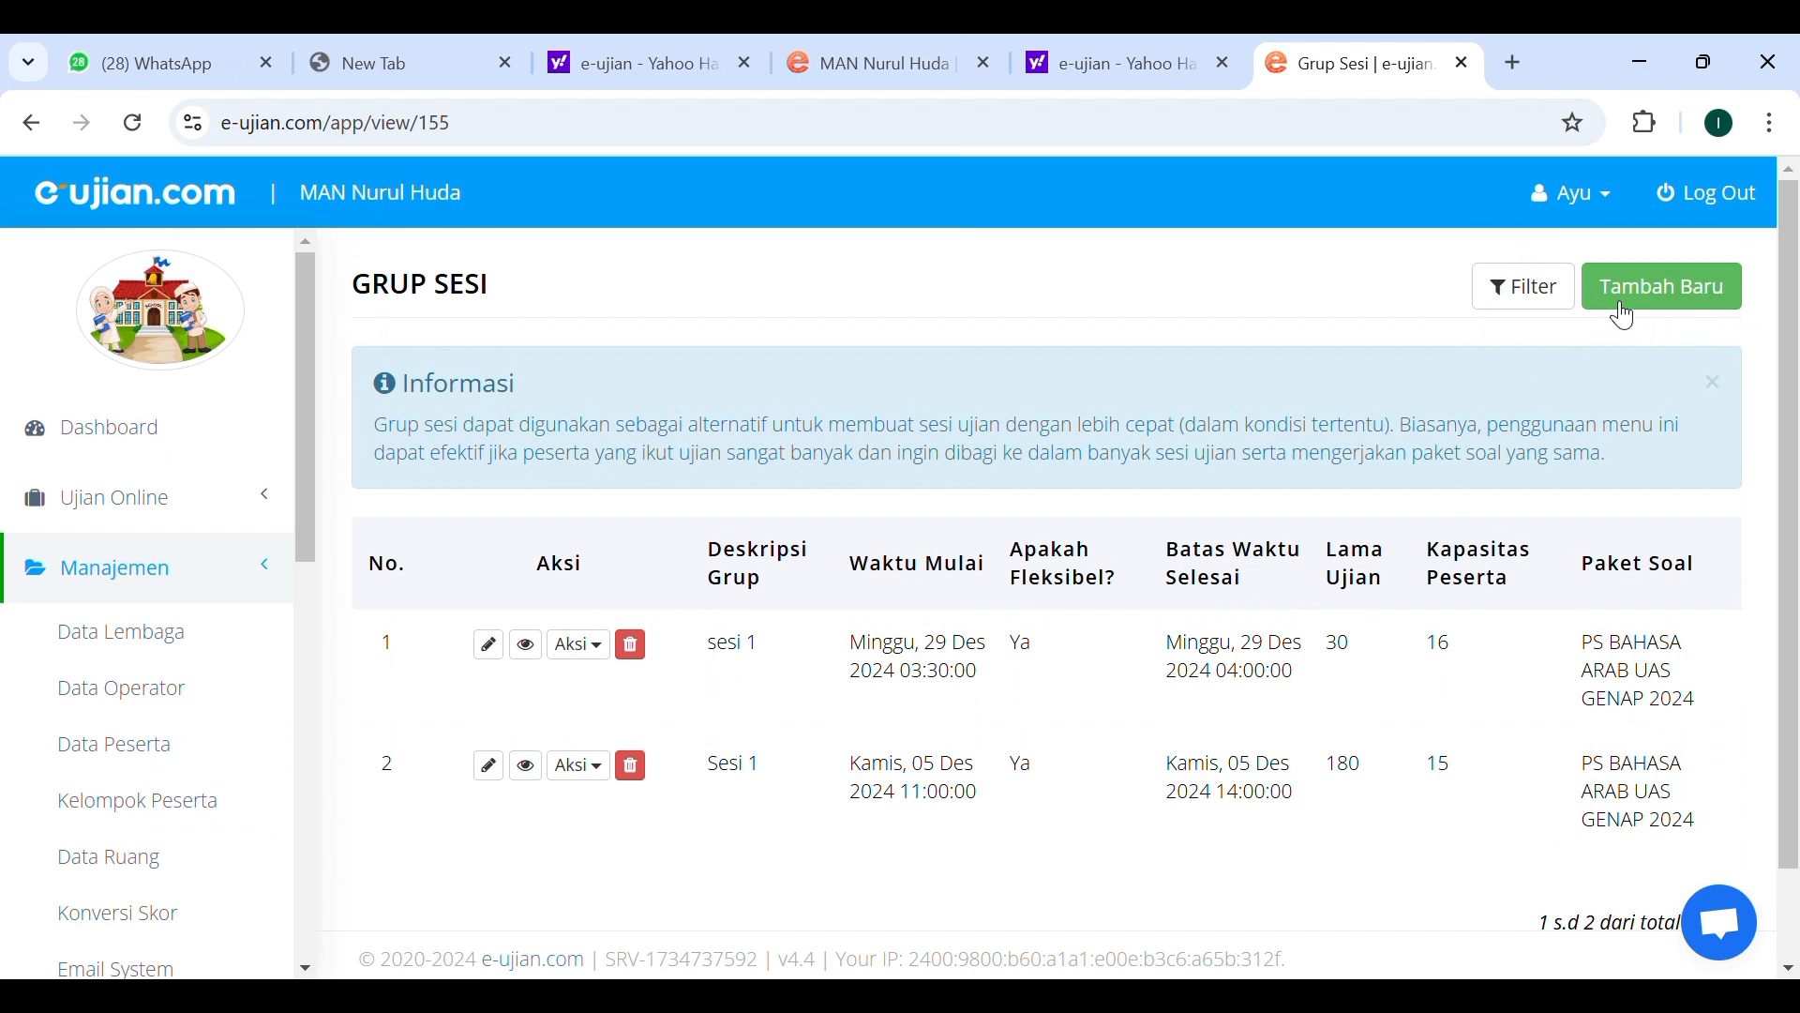
Start adding a new session group and set its start time to 29/12/2024 06:03.
{"action": "left_click", "coordinate": [1653, 296]}
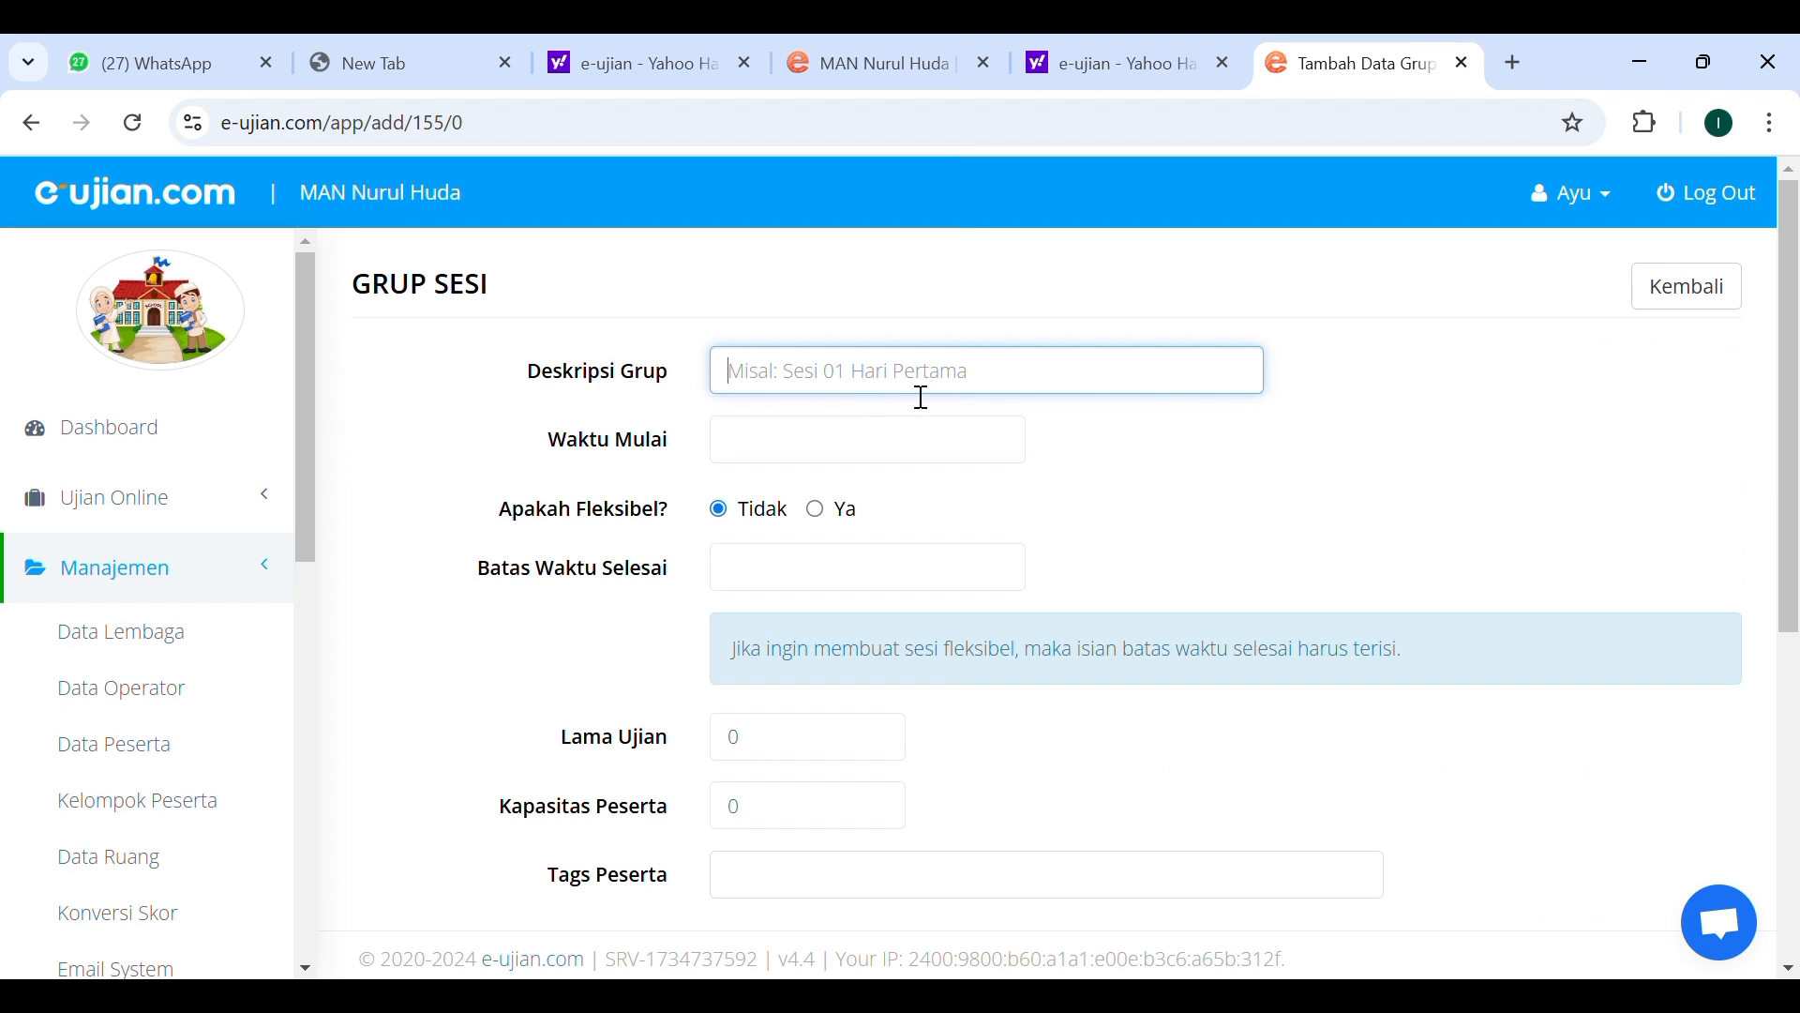
{"action": "left_click", "coordinate": [864, 454]}
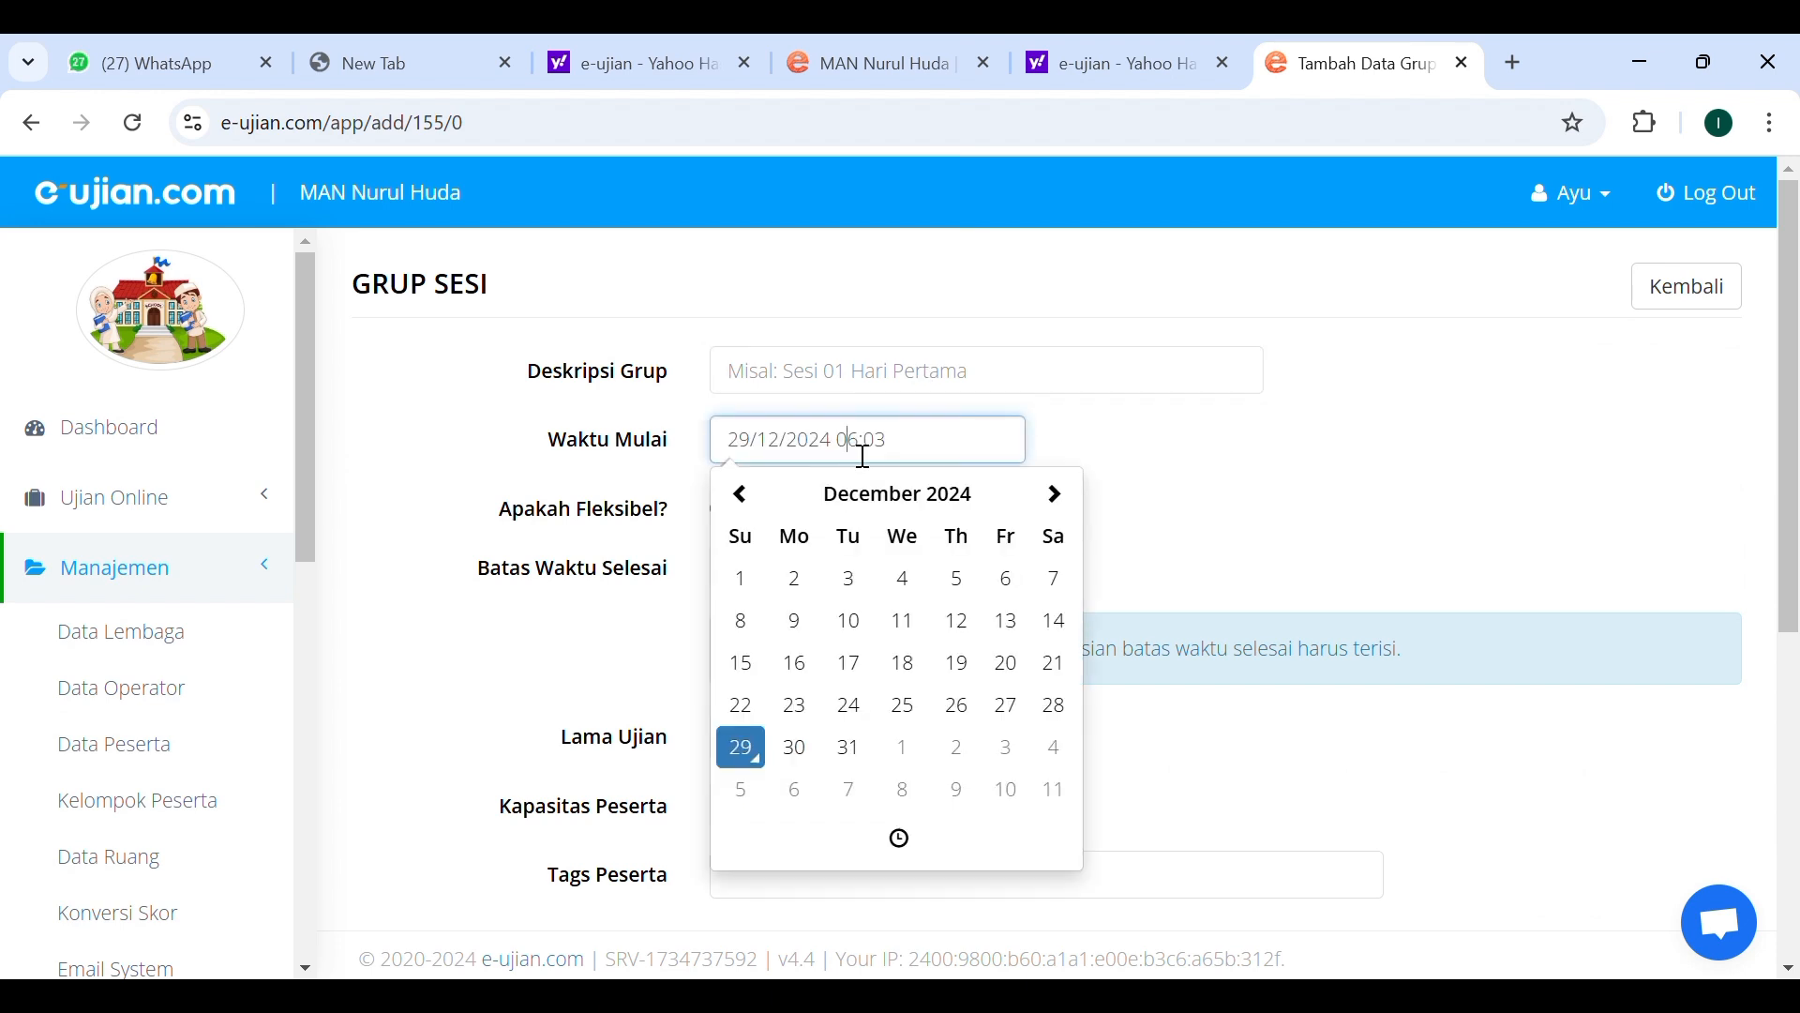
{"action": "scroll", "coordinate": [933, 451], "scroll_direction": "down", "scroll_amount": 1}
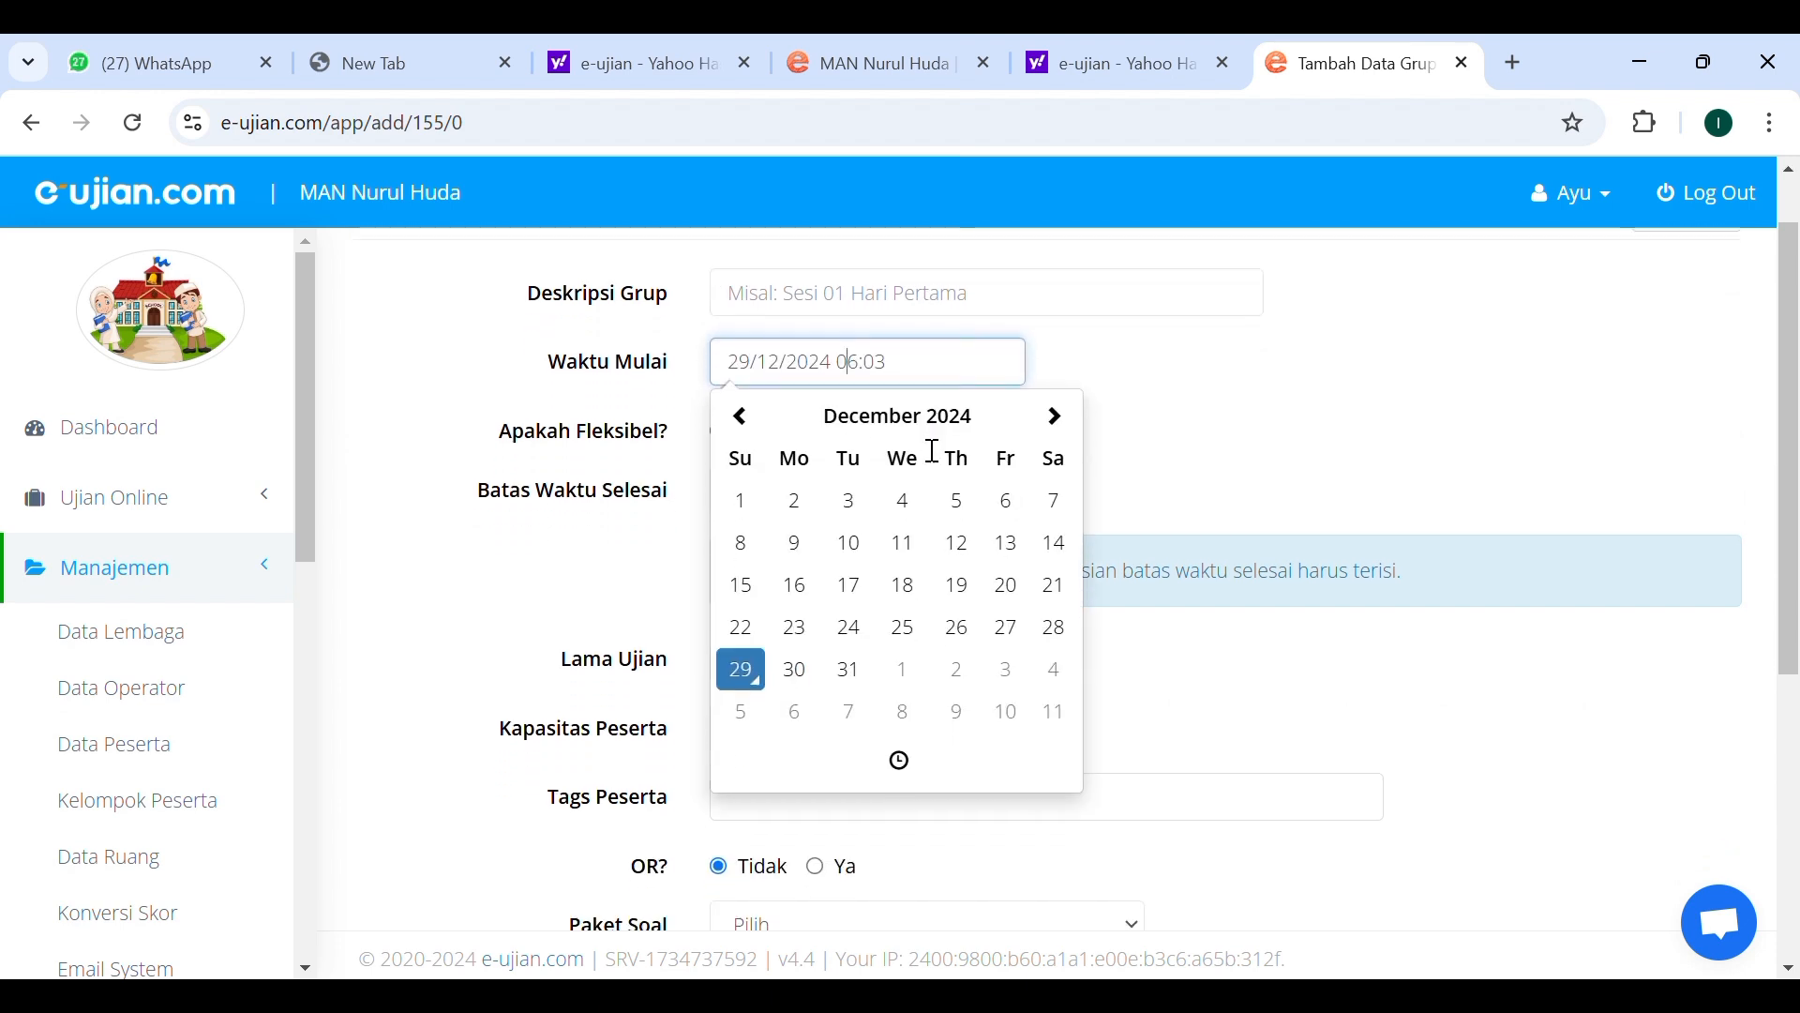
{"action": "left_click", "coordinate": [609, 434]}
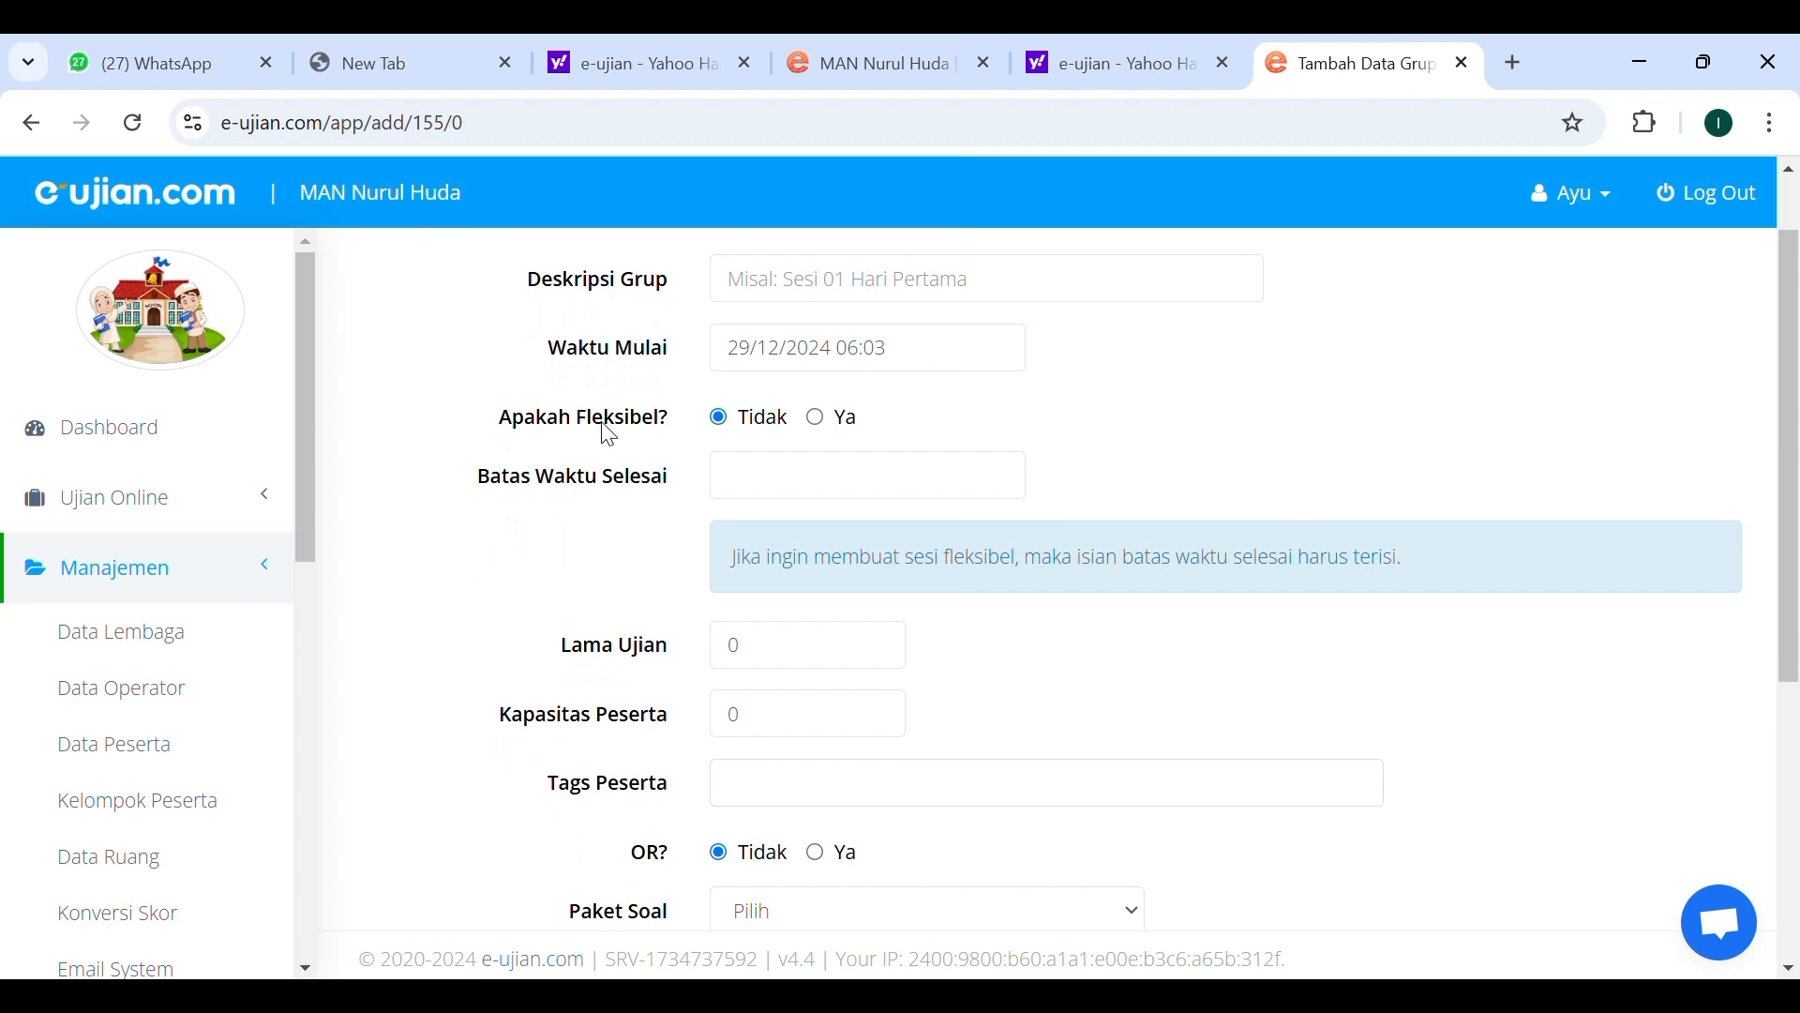
Make the session group flexible and set its end time limit to 29/12/2024 06:03.
{"action": "left_click", "coordinate": [837, 435]}
{"action": "left_click", "coordinate": [831, 474]}
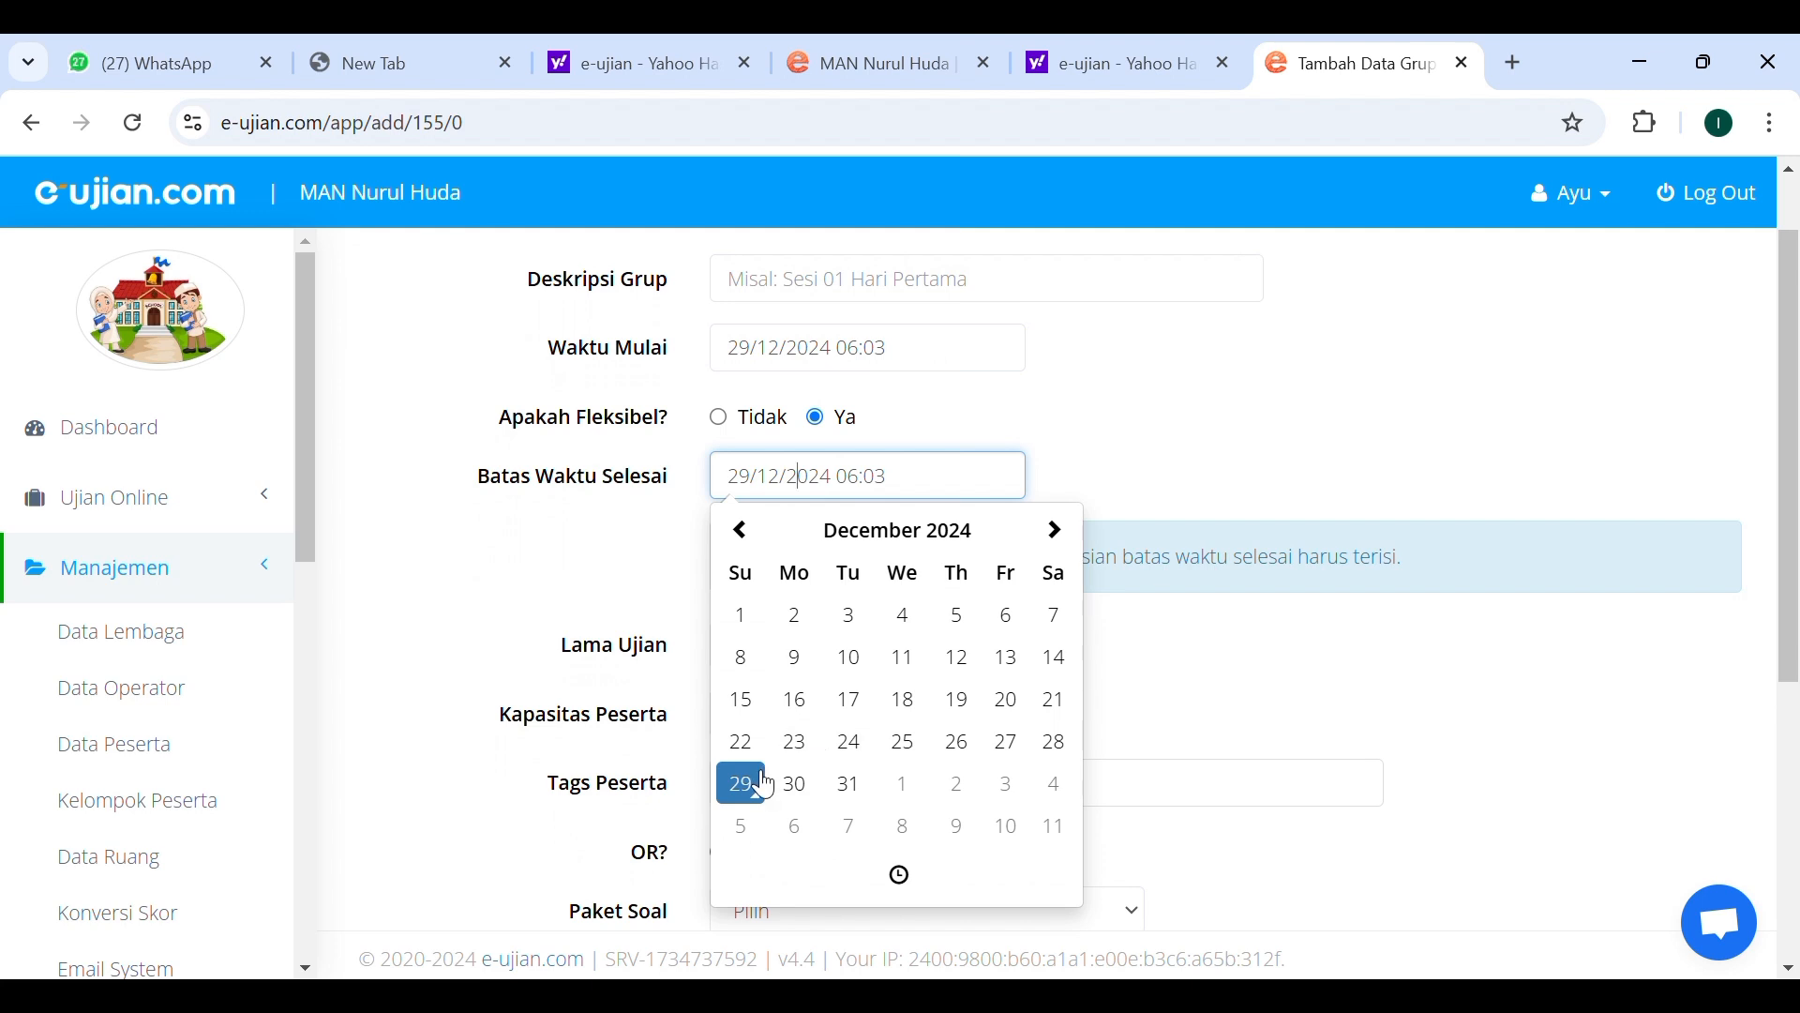
{"action": "scroll", "coordinate": [1134, 447], "scroll_direction": "down", "scroll_amount": 2}
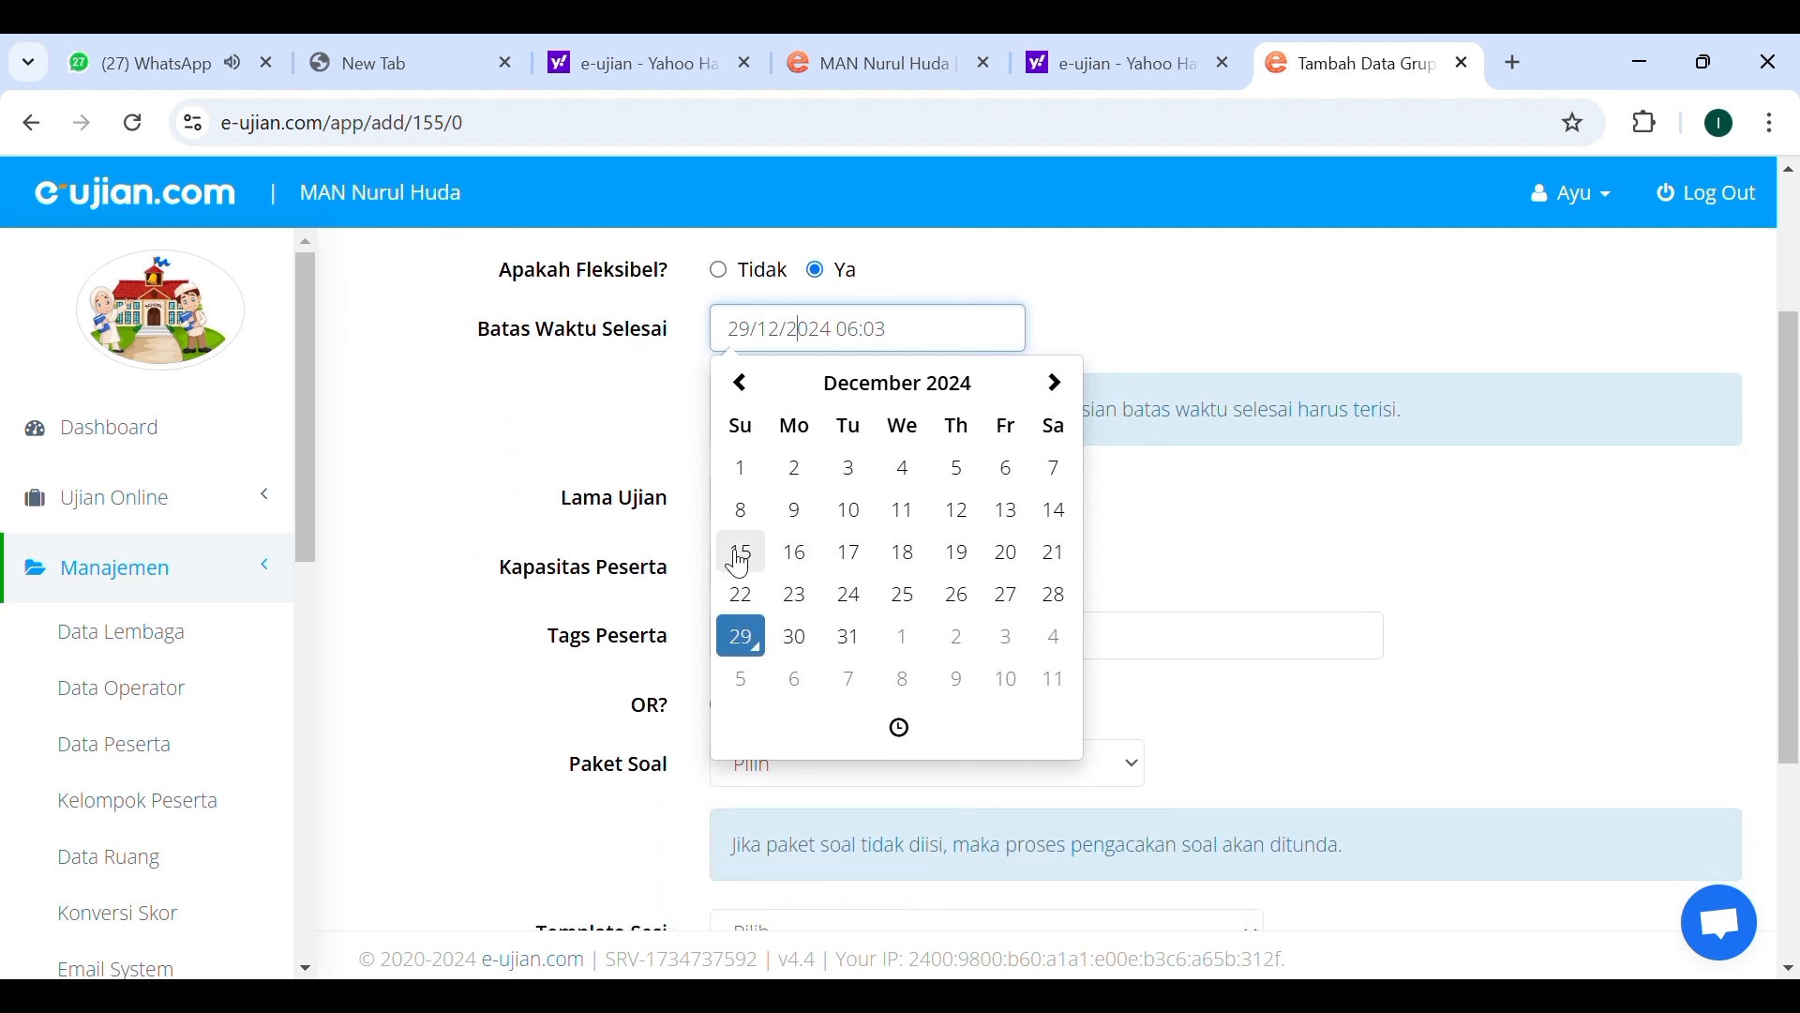
{"action": "left_click", "coordinate": [623, 521]}
Go through the exam duration, participant capacity, tags, question package and template fields, then expand the Ujian Online menu.
{"action": "left_click", "coordinate": [821, 511]}
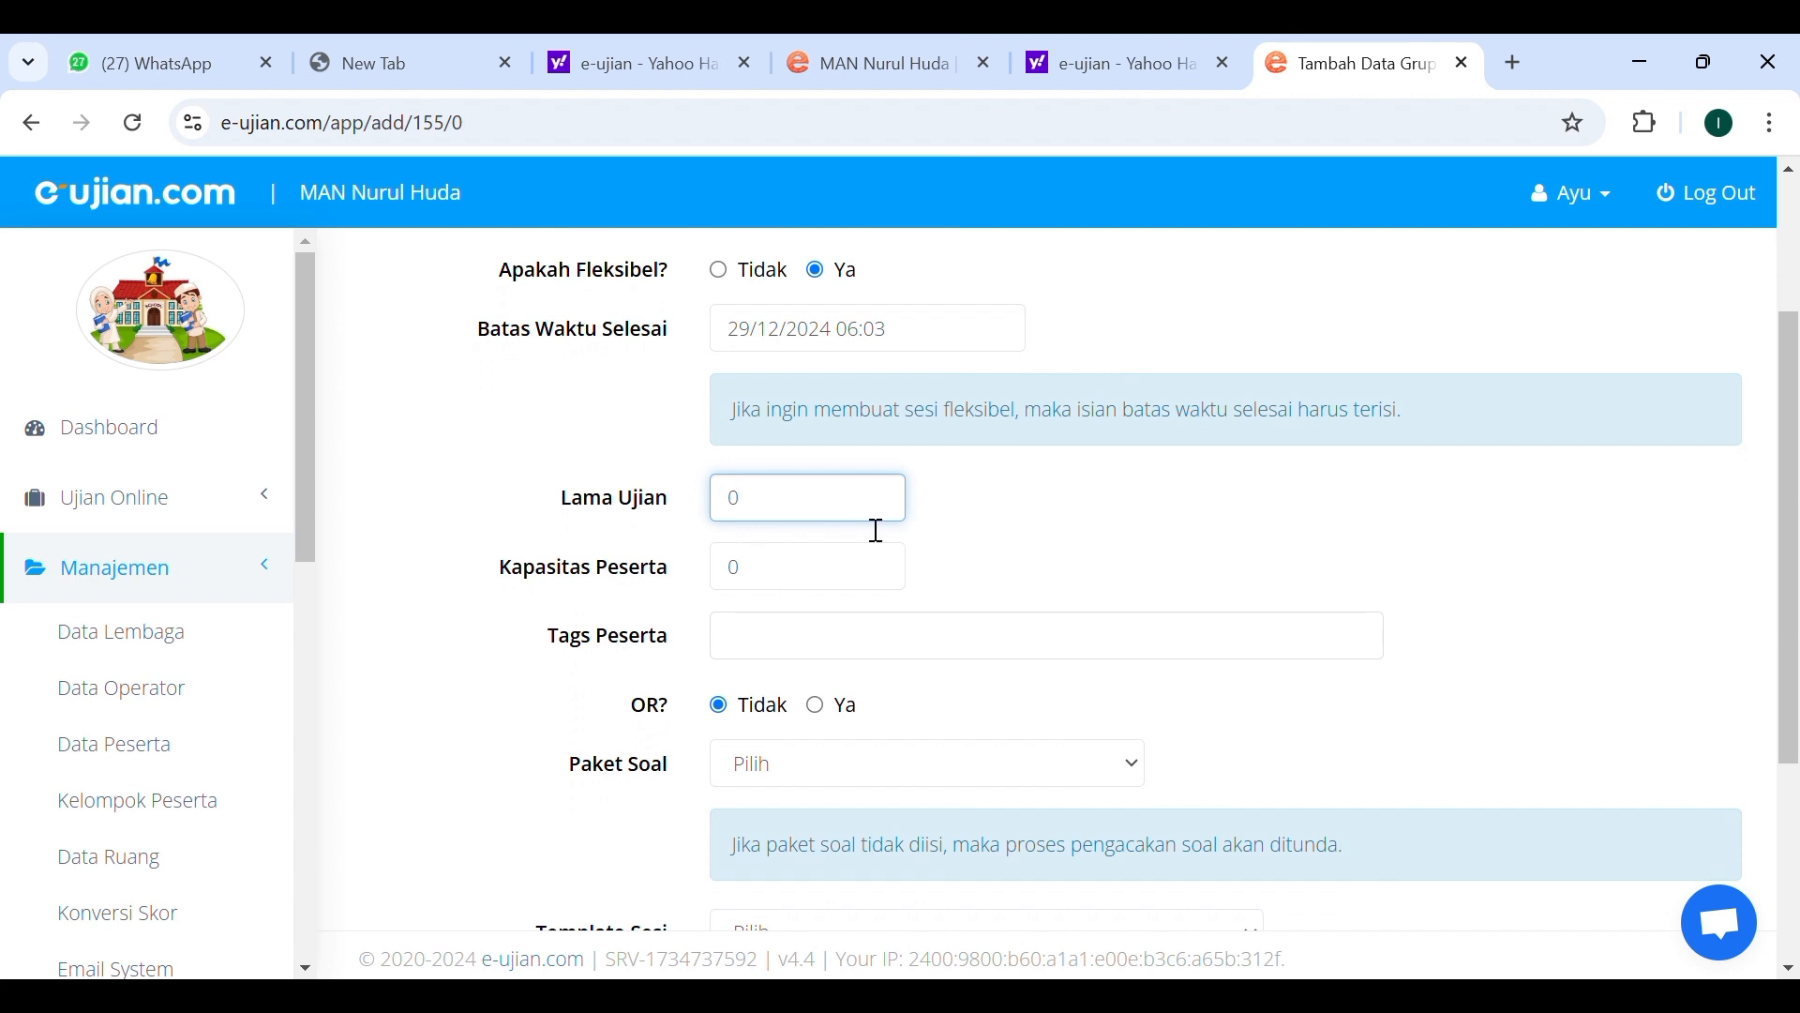
{"action": "left_click", "coordinate": [781, 582]}
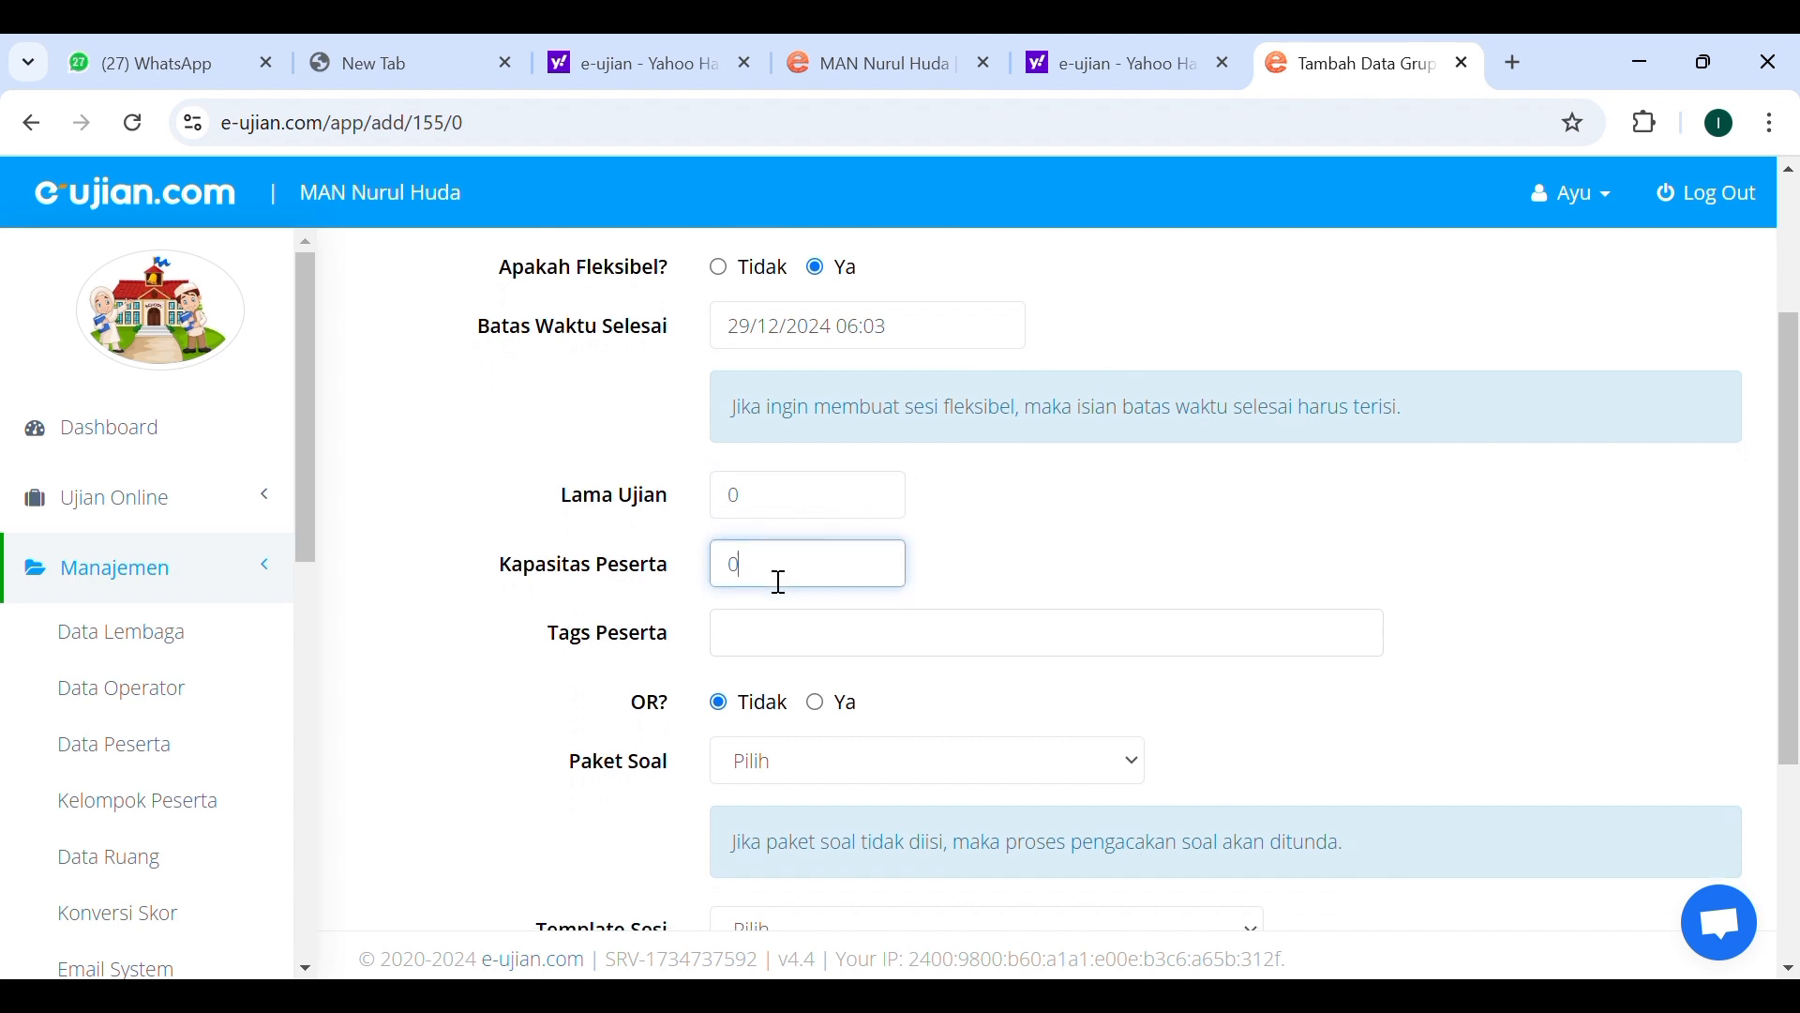
{"action": "scroll", "coordinate": [774, 580], "scroll_direction": "down", "scroll_amount": 1}
{"action": "left_click", "coordinate": [821, 555]}
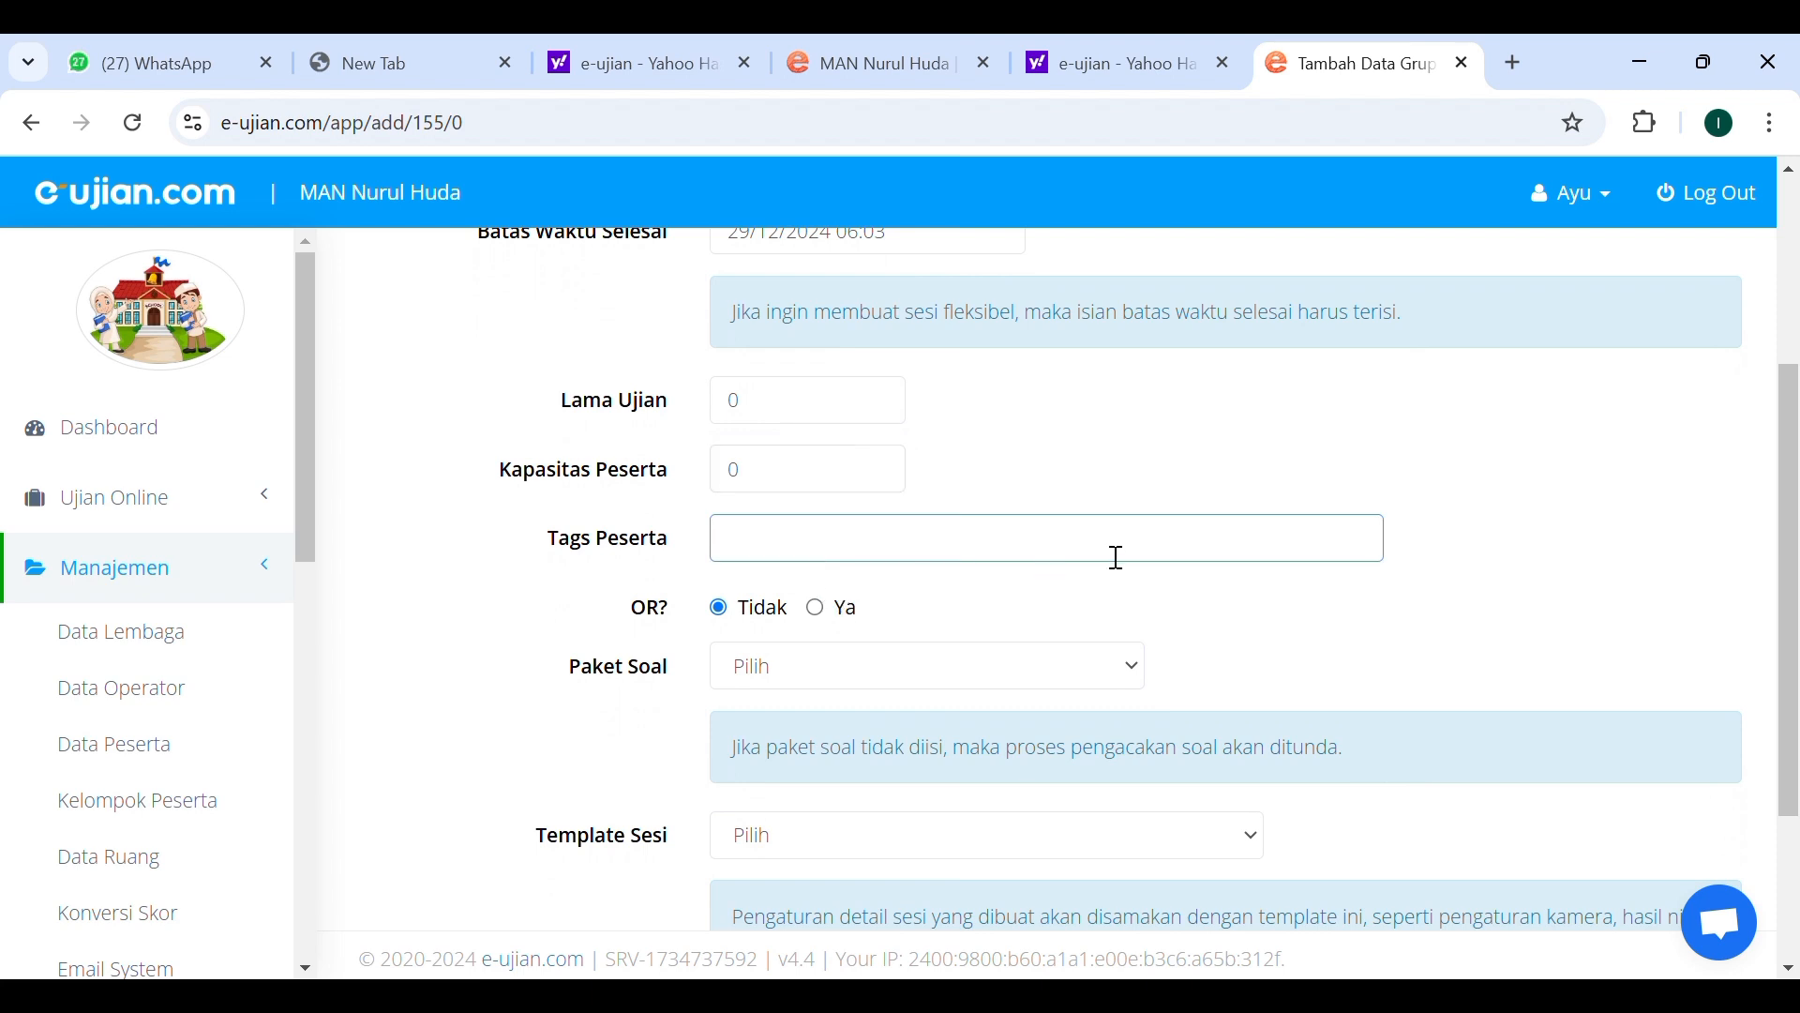
{"action": "scroll", "coordinate": [1038, 566], "scroll_direction": "down", "scroll_amount": 2}
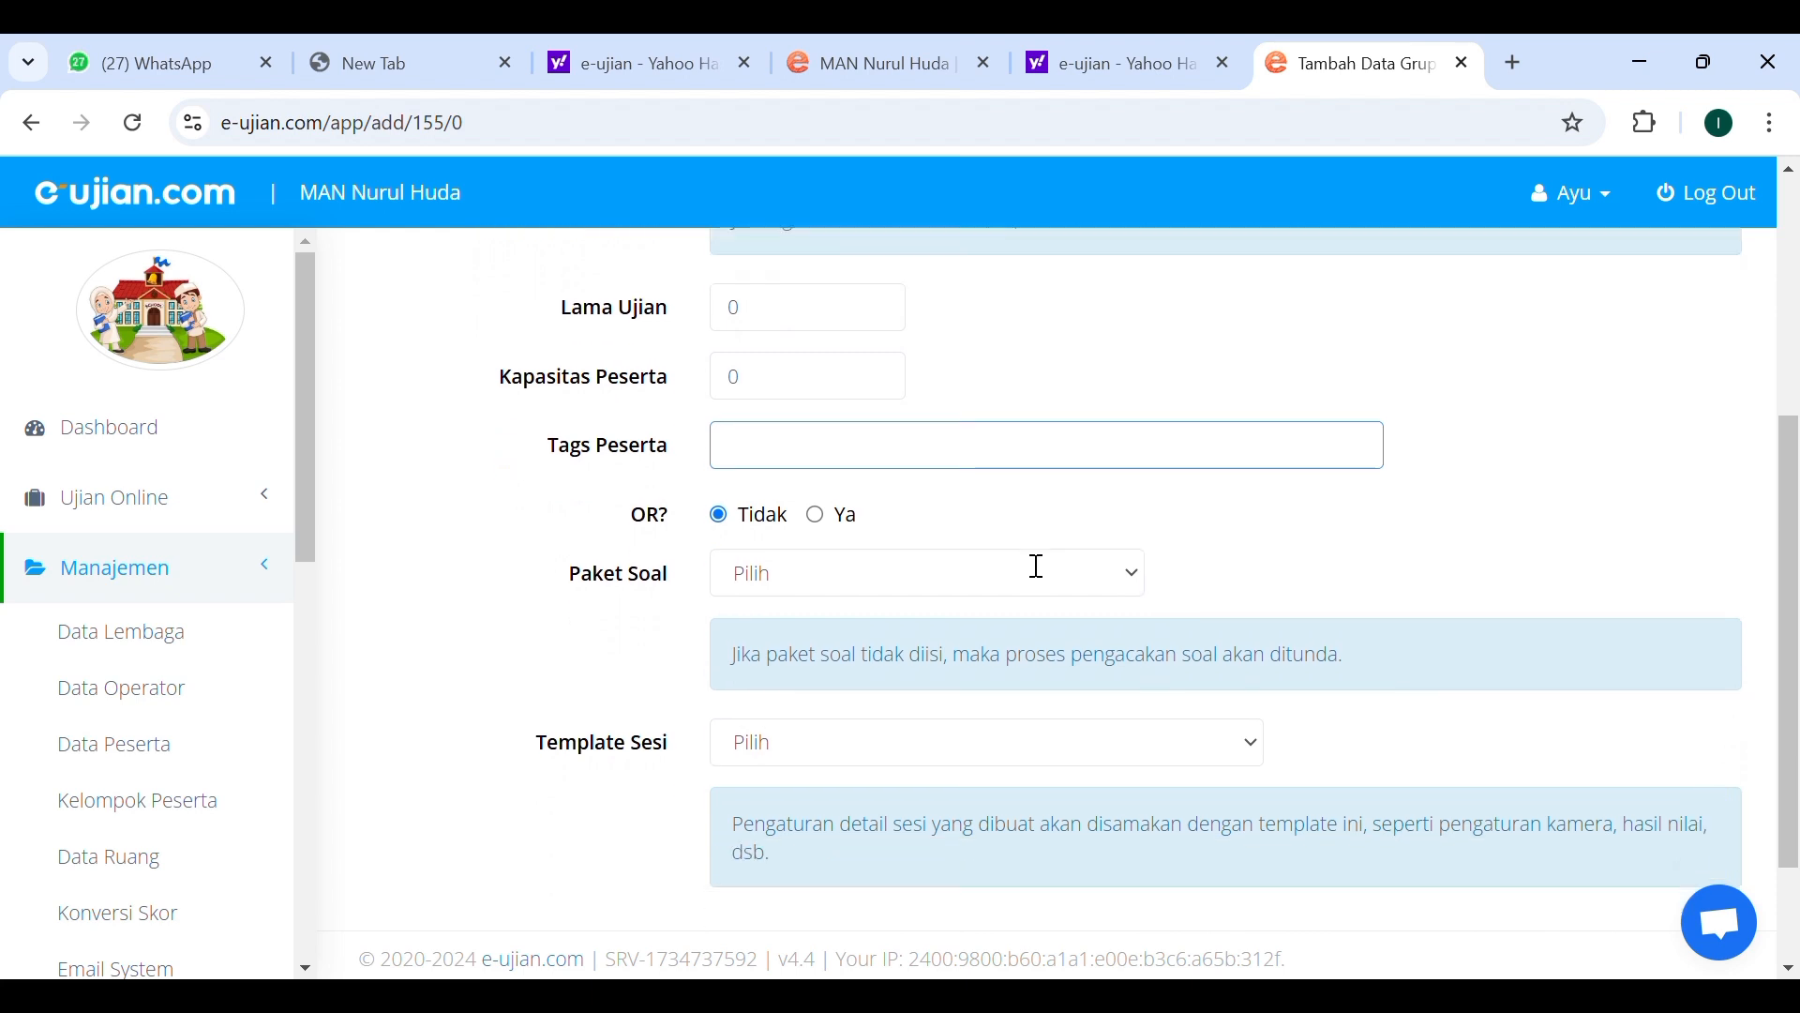
{"action": "left_click", "coordinate": [1135, 513]}
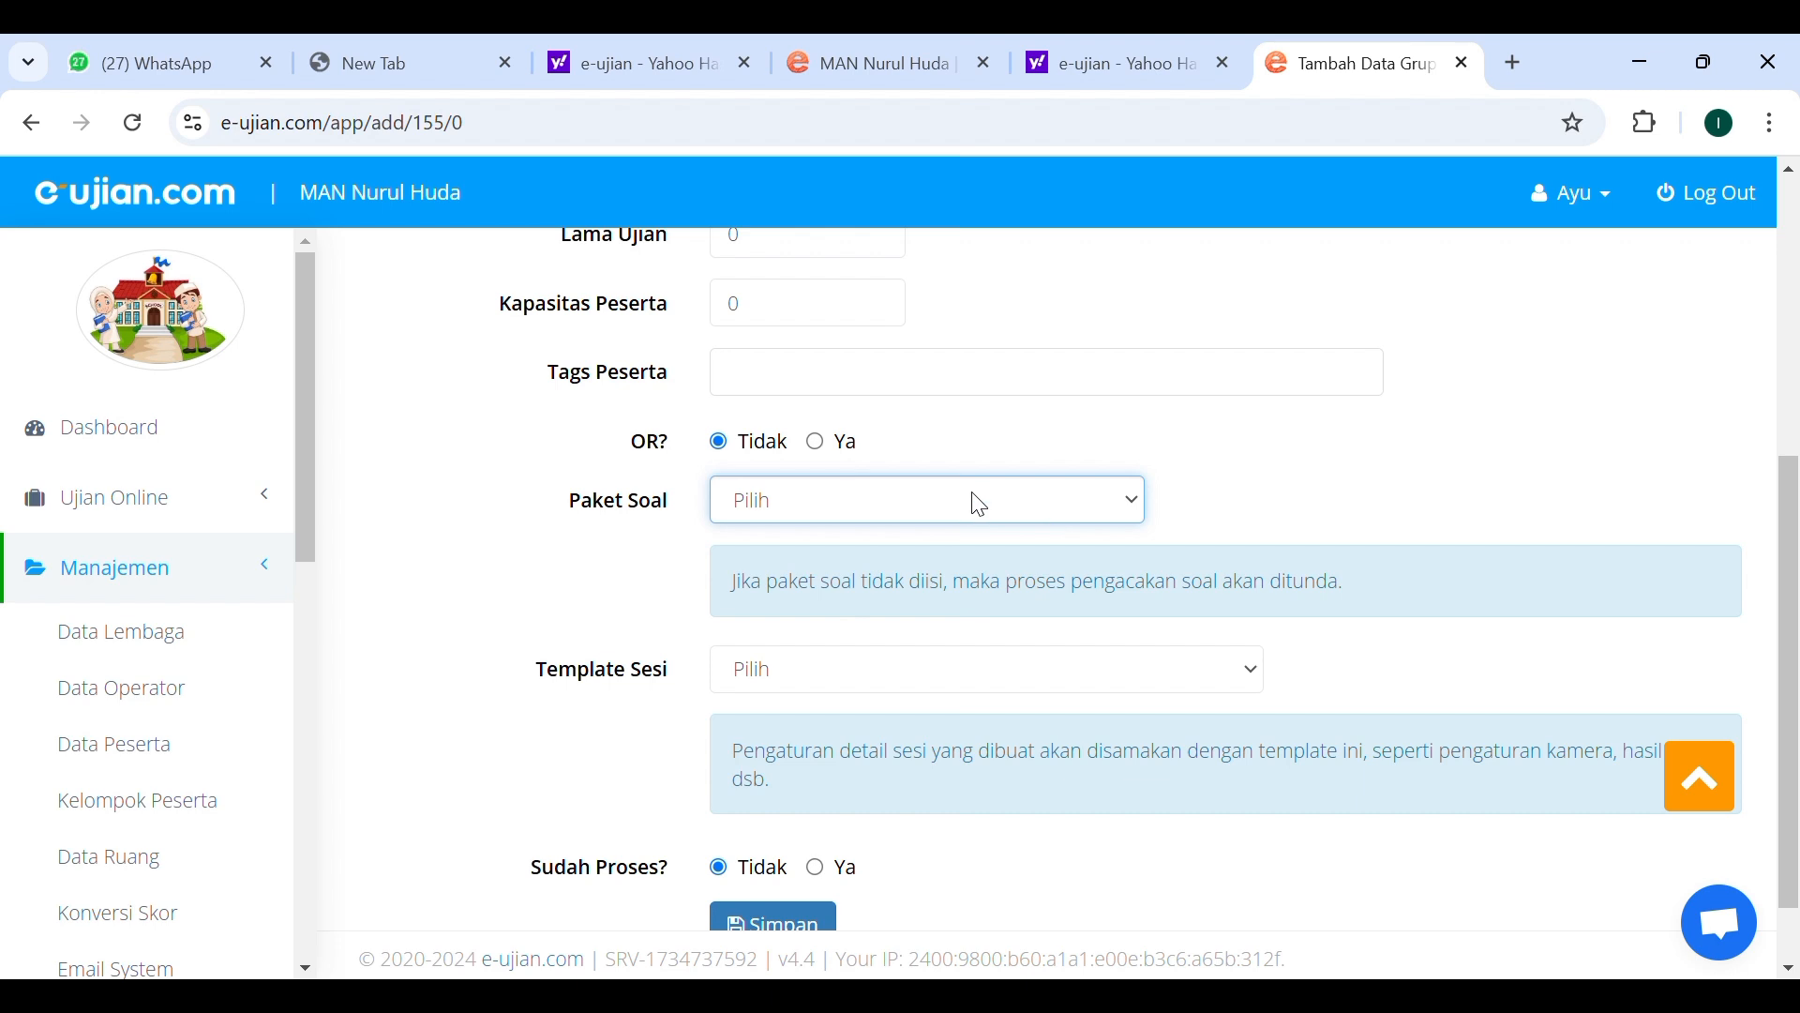
{"action": "scroll", "coordinate": [973, 502], "scroll_direction": "down", "scroll_amount": 1}
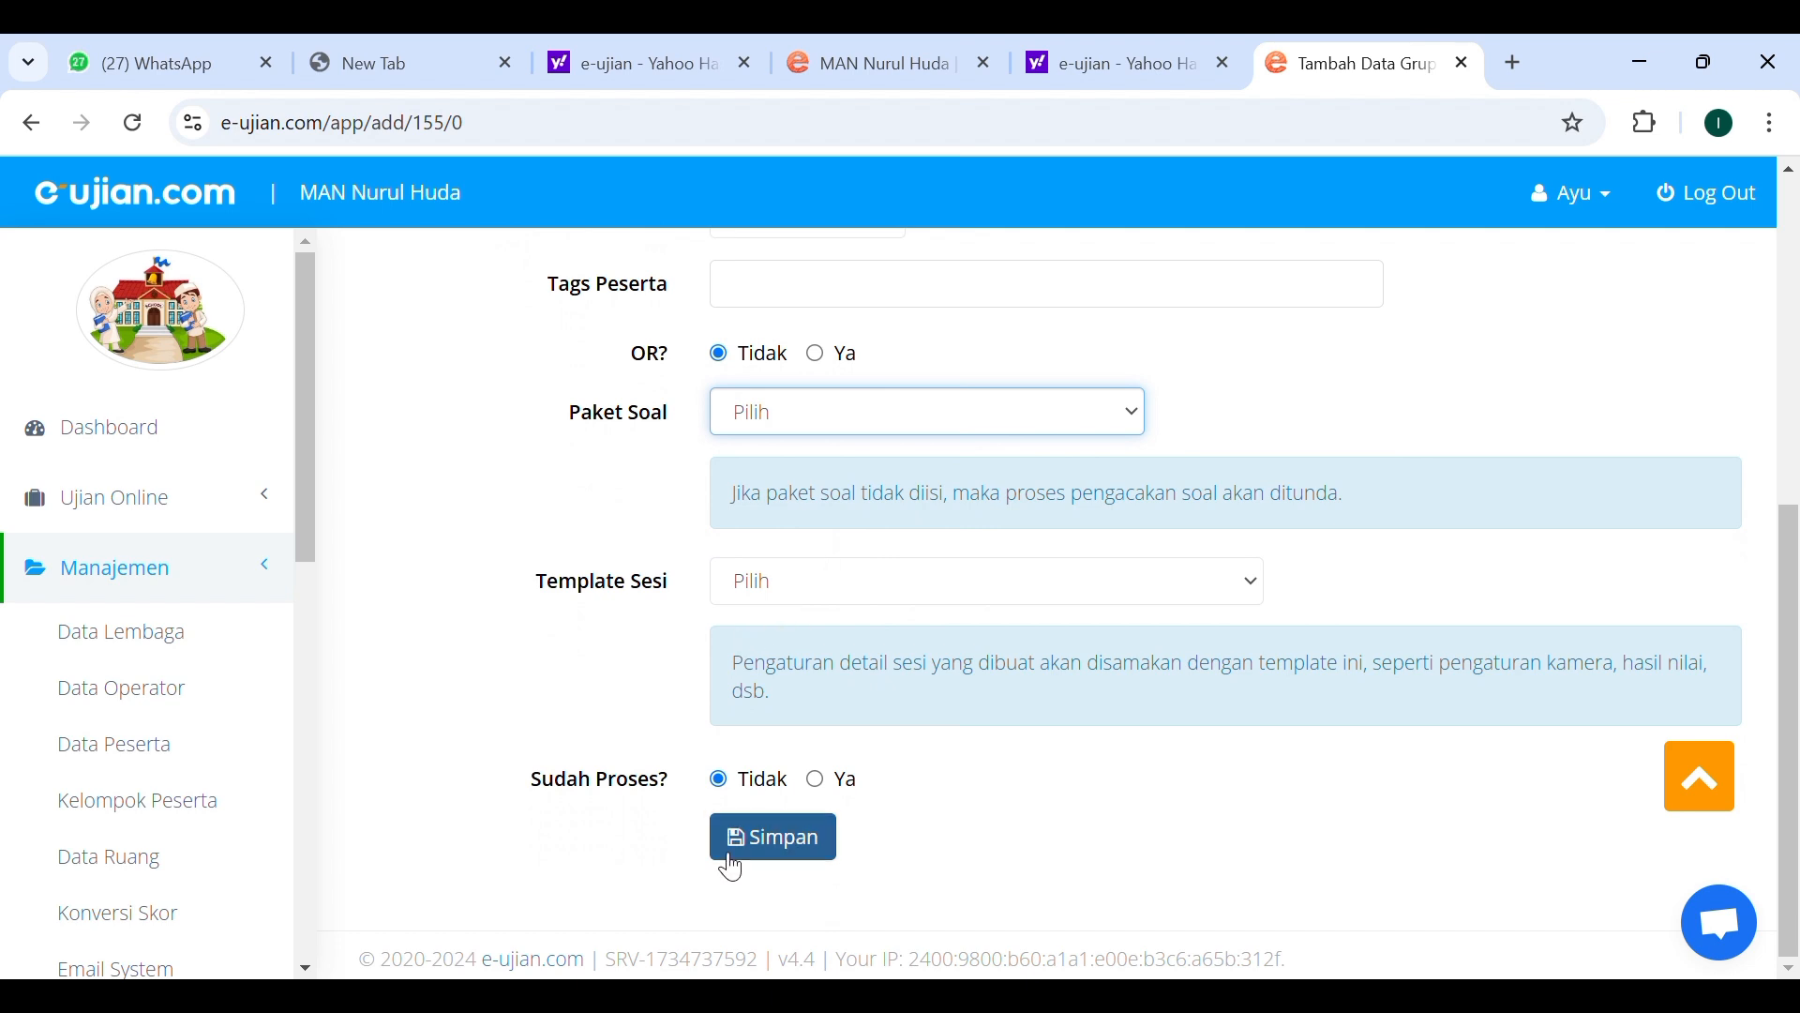
{"action": "scroll", "coordinate": [981, 603], "scroll_direction": "up", "scroll_amount": 5}
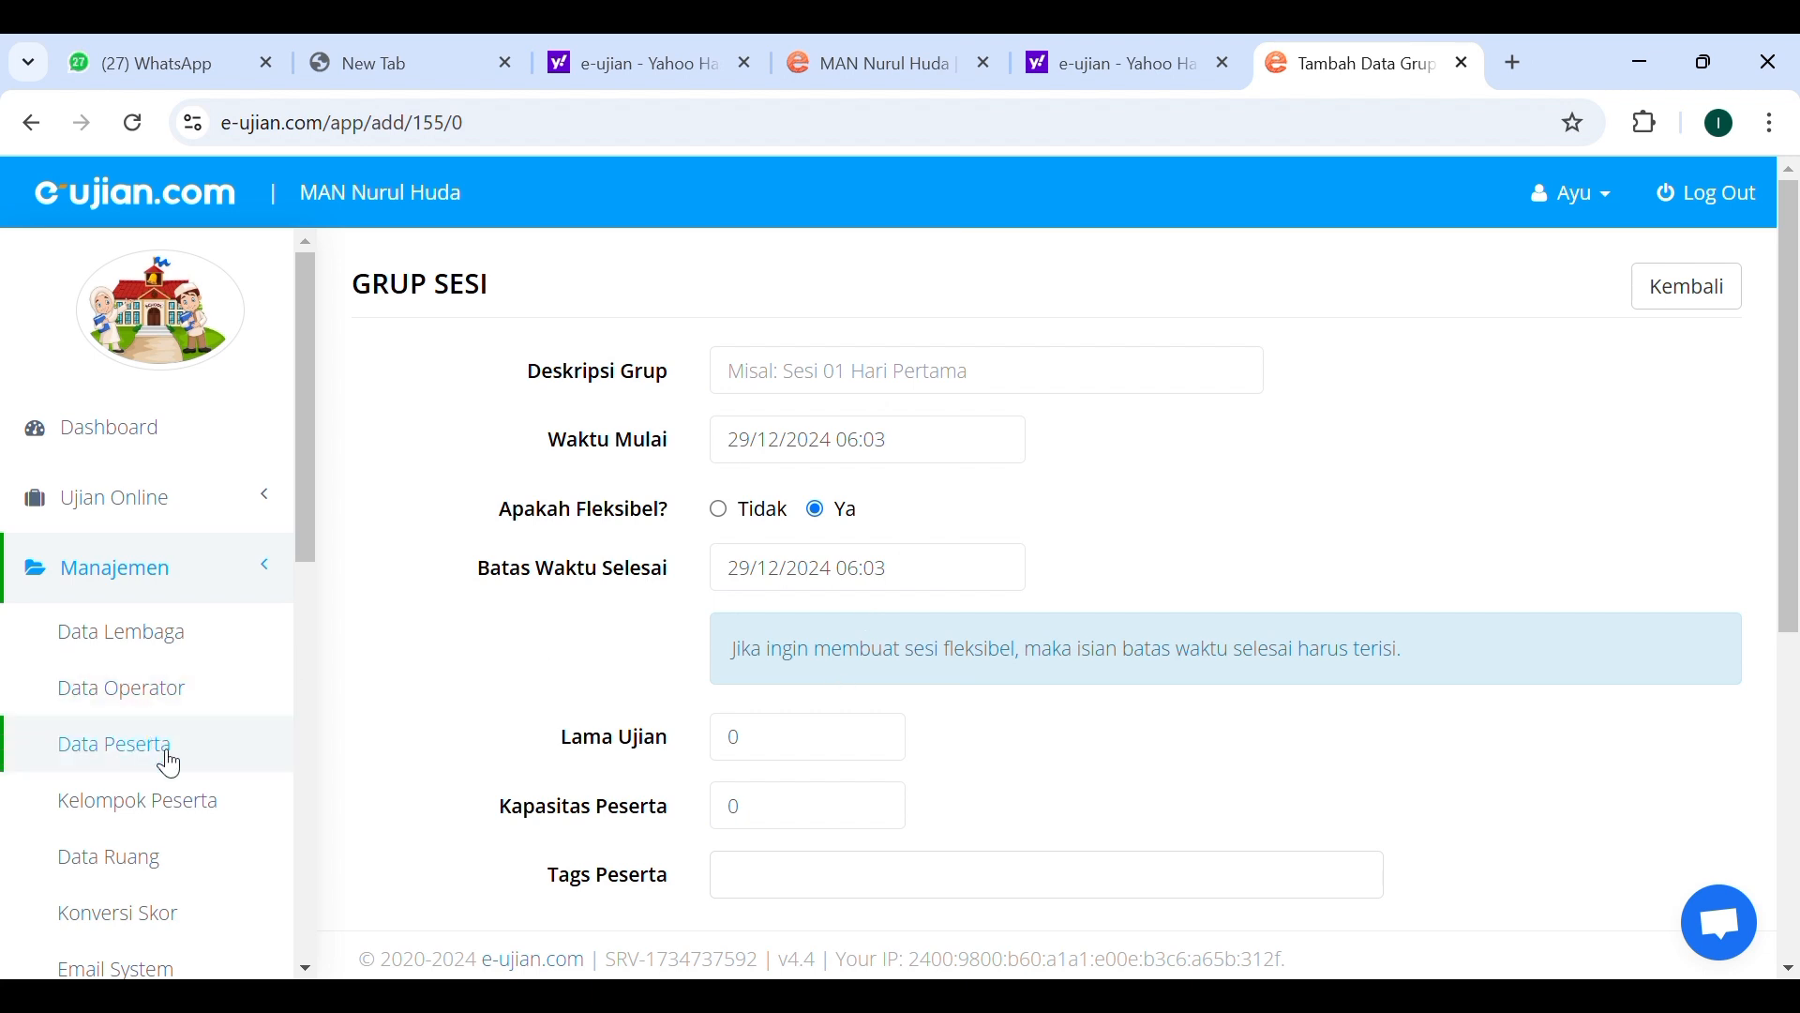
{"action": "left_click", "coordinate": [165, 522]}
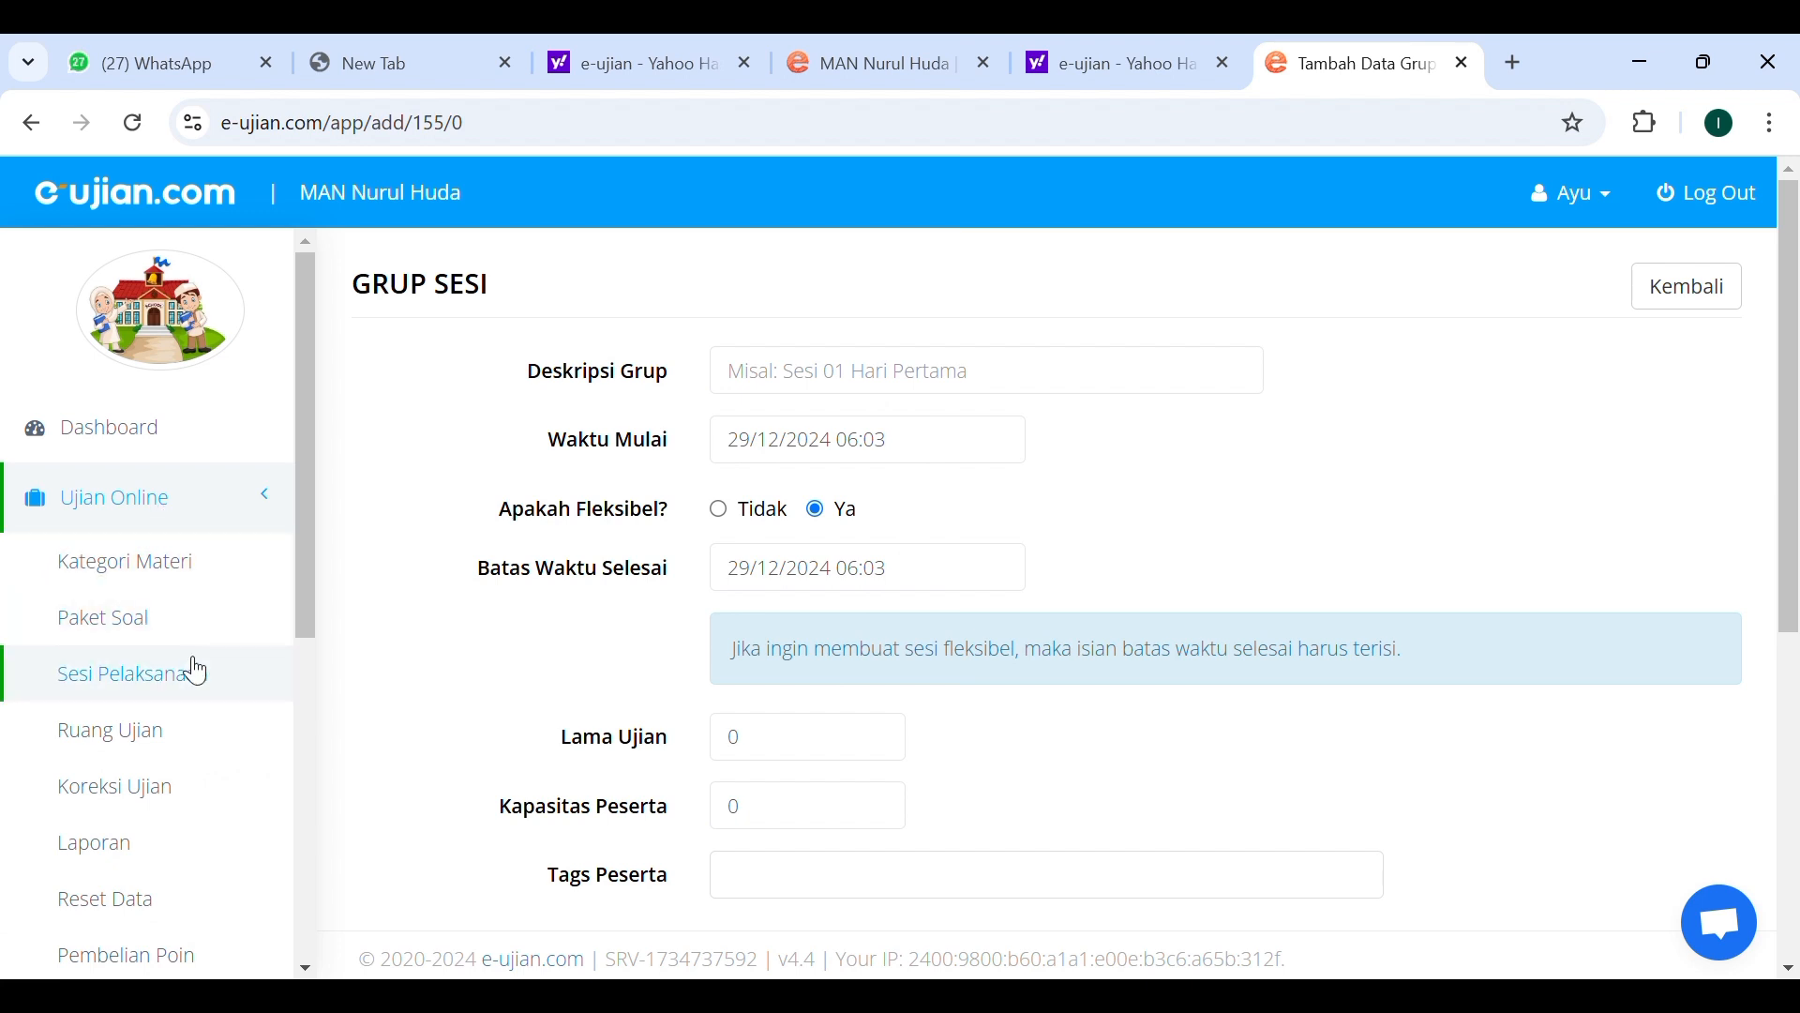
Open the Sesi Pelaksanaan list under Ujian Online and review its filters and sessions.
{"action": "scroll", "coordinate": [196, 672], "scroll_direction": "down", "scroll_amount": 1}
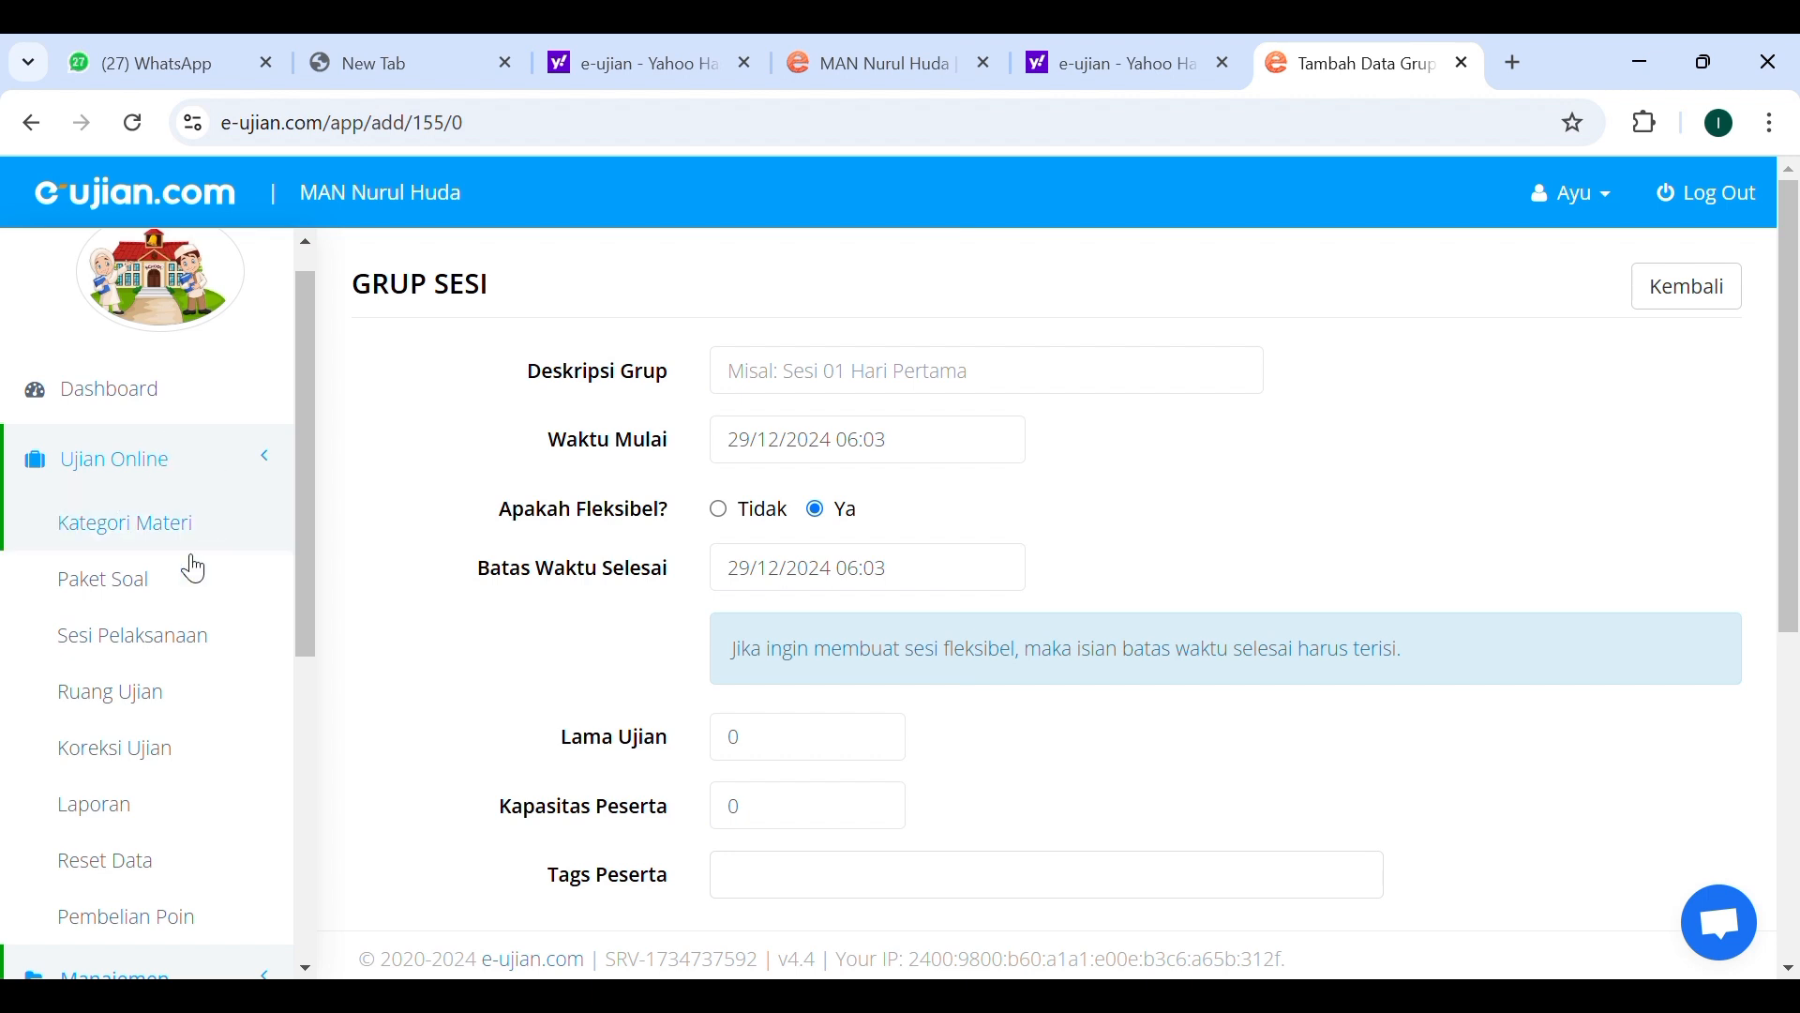
{"action": "left_click", "coordinate": [171, 647]}
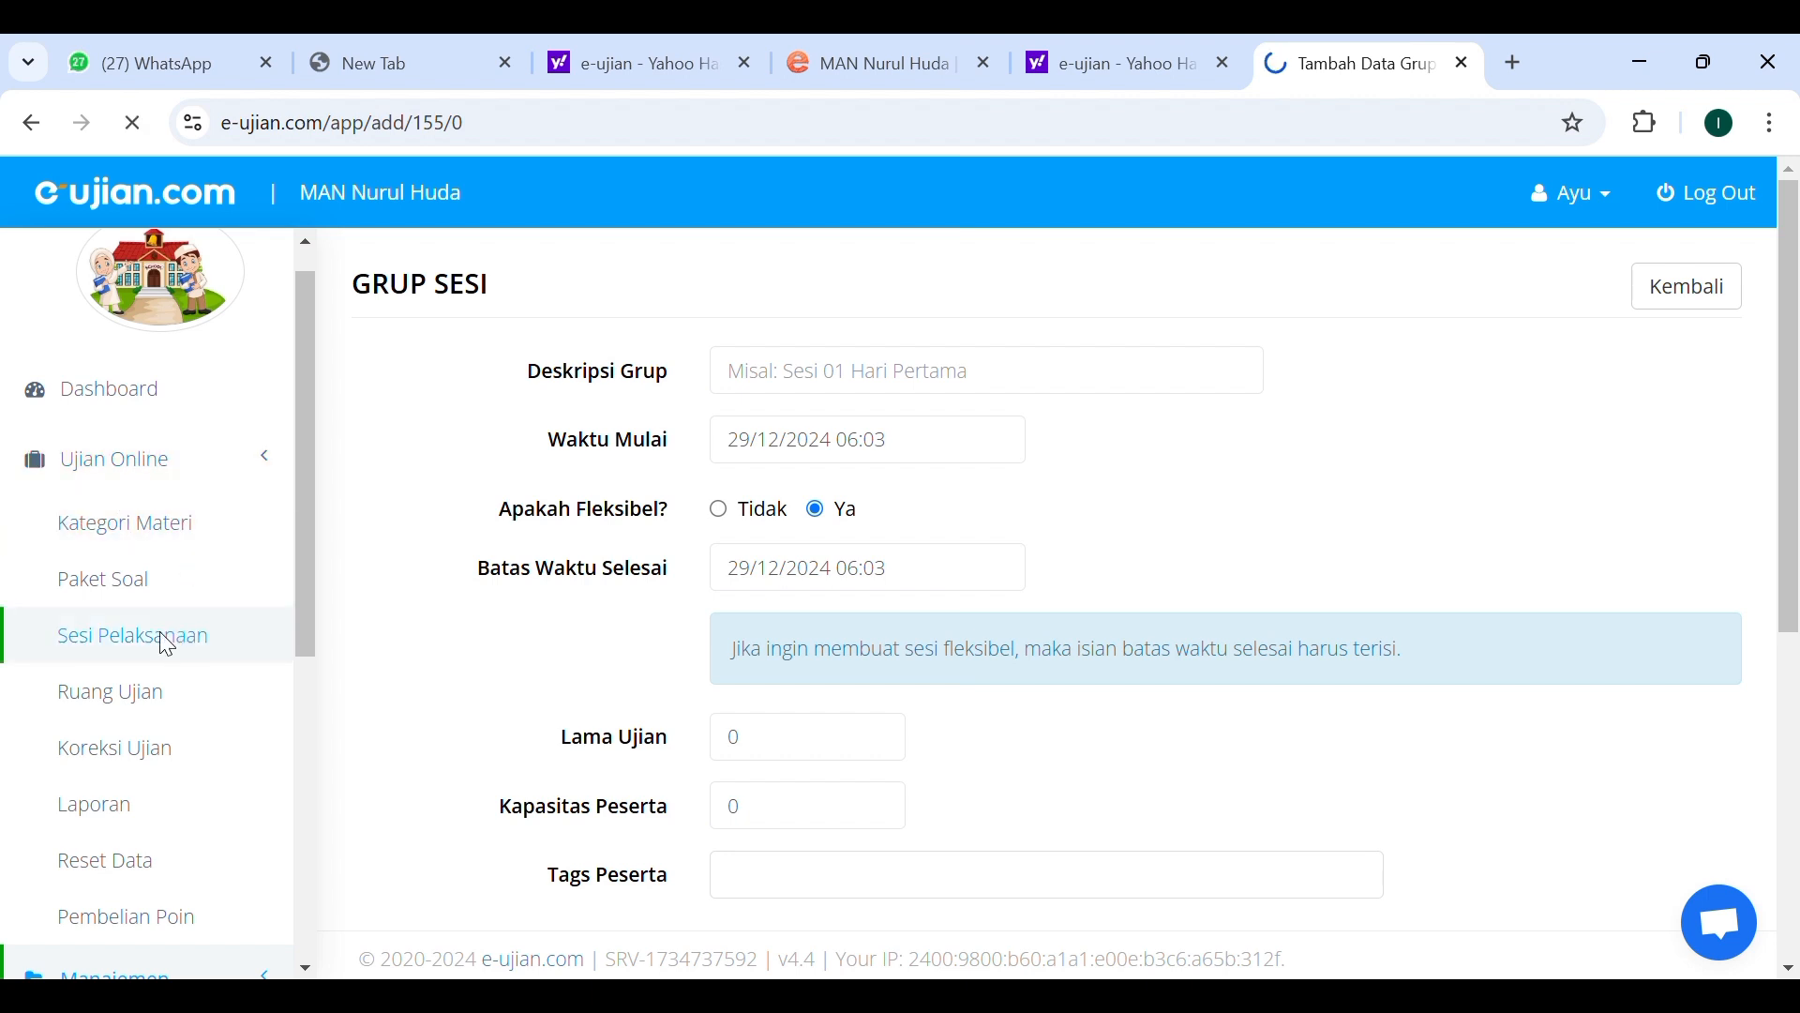
{"action": "scroll", "coordinate": [874, 589], "scroll_direction": "down", "scroll_amount": 2}
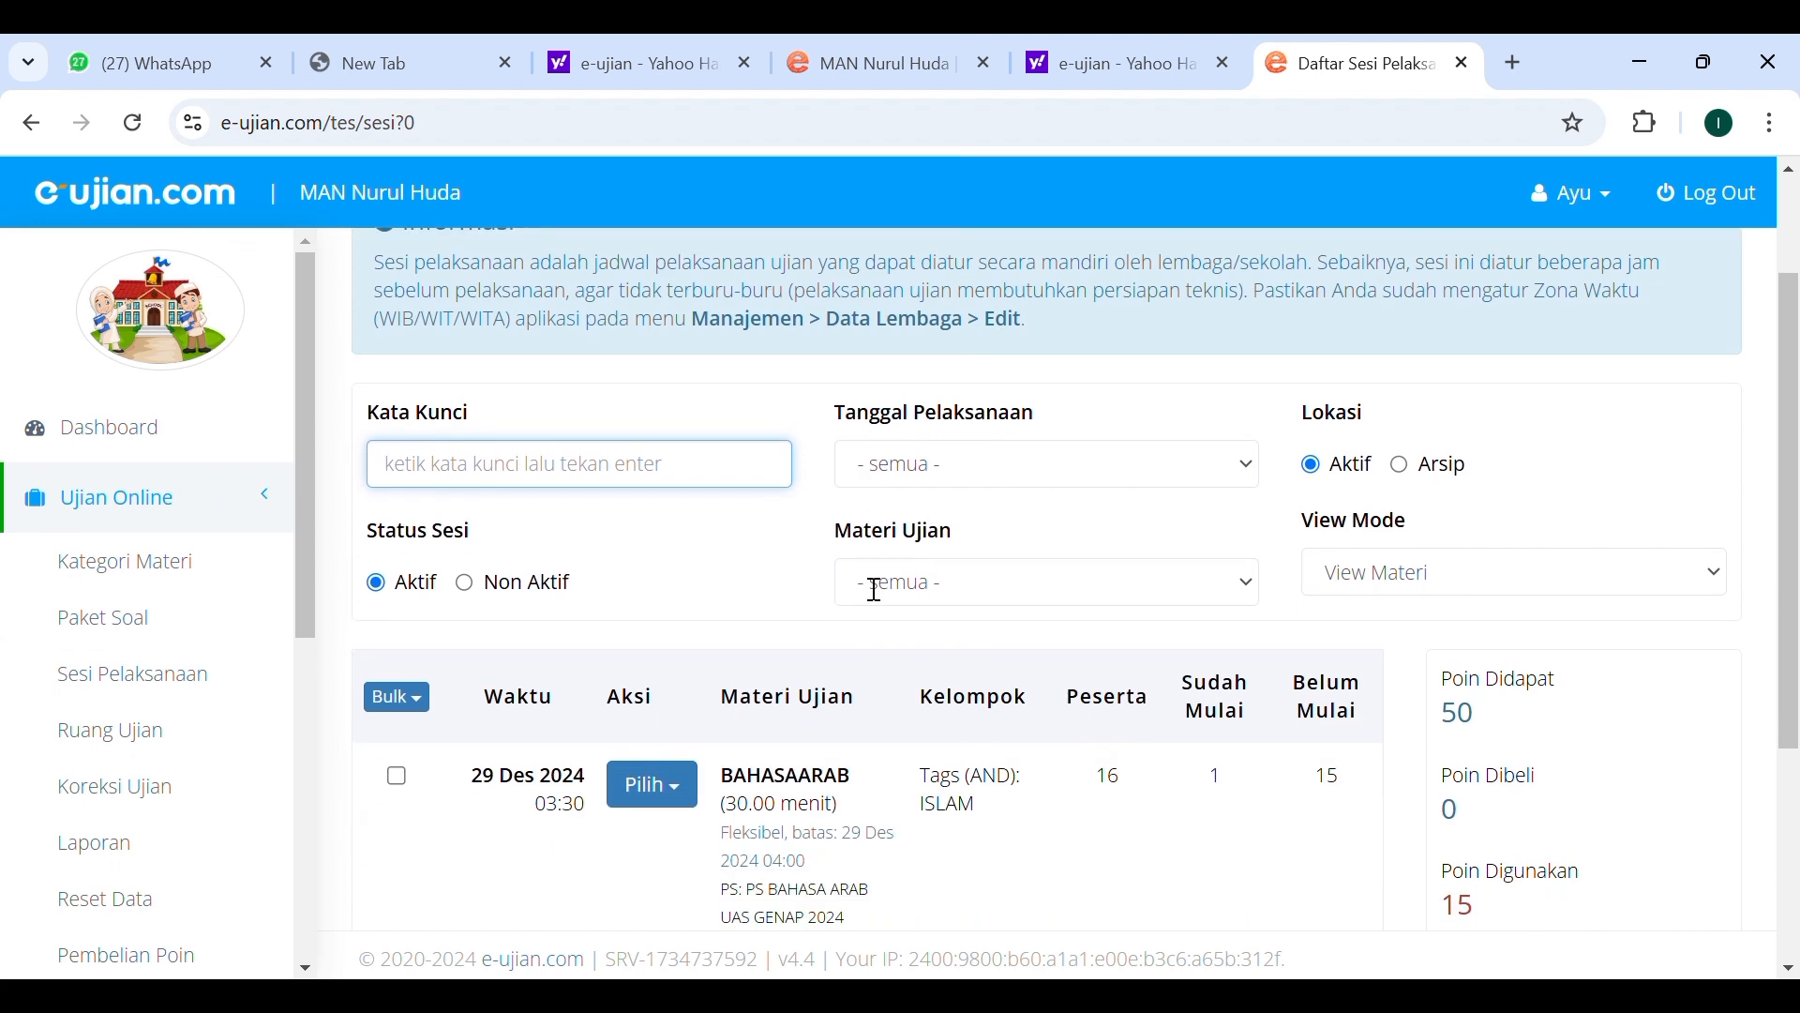
{"action": "scroll", "coordinate": [859, 575], "scroll_direction": "down", "scroll_amount": 1}
{"action": "scroll", "coordinate": [859, 575], "scroll_direction": "up", "scroll_amount": 3}
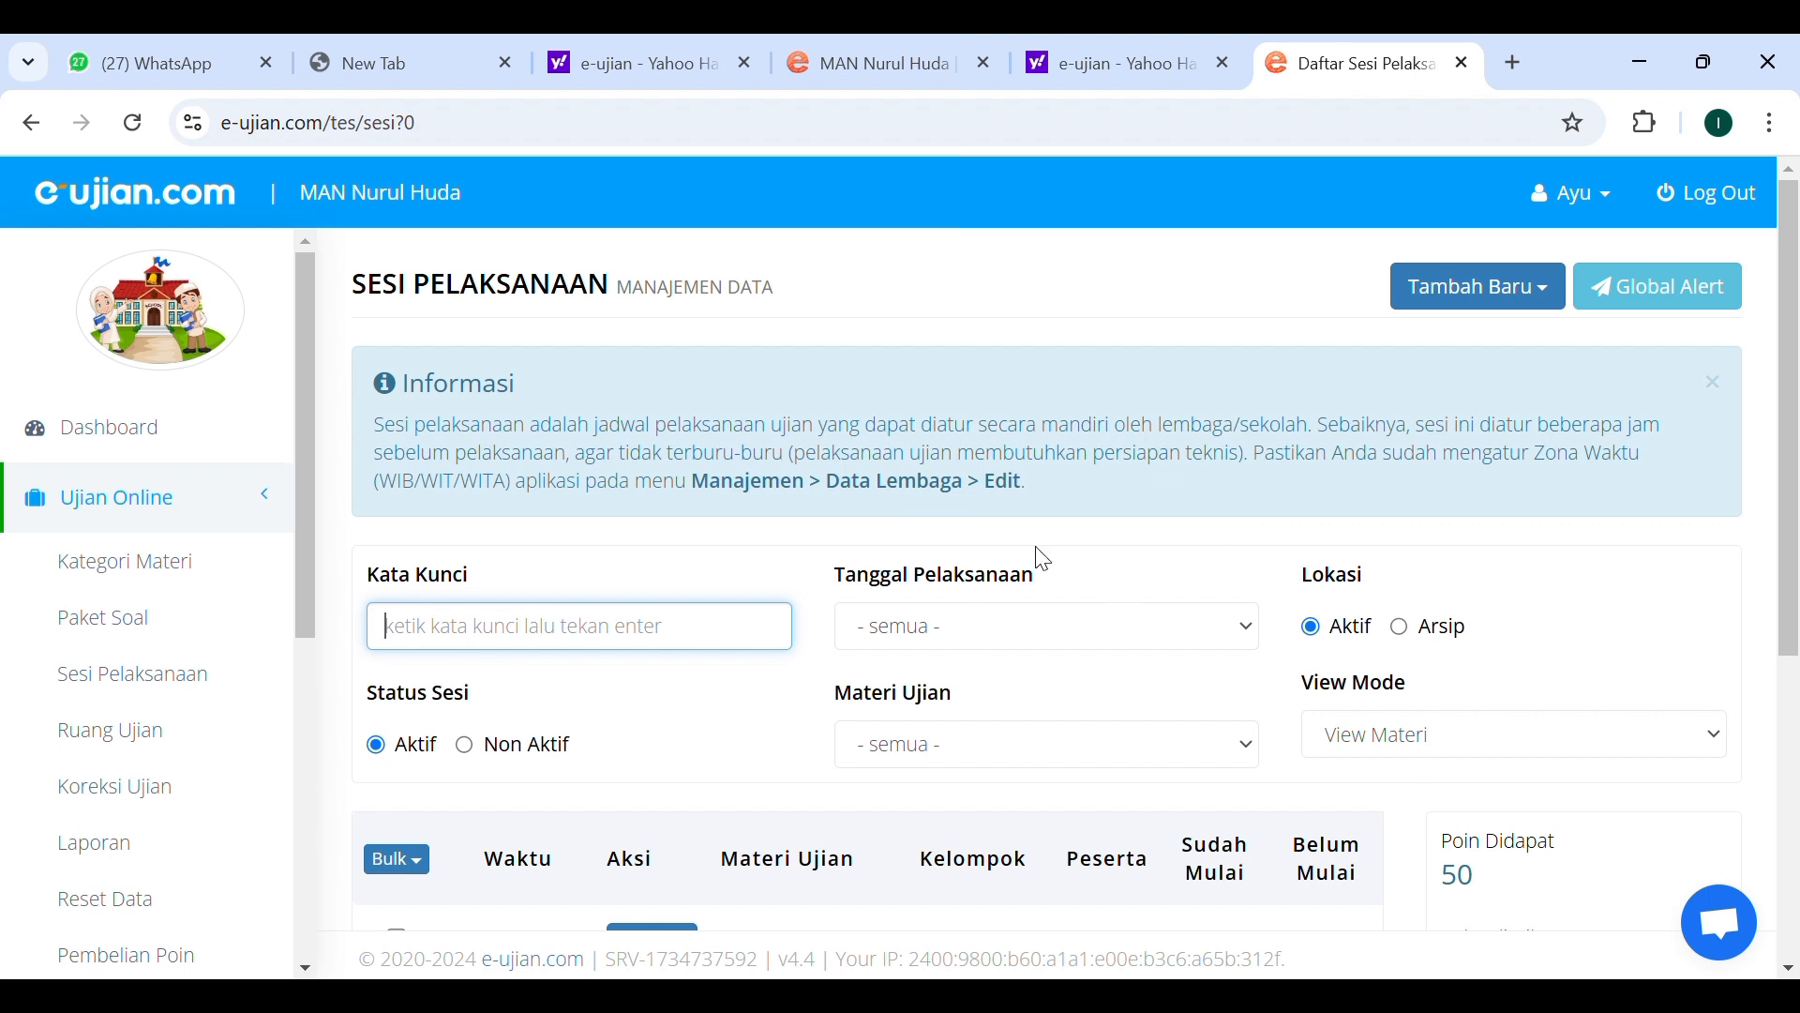
Start adding a new session manually and choose the PS BAHASA ARAB UAS GENAP 2024 question package.
{"action": "left_click", "coordinate": [1494, 292]}
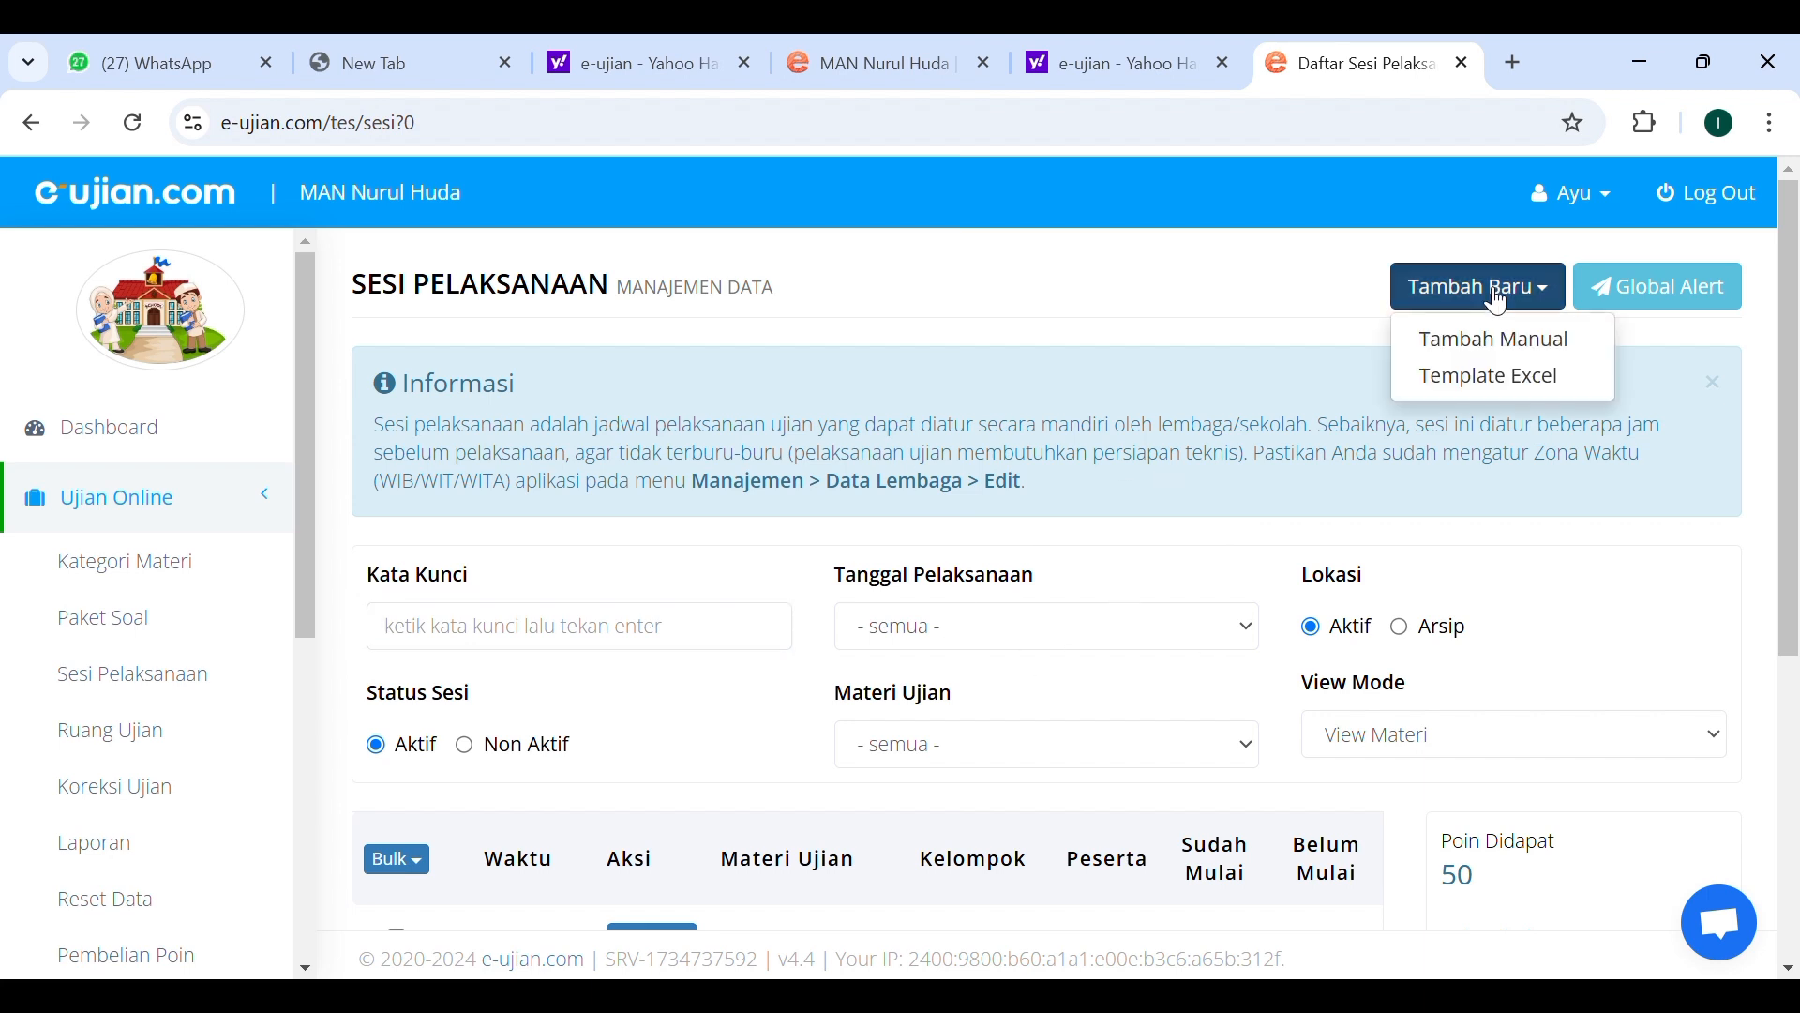
{"action": "left_click", "coordinate": [1482, 351]}
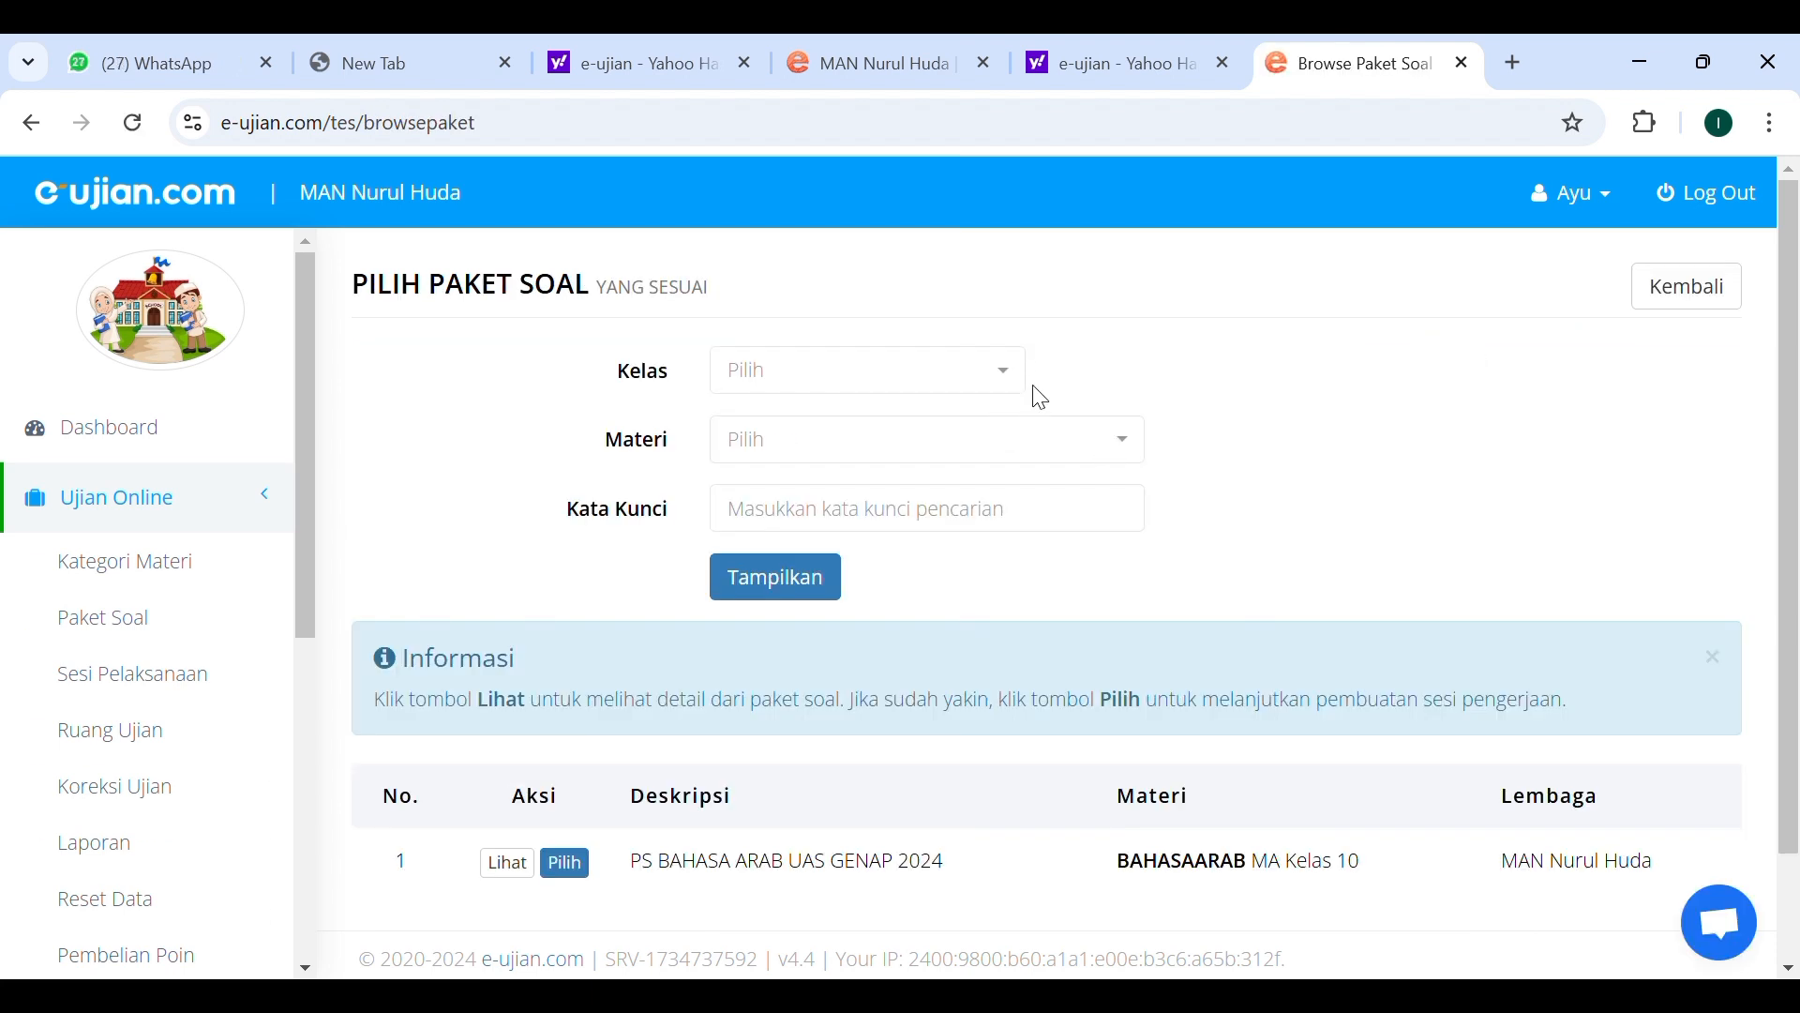
{"action": "scroll", "coordinate": [1106, 506], "scroll_direction": "down", "scroll_amount": 1}
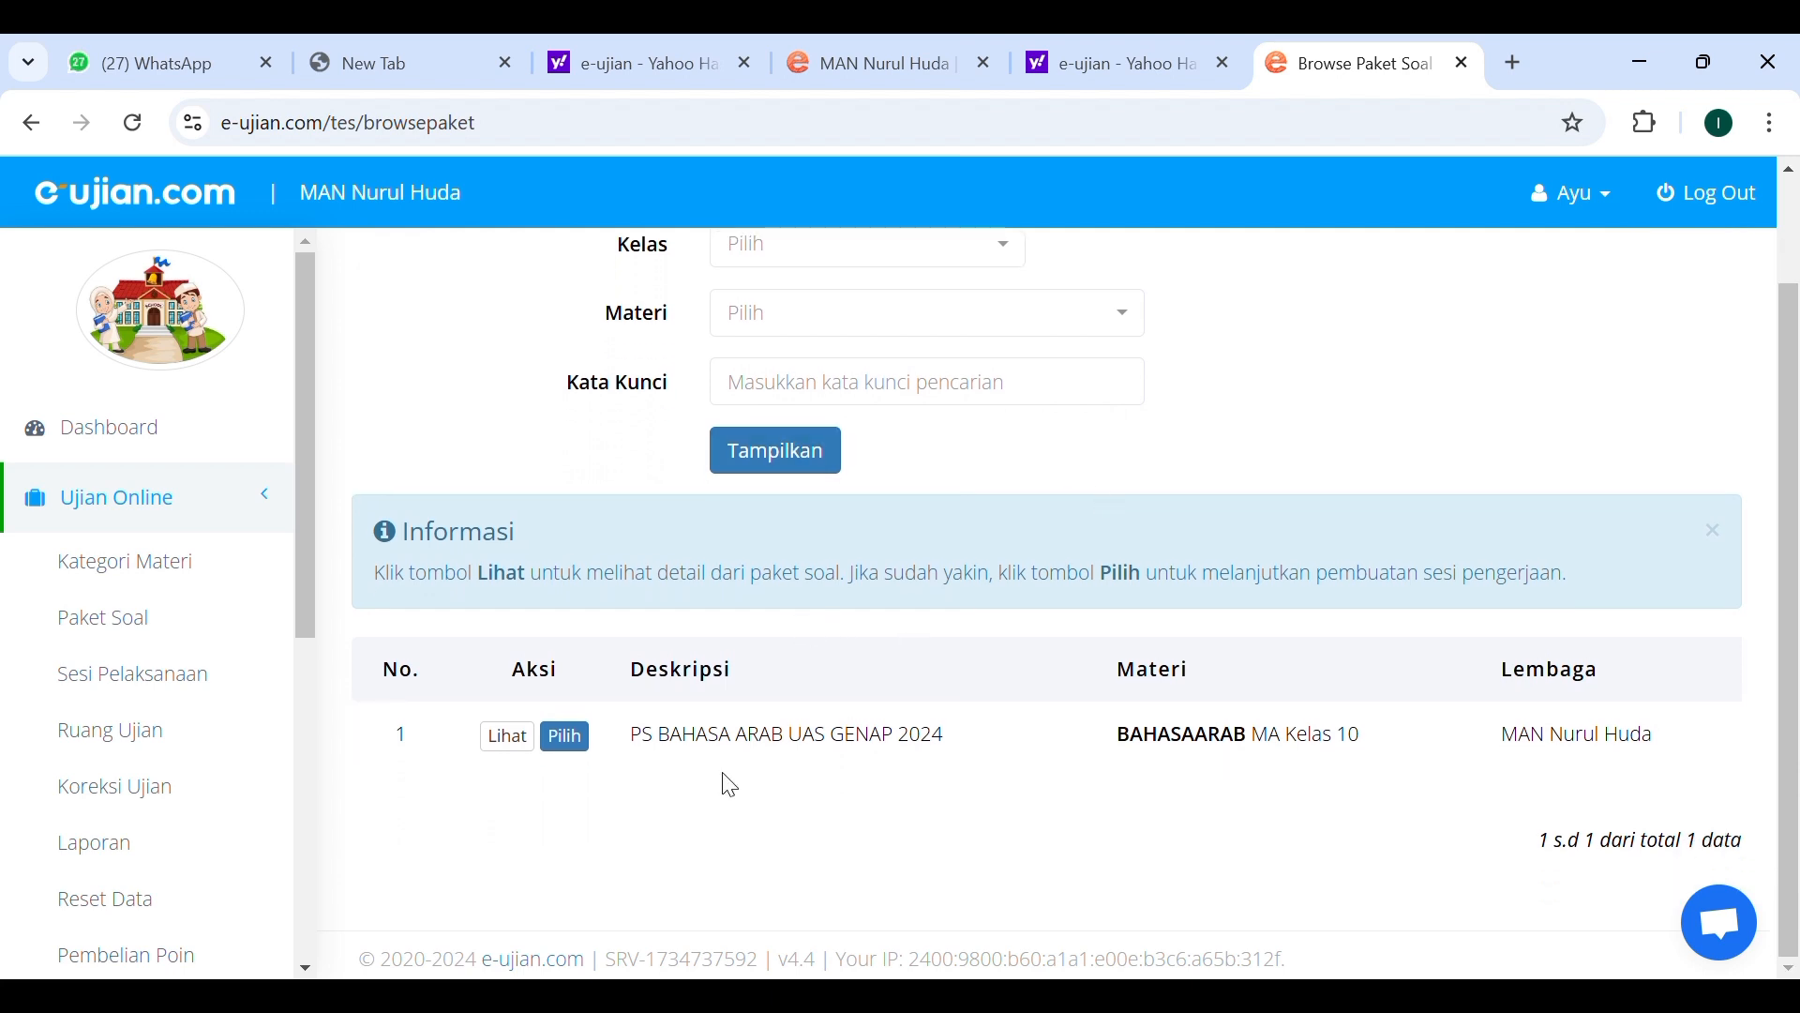
{"action": "left_click", "coordinate": [589, 748]}
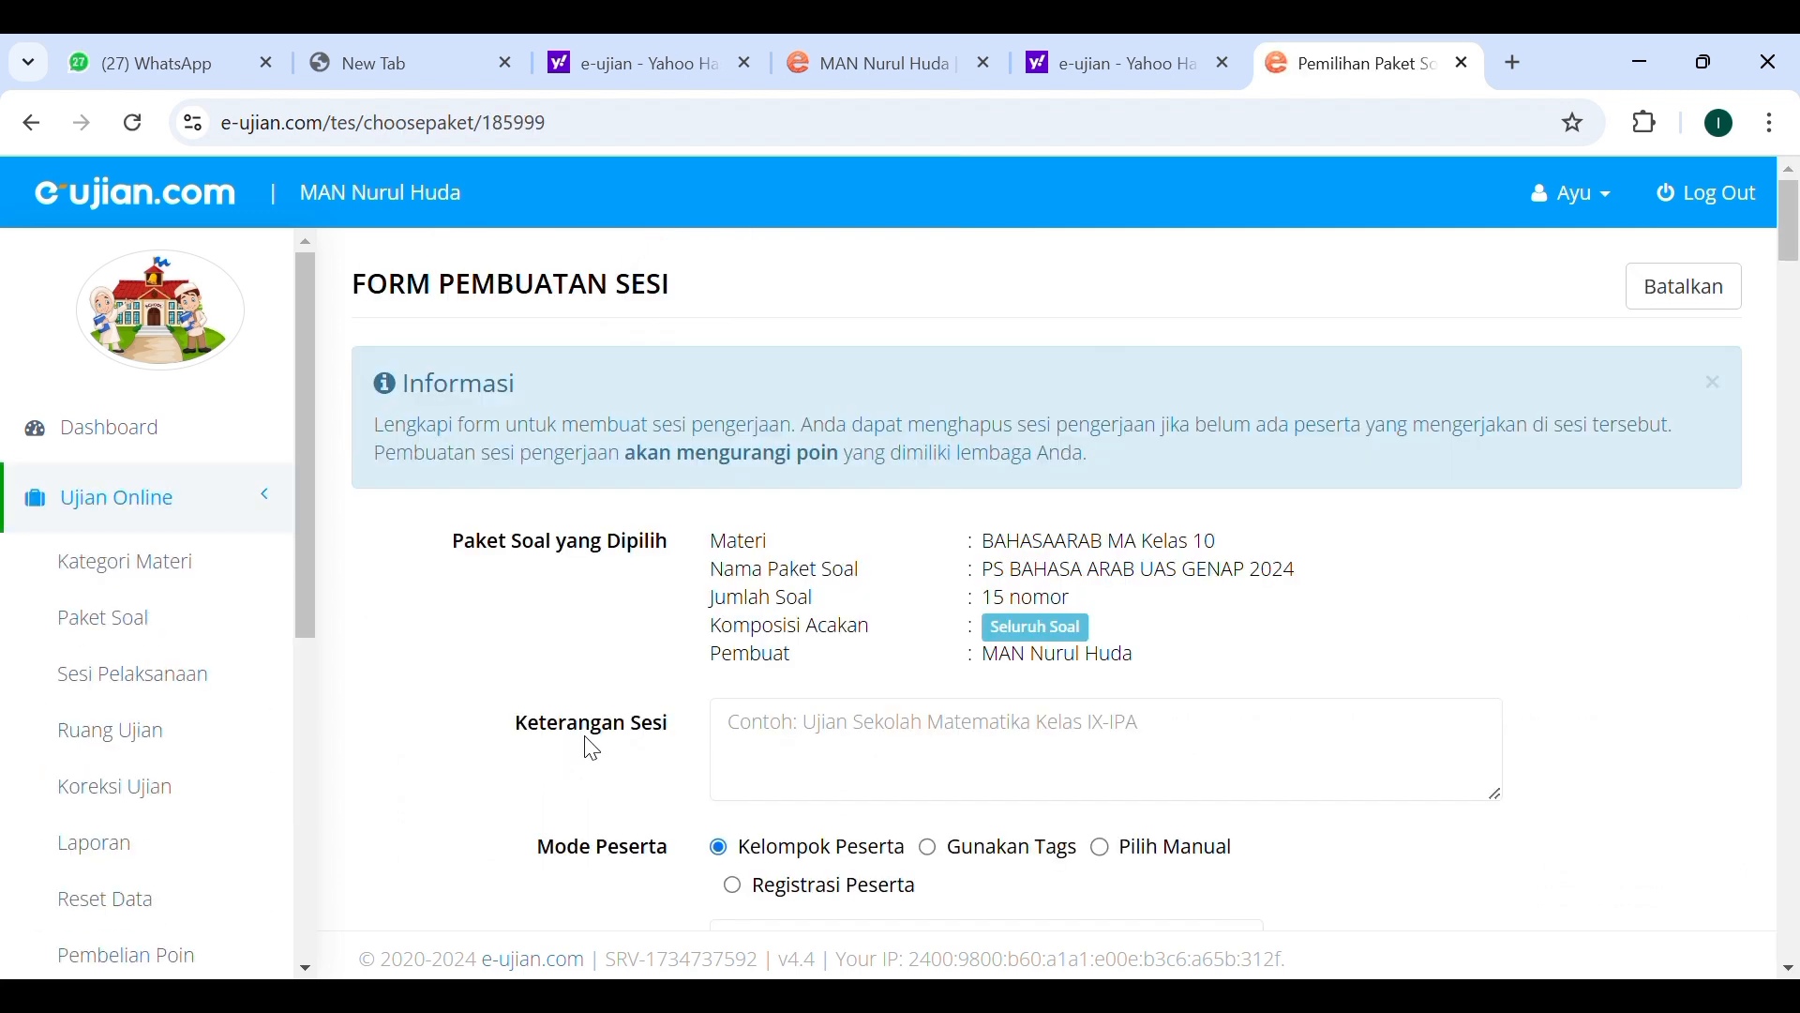
Go through the session form's package summary and participant mode, and set the start time to 29/12/2024 06:05.
{"action": "scroll", "coordinate": [891, 682], "scroll_direction": "down", "scroll_amount": 2}
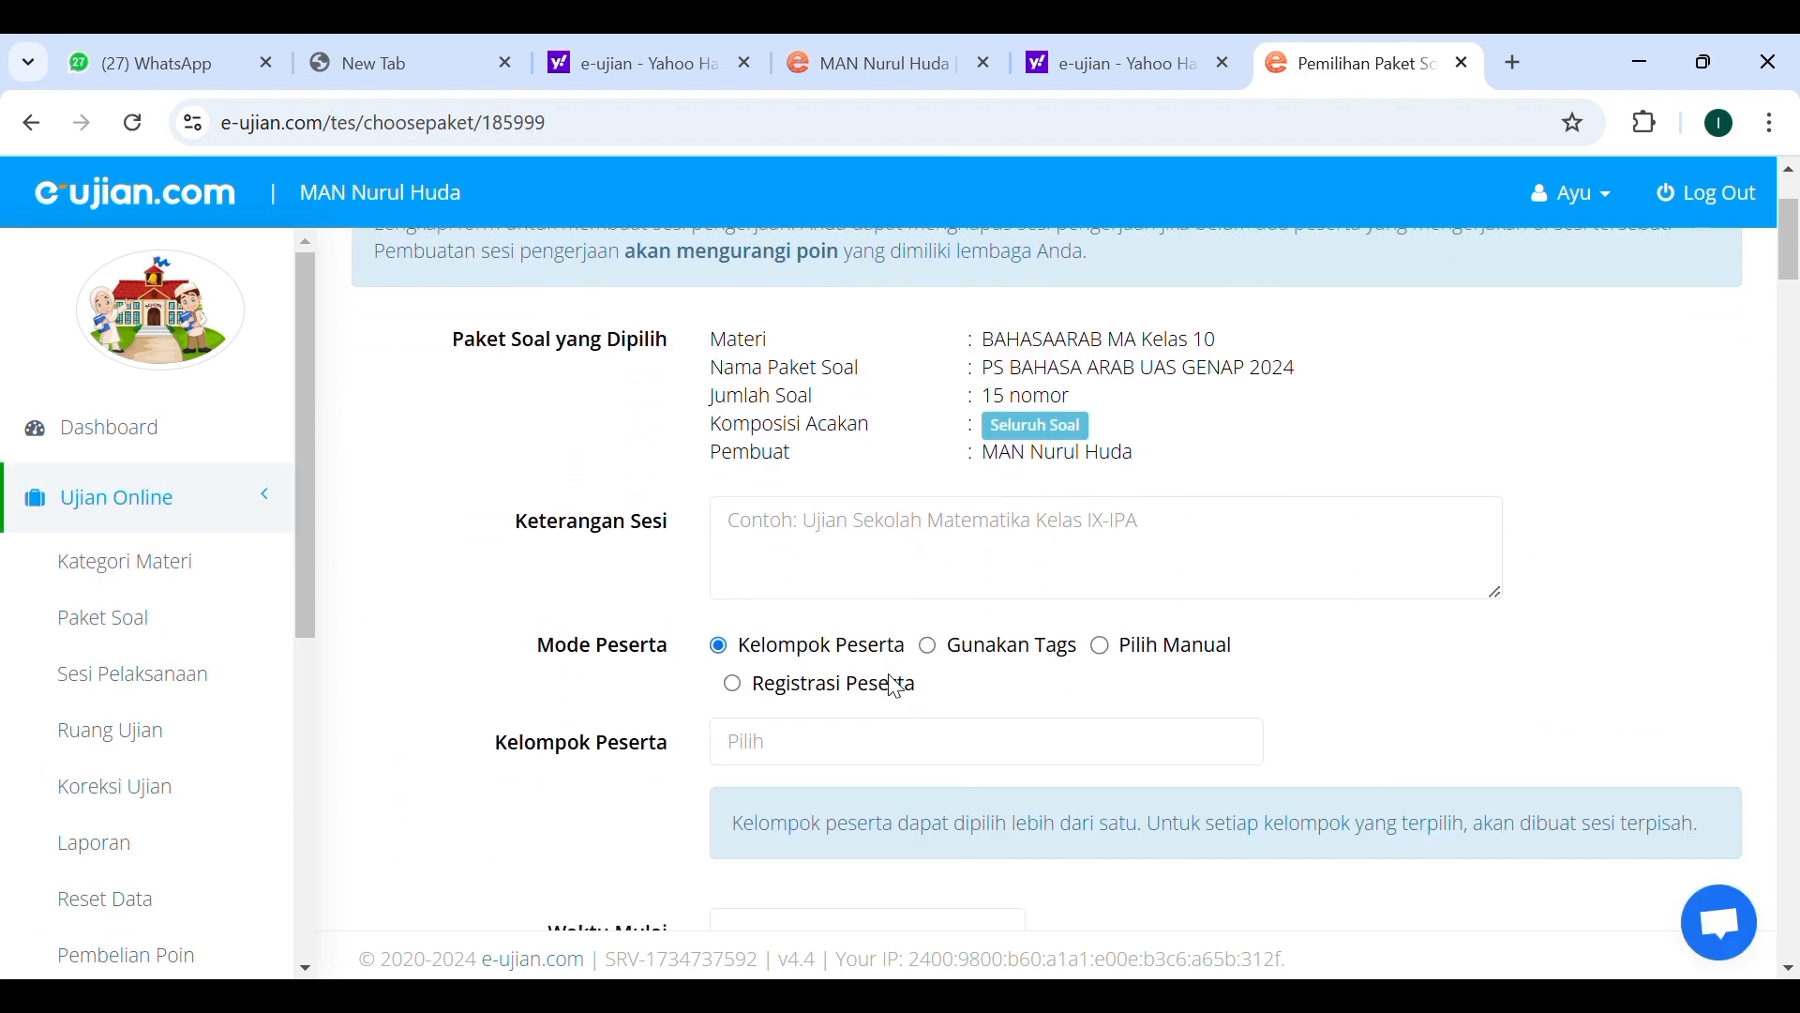
{"action": "scroll", "coordinate": [792, 560], "scroll_direction": "down", "scroll_amount": 1}
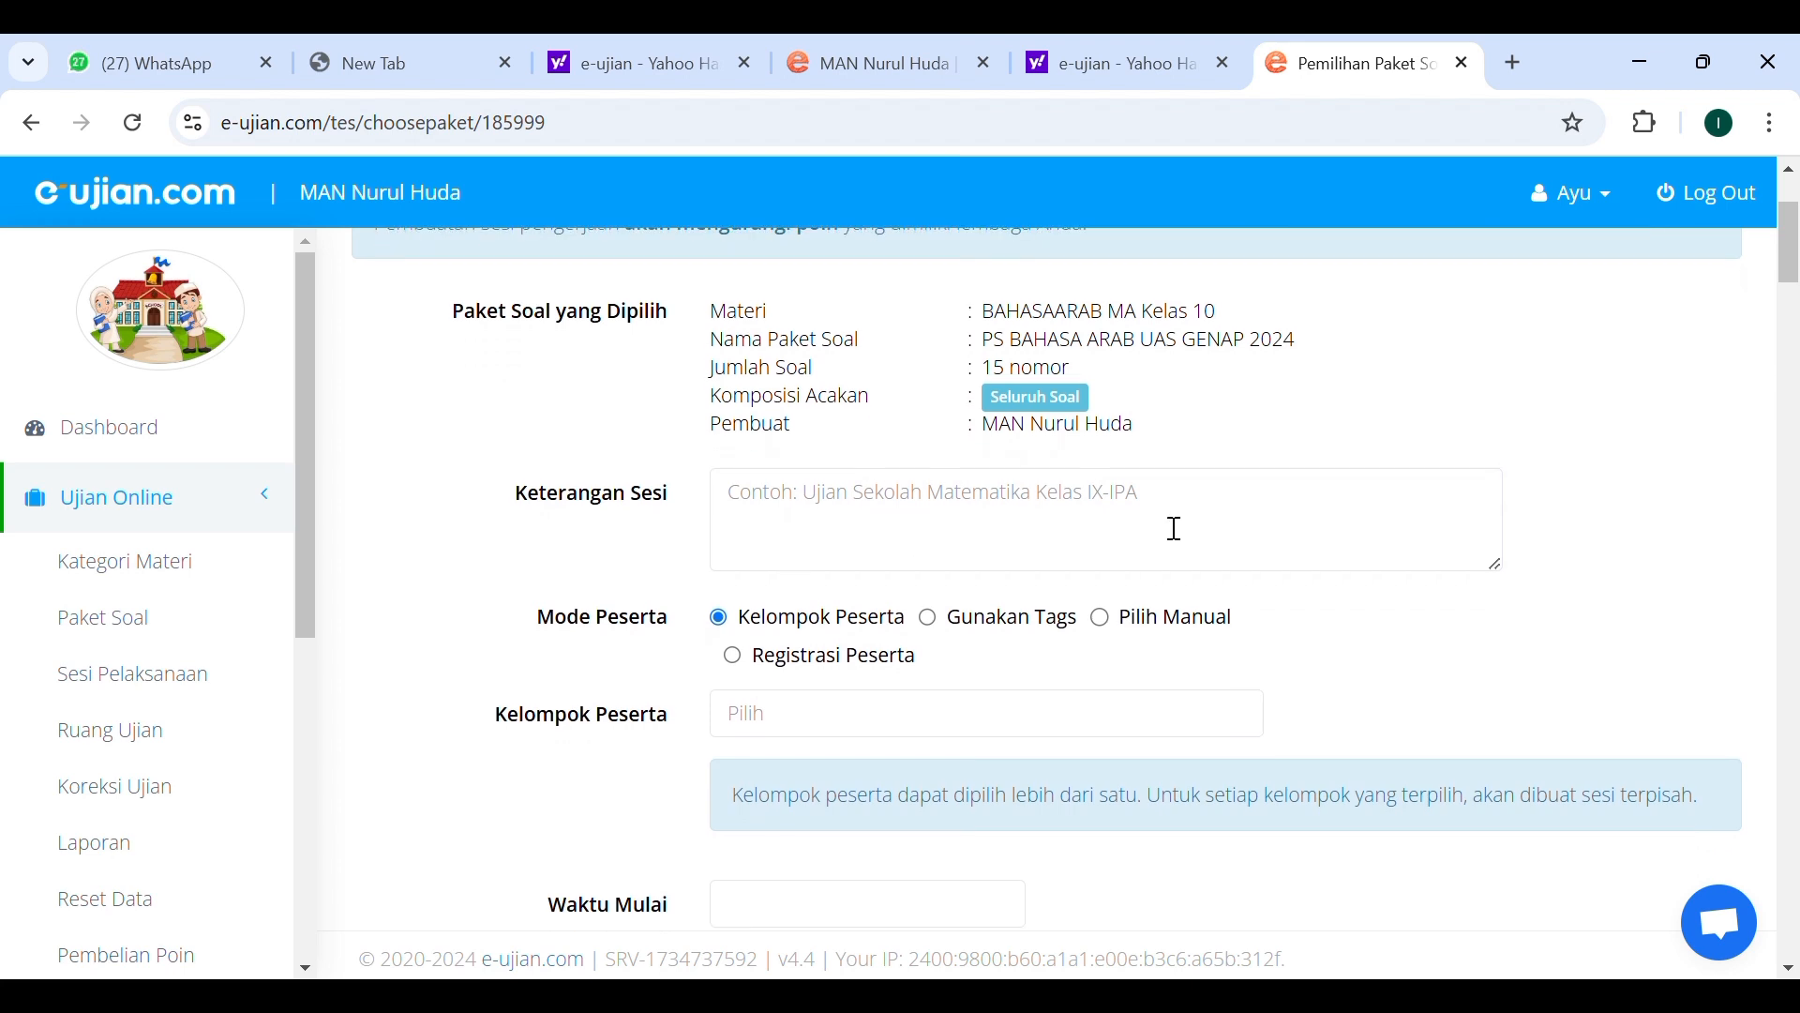
{"action": "scroll", "coordinate": [981, 422], "scroll_direction": "down", "scroll_amount": 1}
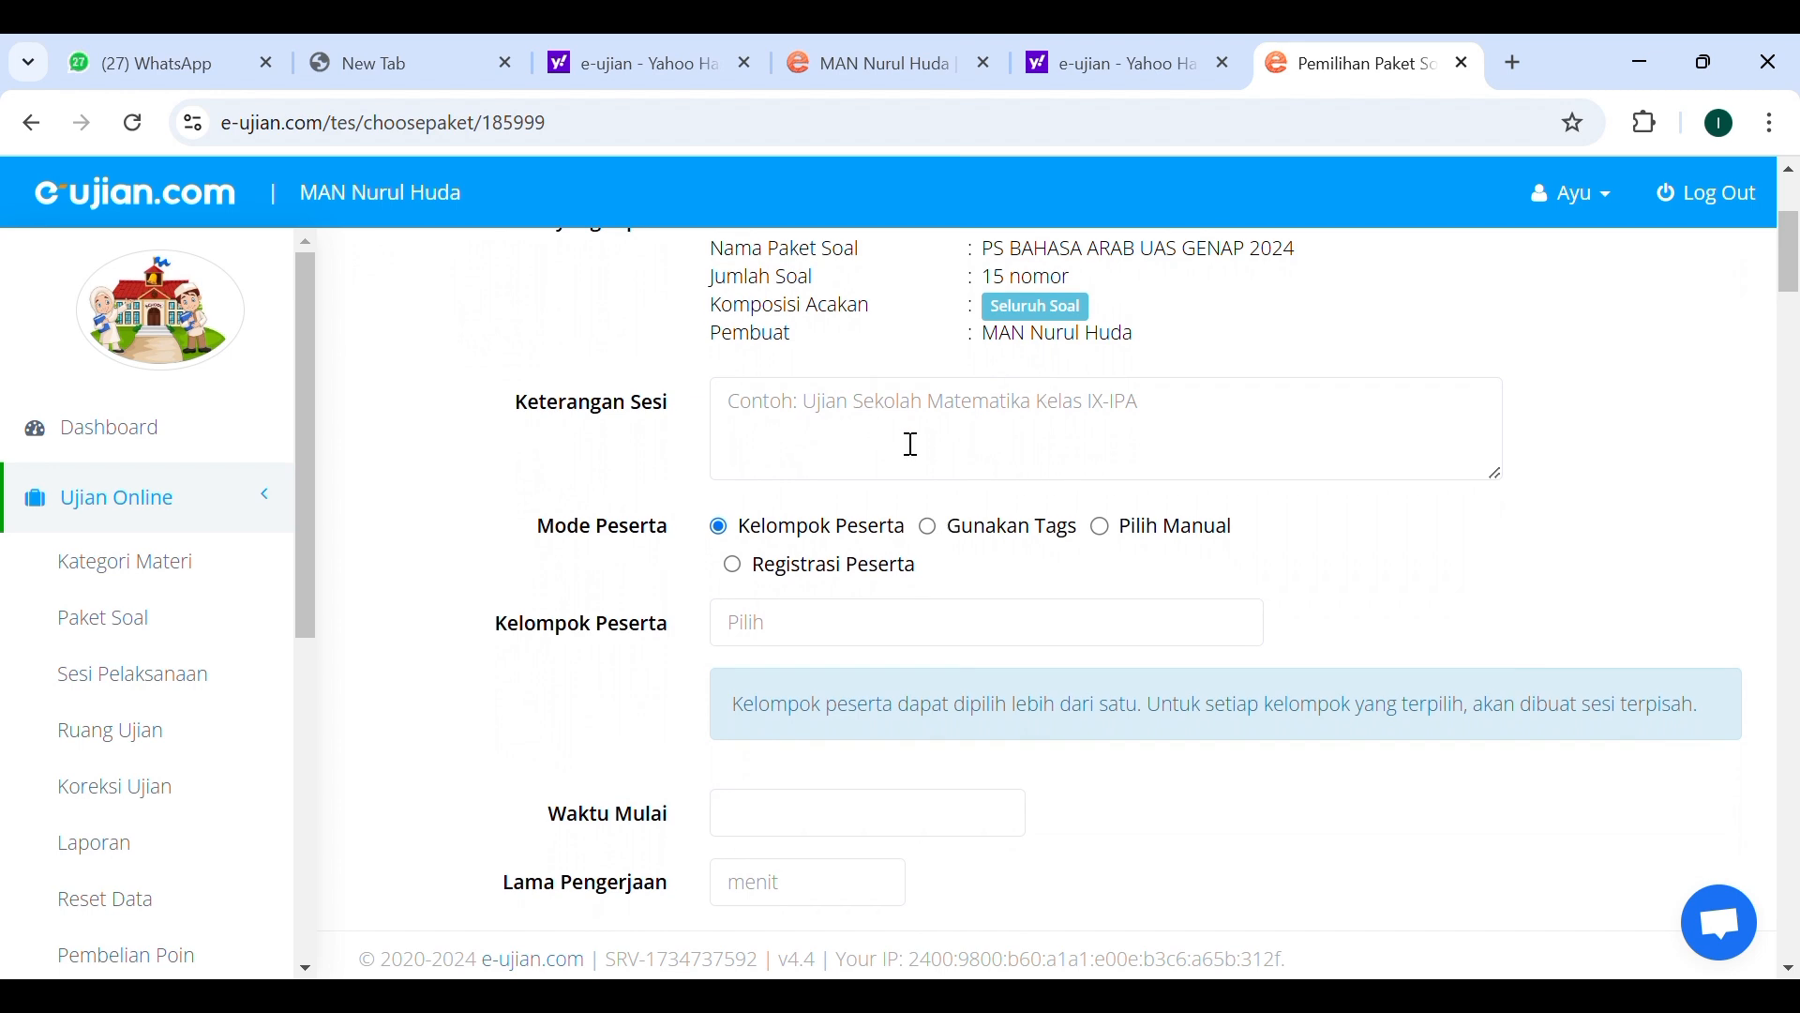
{"action": "scroll", "coordinate": [911, 444], "scroll_direction": "down", "scroll_amount": 10}
{"action": "scroll", "coordinate": [894, 429], "scroll_direction": "up", "scroll_amount": 5}
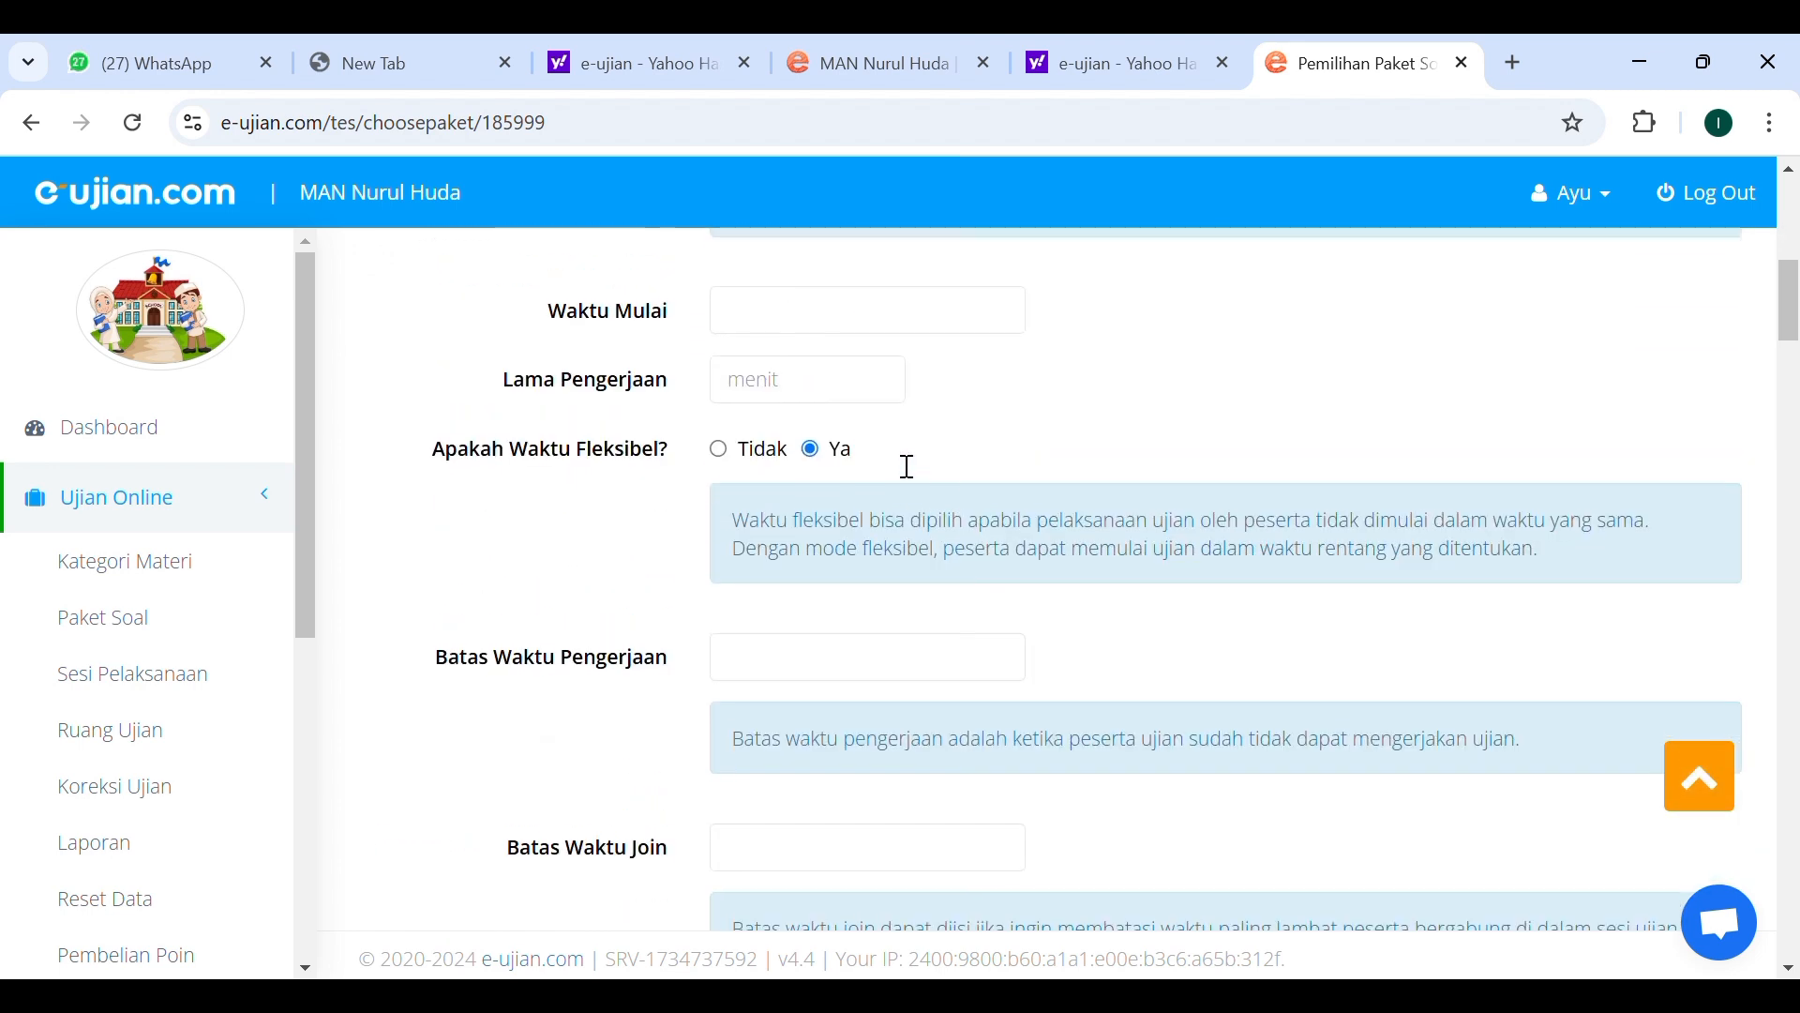
{"action": "scroll", "coordinate": [909, 466], "scroll_direction": "up", "scroll_amount": 1}
{"action": "left_click", "coordinate": [909, 466]}
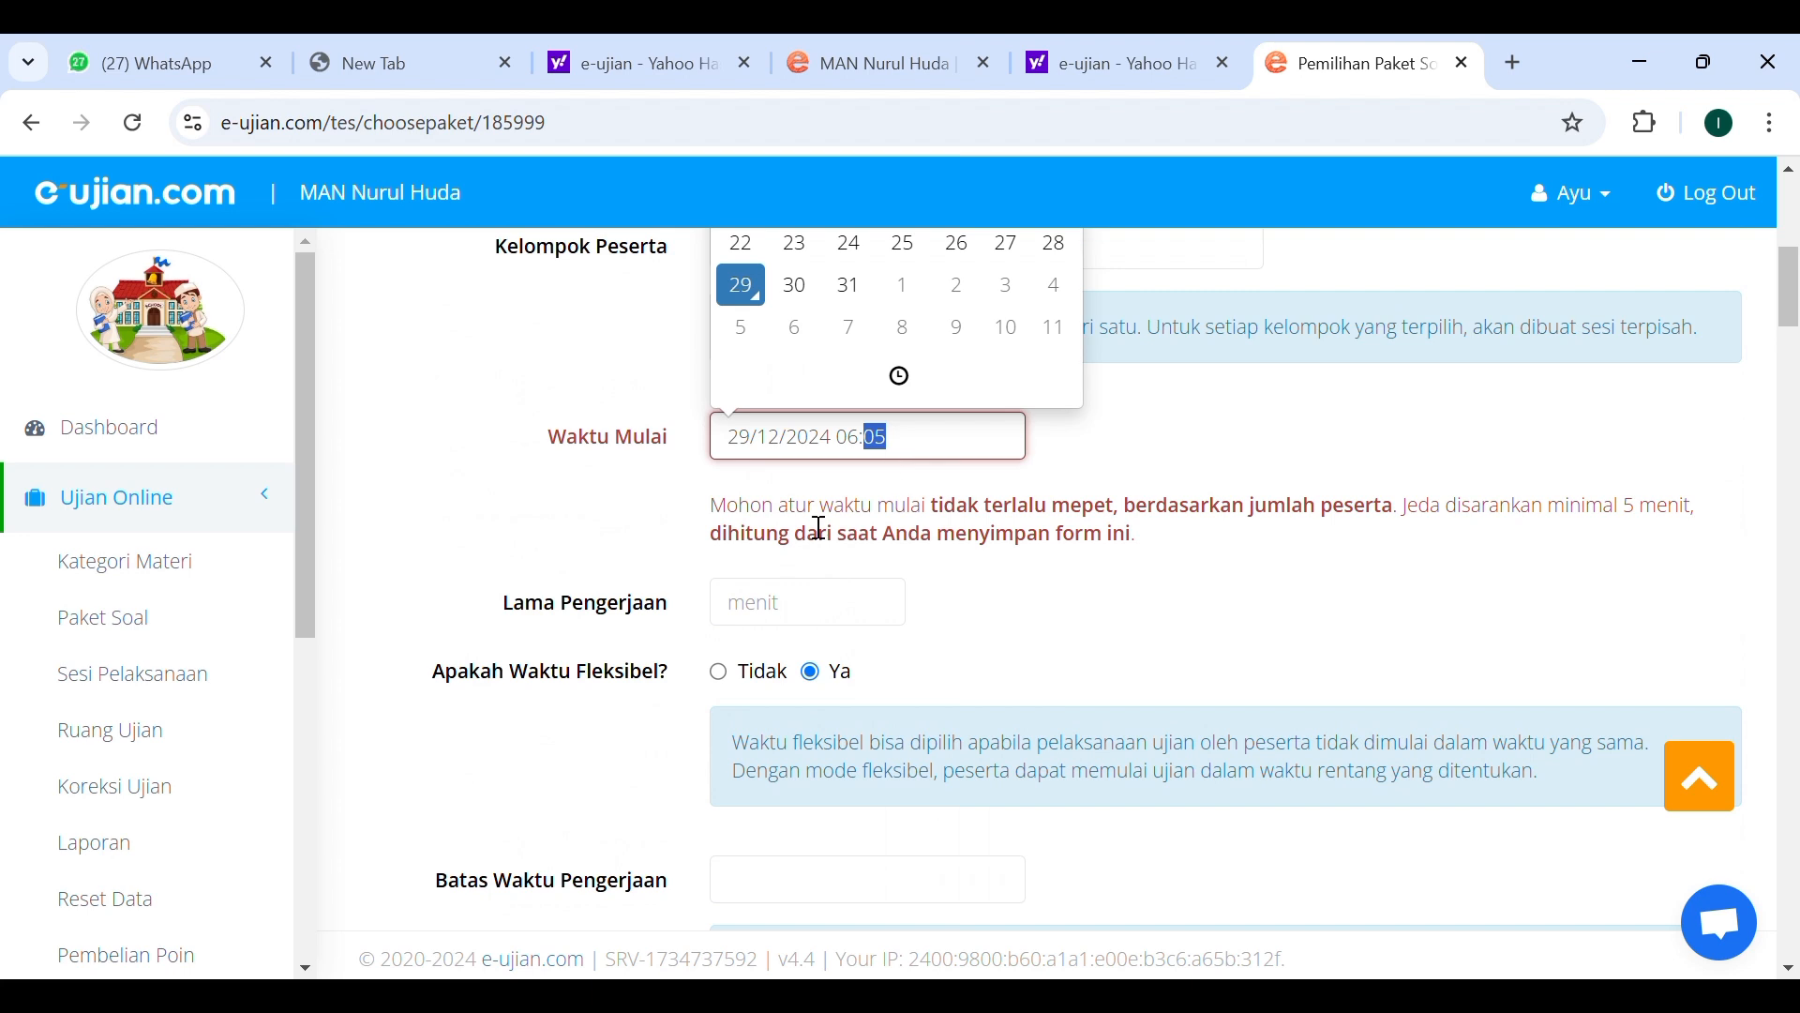
{"action": "scroll", "coordinate": [819, 630], "scroll_direction": "down", "scroll_amount": 3}
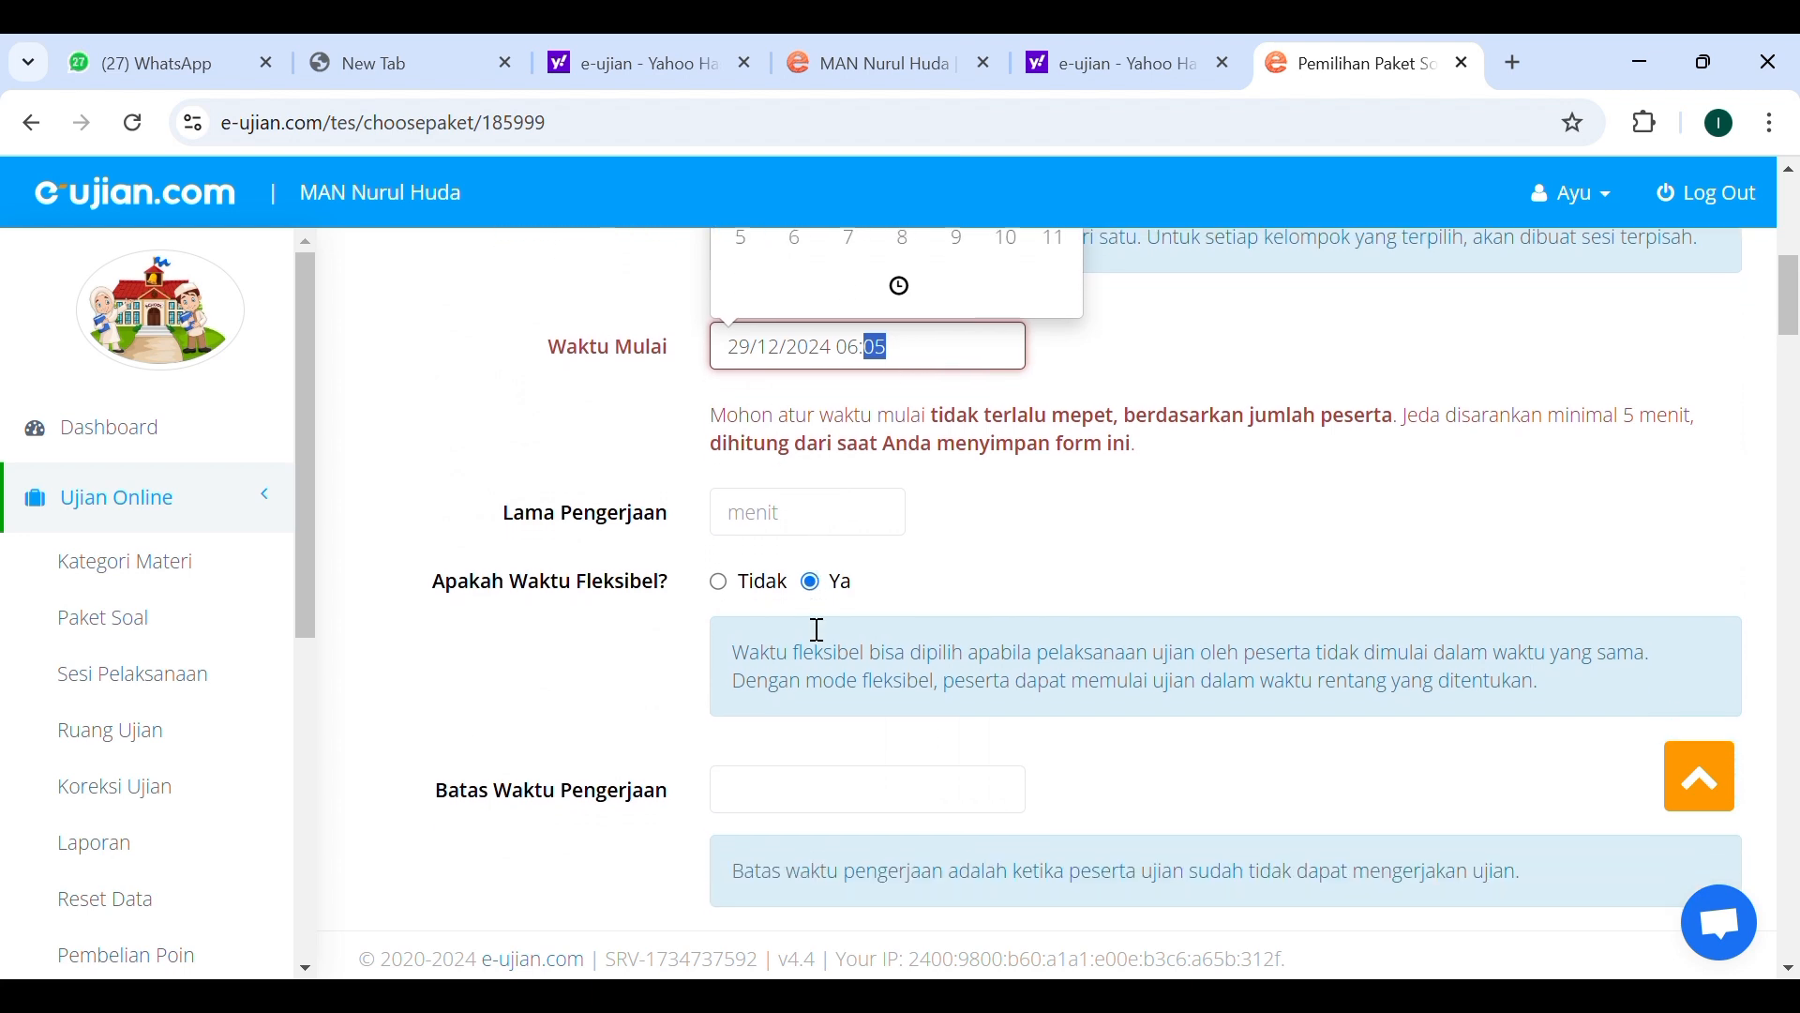
{"action": "scroll", "coordinate": [818, 630], "scroll_direction": "down", "scroll_amount": 3}
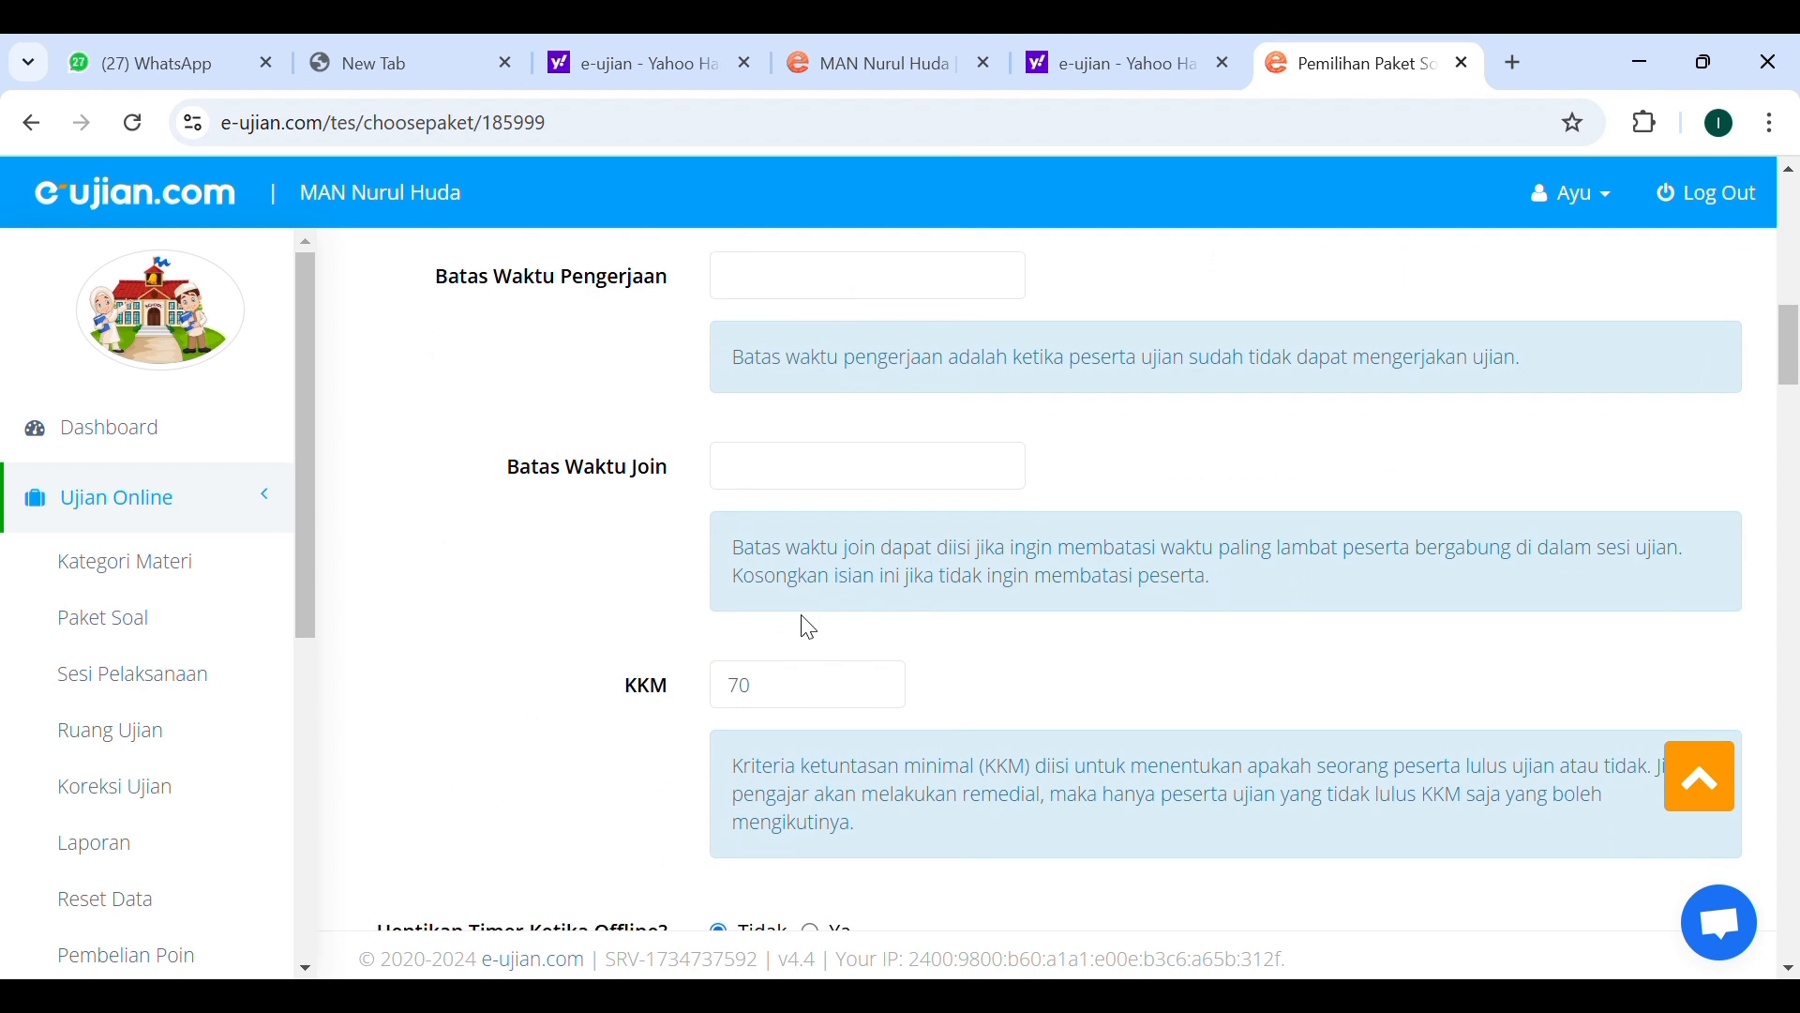
Set the join time limit to 29/12/2024 06:05 and select the KKM field.
{"action": "left_click", "coordinate": [848, 483]}
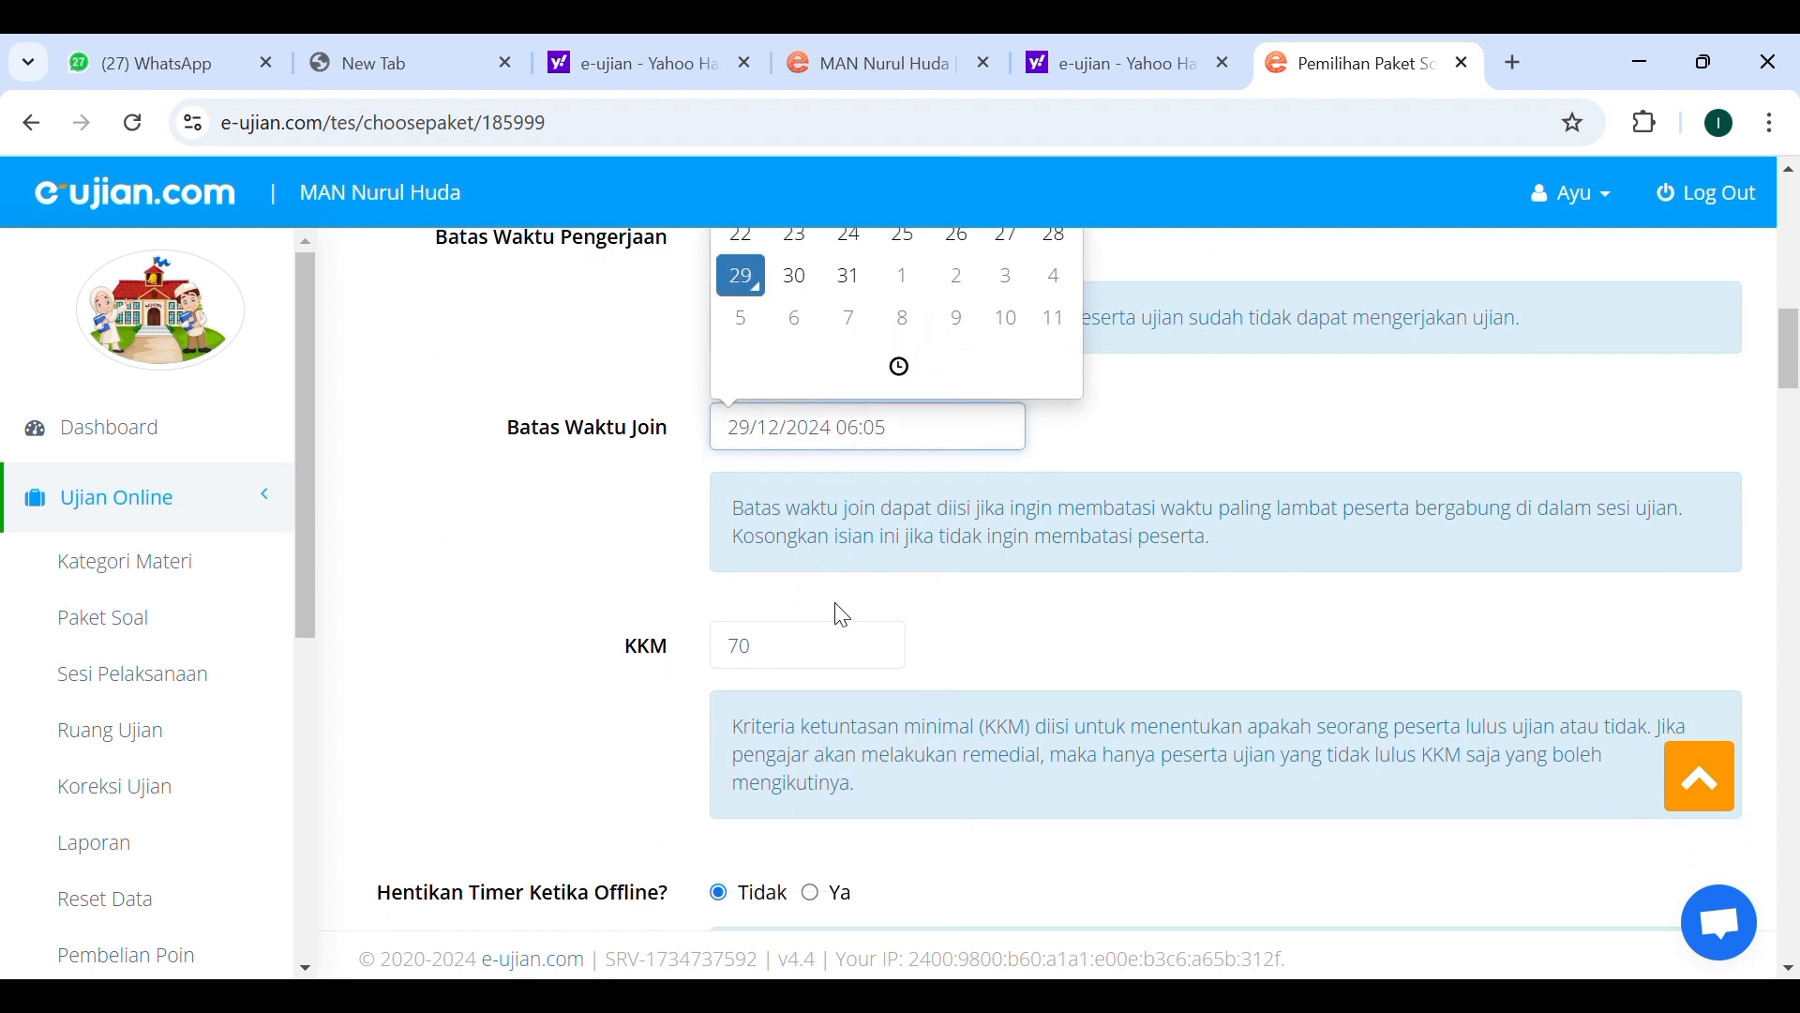
{"action": "left_click", "coordinate": [822, 666]}
{"action": "scroll", "coordinate": [821, 666], "scroll_direction": "down", "scroll_amount": 2}
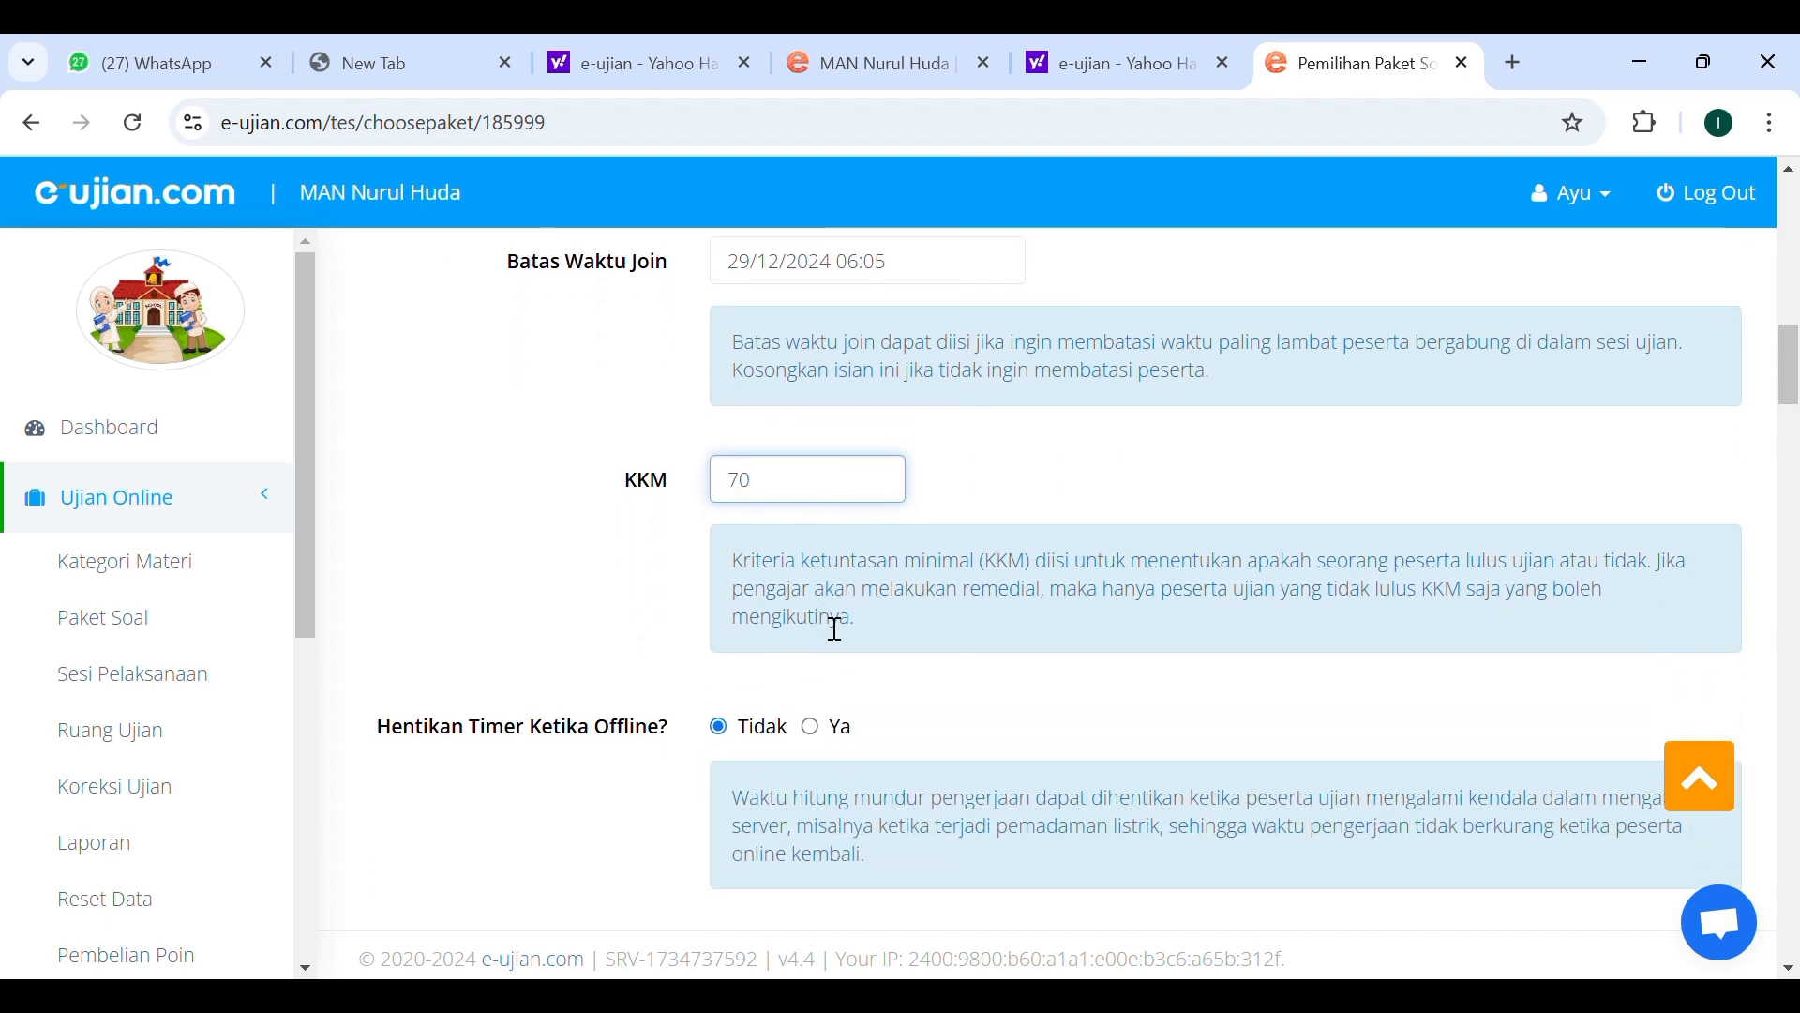
Scroll through the remaining session options such as camera, snapshot, live score, screen blocking, devices and result display.
{"action": "scroll", "coordinate": [804, 591], "scroll_direction": "down", "scroll_amount": 10}
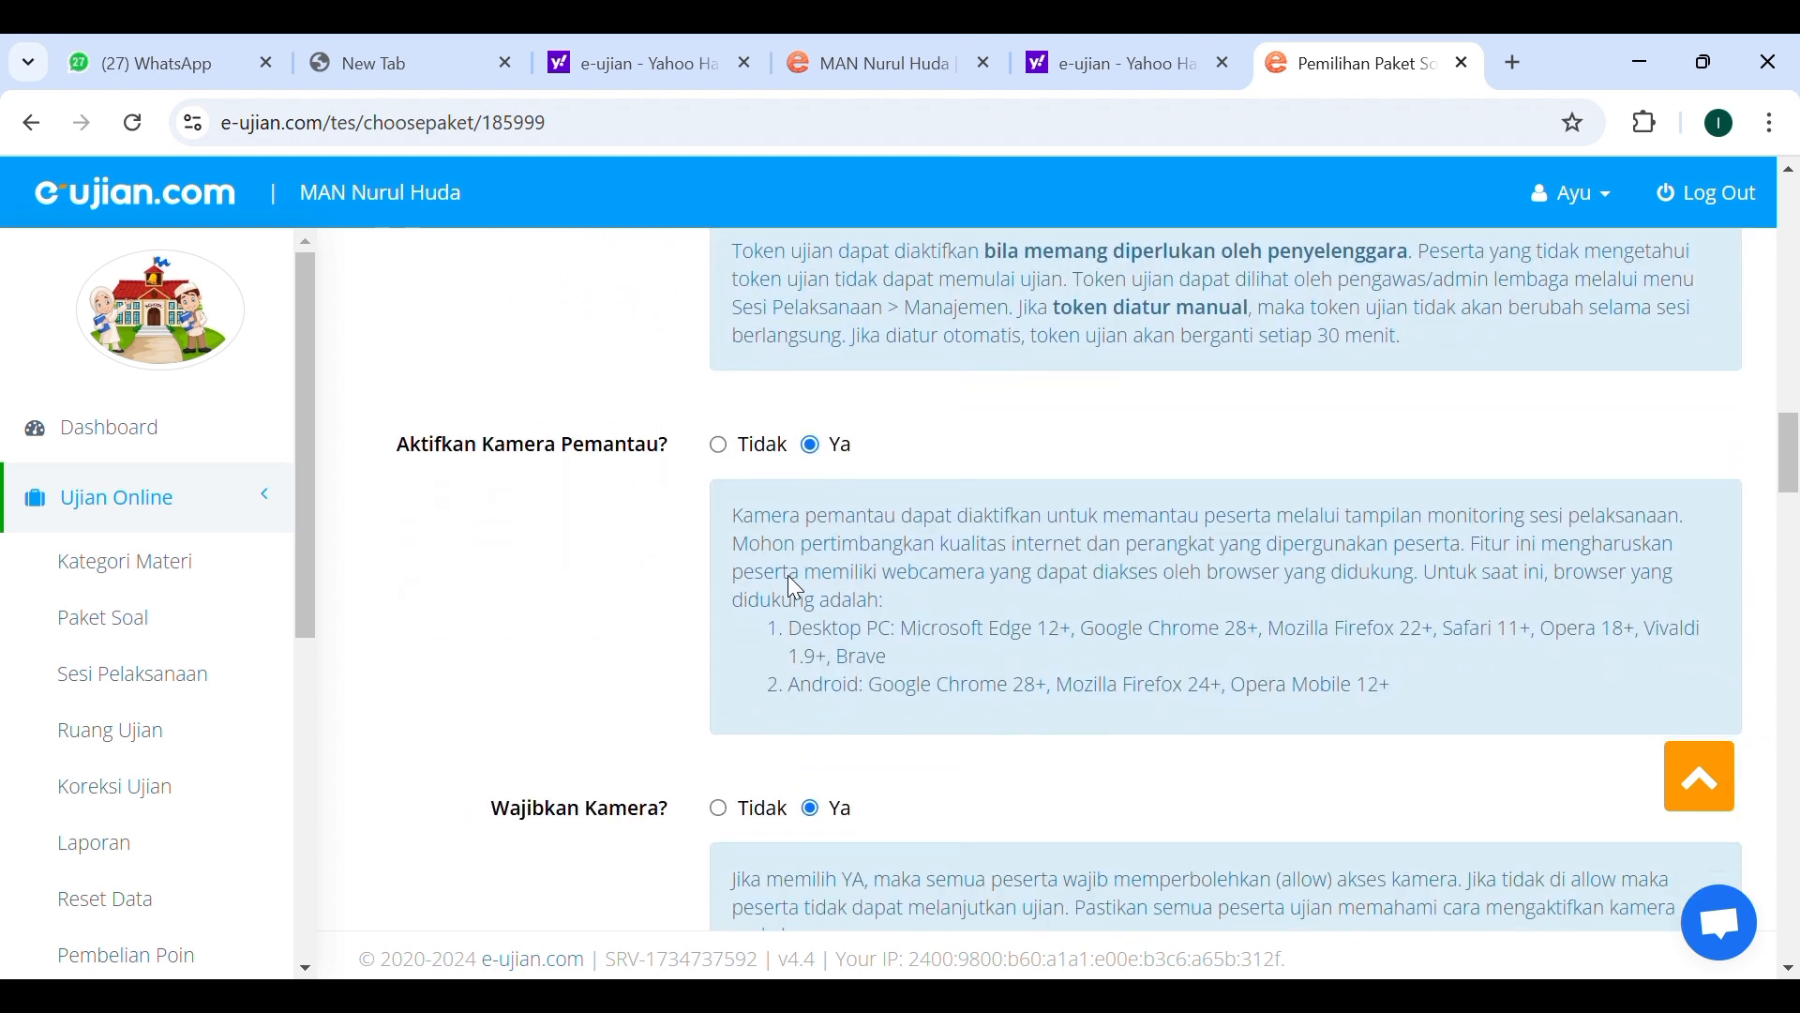
{"action": "scroll", "coordinate": [805, 591], "scroll_direction": "down", "scroll_amount": 2}
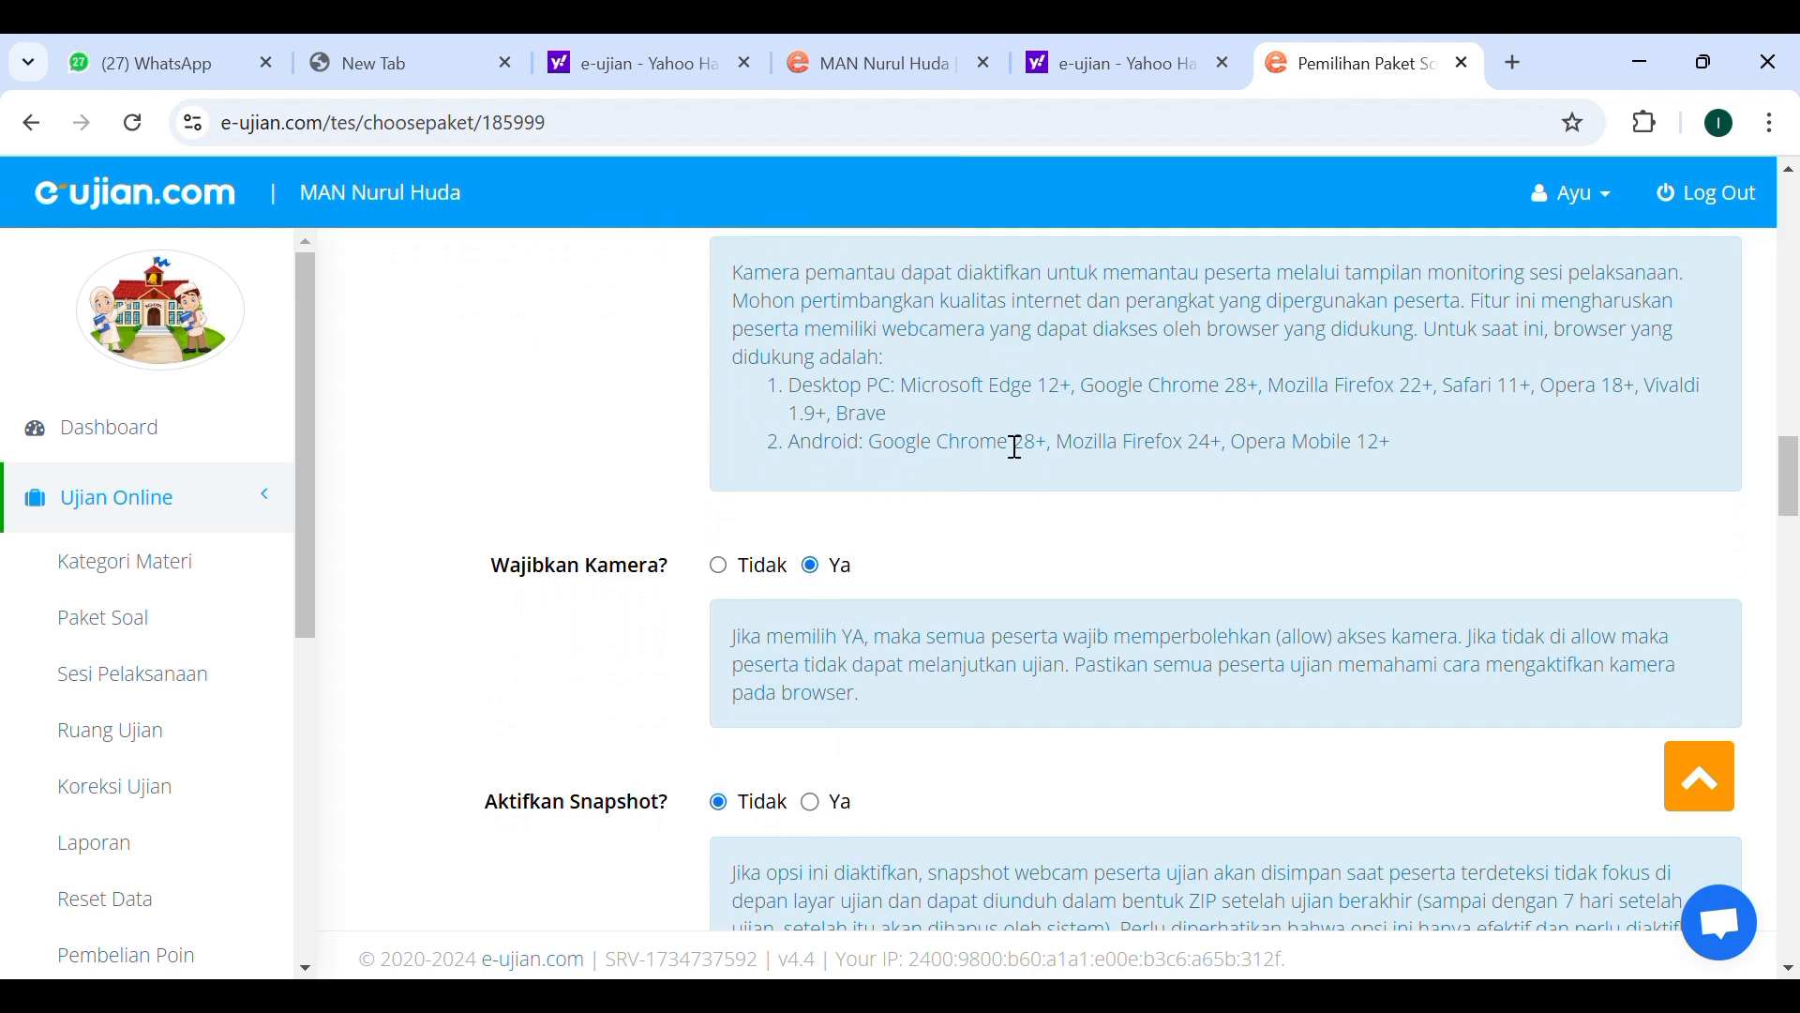
{"action": "scroll", "coordinate": [835, 668], "scroll_direction": "down", "scroll_amount": 2}
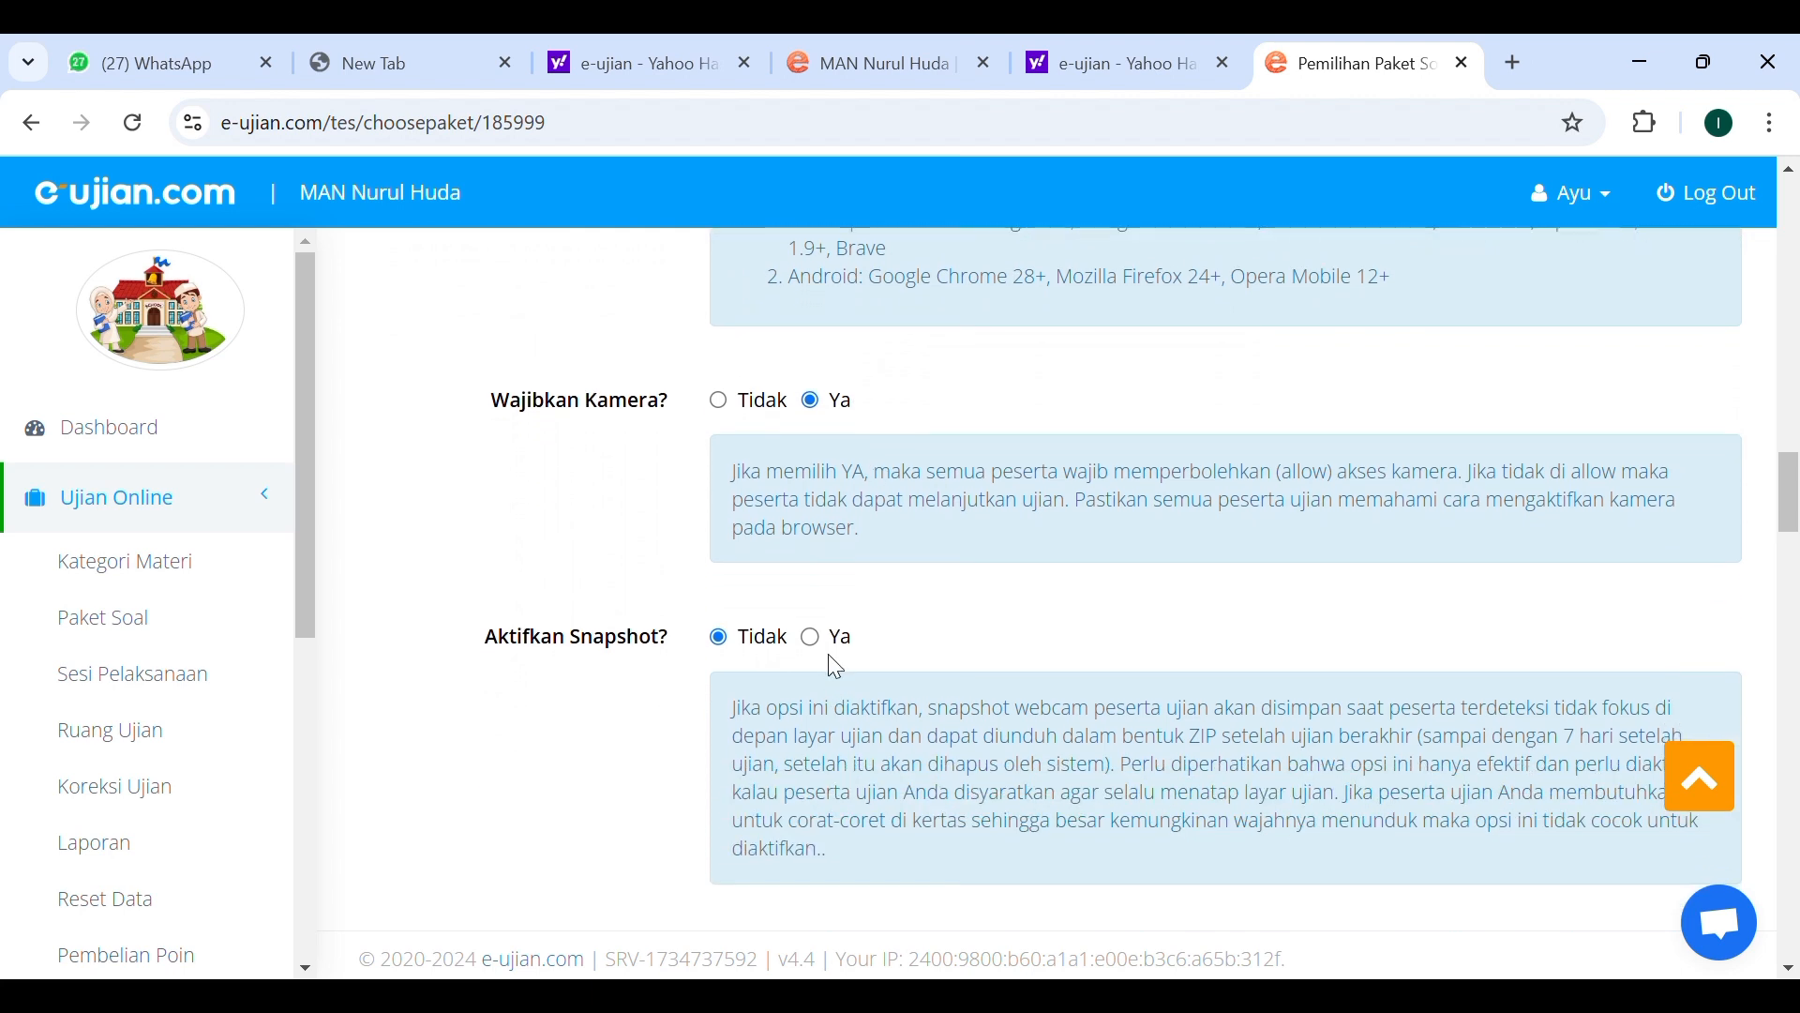
{"action": "scroll", "coordinate": [837, 667], "scroll_direction": "down", "scroll_amount": 3}
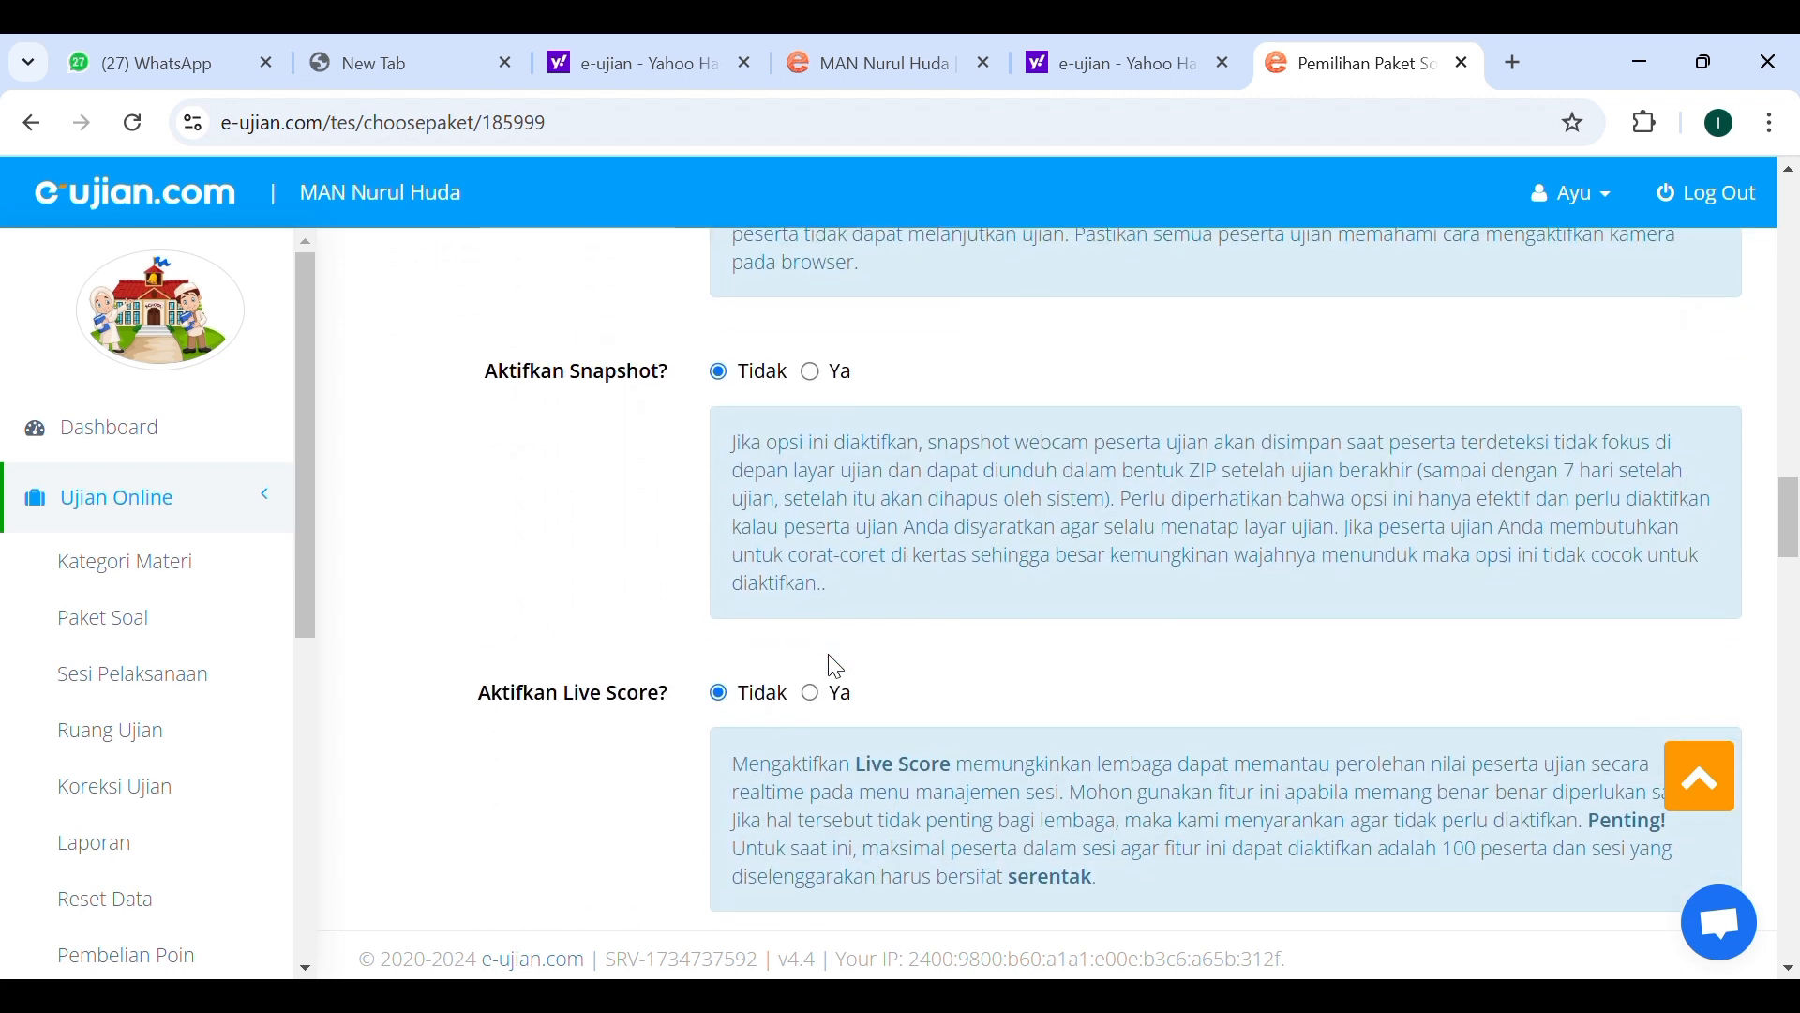
{"action": "scroll", "coordinate": [837, 666], "scroll_direction": "down", "scroll_amount": 2}
{"action": "scroll", "coordinate": [845, 668], "scroll_direction": "down", "scroll_amount": 2}
{"action": "scroll", "coordinate": [746, 731], "scroll_direction": "down", "scroll_amount": 7}
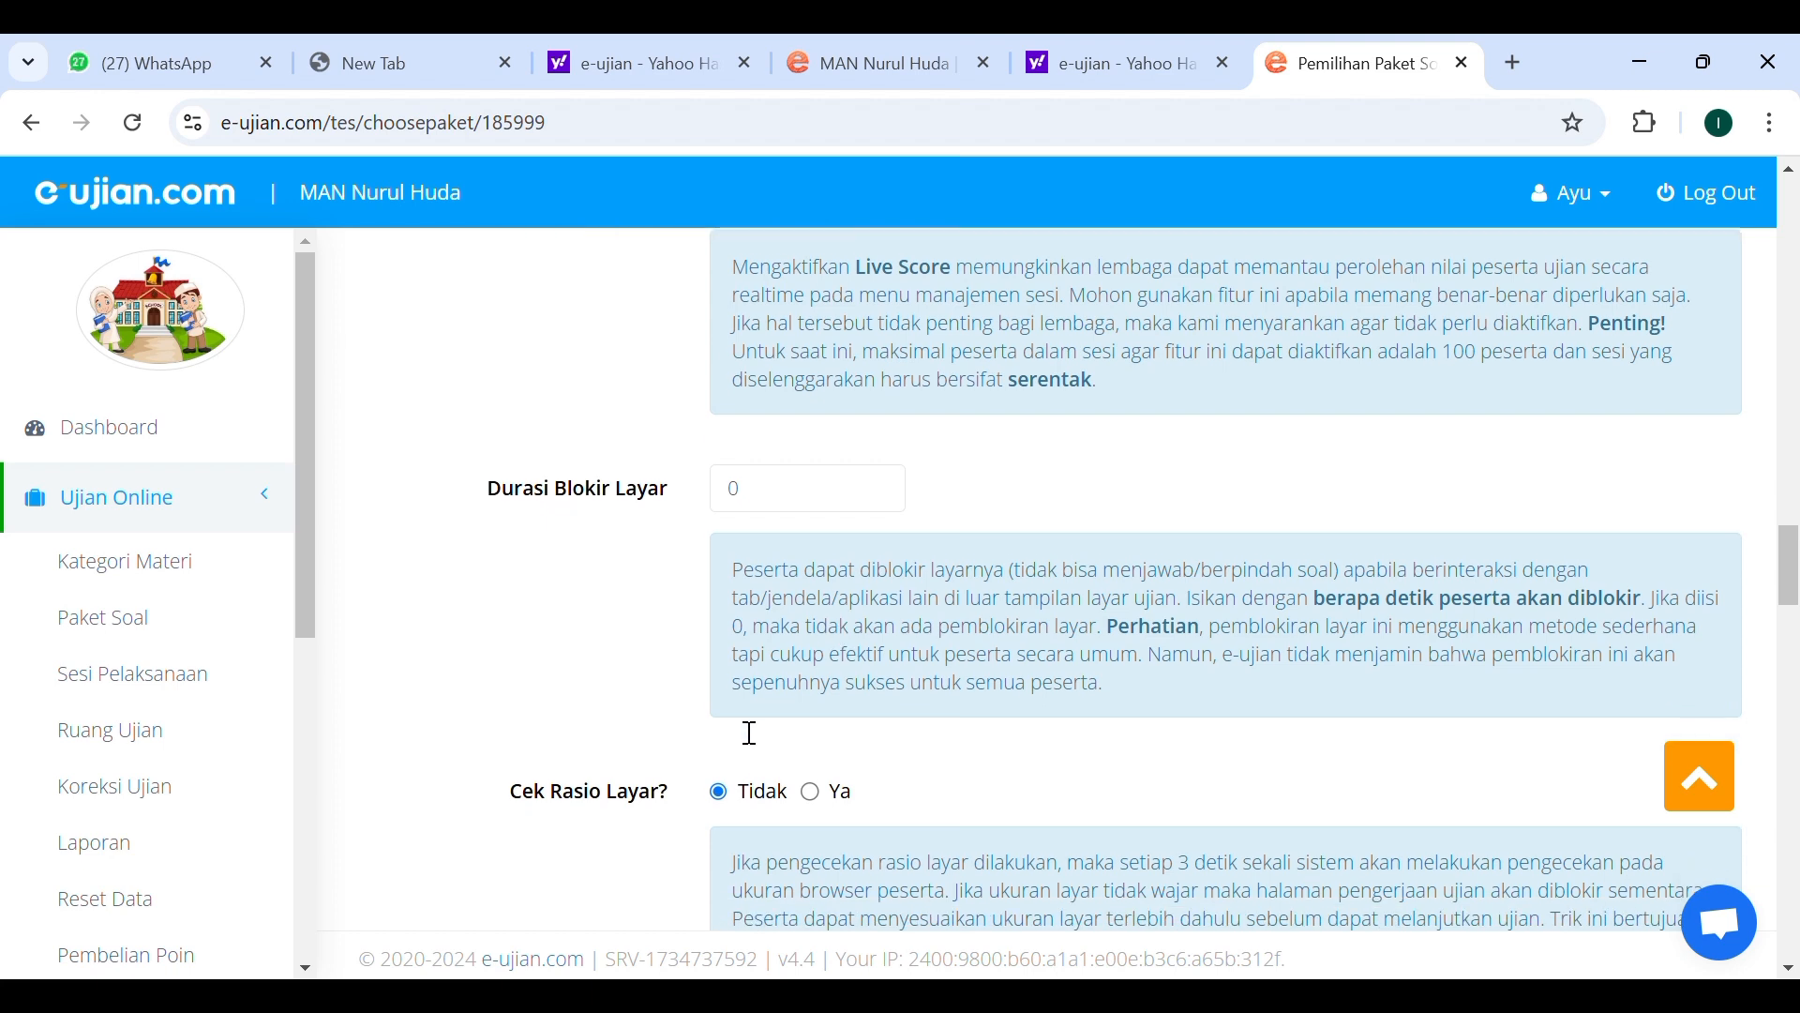
{"action": "scroll", "coordinate": [747, 734], "scroll_direction": "down", "scroll_amount": 10}
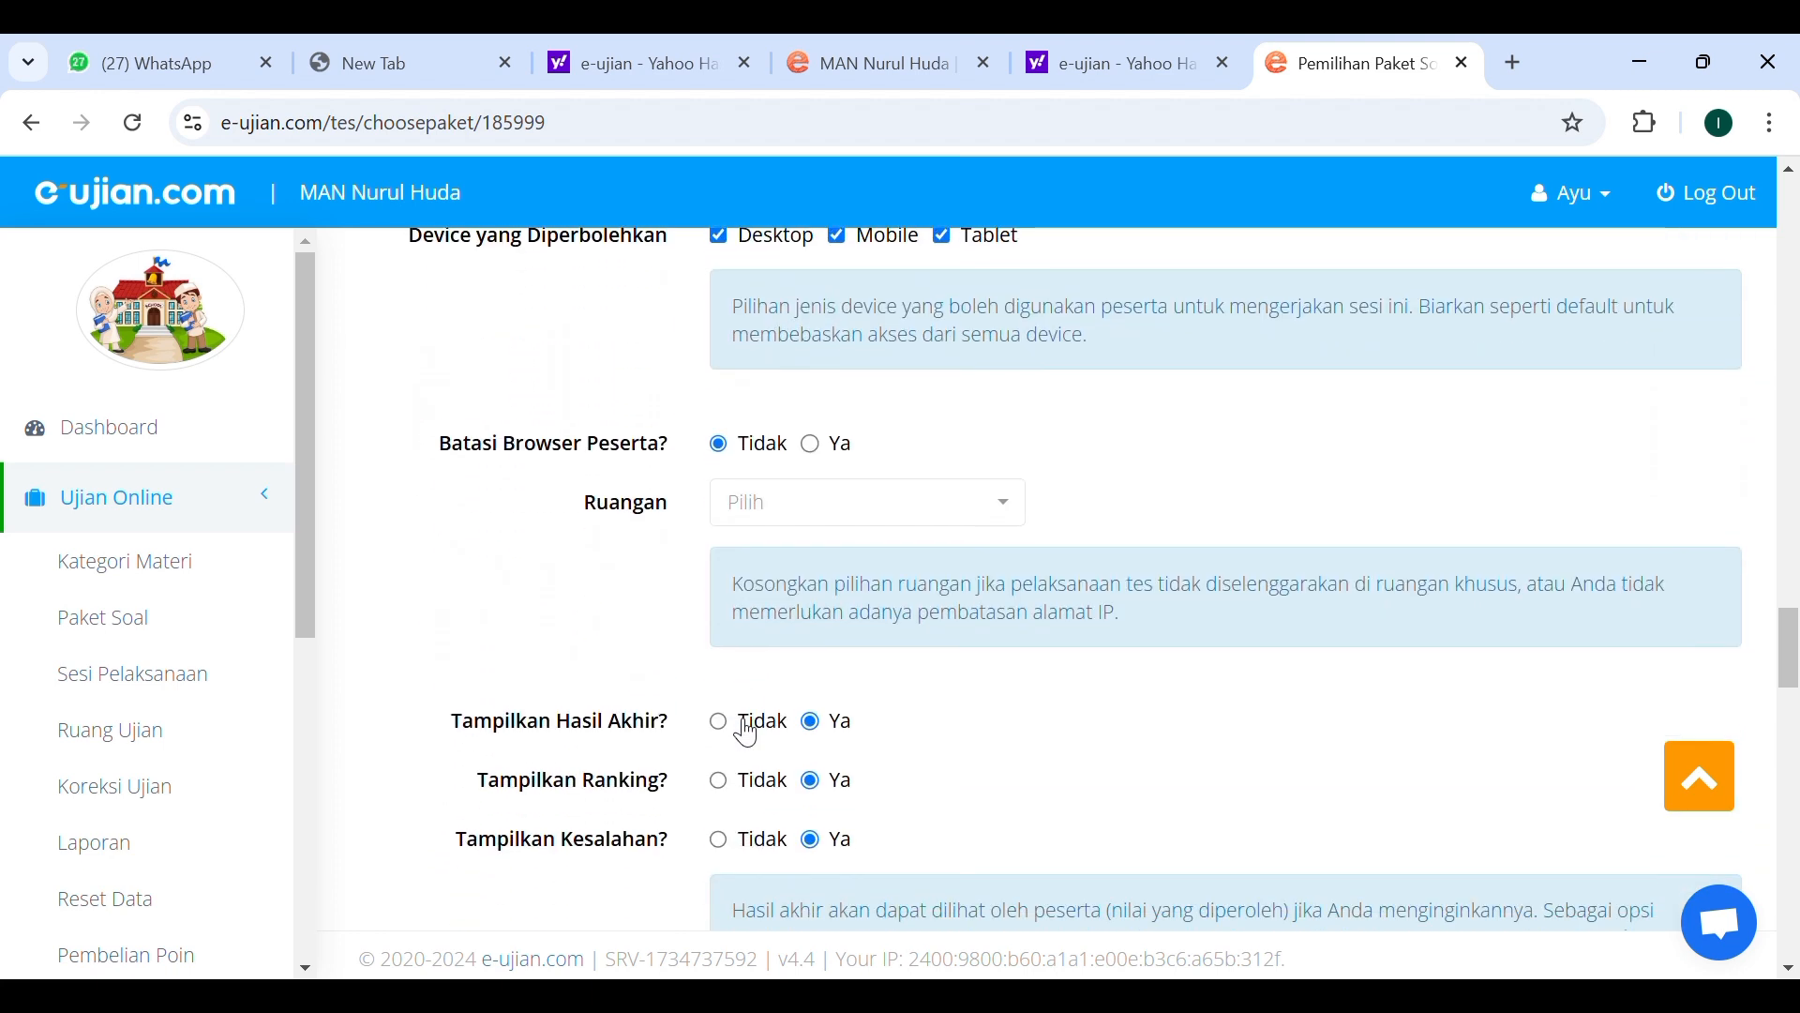
{"action": "scroll", "coordinate": [751, 732], "scroll_direction": "down", "scroll_amount": 15}
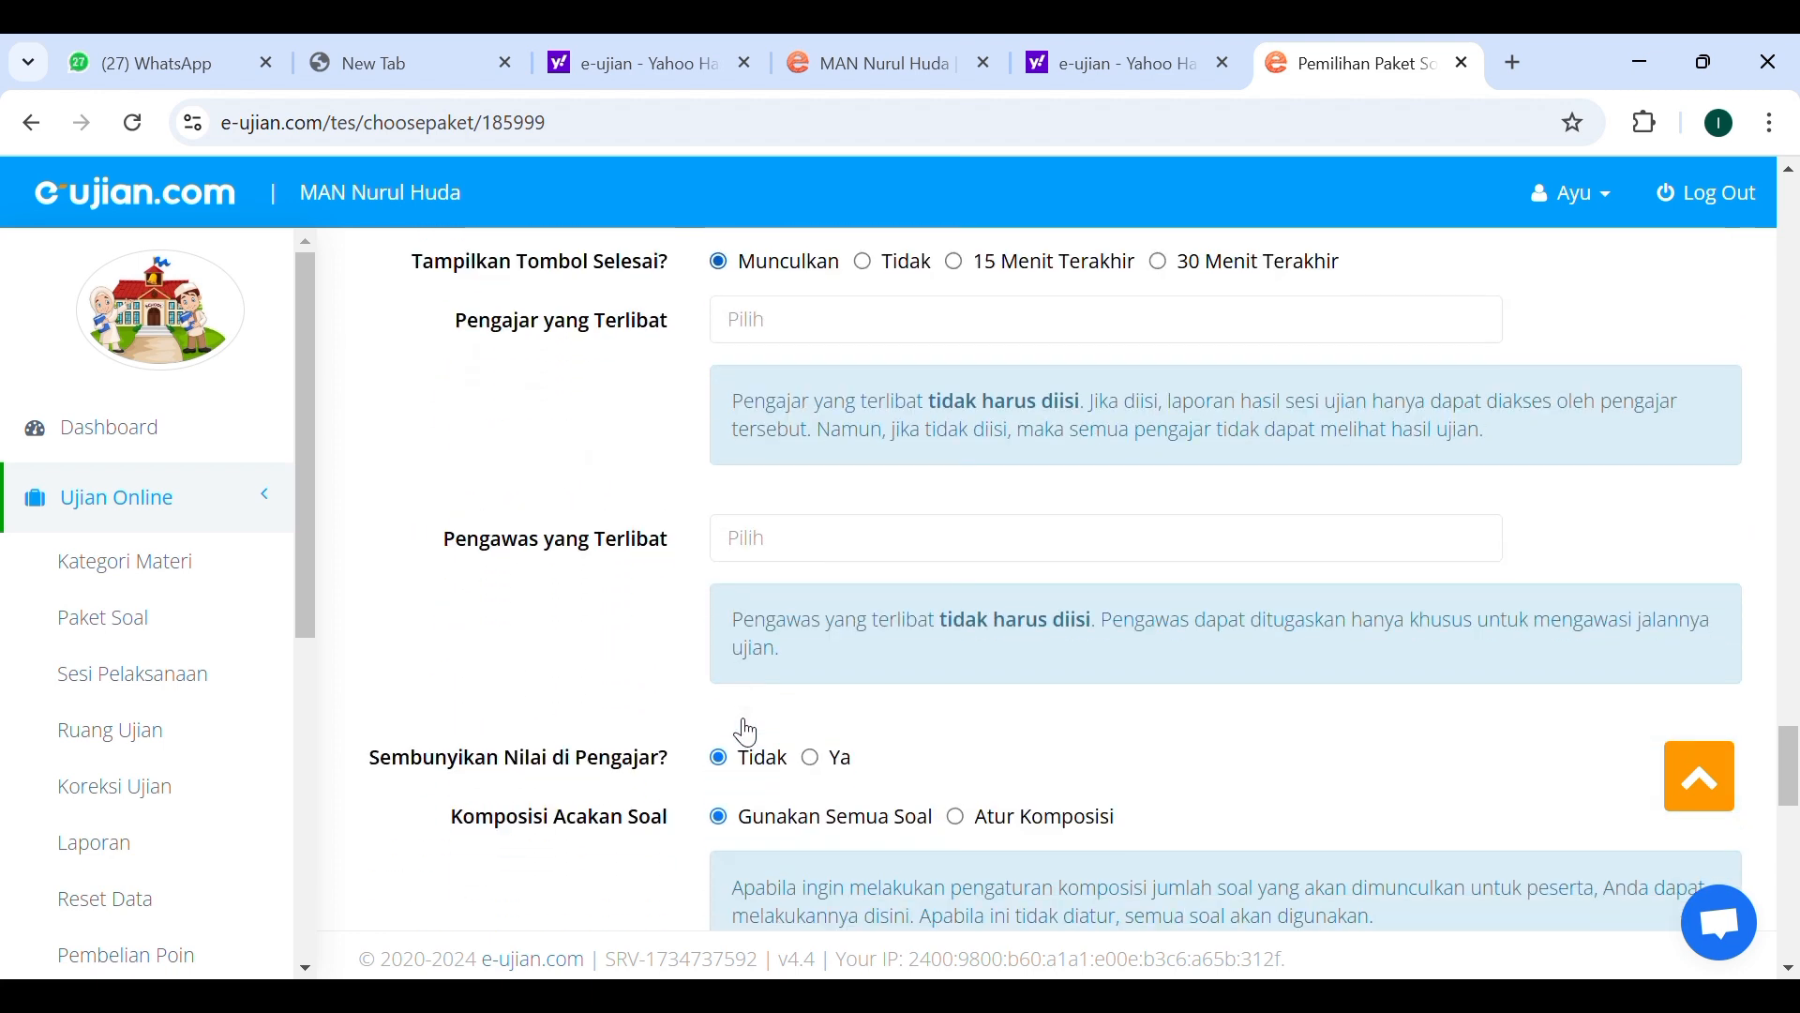
{"action": "scroll", "coordinate": [741, 730], "scroll_direction": "down", "scroll_amount": 6}
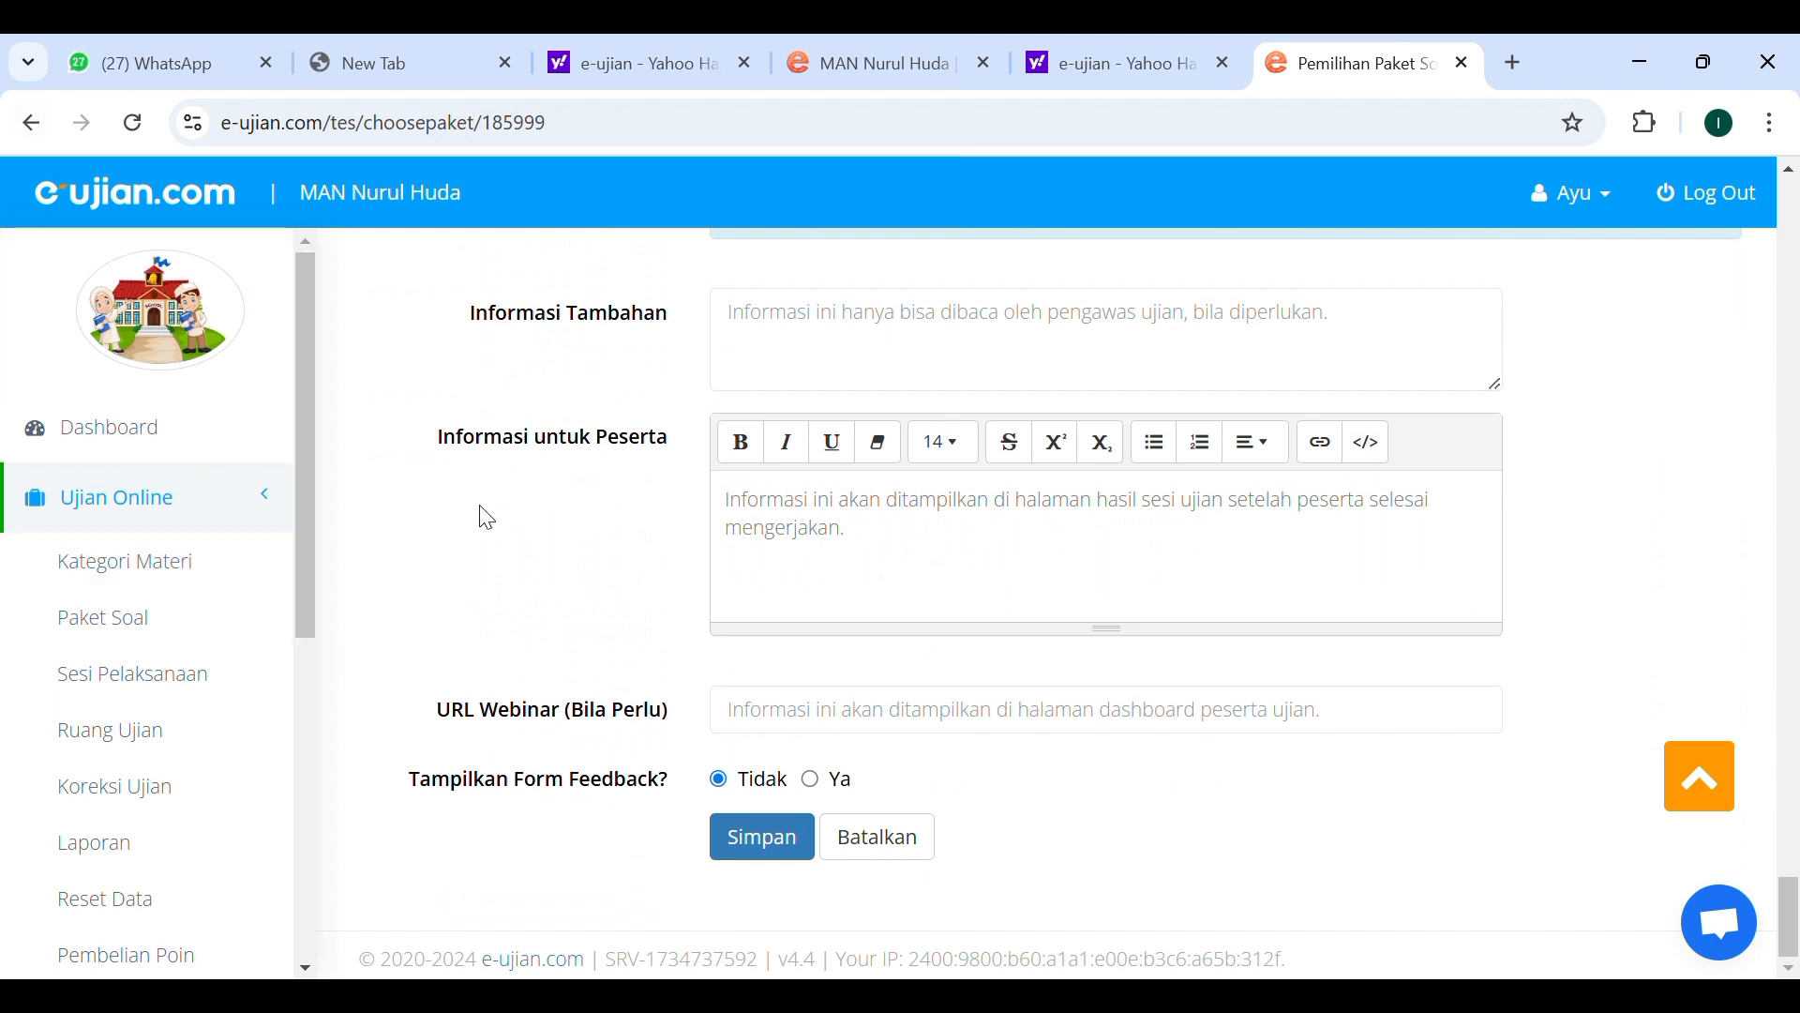
Open the exam reports and view the score list of Ujian Akhir Bahasa Arab Kelas 10.
{"action": "left_click", "coordinate": [180, 507]}
{"action": "left_click", "coordinate": [180, 507]}
{"action": "left_click", "coordinate": [118, 848]}
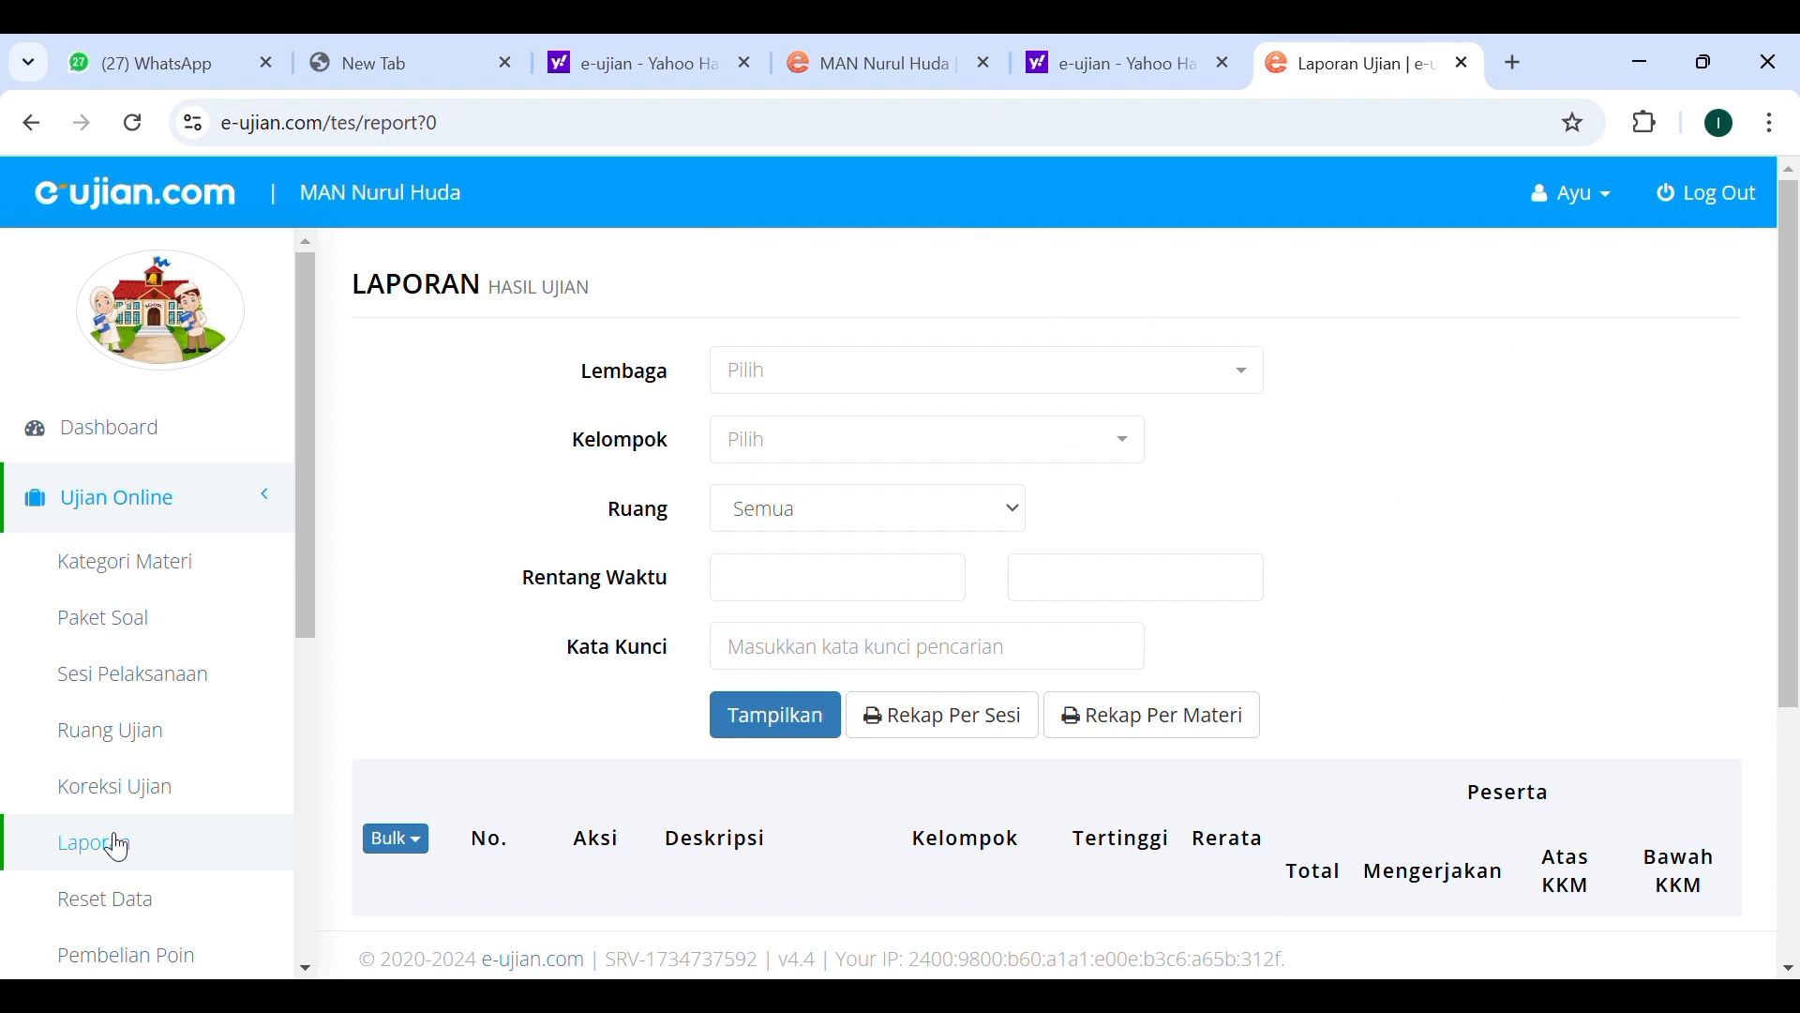
{"action": "scroll", "coordinate": [601, 572], "scroll_direction": "down", "scroll_amount": 3}
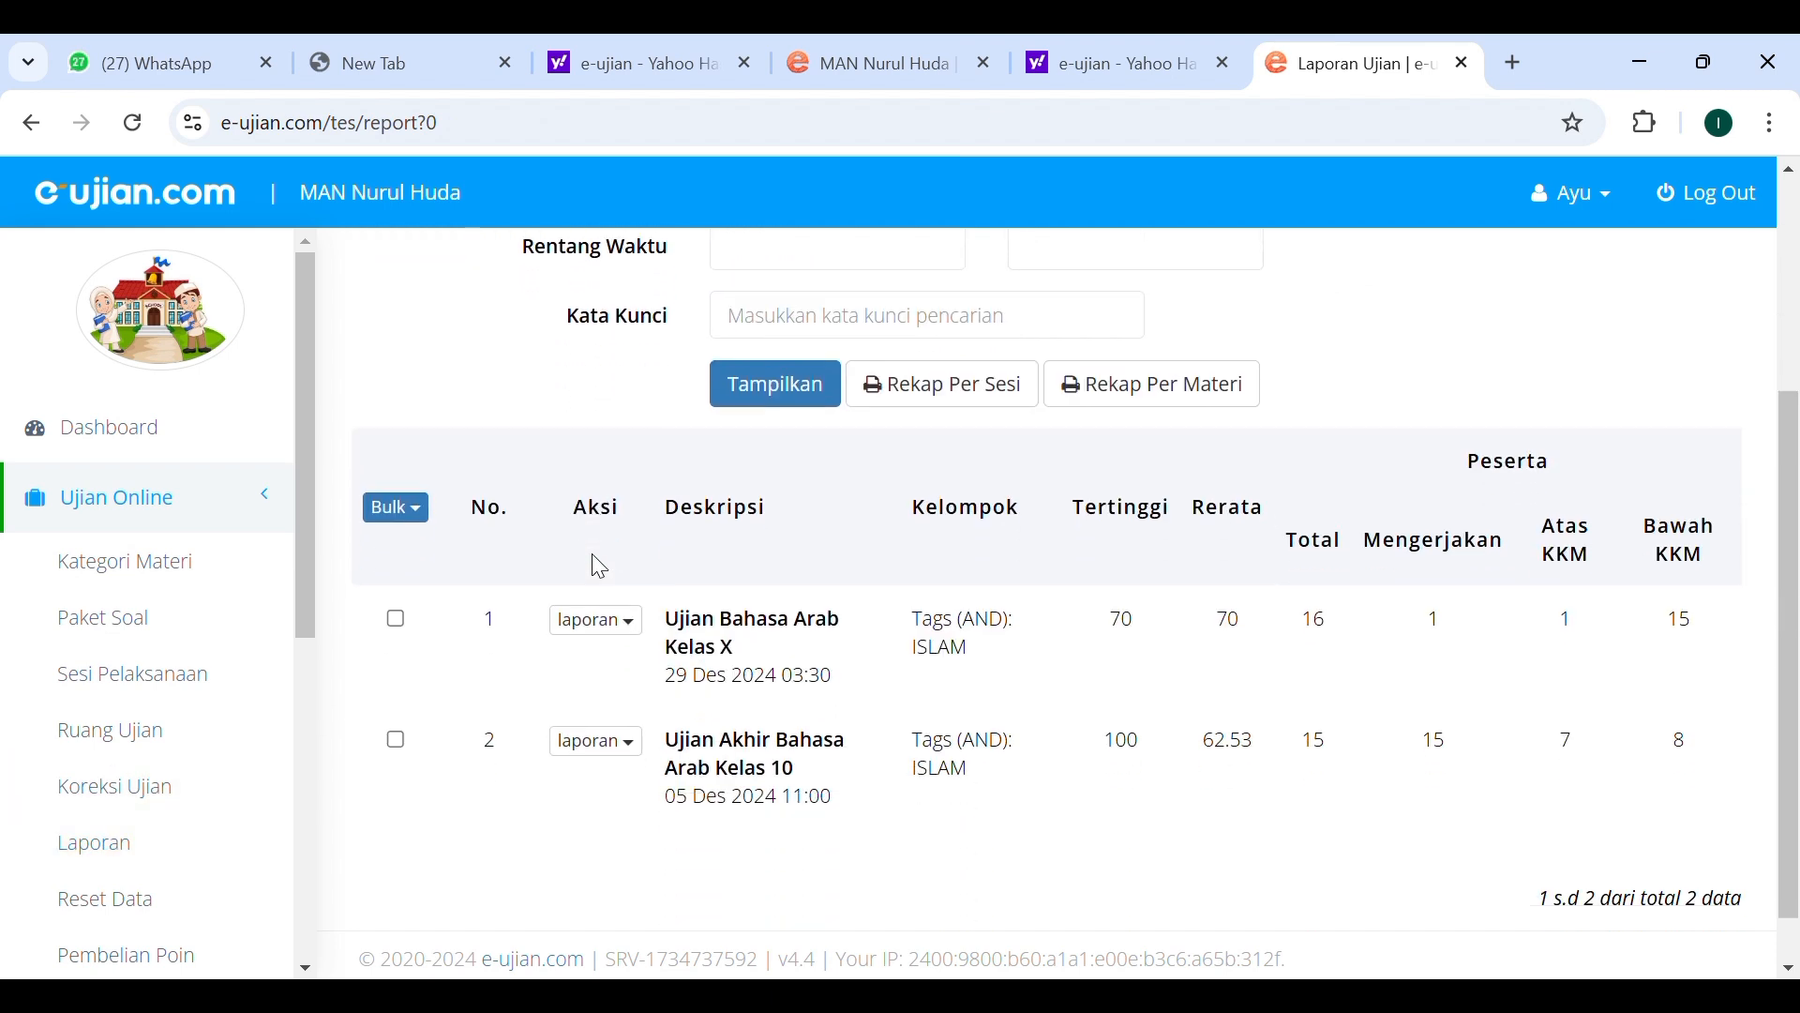
{"action": "scroll", "coordinate": [600, 566], "scroll_direction": "down", "scroll_amount": 1}
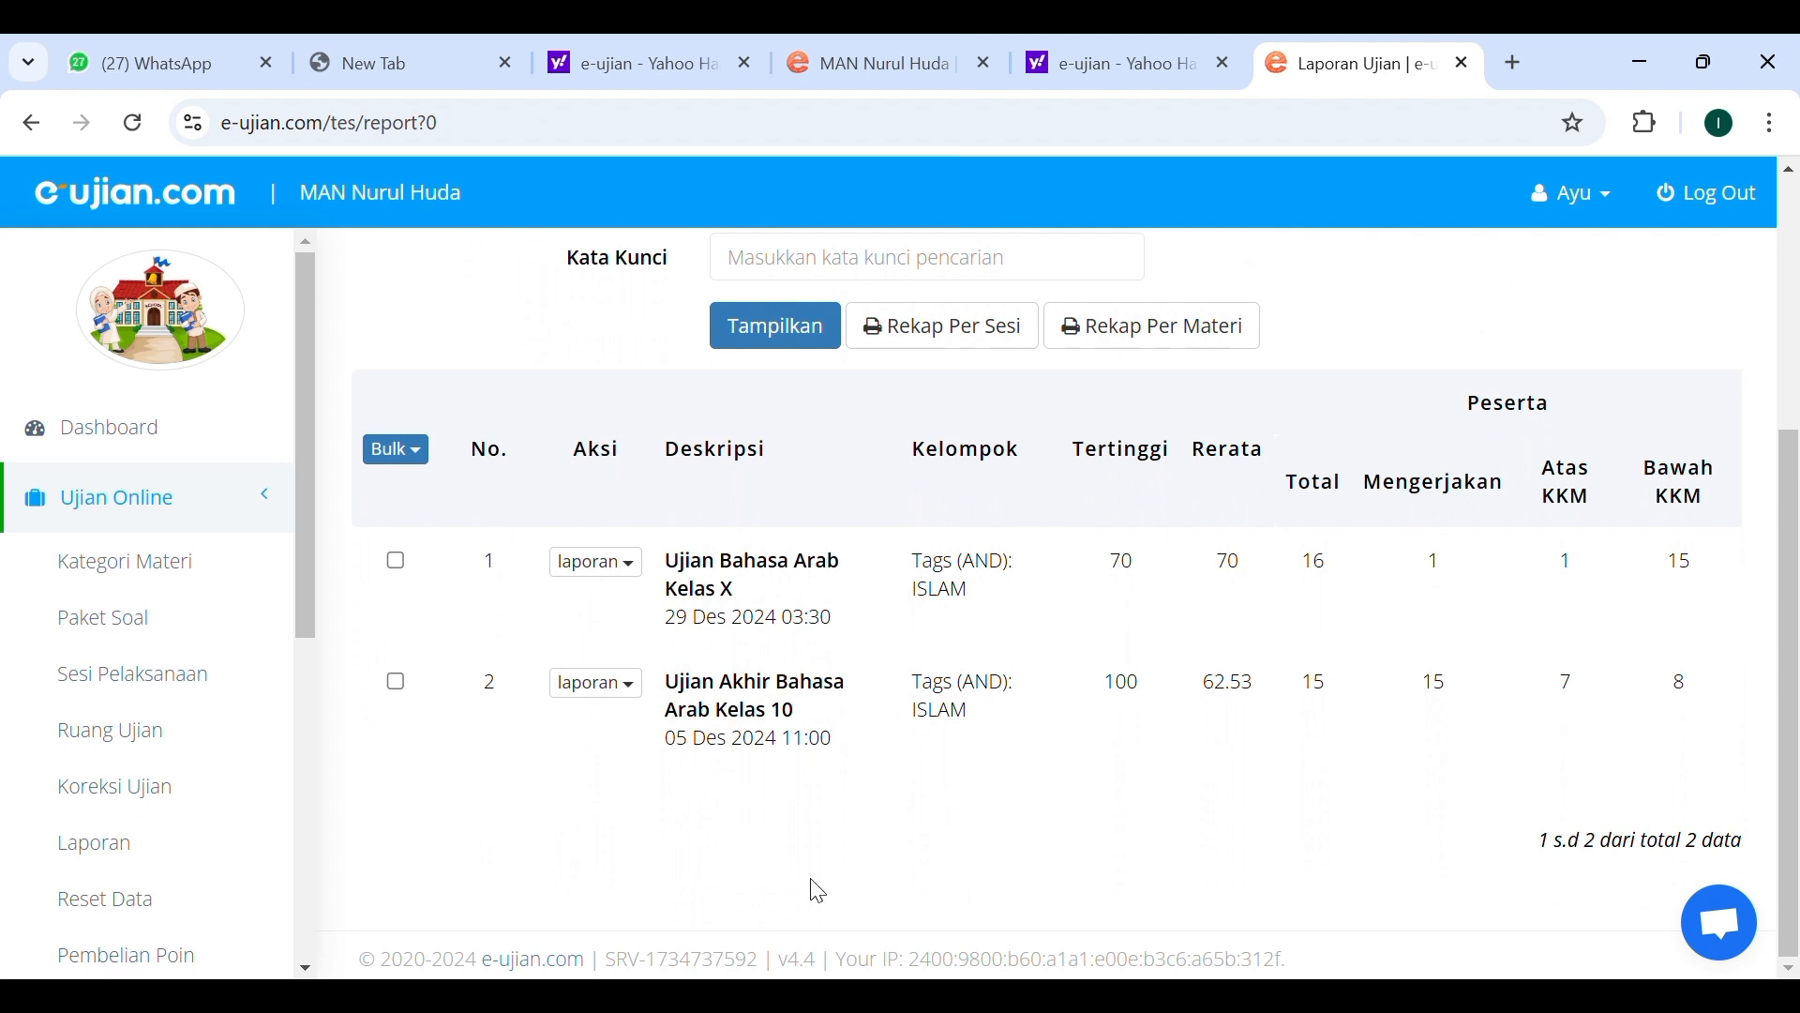
{"action": "left_click", "coordinate": [640, 689]}
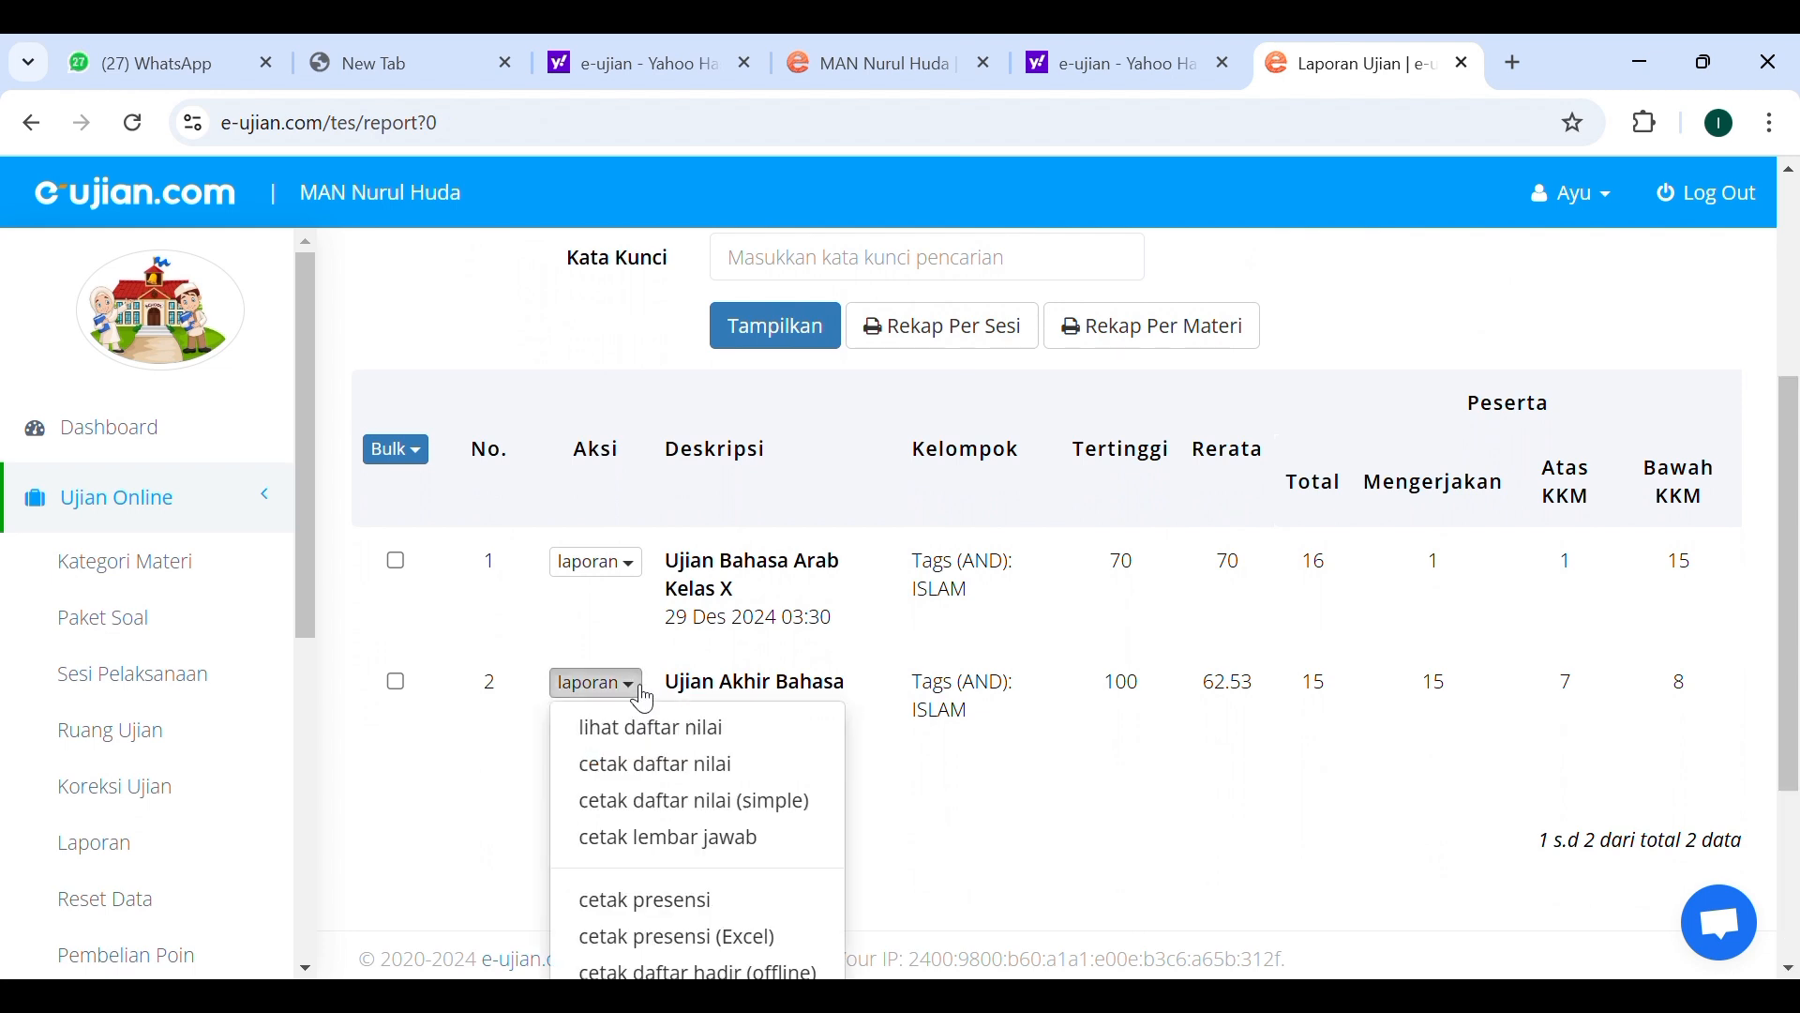
{"action": "left_click", "coordinate": [664, 739]}
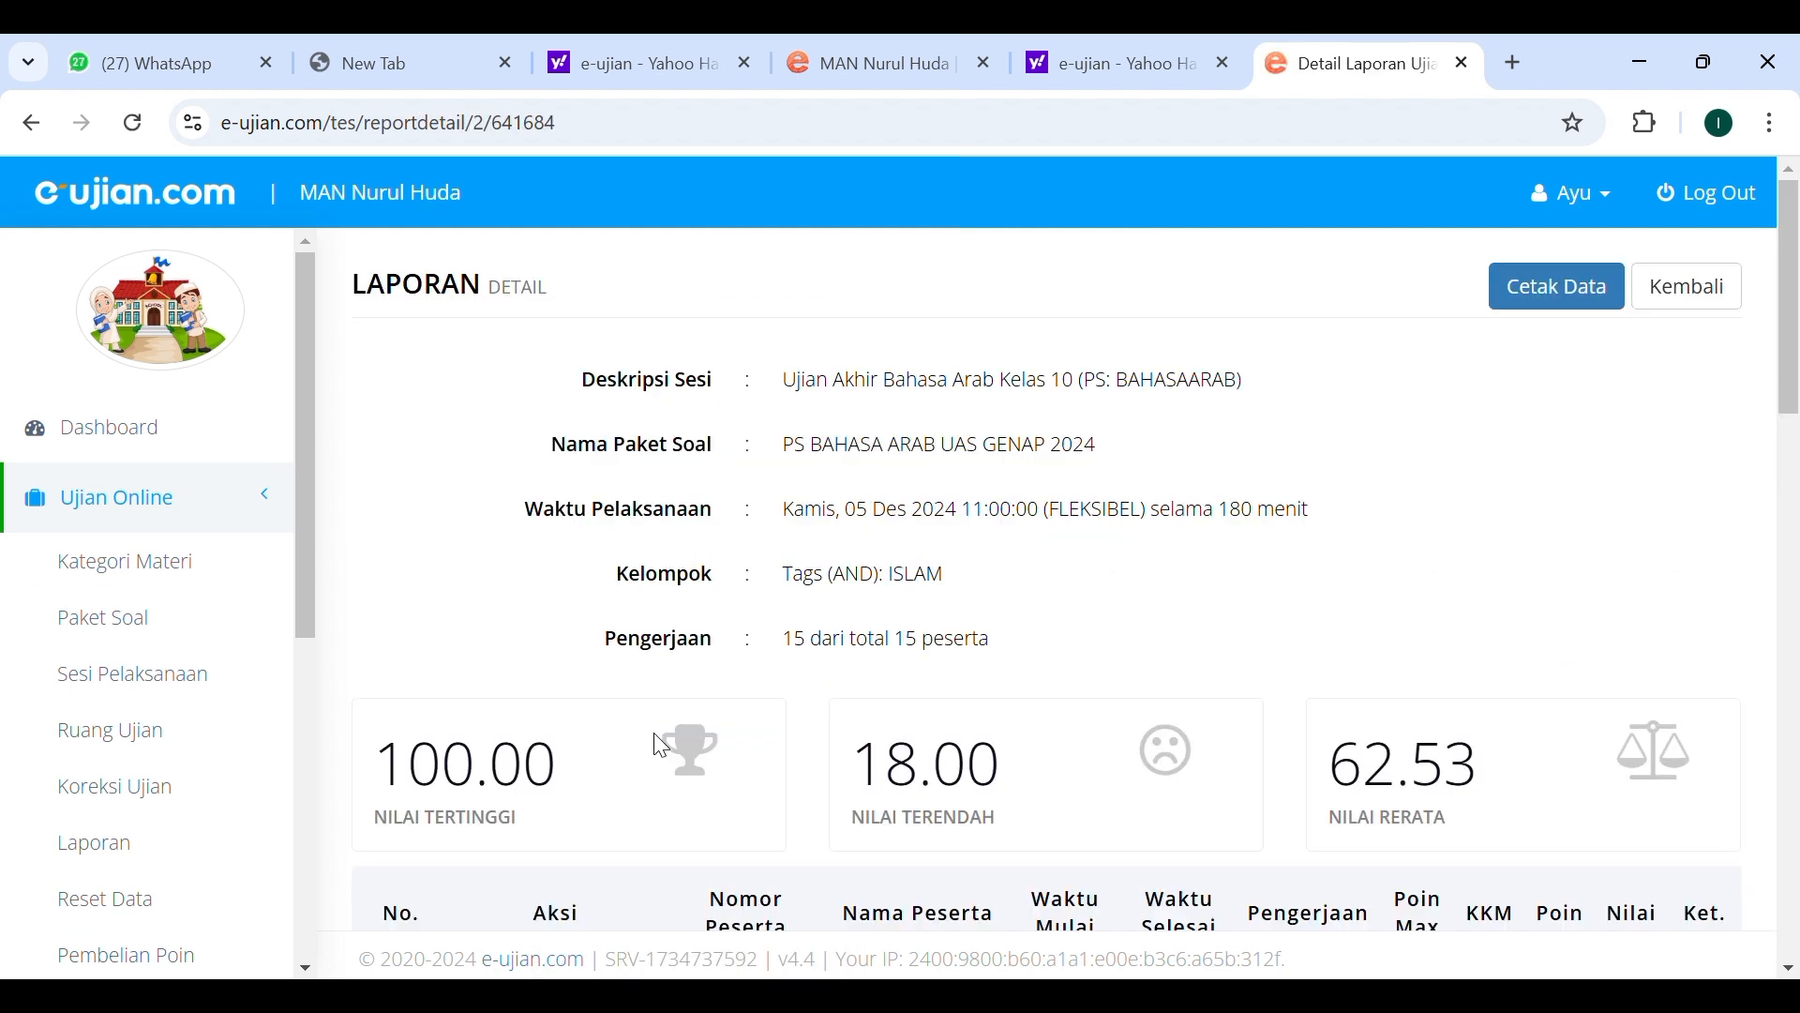
Examine the participants' scores, times and pass status in the report's score list.
{"action": "scroll", "coordinate": [868, 756], "scroll_direction": "down", "scroll_amount": 3}
{"action": "triple_click", "coordinate": [911, 747]}
{"action": "scroll", "coordinate": [824, 699], "scroll_direction": "down", "scroll_amount": 2}
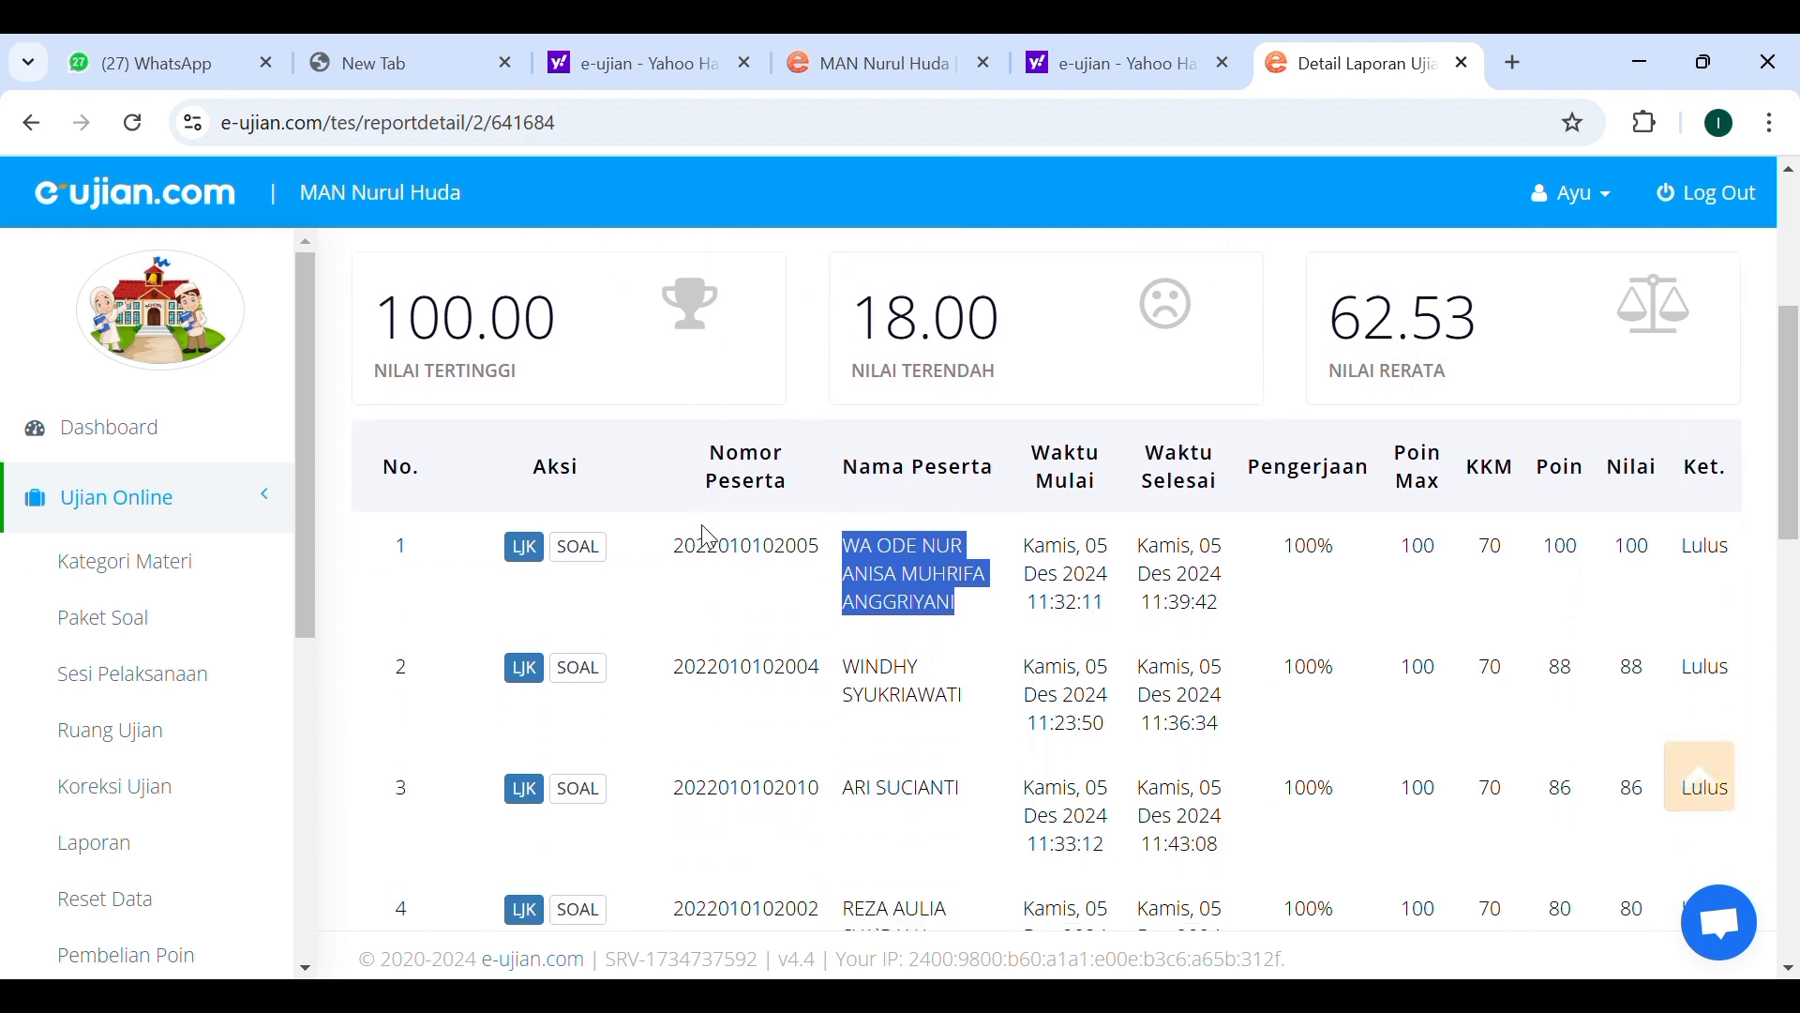
{"action": "left_click", "coordinate": [728, 595]}
{"action": "scroll", "coordinate": [728, 595], "scroll_direction": "down", "scroll_amount": 2}
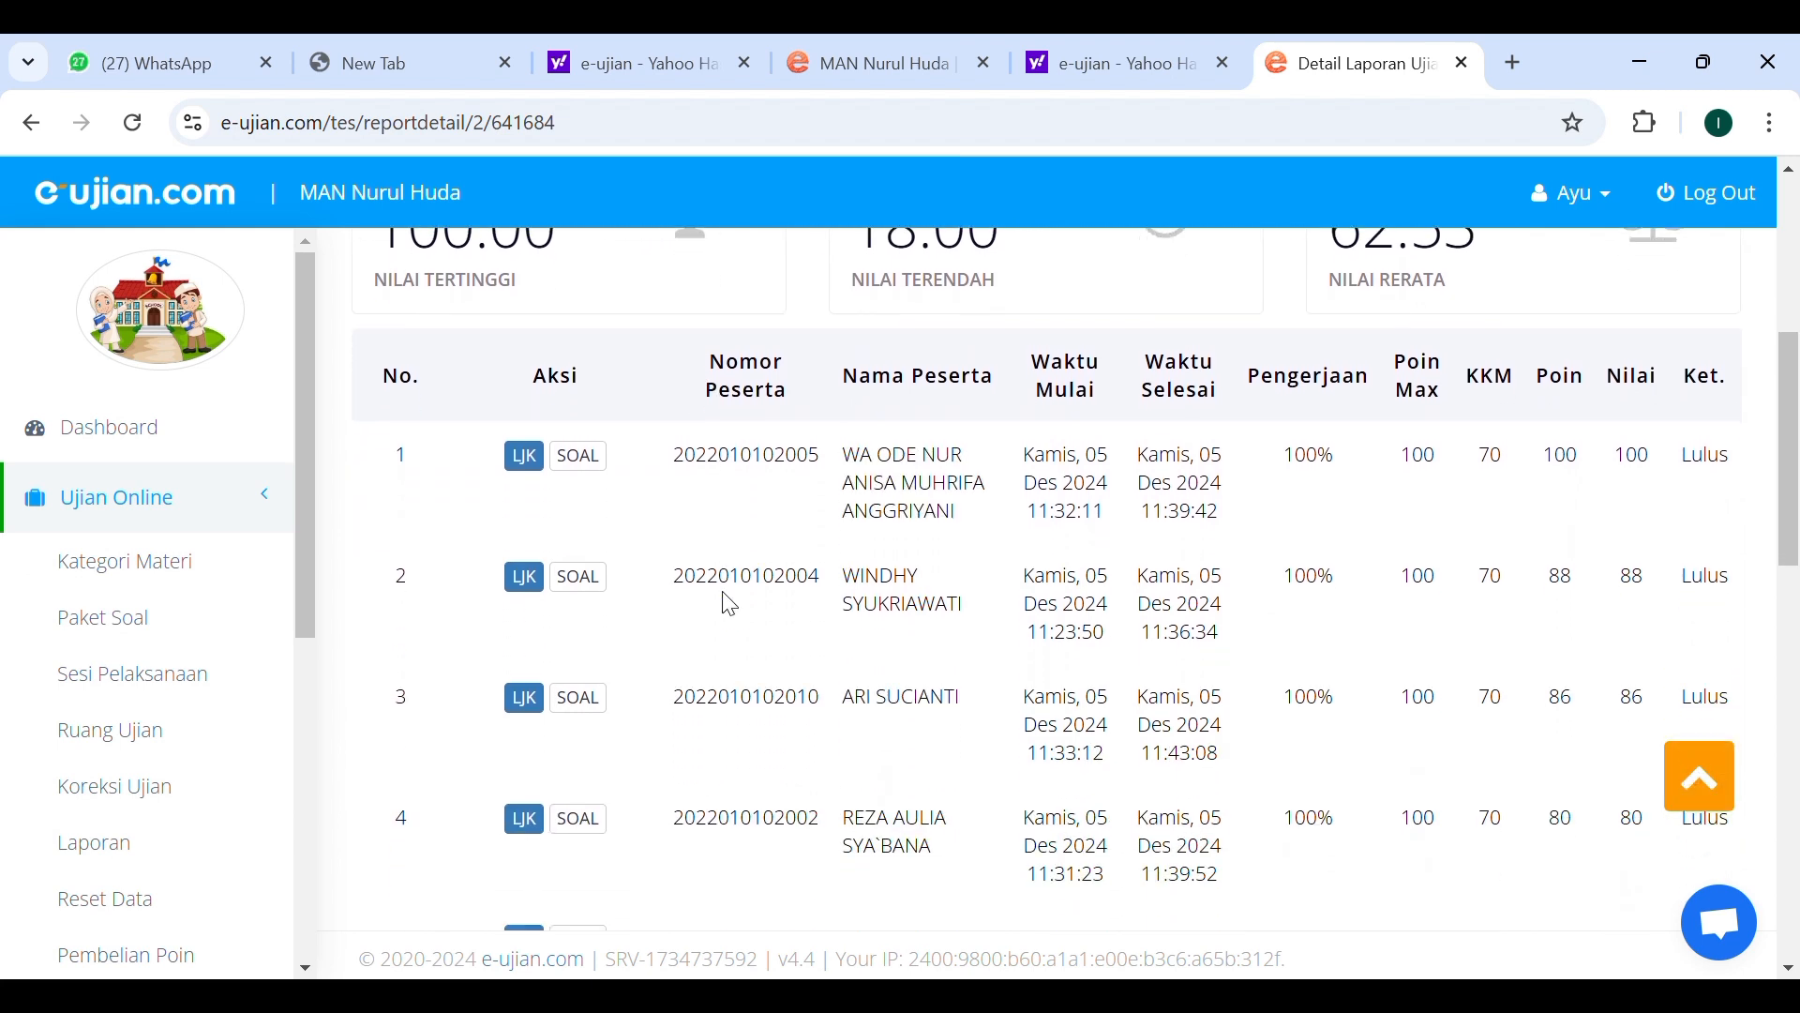
{"action": "scroll", "coordinate": [730, 605], "scroll_direction": "down", "scroll_amount": 3}
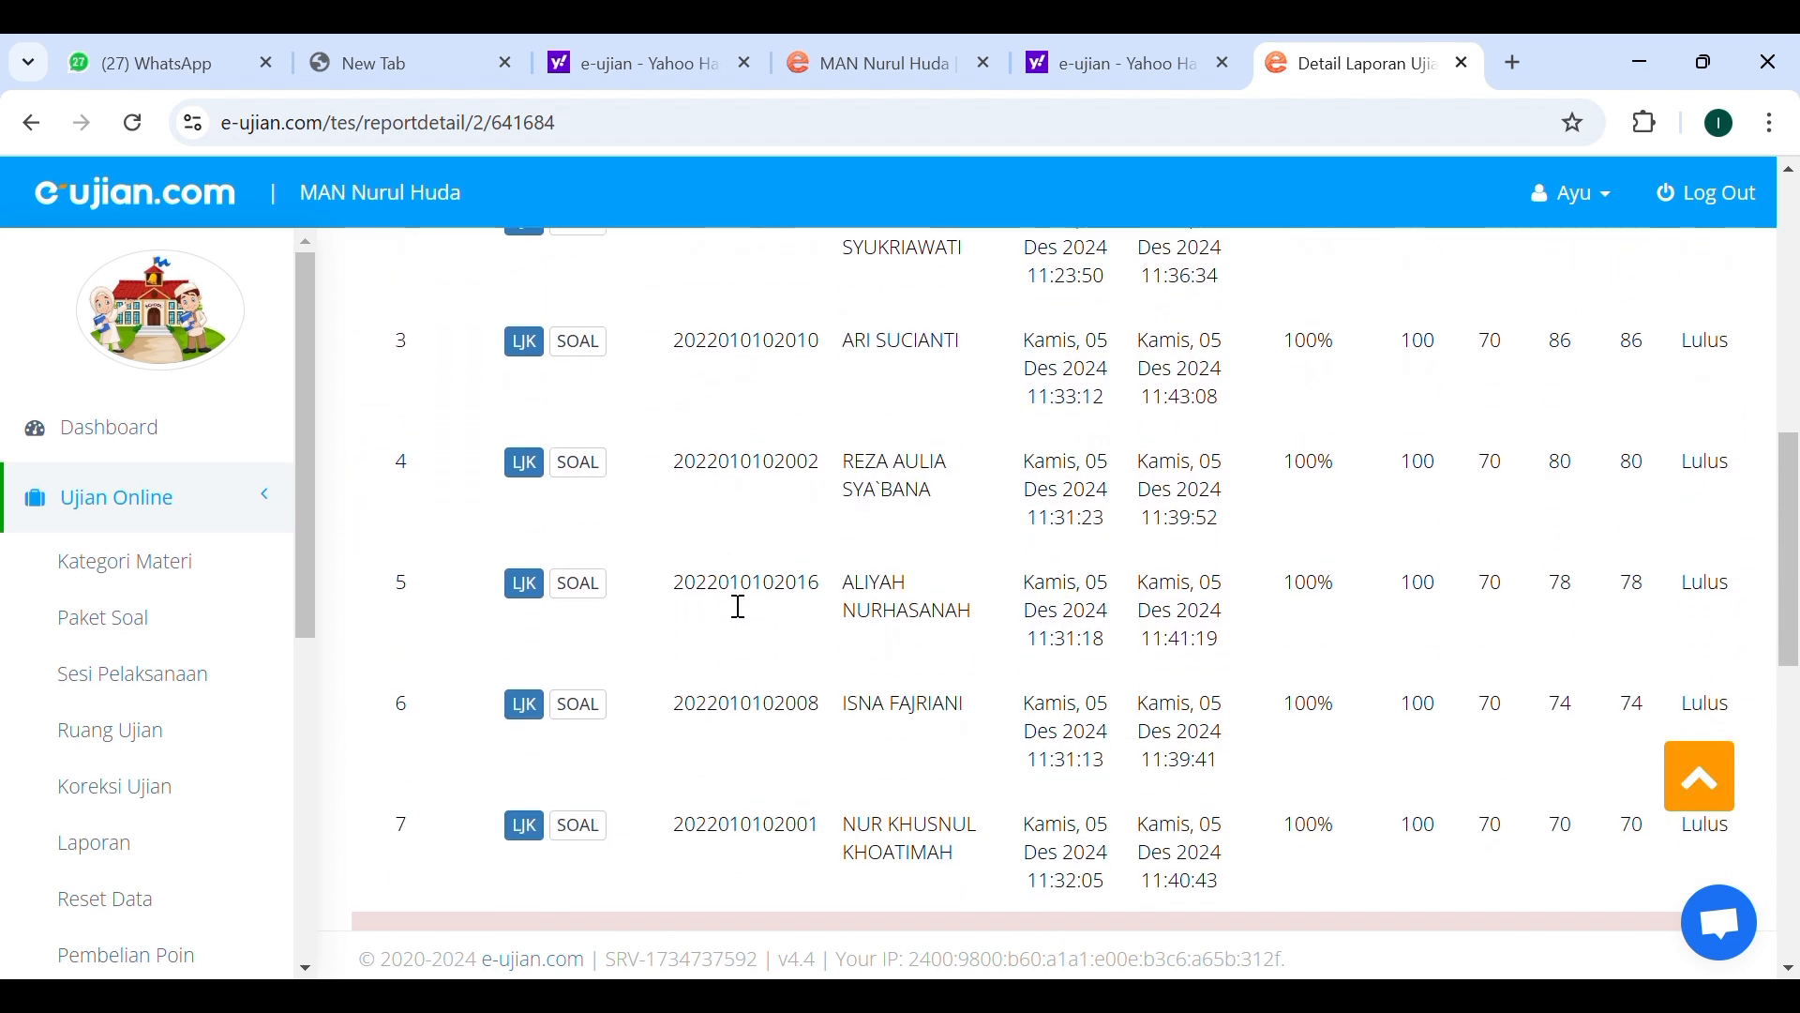
{"action": "scroll", "coordinate": [736, 606], "scroll_direction": "down", "scroll_amount": 2}
{"action": "scroll", "coordinate": [739, 606], "scroll_direction": "down", "scroll_amount": 8}
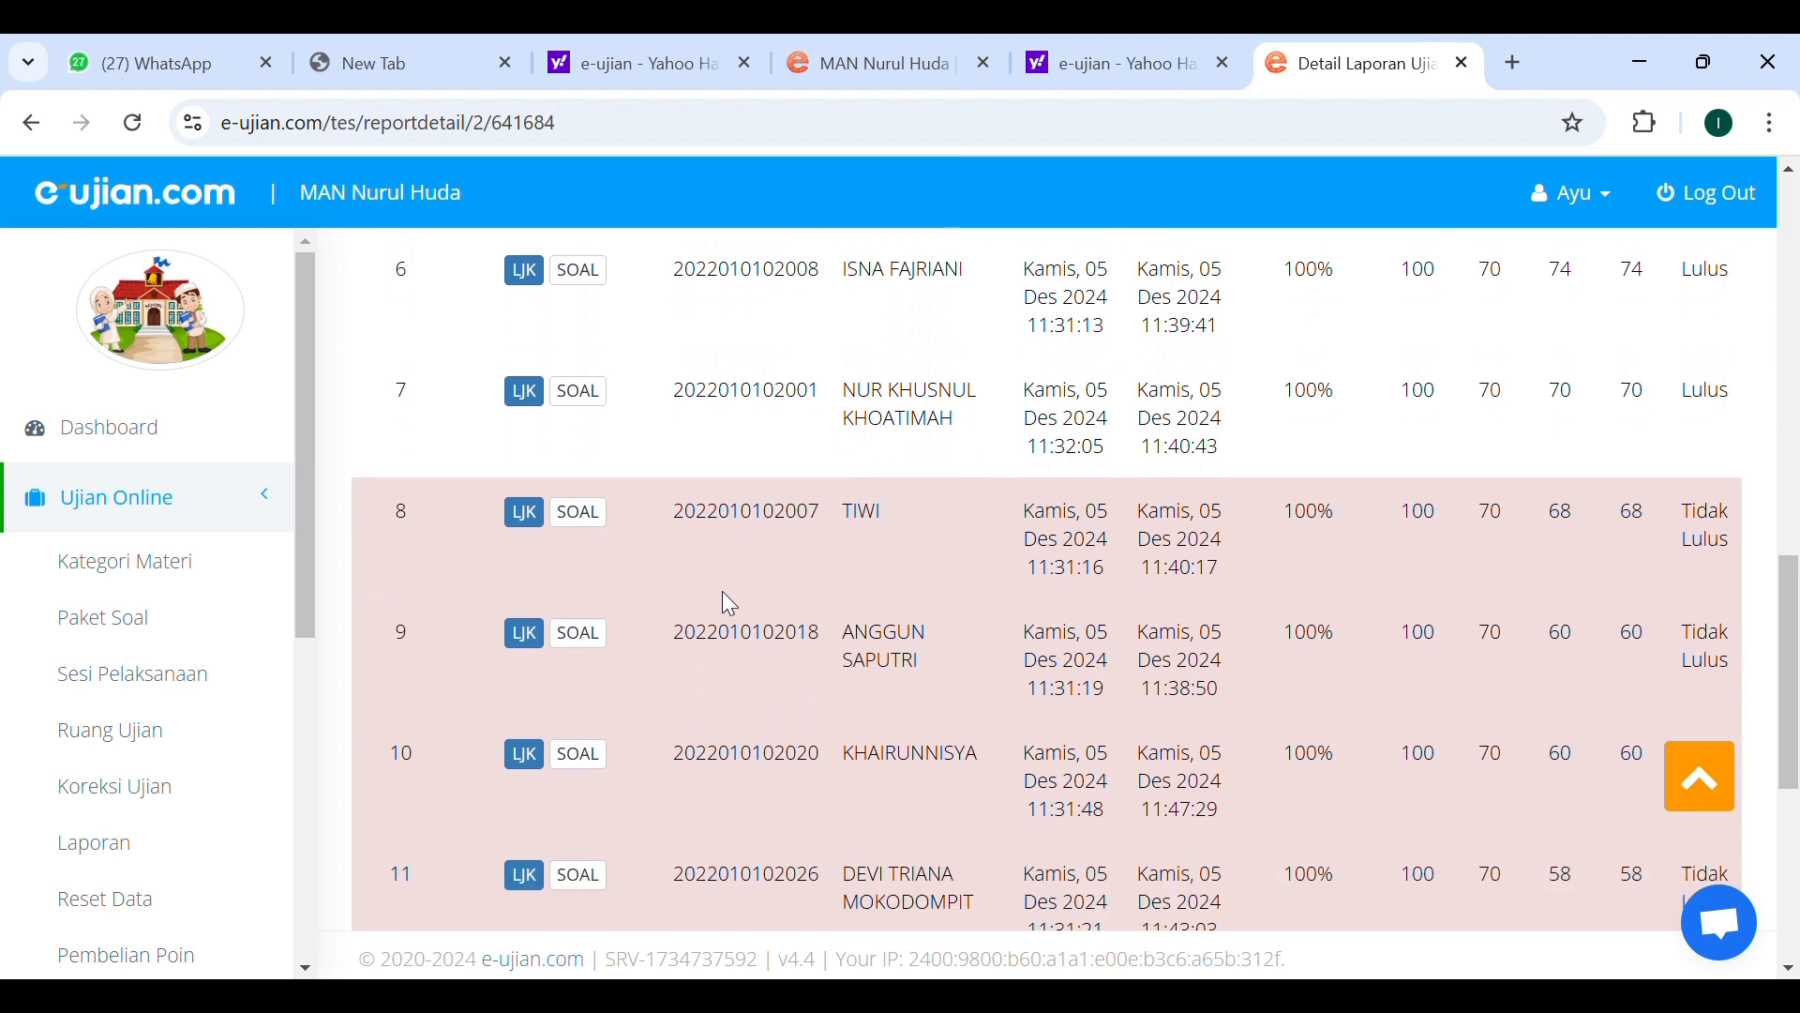
{"action": "scroll", "coordinate": [736, 605], "scroll_direction": "down", "scroll_amount": 3}
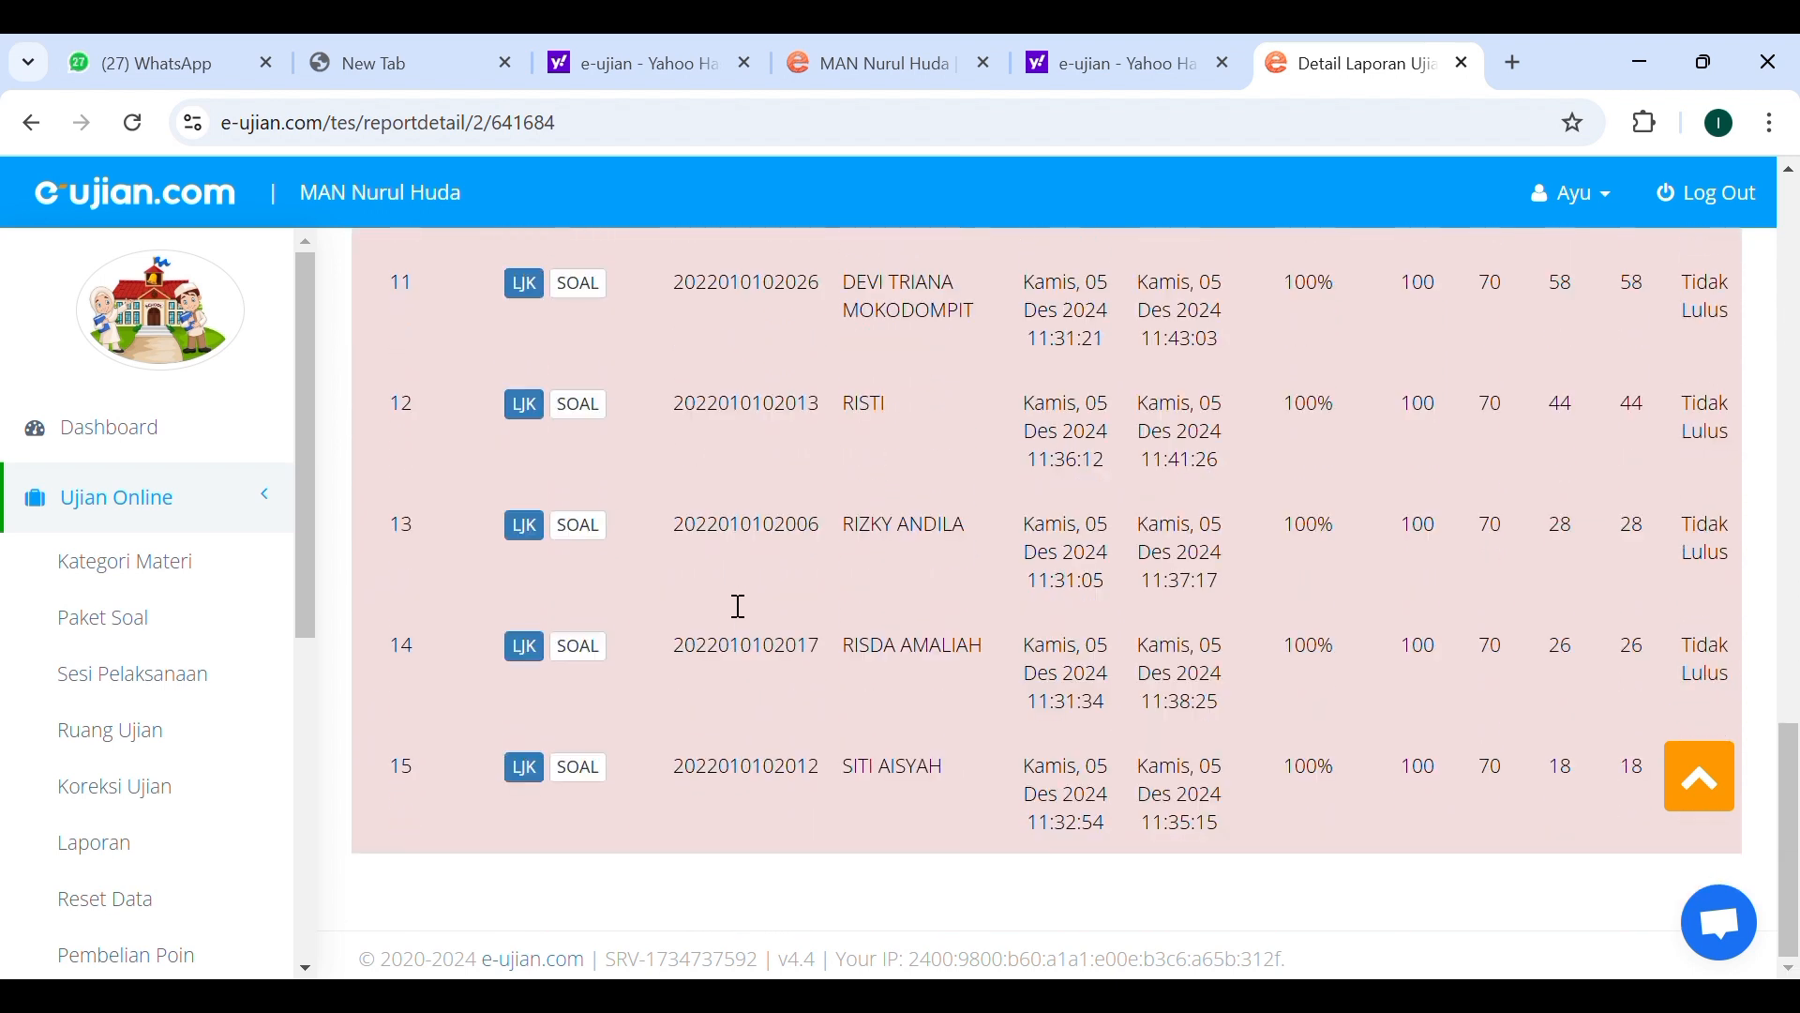
{"action": "scroll", "coordinate": [622, 637], "scroll_direction": "up", "scroll_amount": 4}
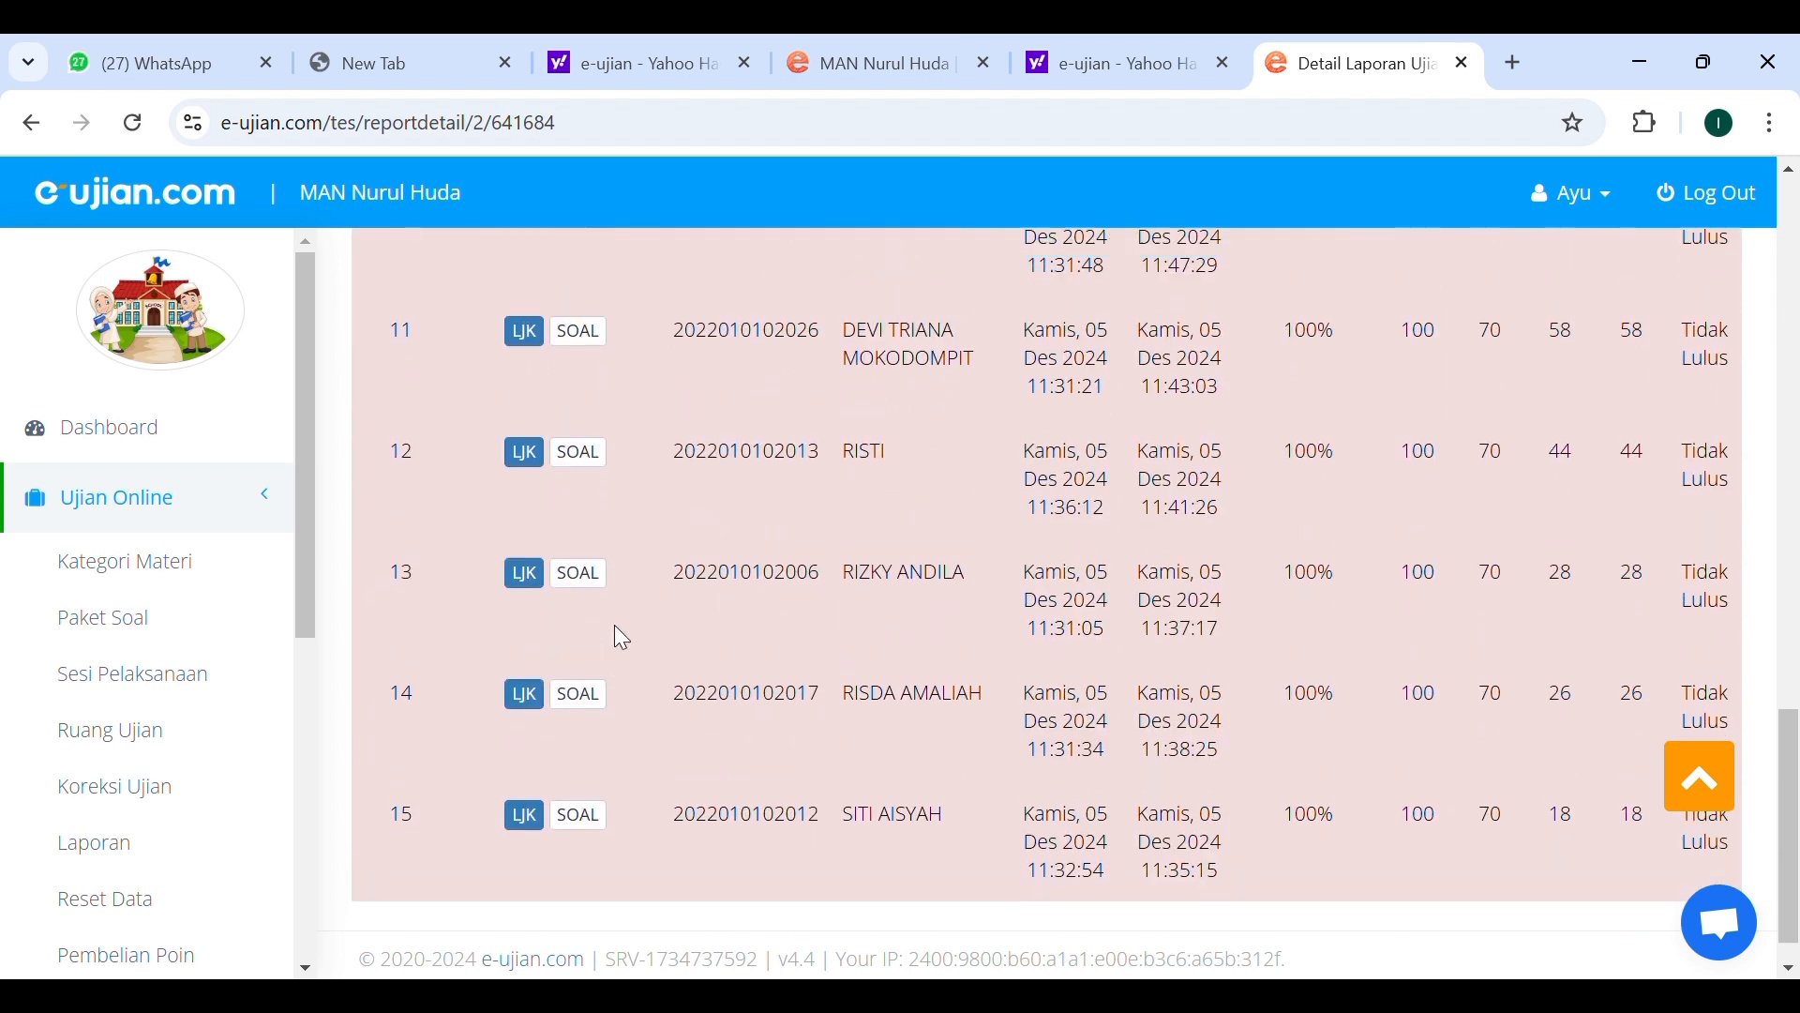
{"action": "scroll", "coordinate": [619, 635], "scroll_direction": "up", "scroll_amount": 4}
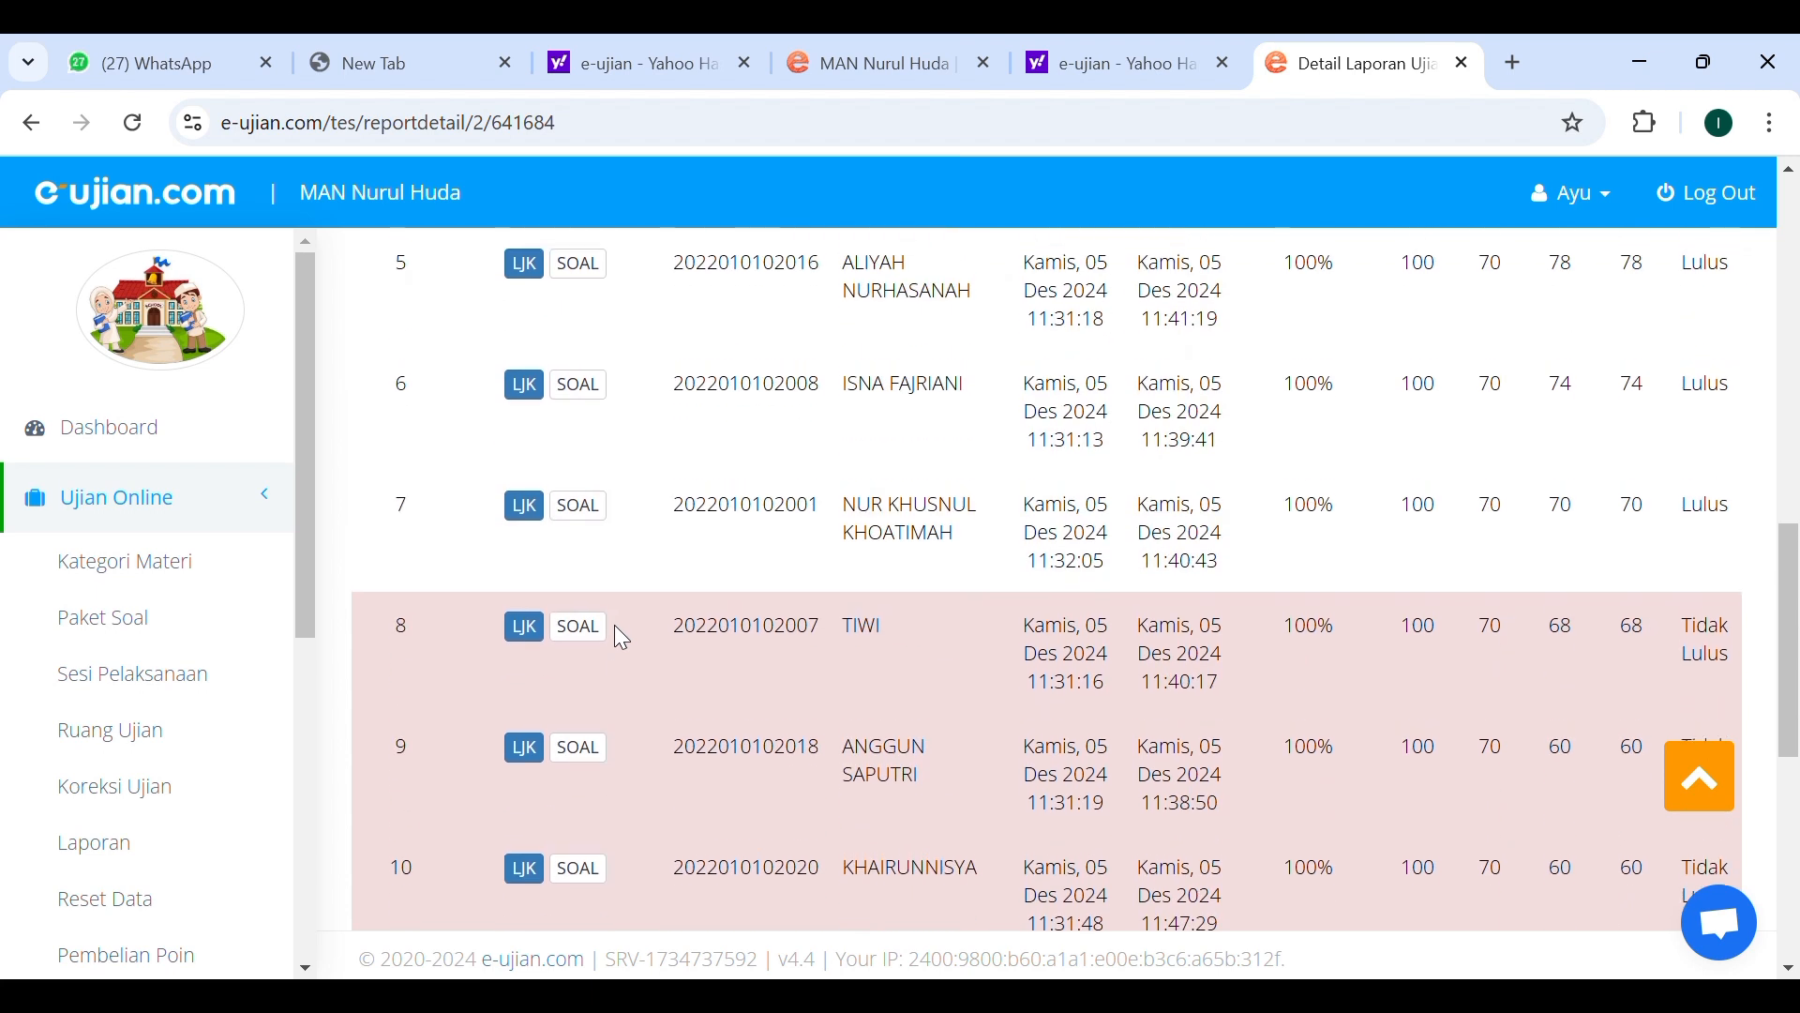
{"action": "scroll", "coordinate": [741, 478], "scroll_direction": "up", "scroll_amount": 5}
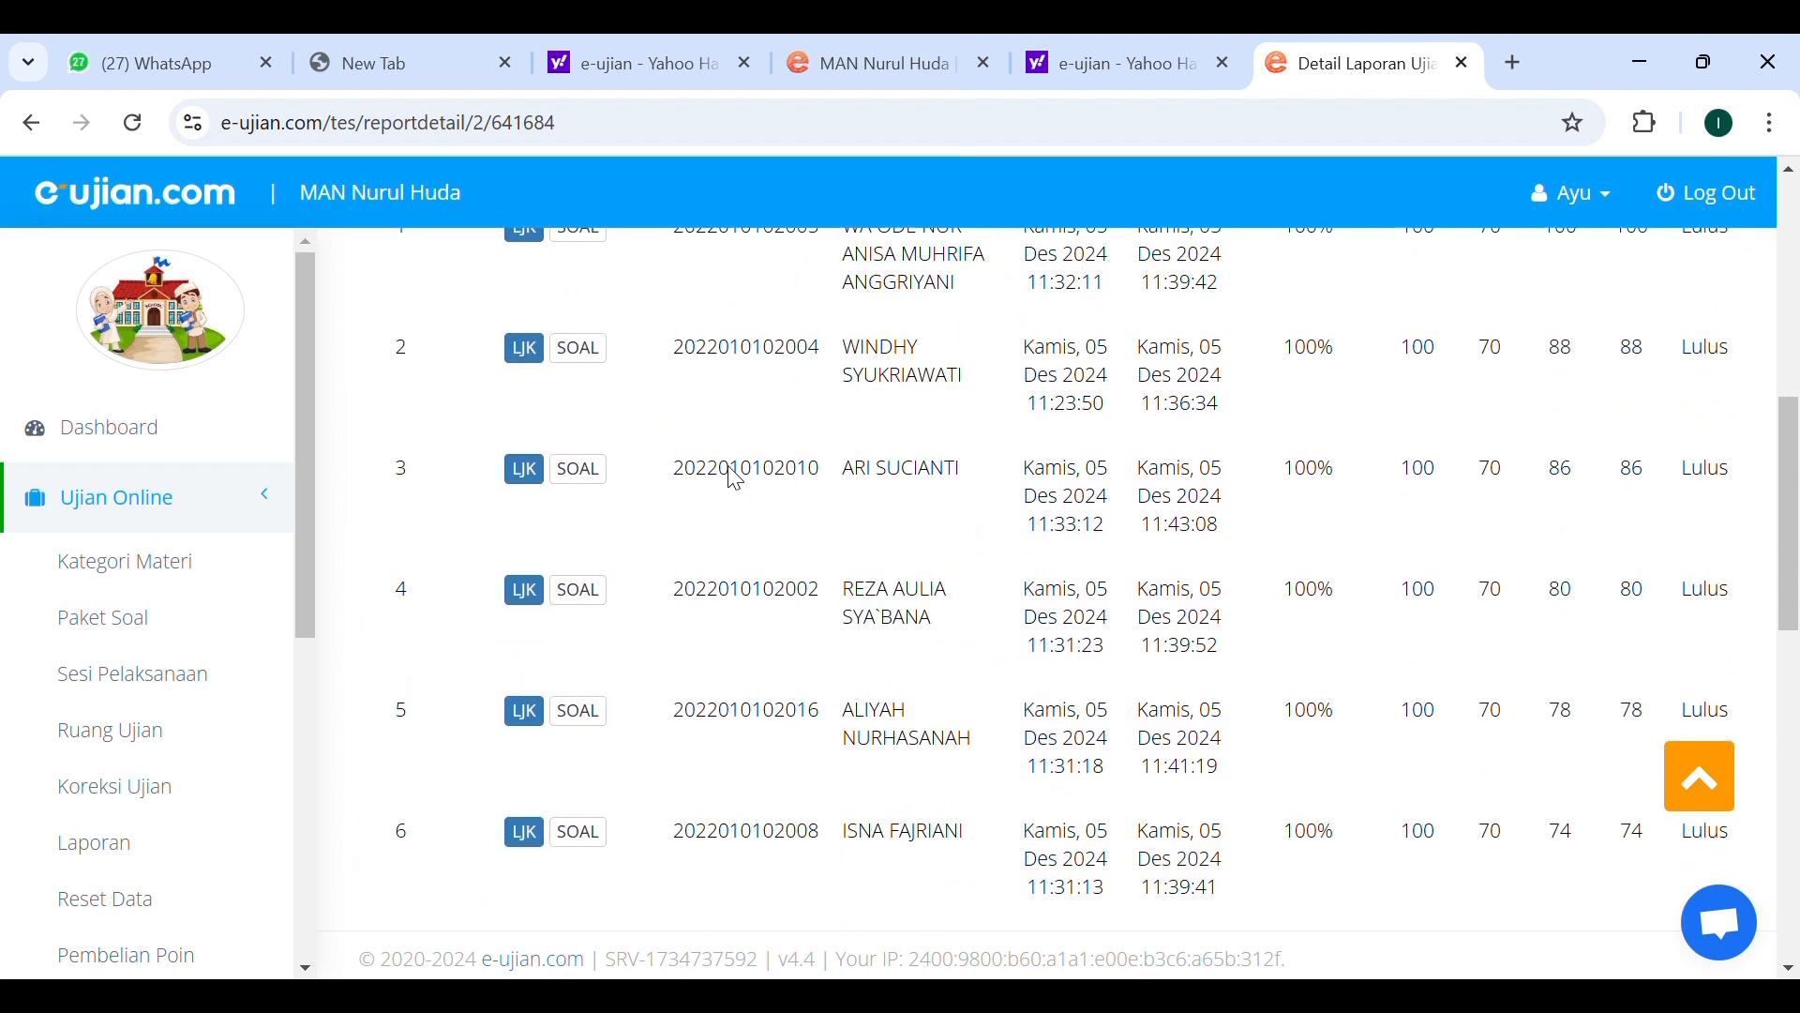
{"action": "scroll", "coordinate": [717, 539], "scroll_direction": "up", "scroll_amount": 7}
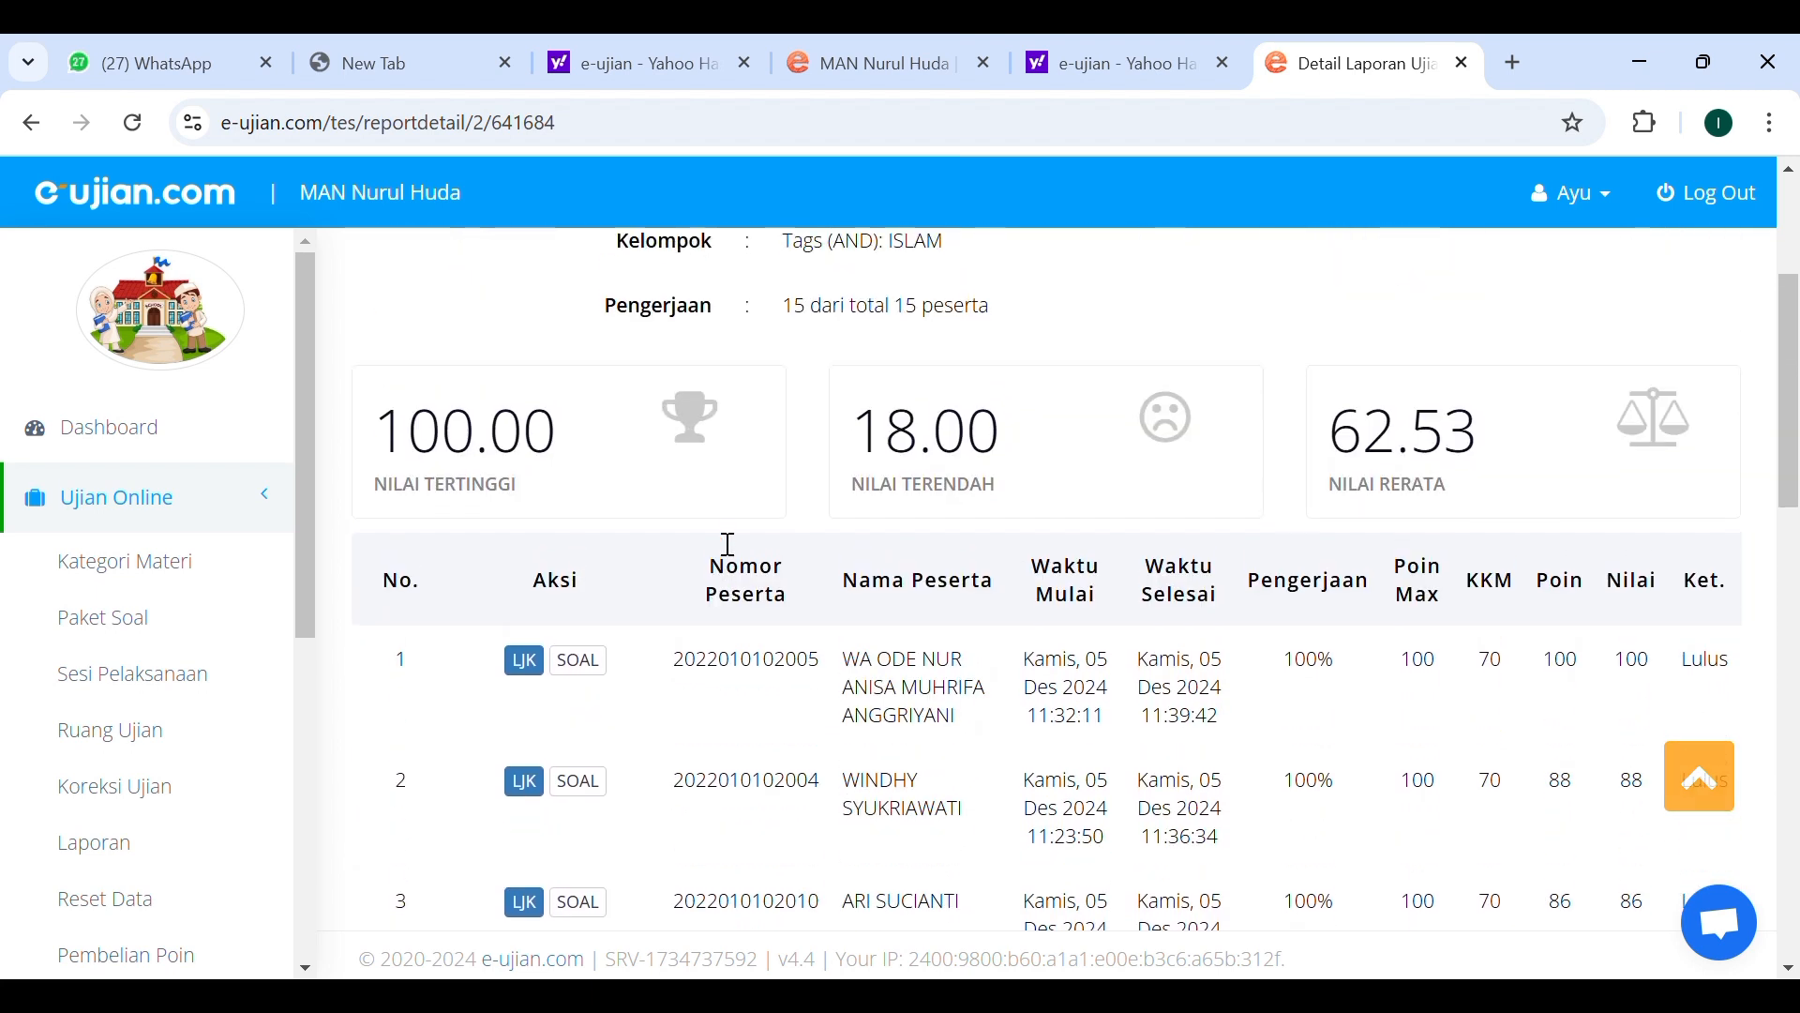